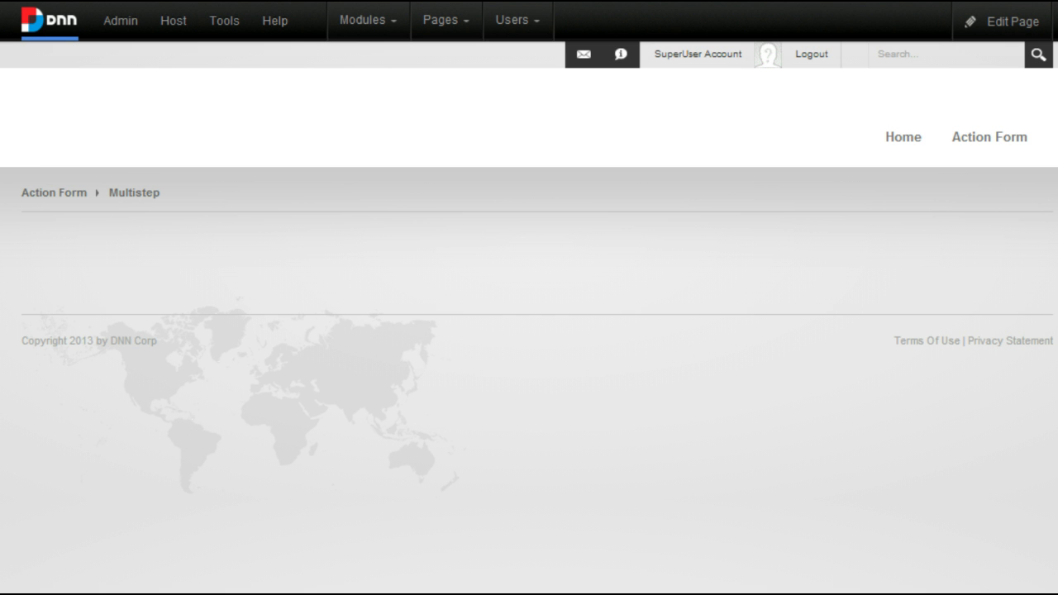
Add the avt.Action Form module to the Multistep page's ContentPane and open its form settings.
mouse_move(364, 20)
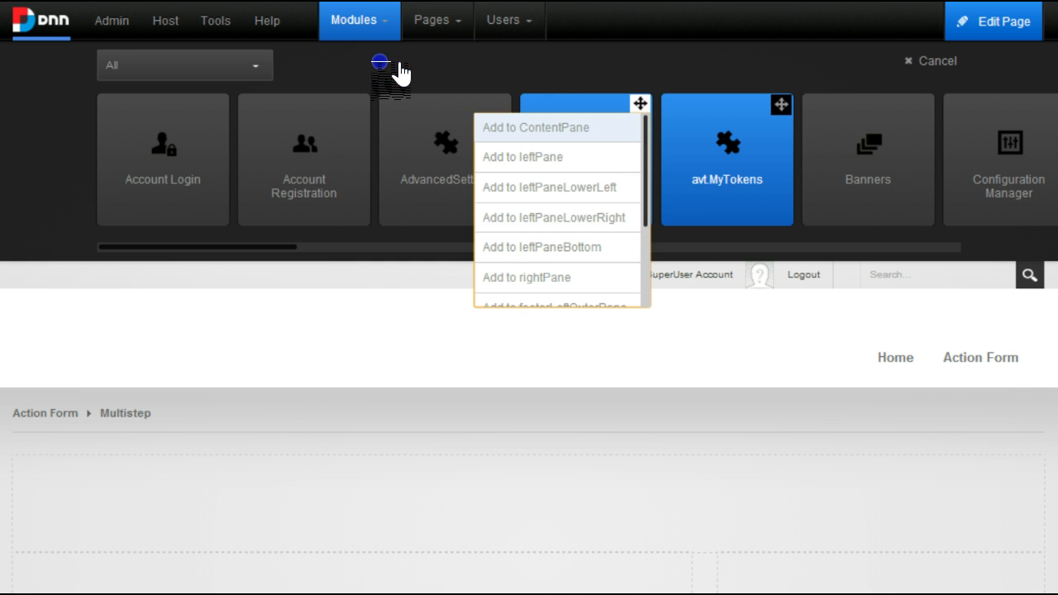
left_click(535, 127)
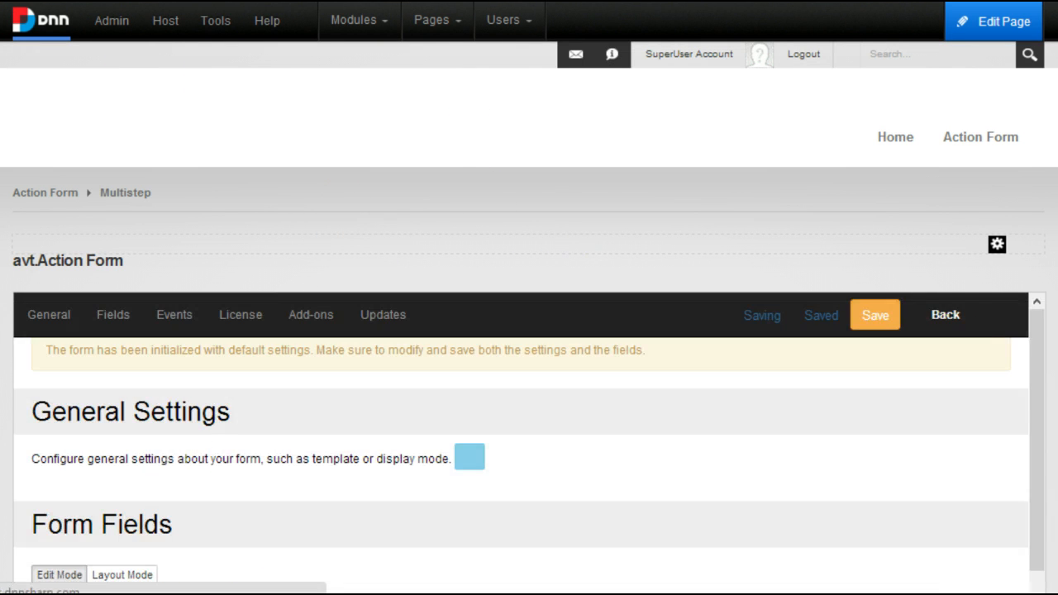
Delete the Phone, Subject and Message fields, and remove the Send button's two email actions and its Display Message action.
scroll(519, 195, "down", 5)
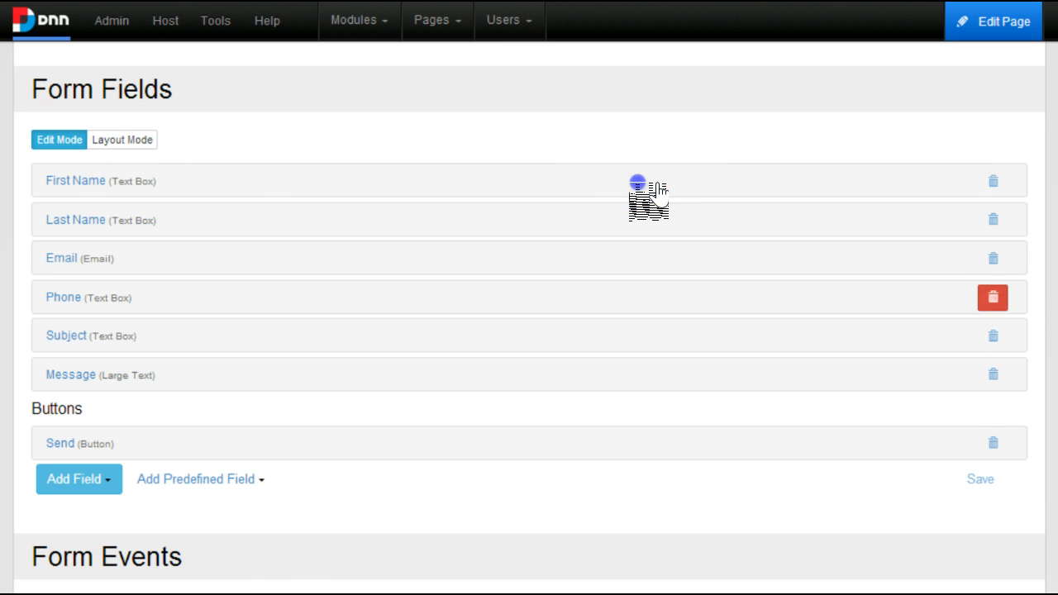
left_click(59, 444)
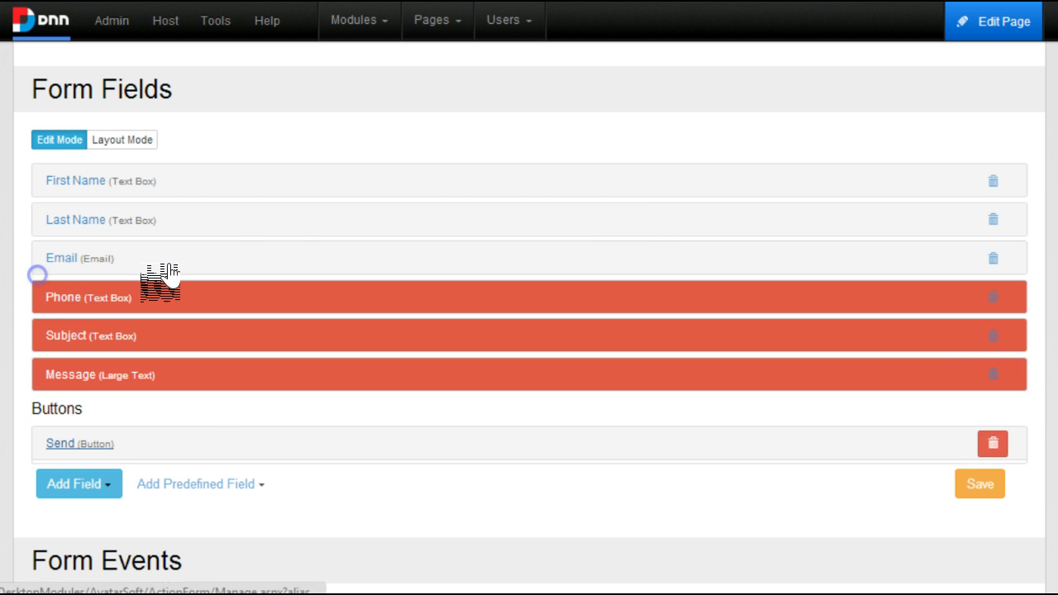
scroll(115, 198, "down", 6)
scroll(61, 100, "up", 5)
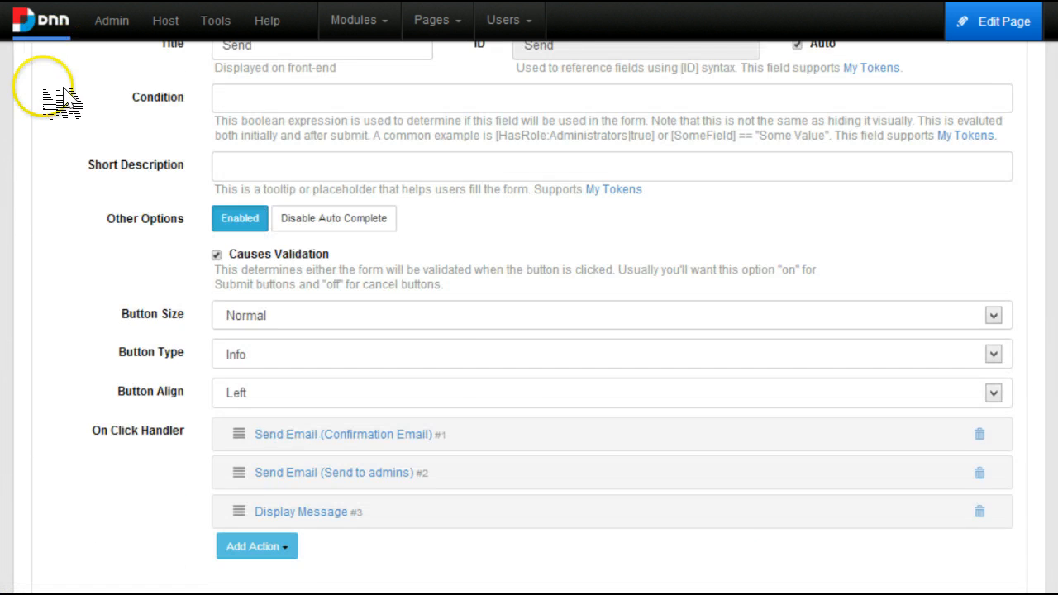
scroll(359, 255, "down", 4)
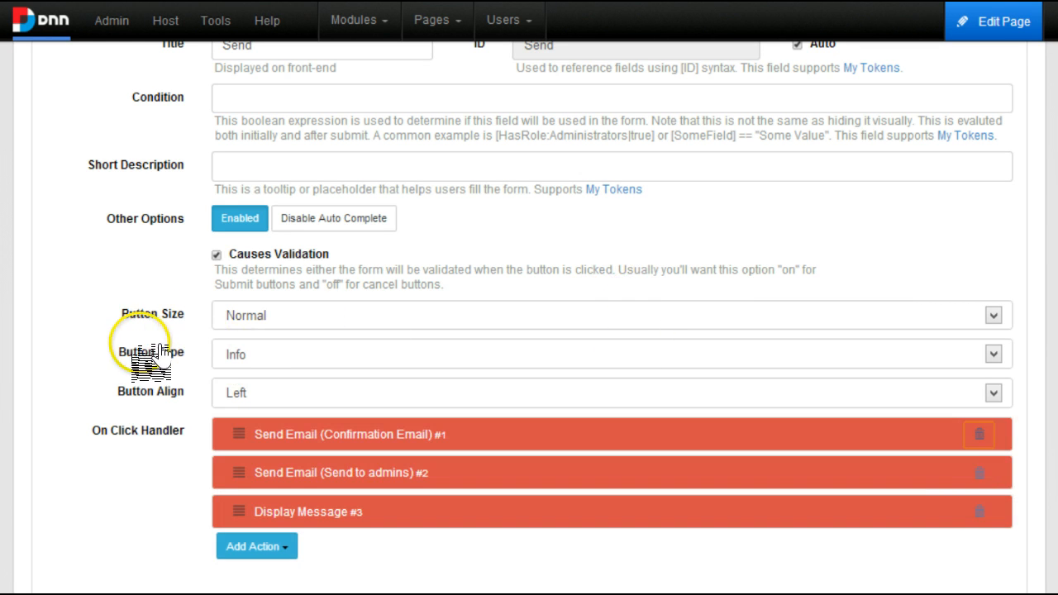
Add a Save State action to the Send button's click handler.
left_click(257, 546)
scroll(257, 547, "down", 3)
mouse_move(277, 376)
mouse_move(277, 422)
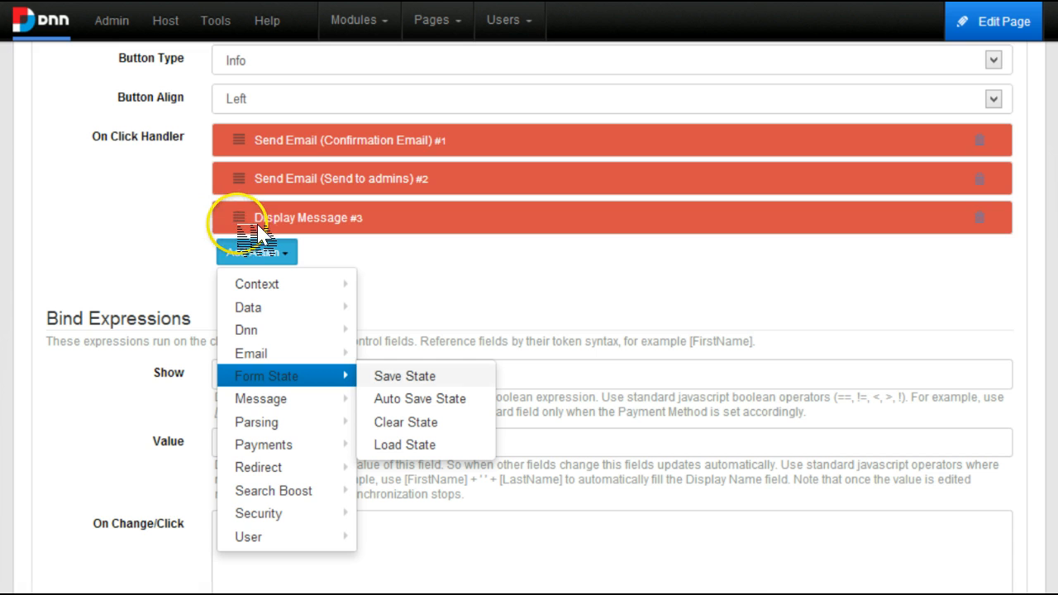
left_click(420, 376)
scroll(307, 300, "down", 1)
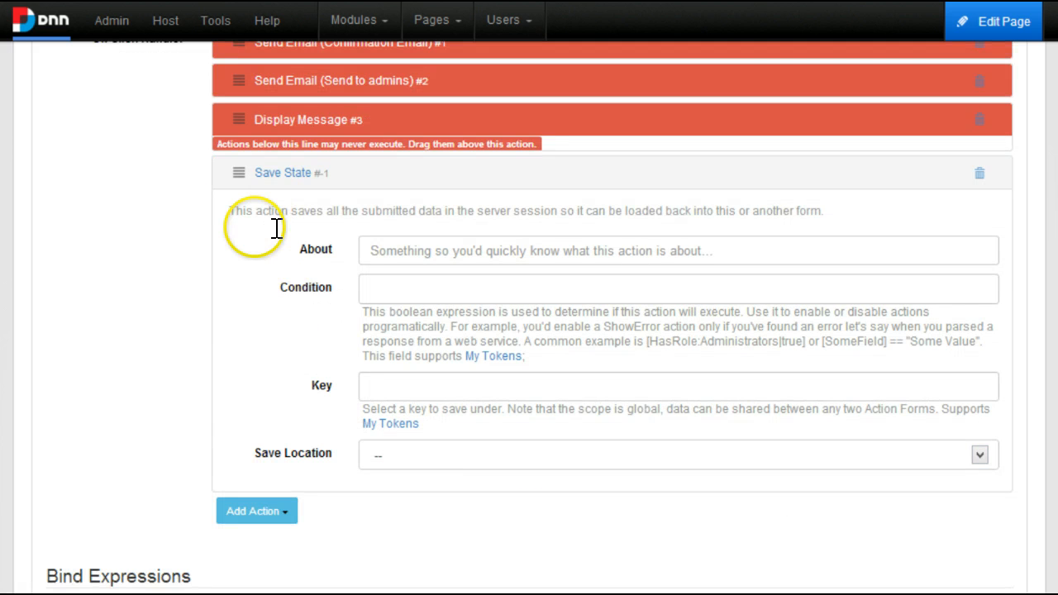
Set the Save State action's save location to Server Session and its key to UserInfo, and collapse the action.
left_click(420, 386)
left_click(405, 454)
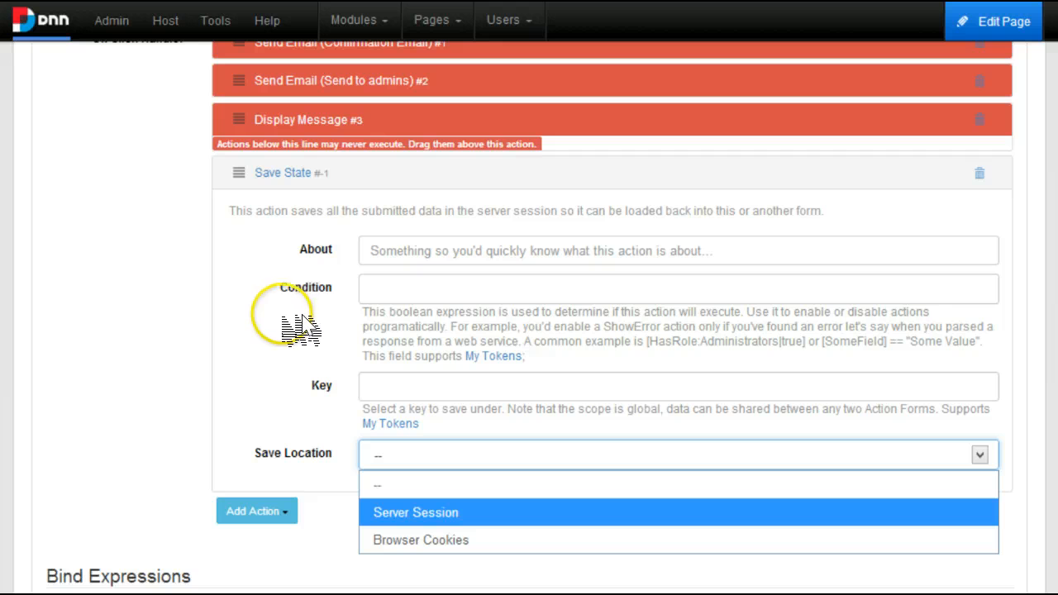
left_click(433, 512)
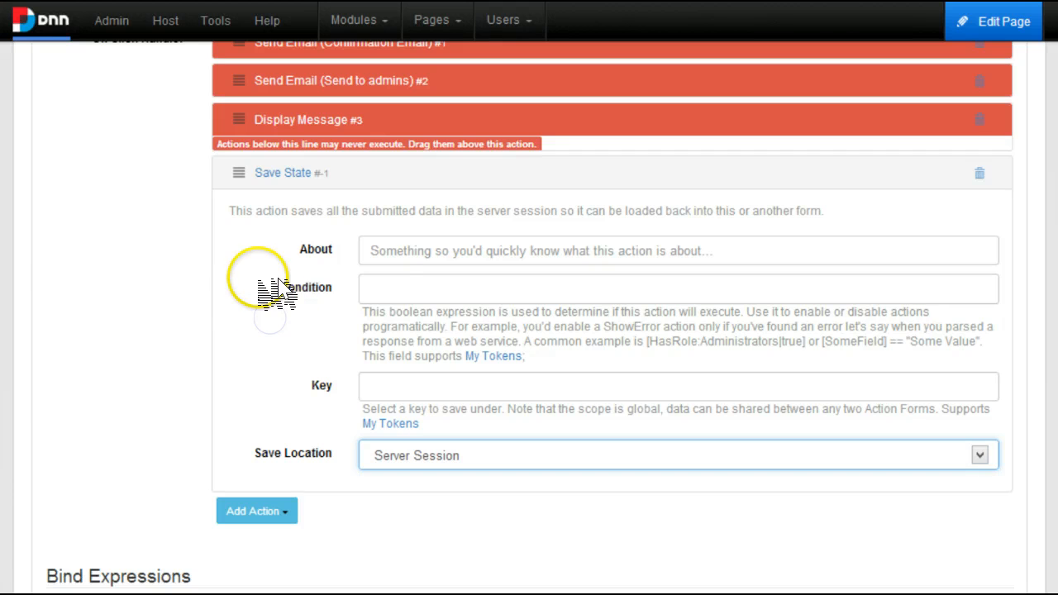
left_click(432, 386)
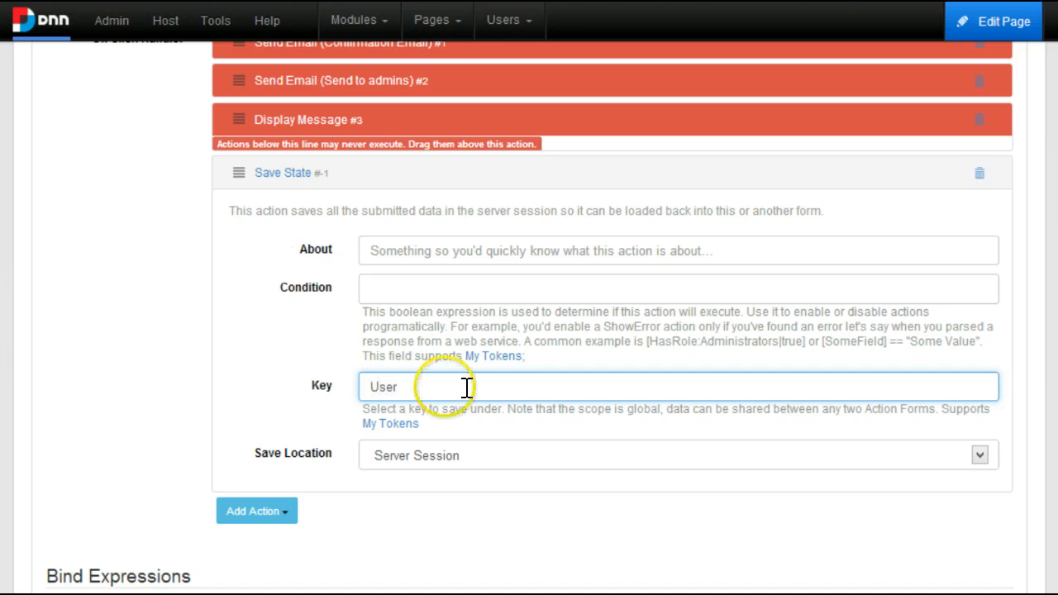
scroll(467, 387, "up", 2)
left_click(285, 369)
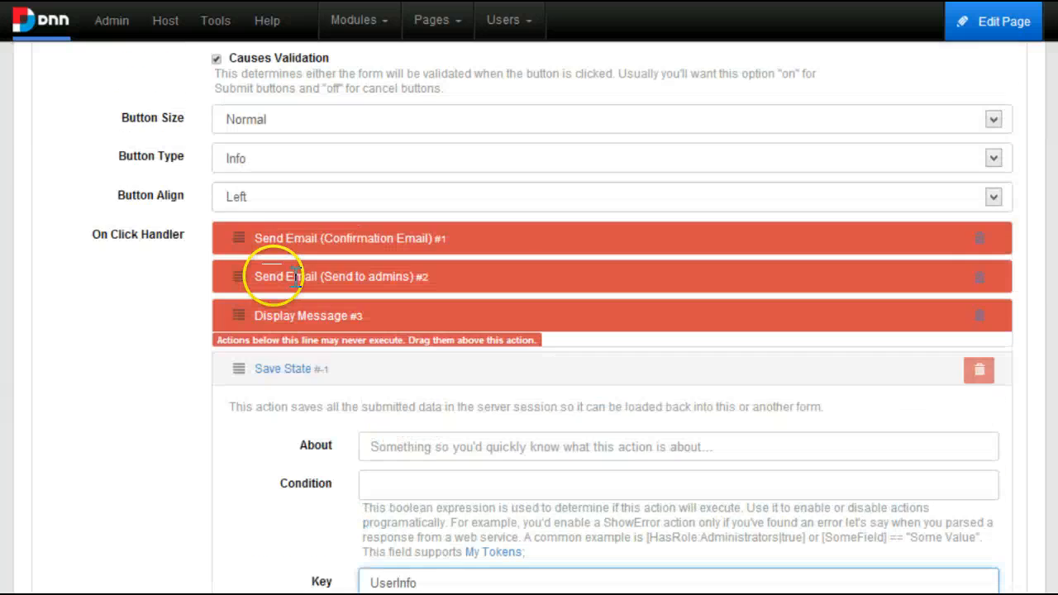
Add a Redirect to Portal Page action below Save State in the Send button's click handler.
scroll(186, 228, "down", 2)
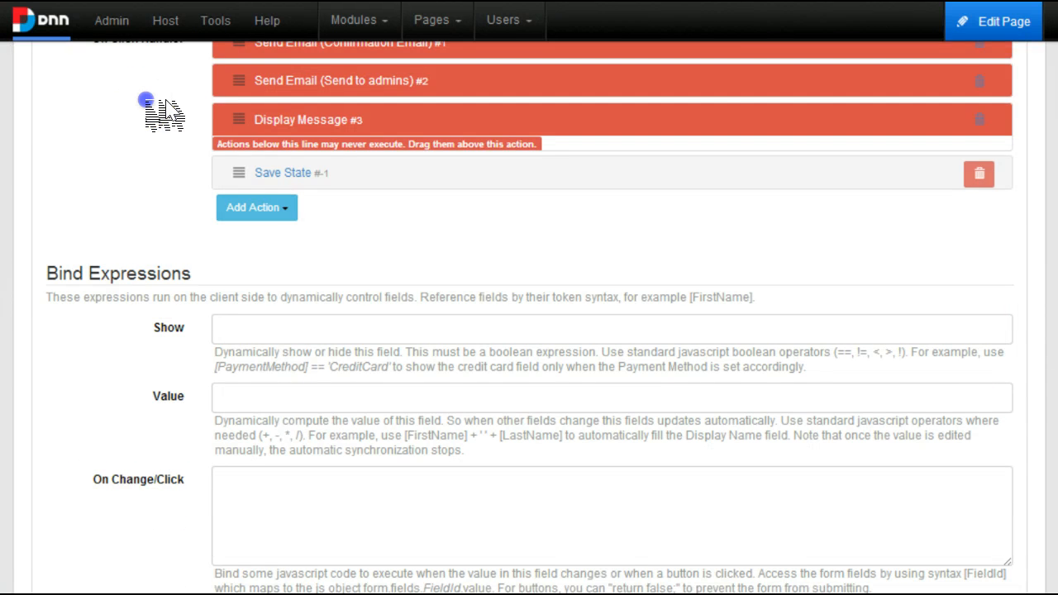
left_click(258, 208)
mouse_move(282, 286)
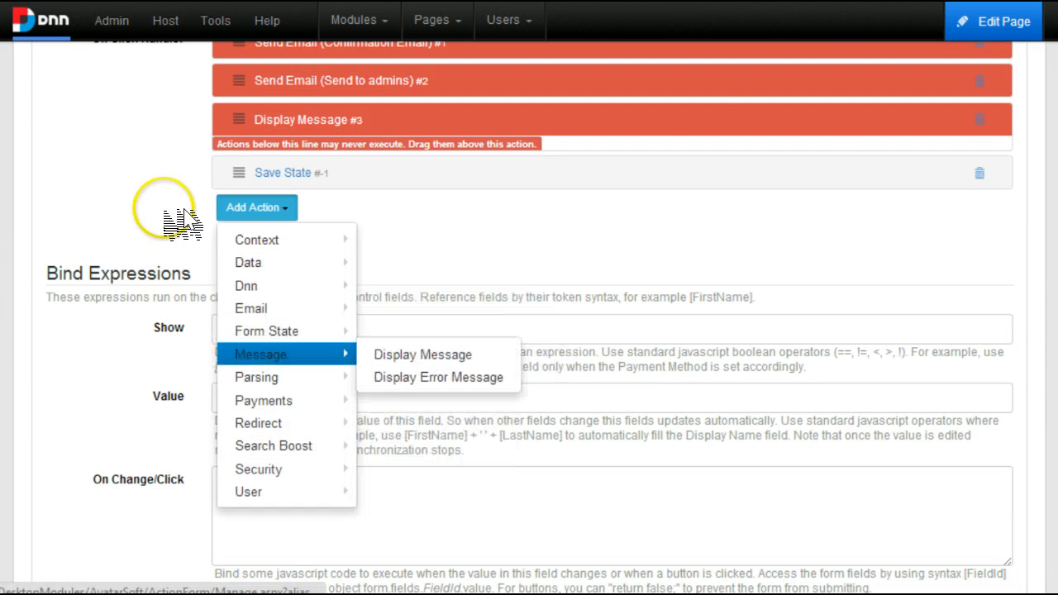
mouse_move(286, 377)
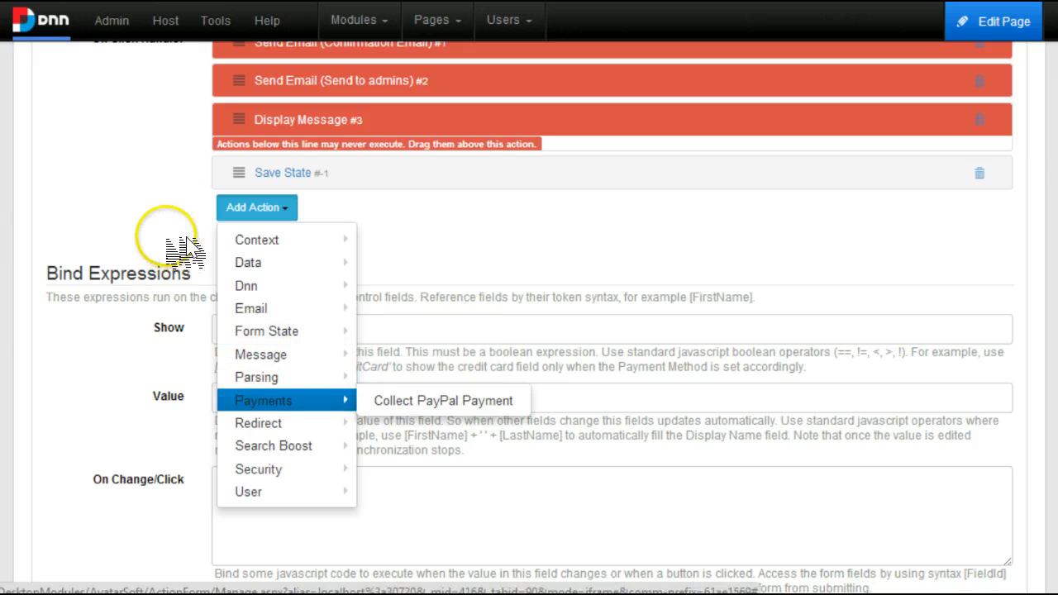
left_click(269, 421)
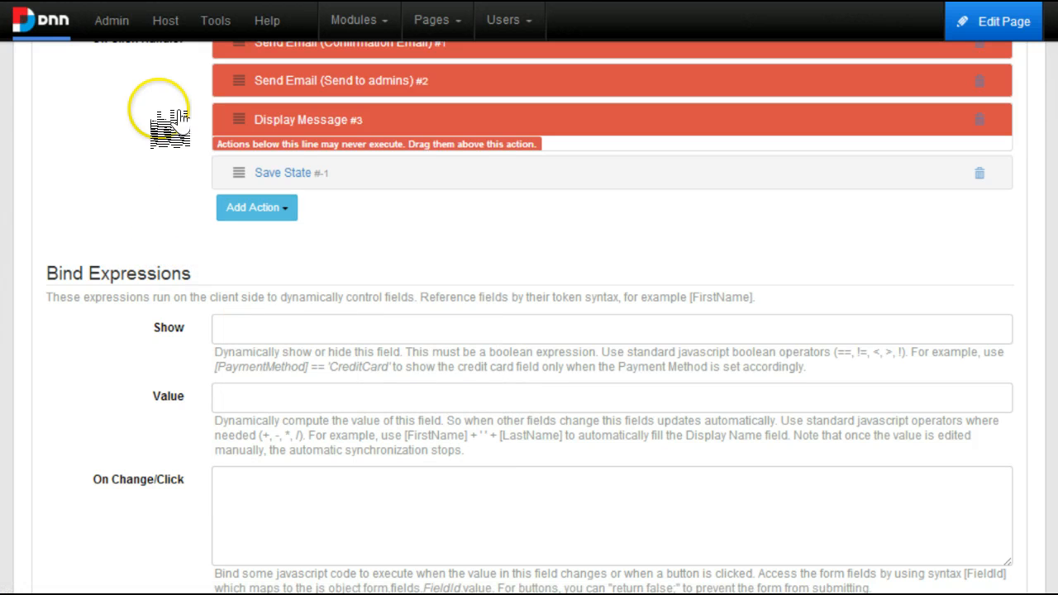
left_click(259, 207)
mouse_move(273, 424)
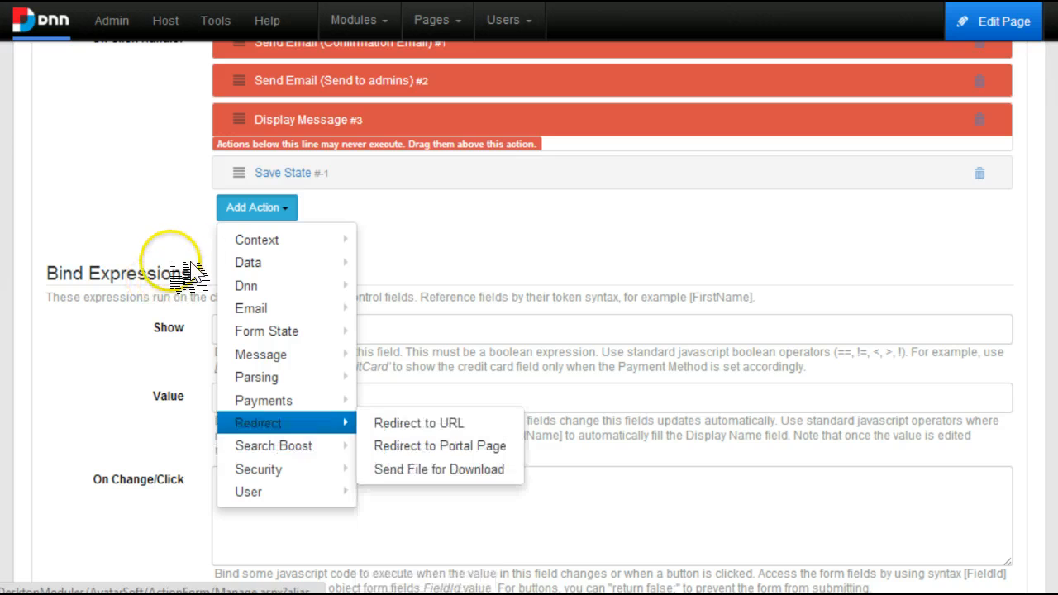
left_click(440, 446)
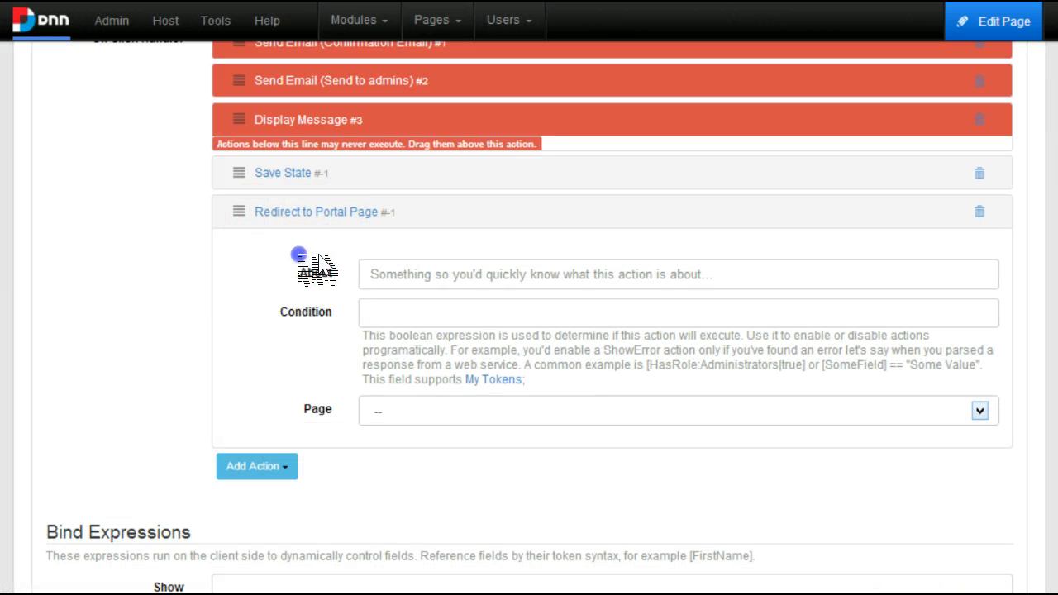
Check the pages available for the redirect without choosing one, then save the form and return to the Multistep page.
left_click(478, 410)
left_click(61, 333)
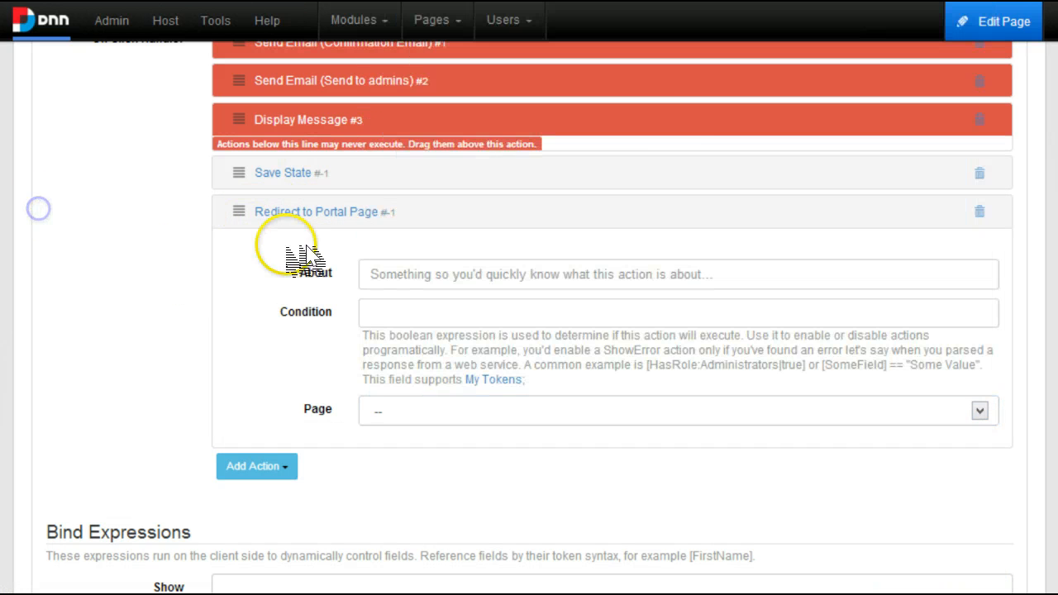
scroll(661, 206, "down", 9)
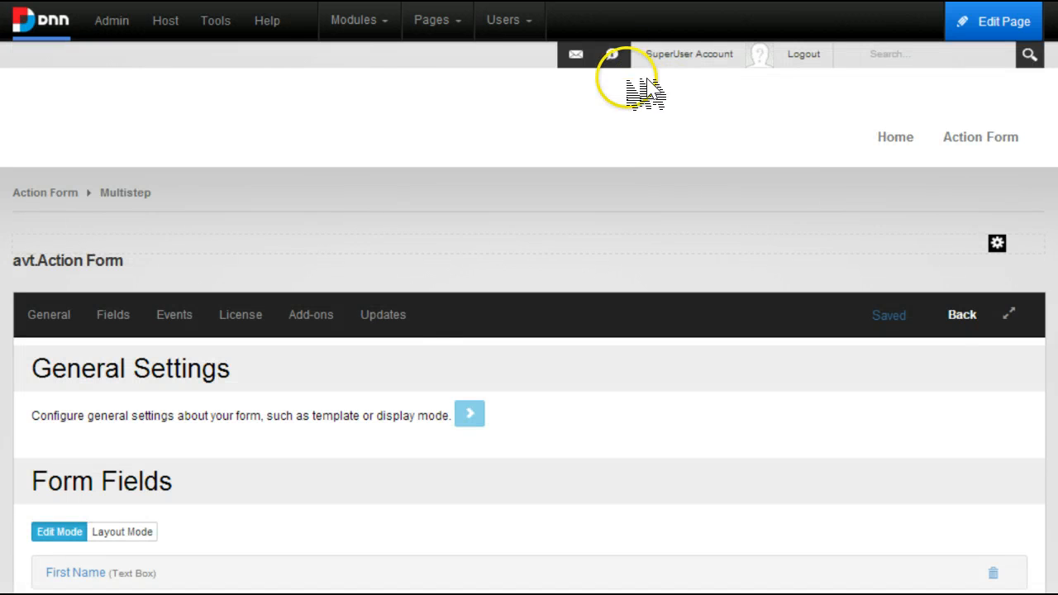
mouse_move(979, 138)
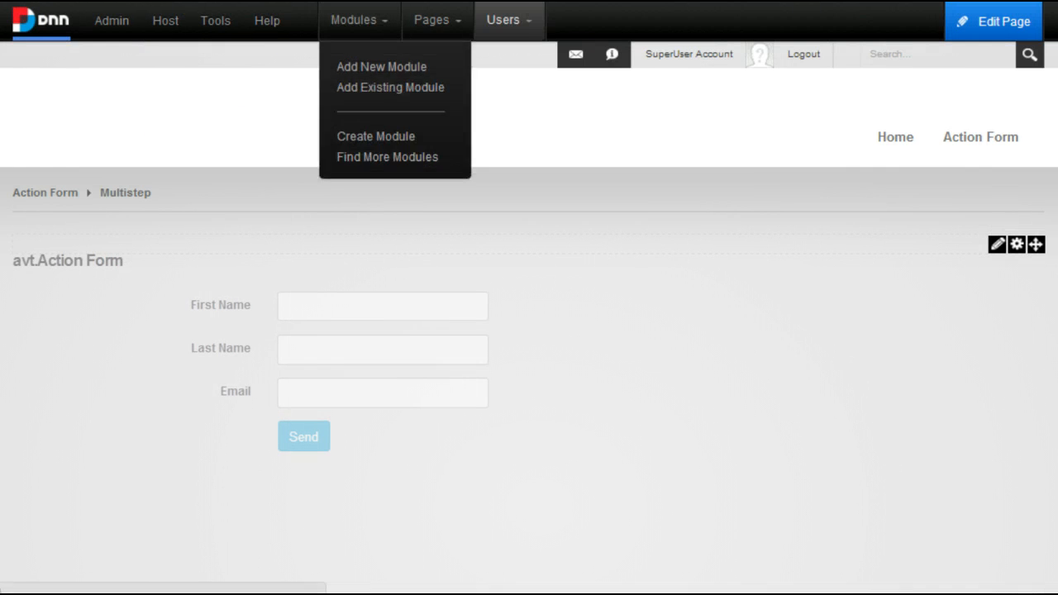
Create a new page named "Step 2: Choose products" under Action Form.
mouse_move(432, 20)
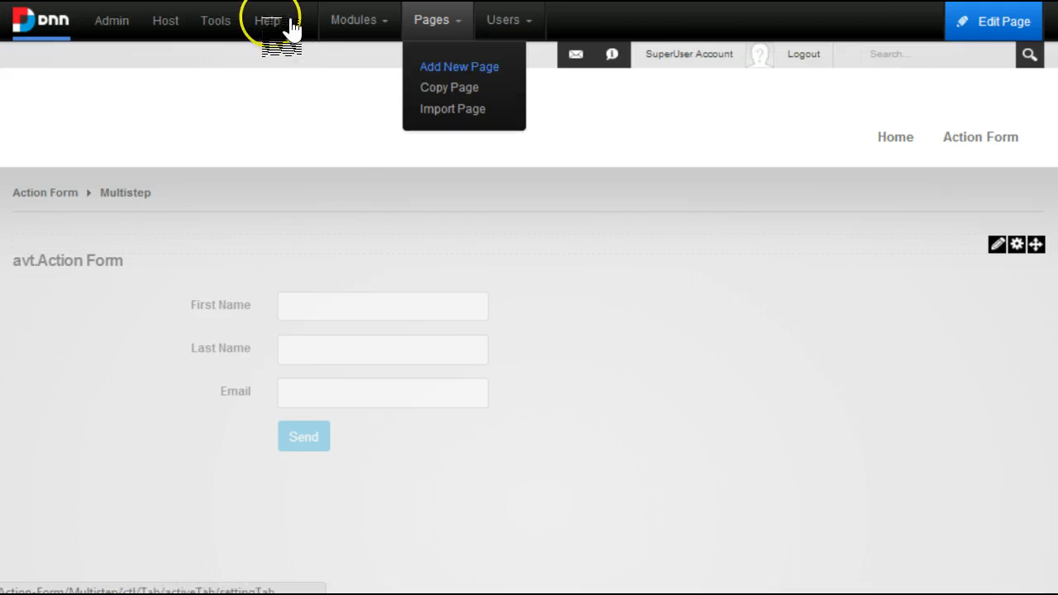
left_click(458, 67)
left_click(463, 181)
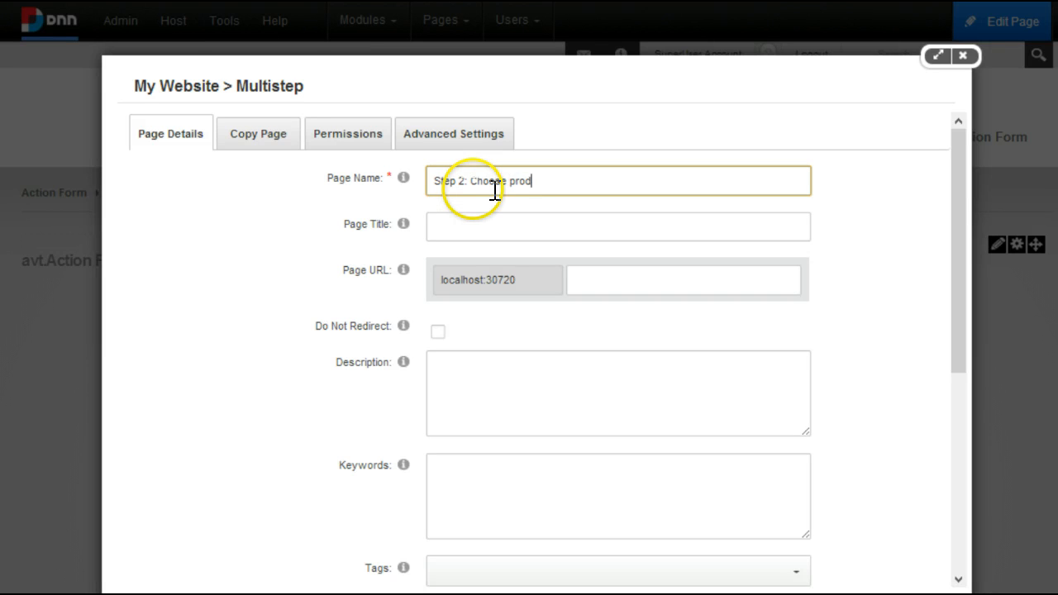
left_click(348, 134)
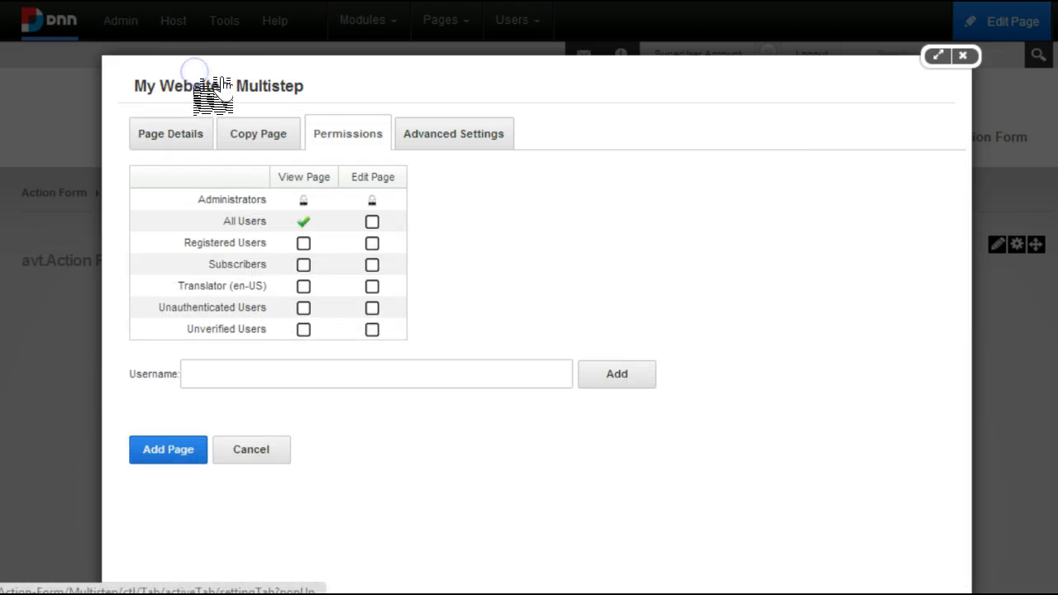
left_click(258, 134)
left_click(172, 134)
scroll(283, 218, "down", 5)
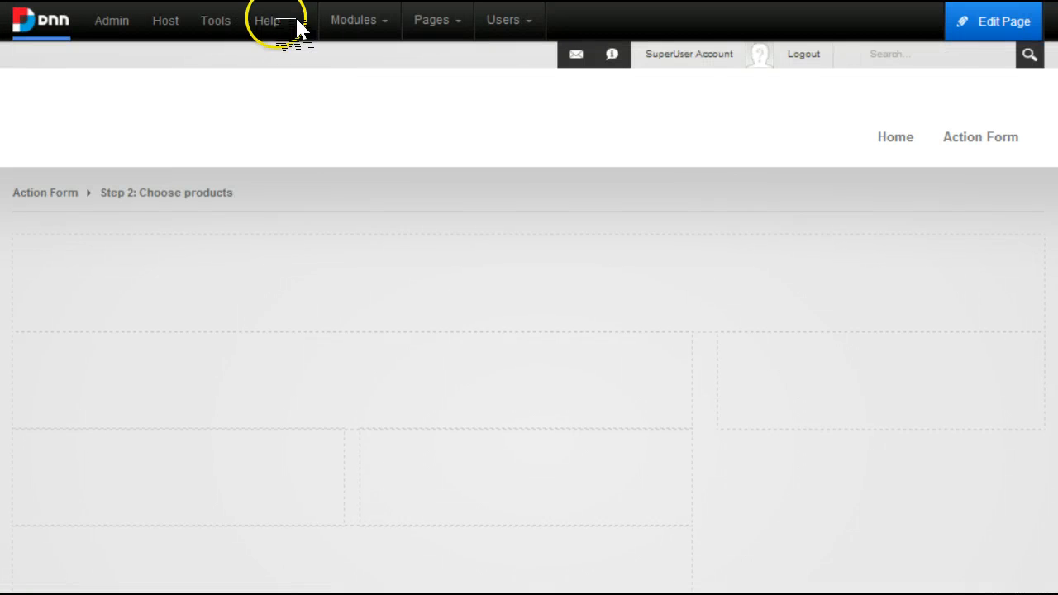
Create a page named "Step 3: Shipping Details" under Action Form, inserted after "Step 2: Choose products".
mouse_move(431, 20)
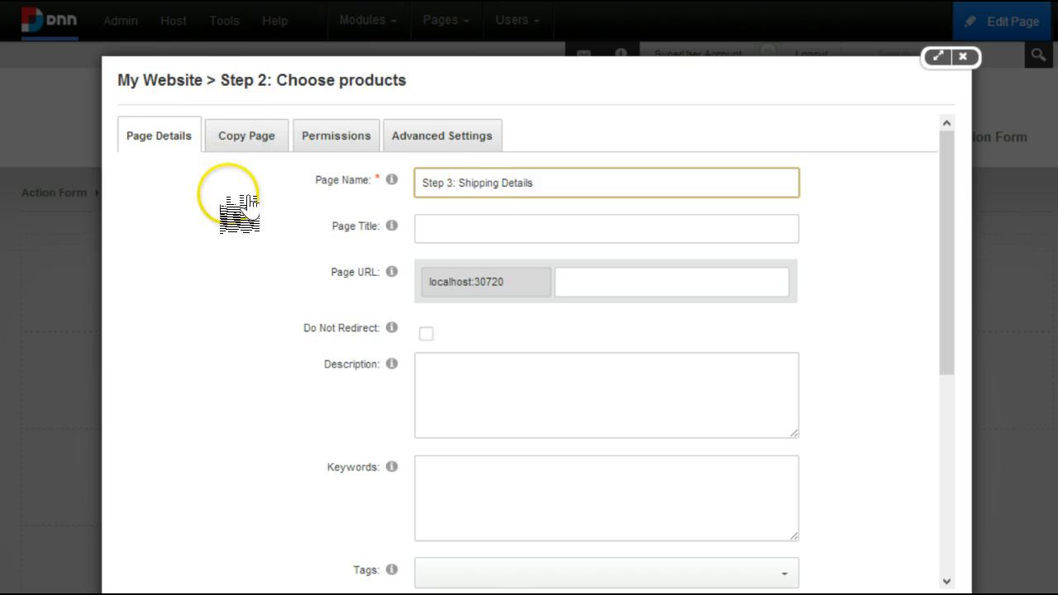
scroll(180, 231, "down", 3)
scroll(182, 225, "up", 3)
scroll(190, 186, "down", 6)
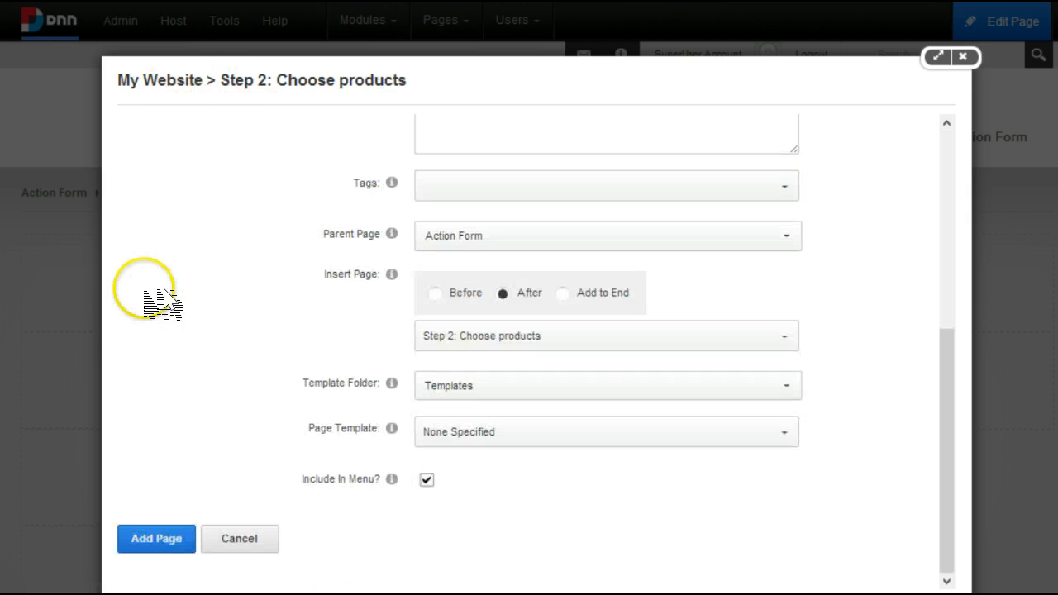
left_click(155, 538)
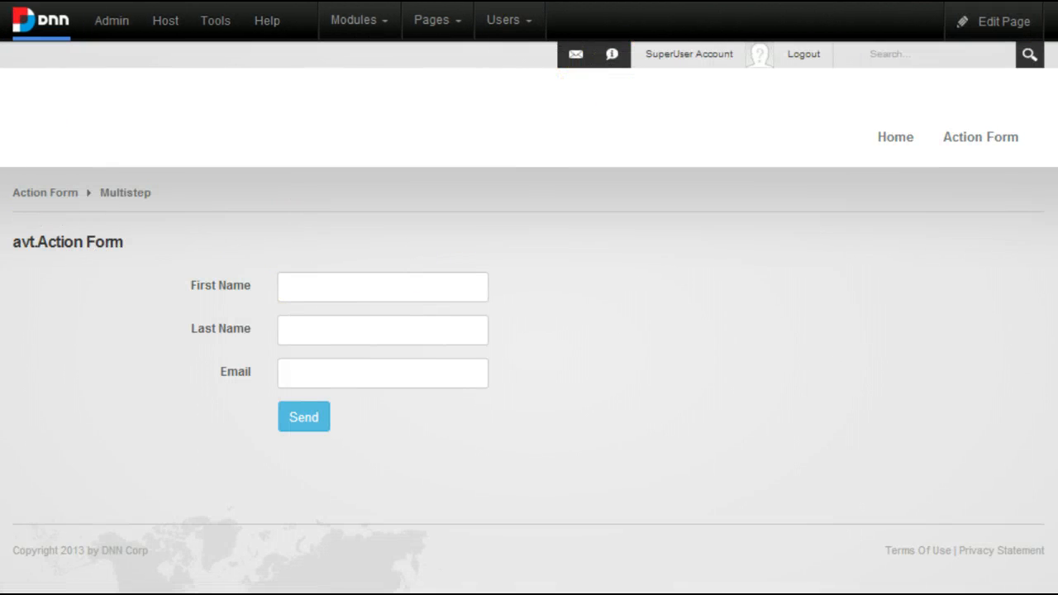
Put the Multistep page into edit mode and open the Action Form module's form settings.
left_click(994, 21)
left_click(956, 71)
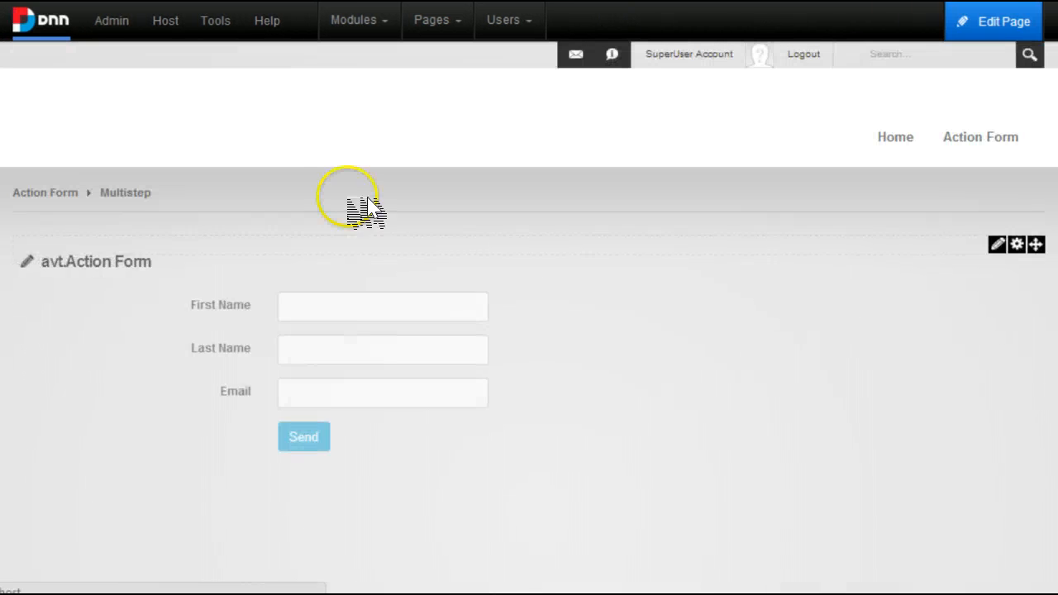
mouse_move(997, 245)
left_click(951, 267)
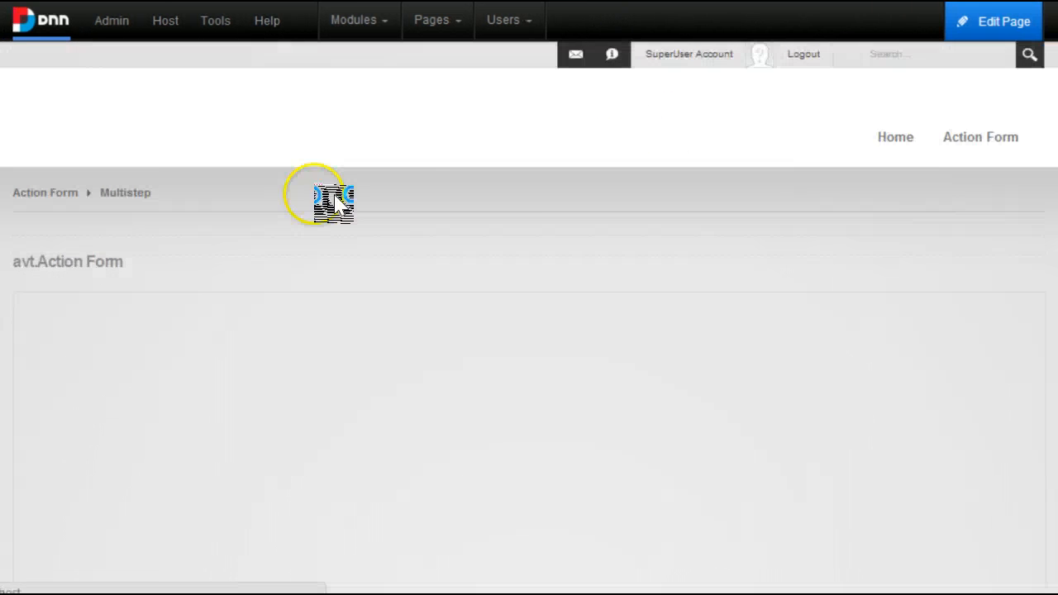
Change the Send button's title to Next and collapse its settings.
scroll(529, 330, "down", 1)
scroll(139, 190, "down", 3)
scroll(137, 165, "up", 2)
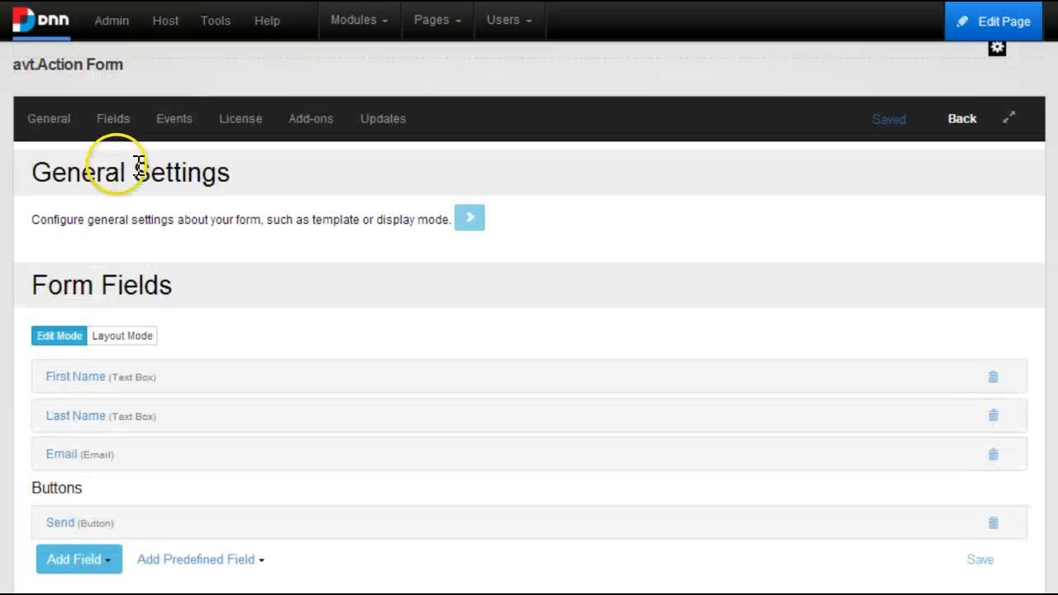
scroll(62, 243, "down", 2)
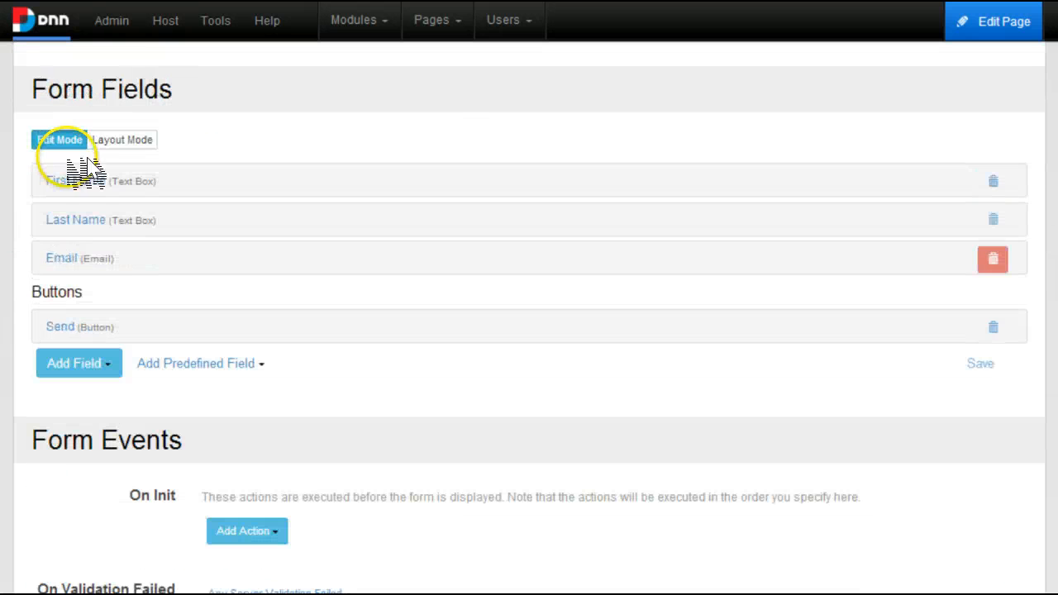
scroll(62, 213, "down", 1)
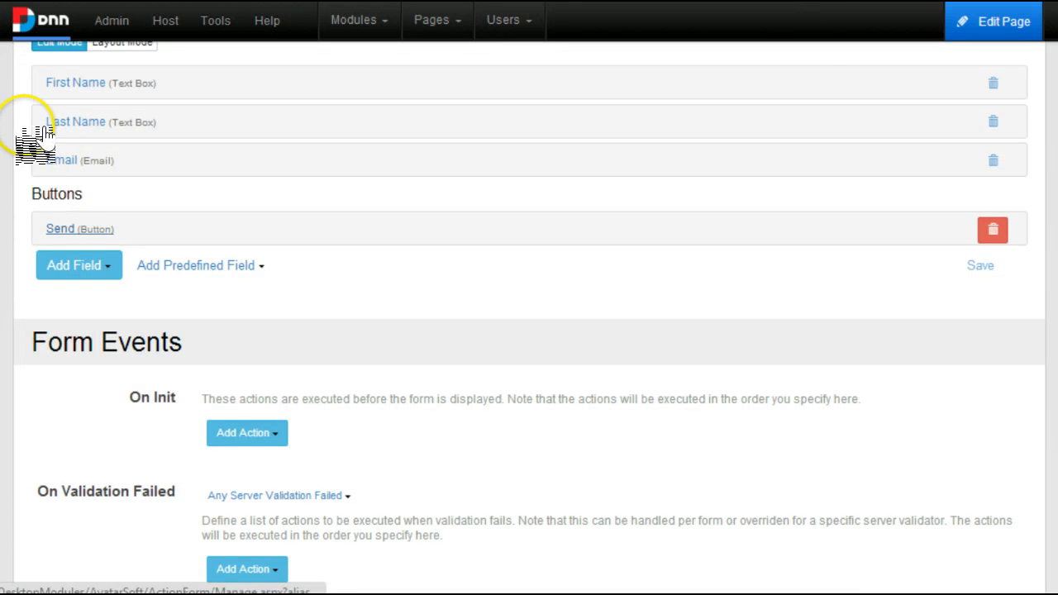
left_click(62, 228)
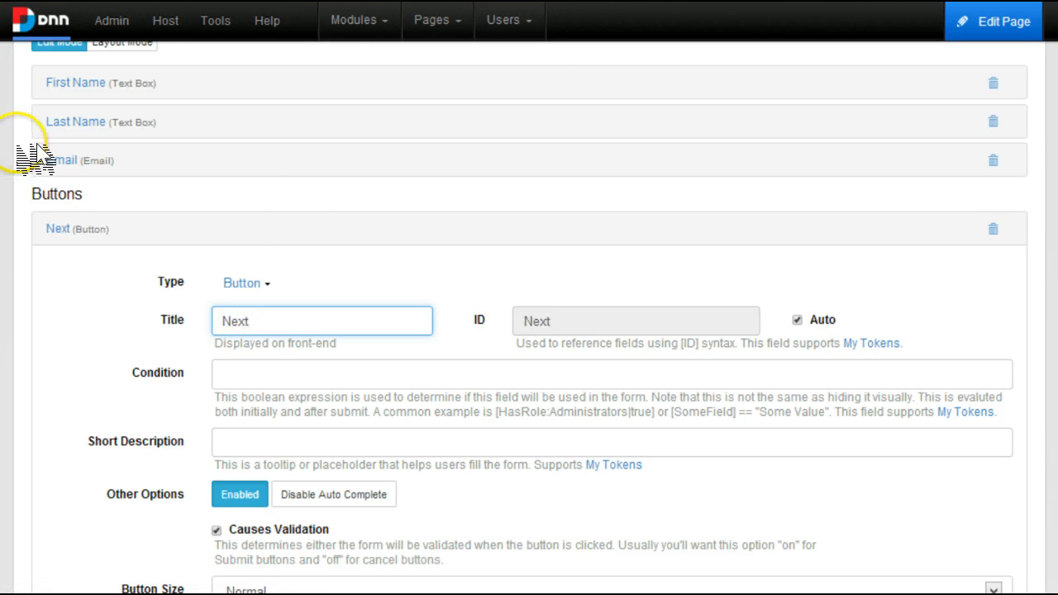
left_click(58, 229)
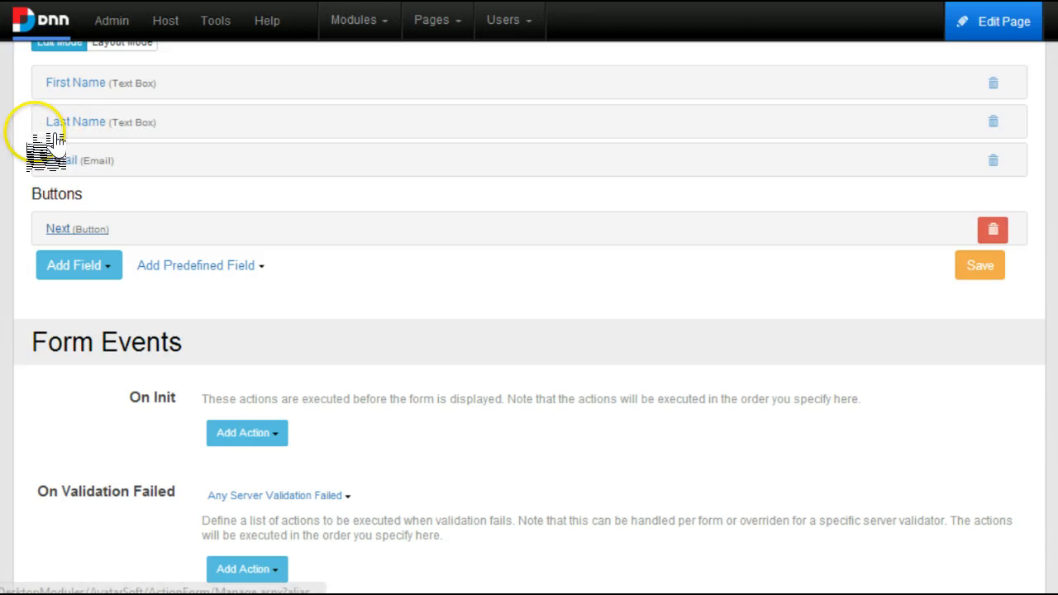
Set the Next button's Redirect to Portal Page action to the "Step 2: Choose products" page.
scroll(184, 236, "down", 1)
scroll(189, 171, "down", 2)
scroll(165, 79, "up", 2)
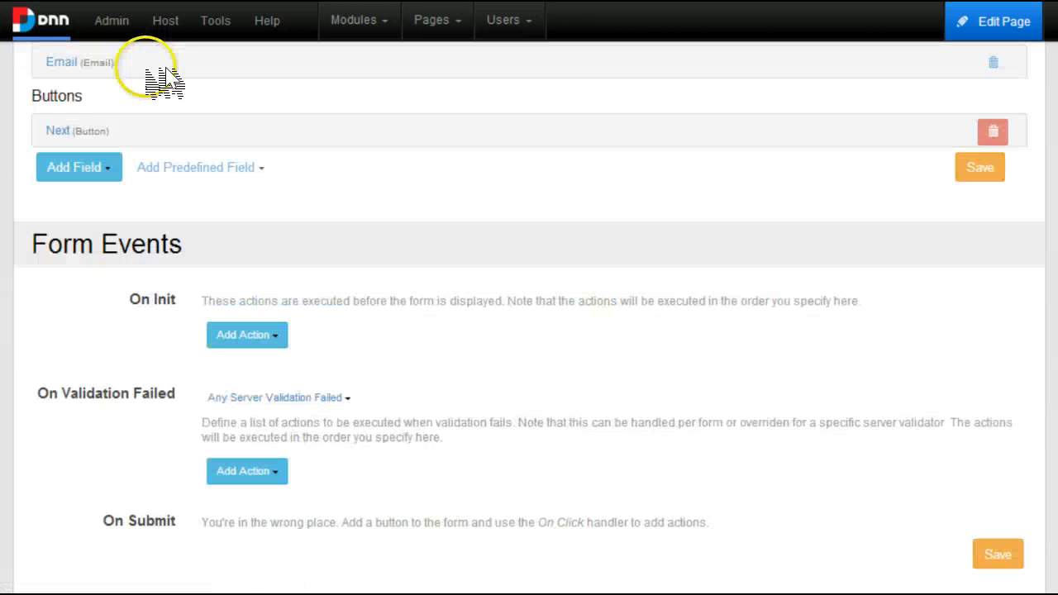
left_click(83, 131)
scroll(243, 154, "down", 3)
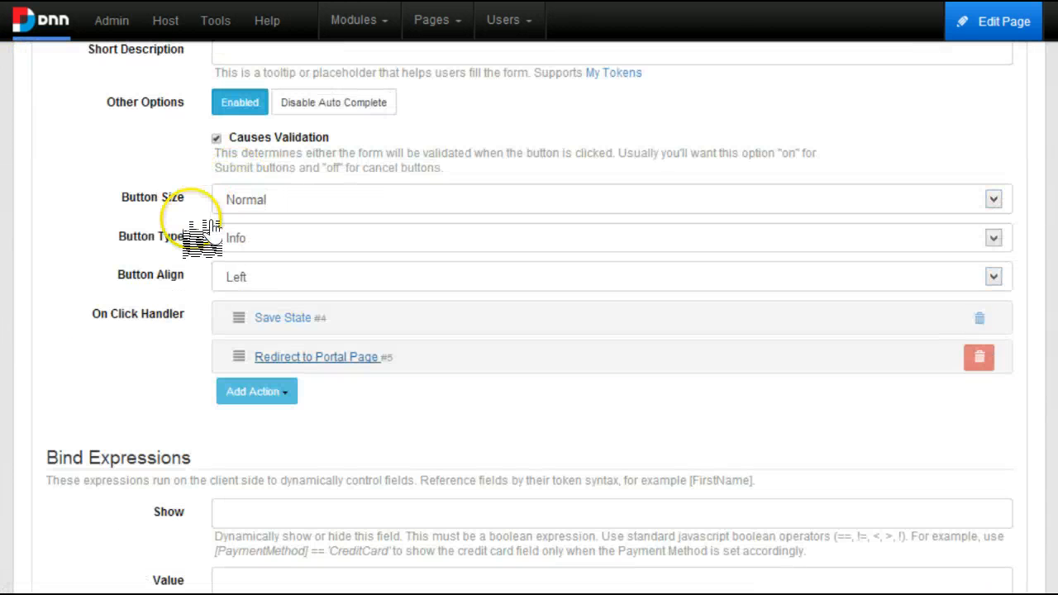
left_click(318, 358)
scroll(331, 361, "down", 2)
left_click(516, 360)
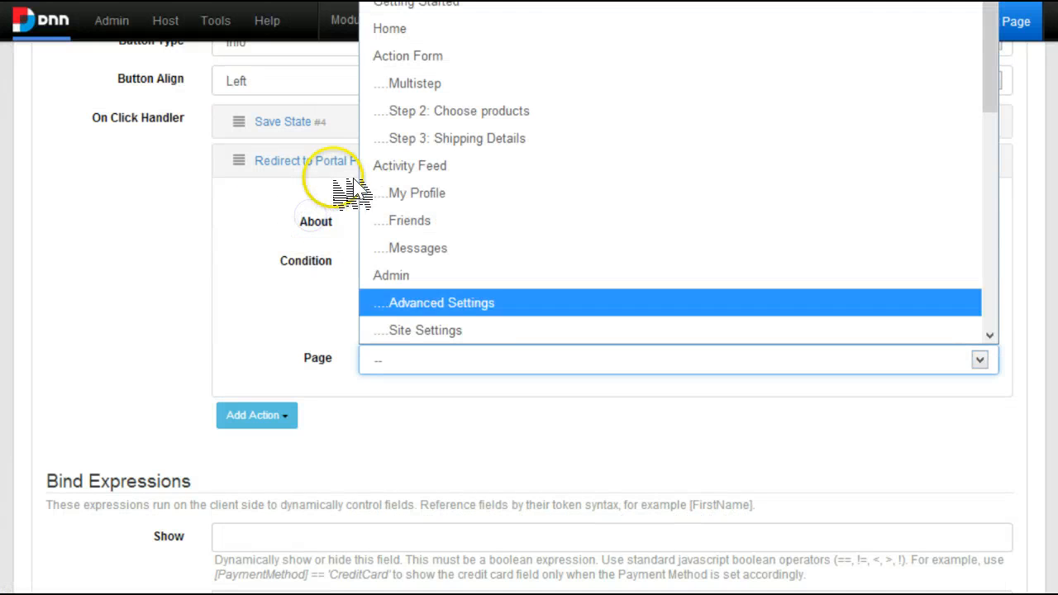
key("Up")
key("Up")
key("Up")
key("Up")
key("Up")
key("Up")
key("Up")
key("Return")
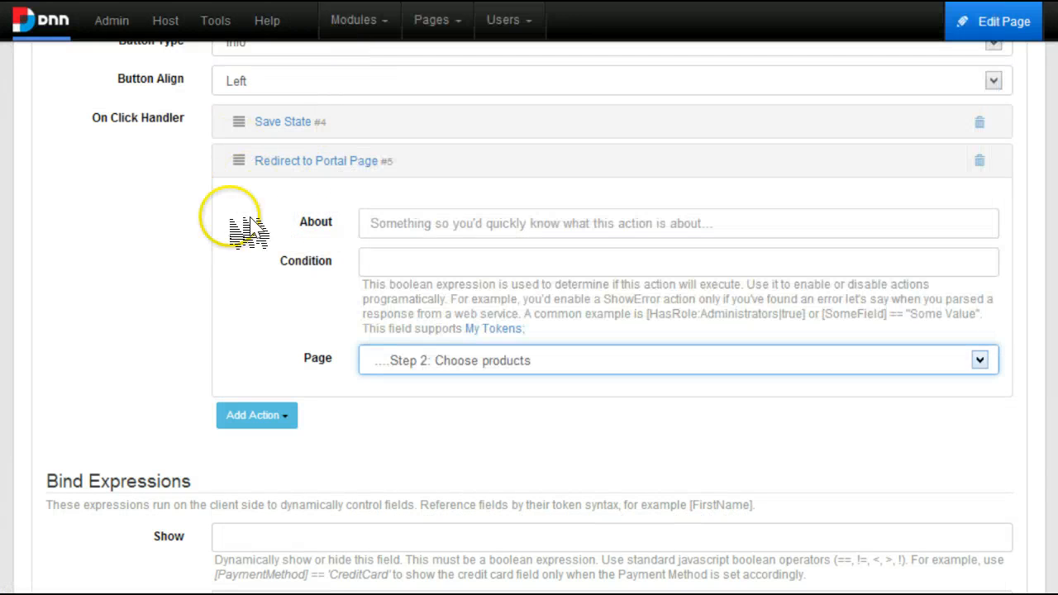
left_click(241, 151)
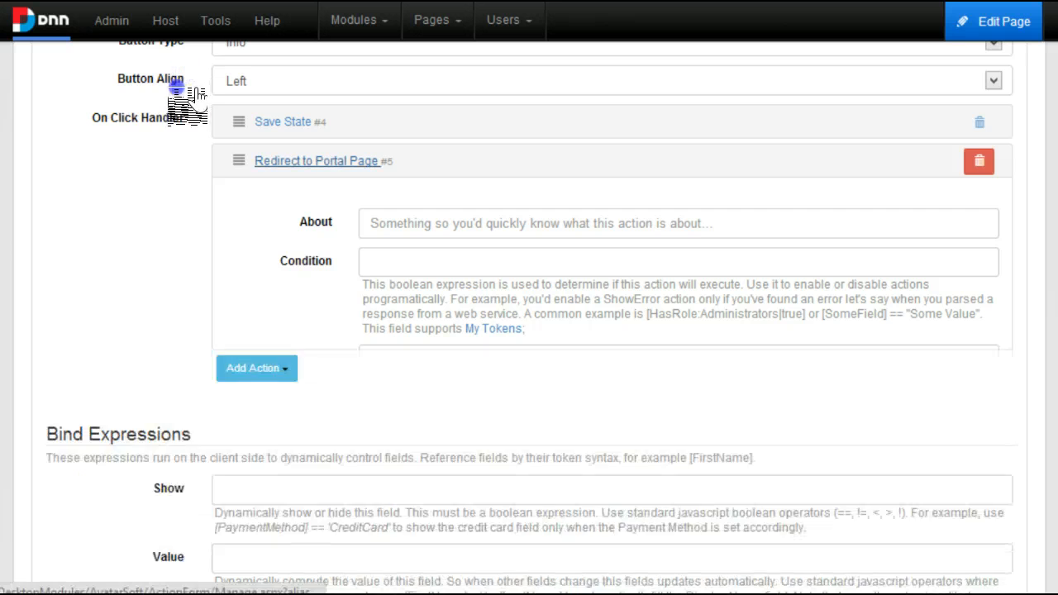
Review the key and save location of the Next button's Save State action, and collapse the button's settings.
left_click(283, 122)
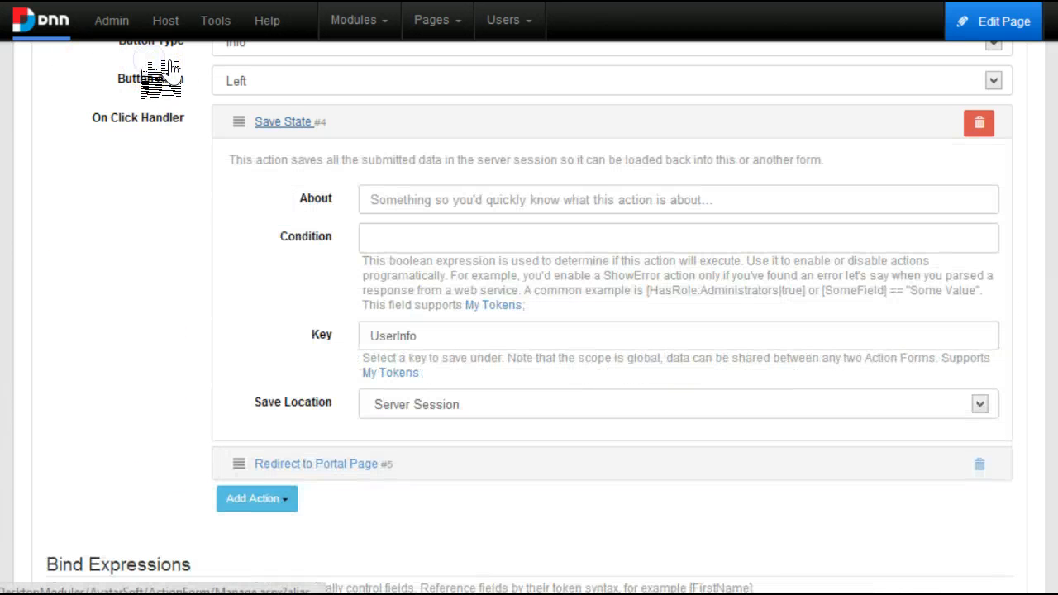
left_click(283, 121)
left_click(283, 121)
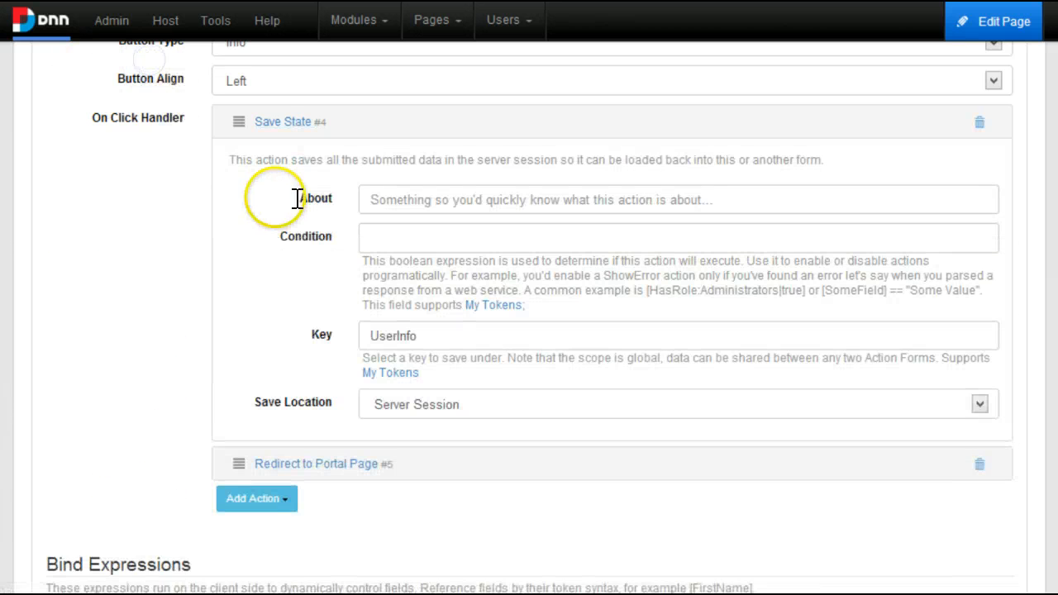
left_click(317, 334)
left_click(165, 214)
left_click(273, 122)
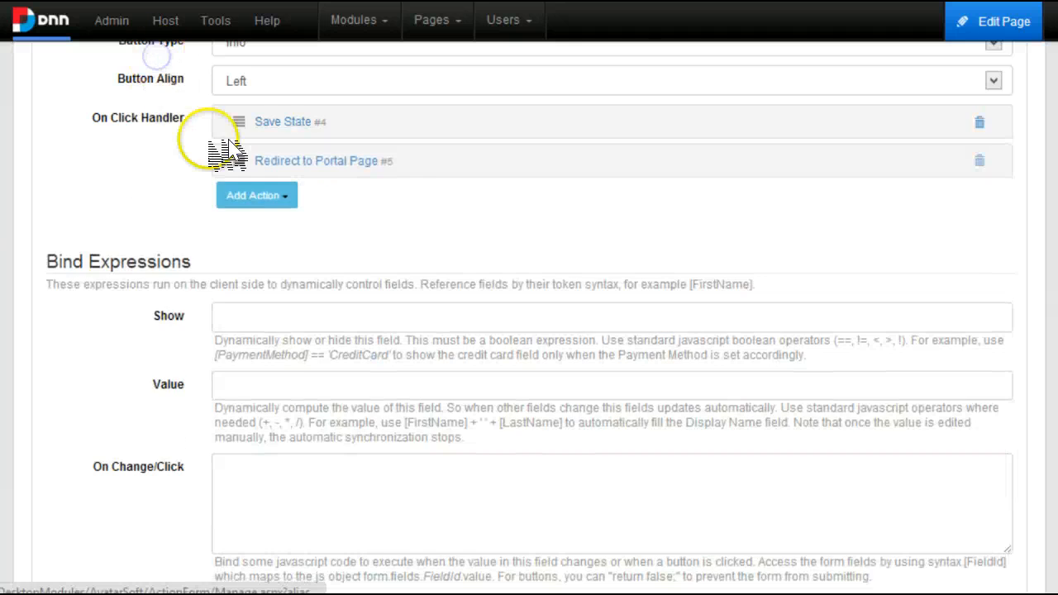
scroll(244, 148, "up", 3)
scroll(248, 157, "up", 2)
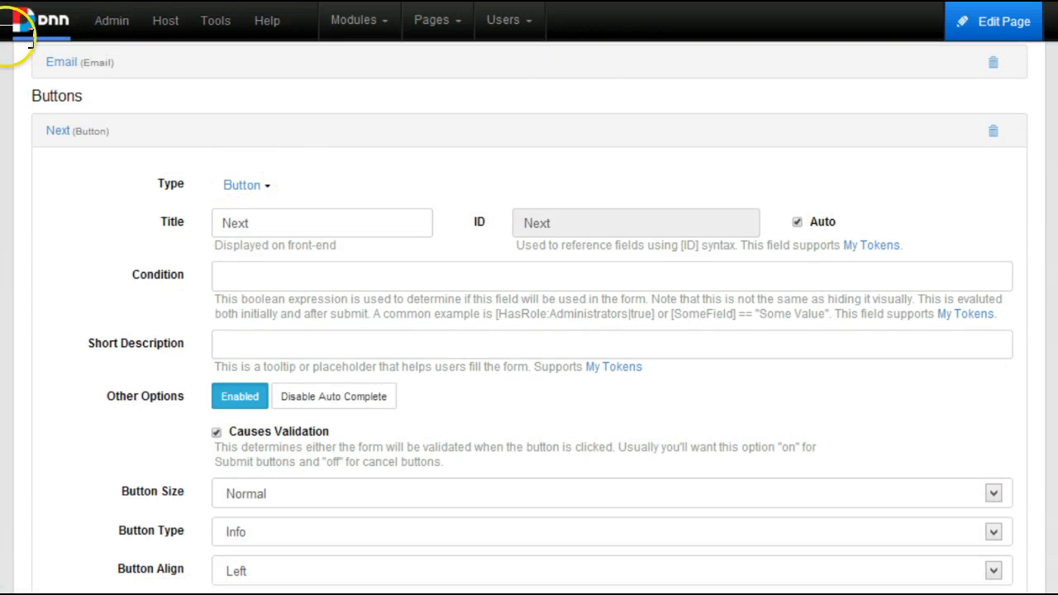
left_click(116, 131)
Turn off the Required validation for the Email and Last Name fields.
scroll(184, 146, "up", 2)
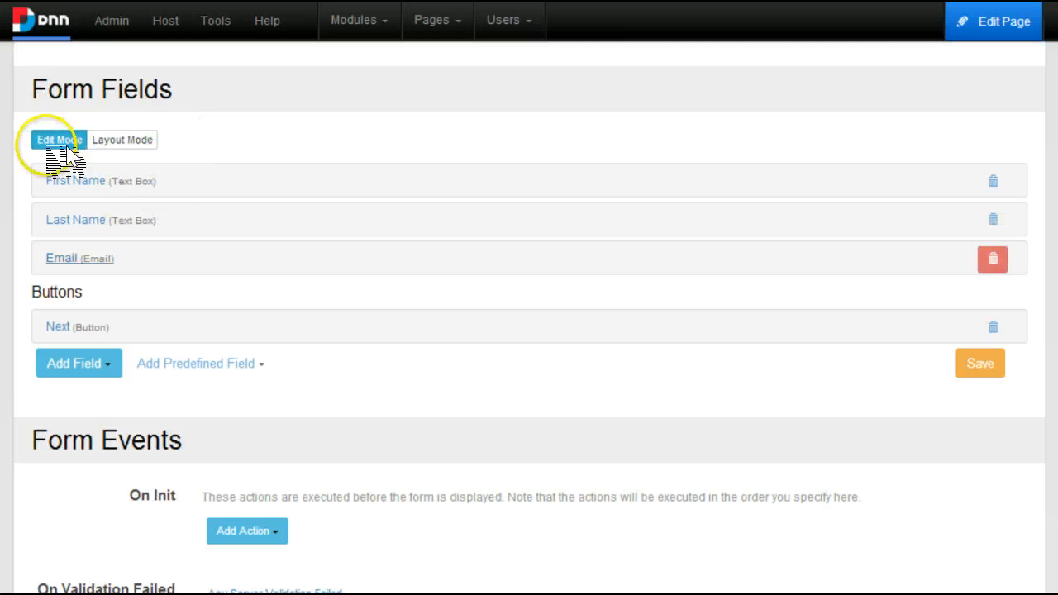
scroll(224, 260, "down", 5)
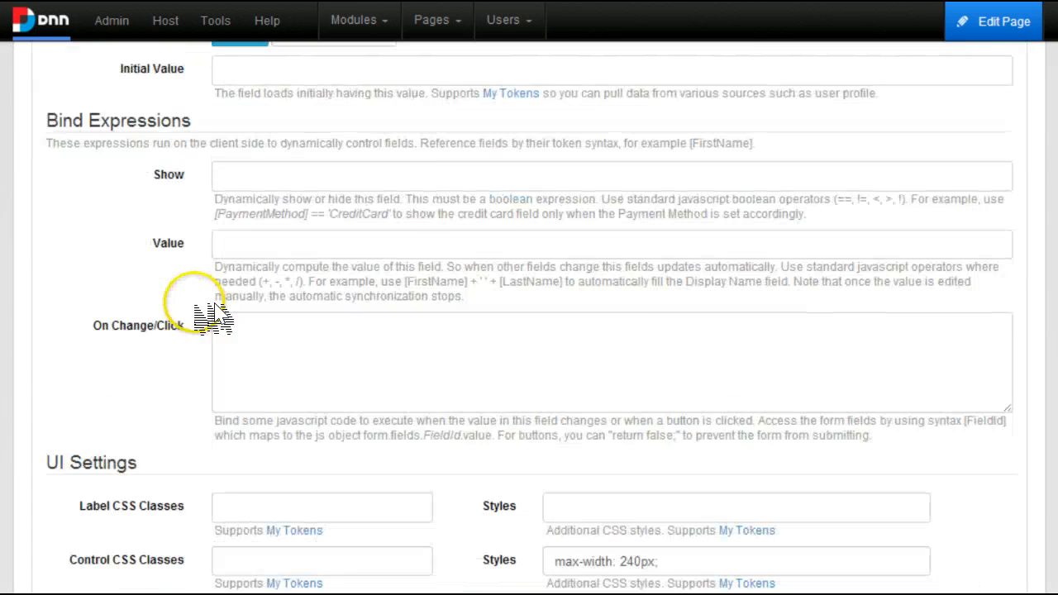
scroll(213, 317, "down", 5)
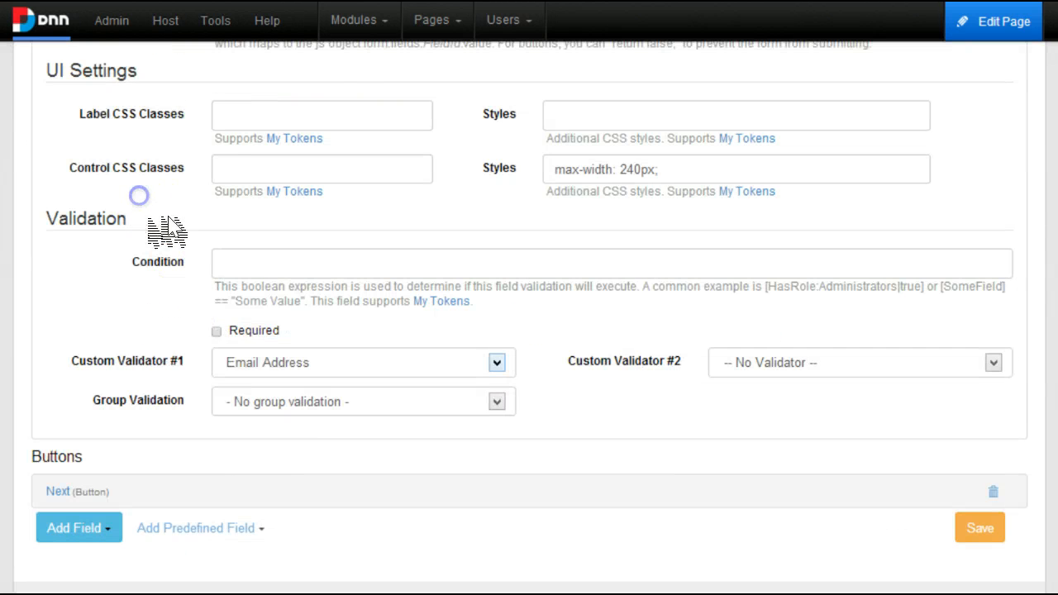
scroll(168, 218, "up", 10)
left_click(68, 317)
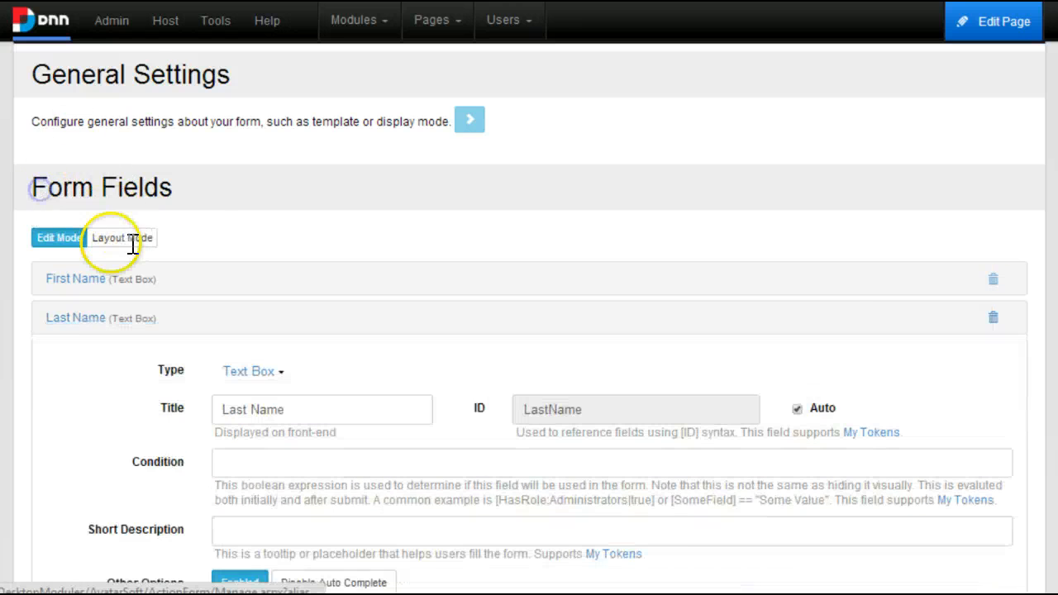
scroll(132, 246, "down", 15)
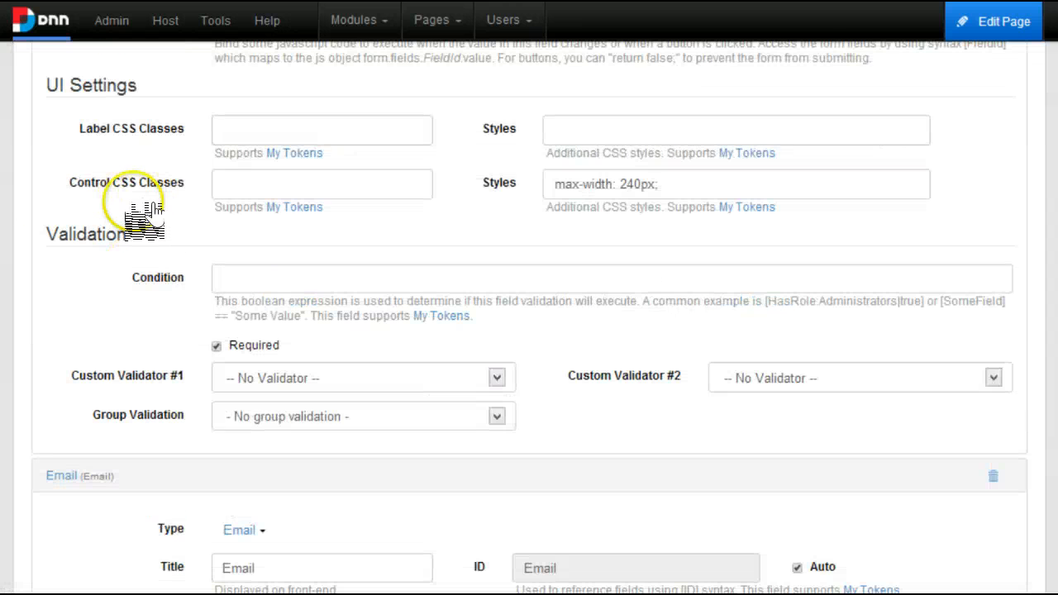
Turn off the Required validation for the First Name field and save the form settings.
scroll(145, 217, "up", 15)
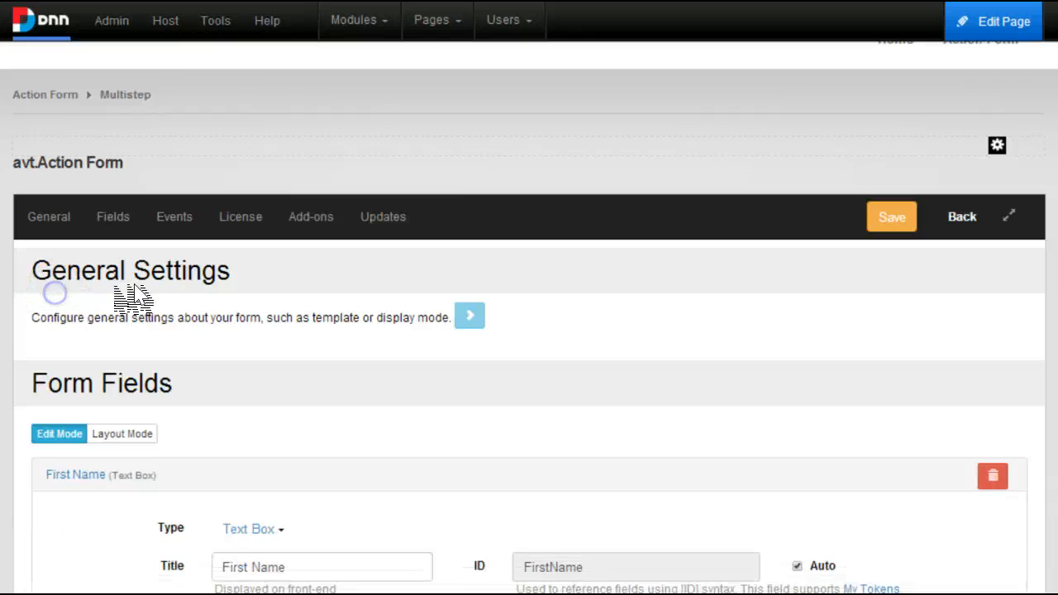
scroll(141, 289, "down", 15)
scroll(657, 285, "up", 4)
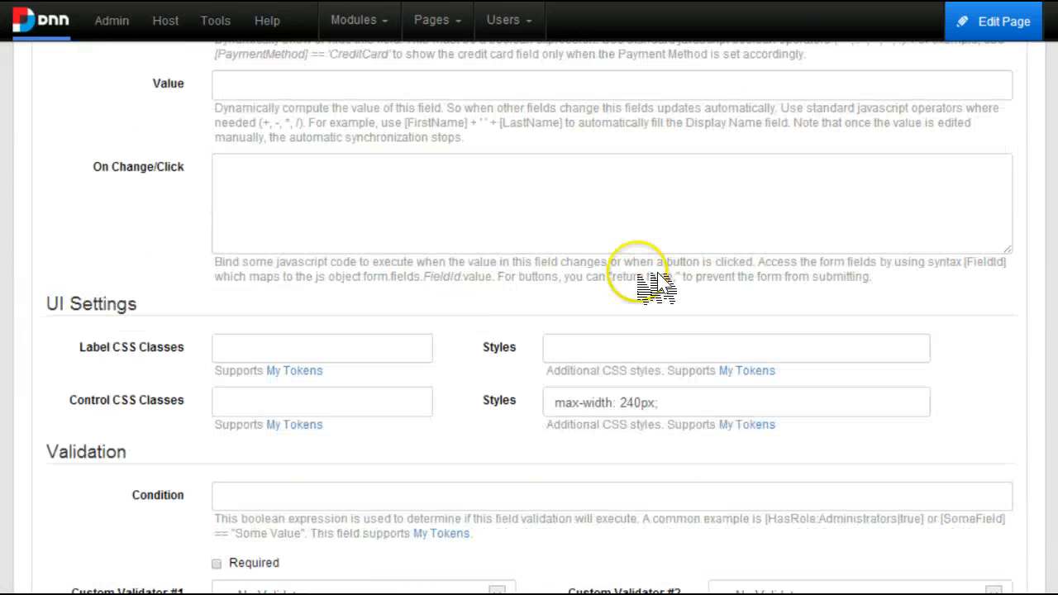
scroll(657, 285, "down", 8)
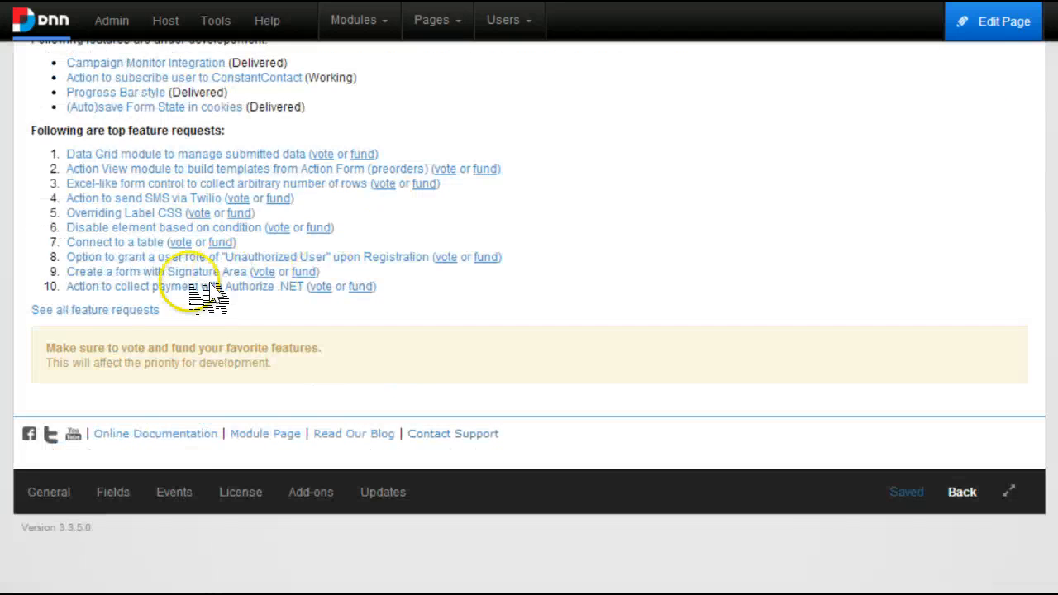
scroll(208, 294, "up", 10)
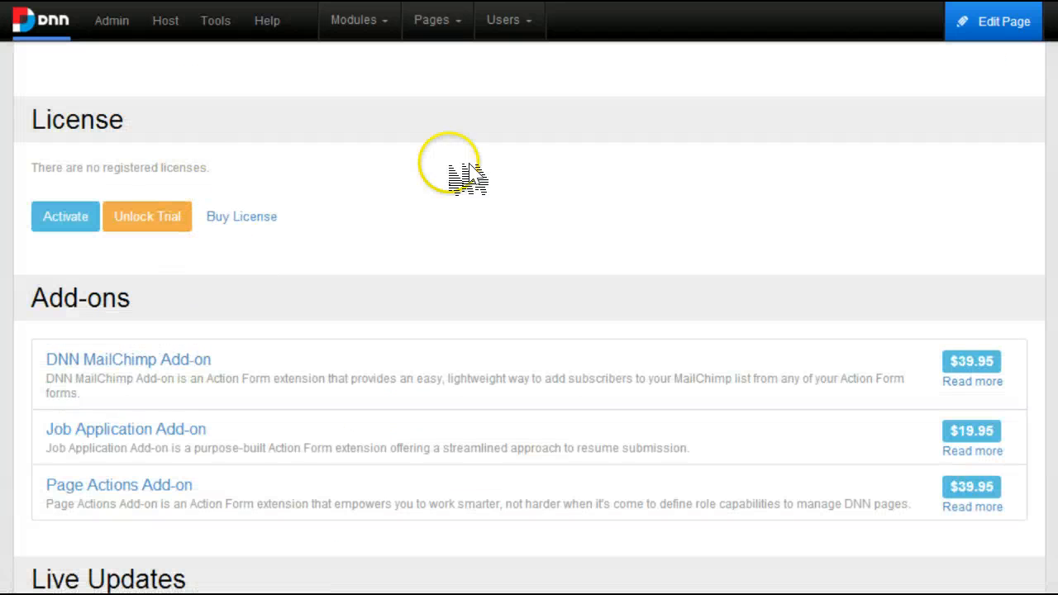
scroll(467, 176, "up", 10)
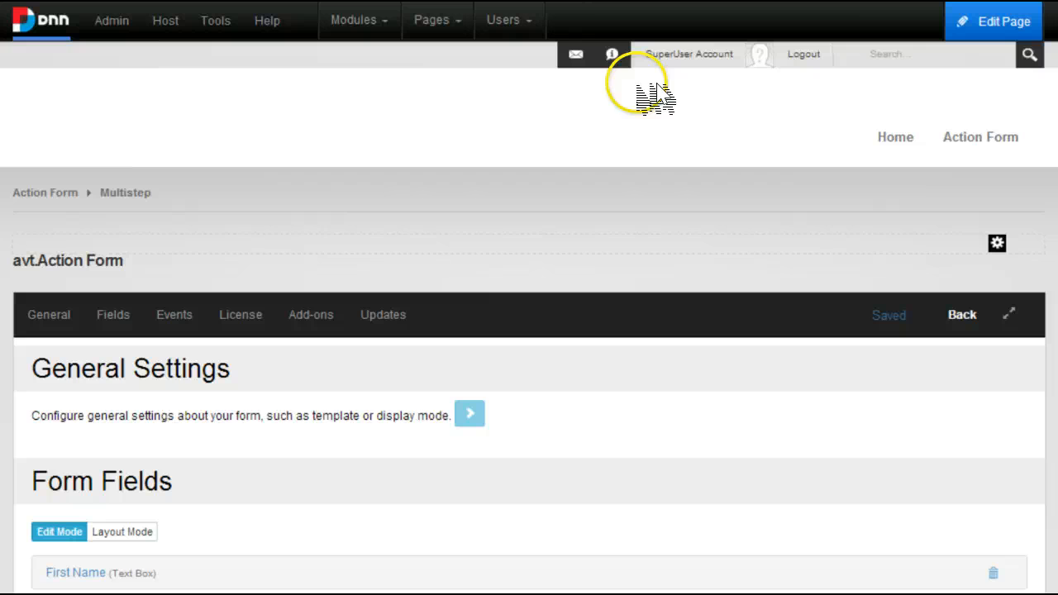
Return to the Multistep page and submit the form with Next to test the redirect.
left_click(604, 187)
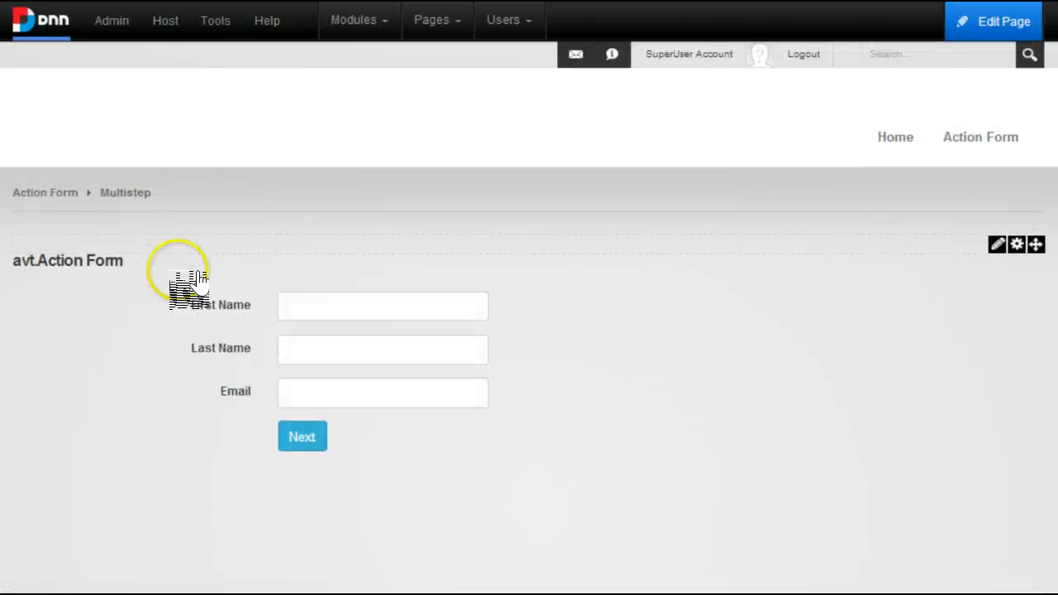
left_click(303, 436)
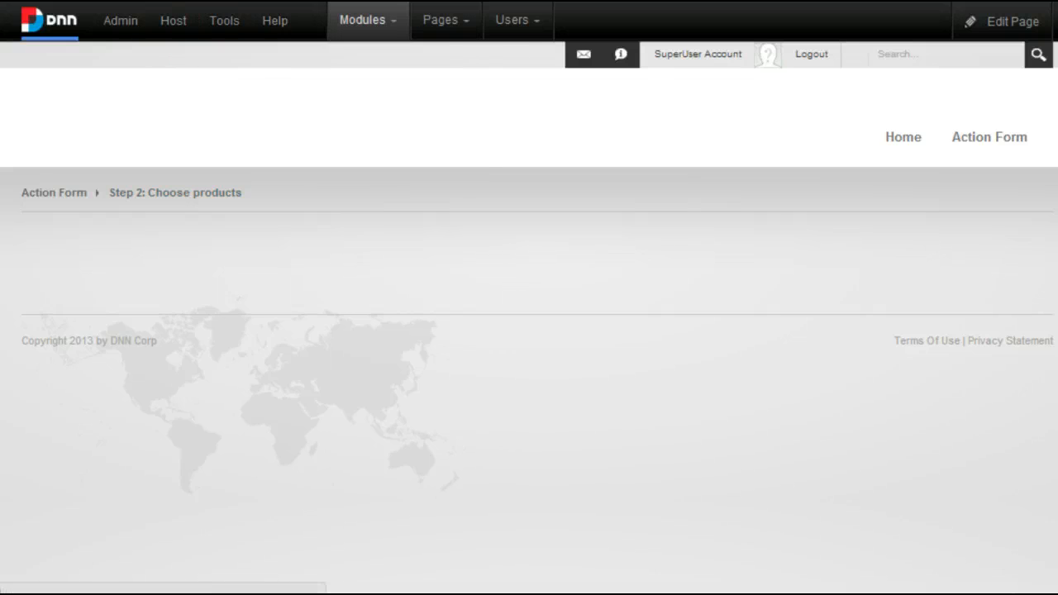
Add the avt.ActionForm module to the ContentPane of the "Step 2: Choose products" page.
mouse_move(368, 20)
left_click(390, 66)
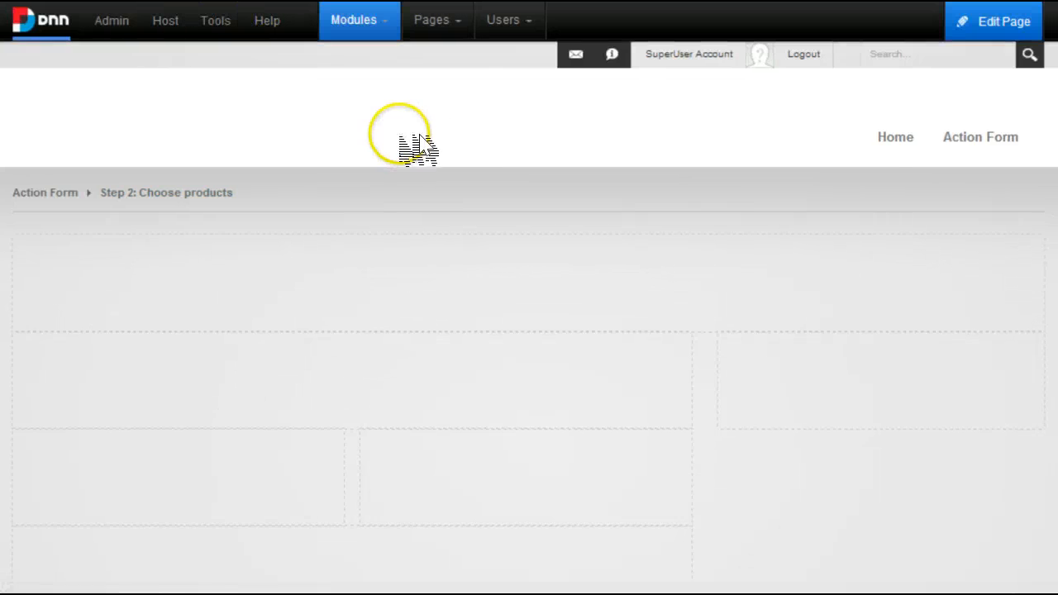
mouse_move(640, 104)
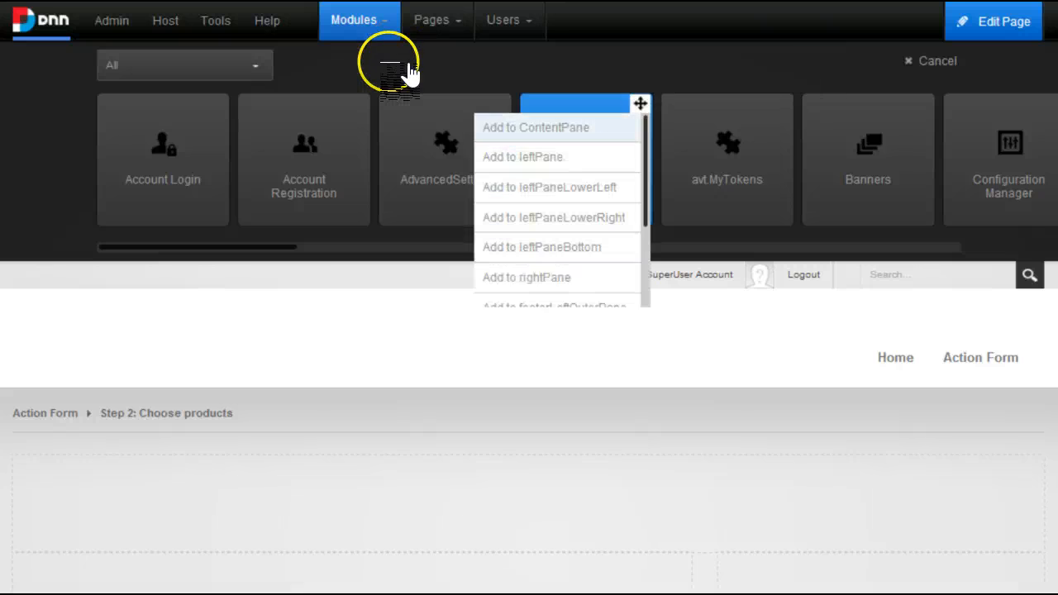
left_click(513, 156)
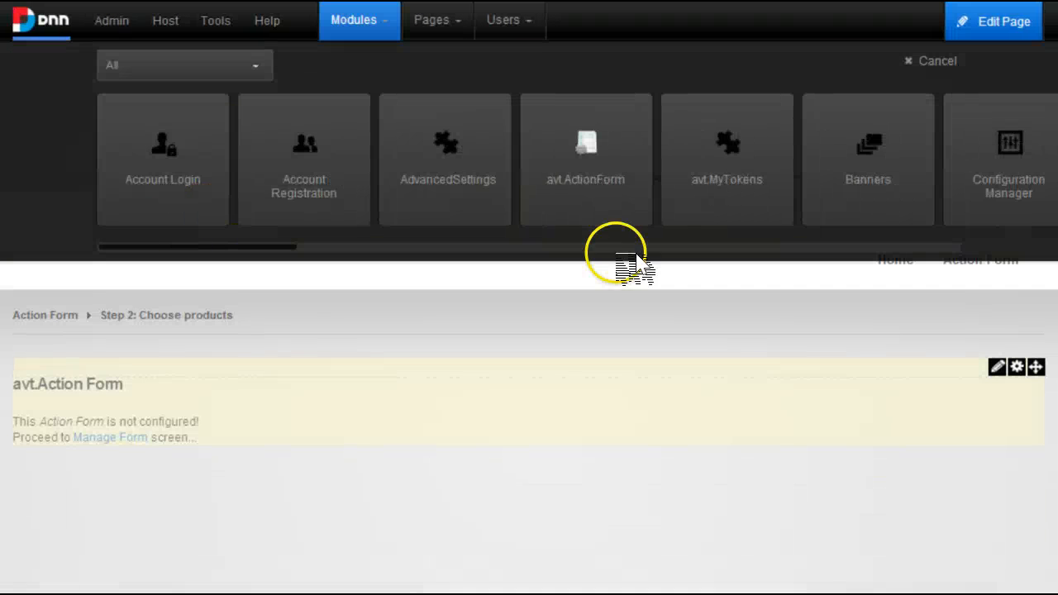
Open the new module's Manage Form screen and start from the Blank Form template.
left_click(110, 437)
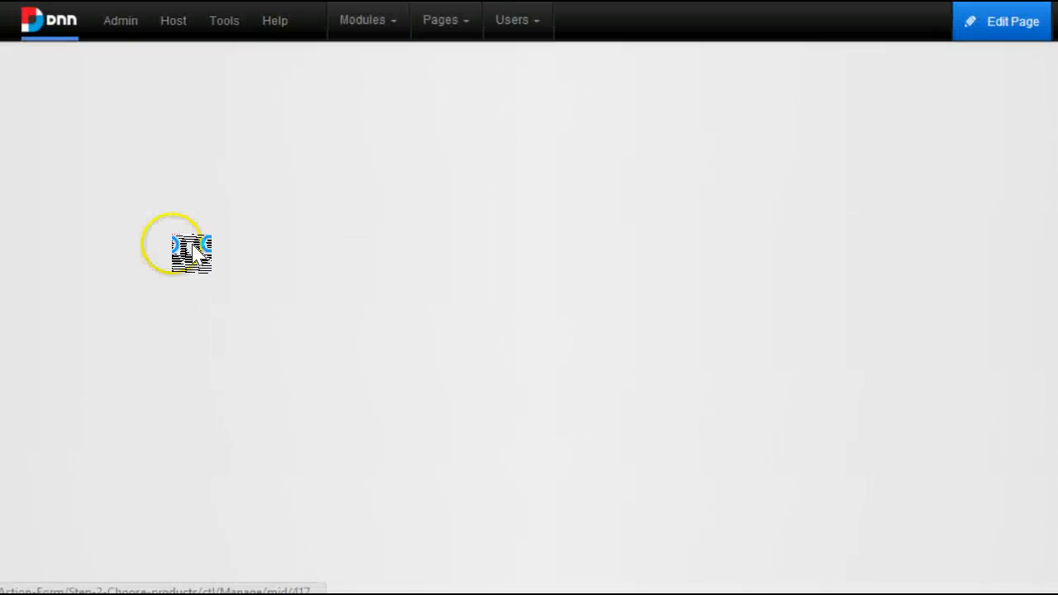
scroll(285, 384, "down", 3)
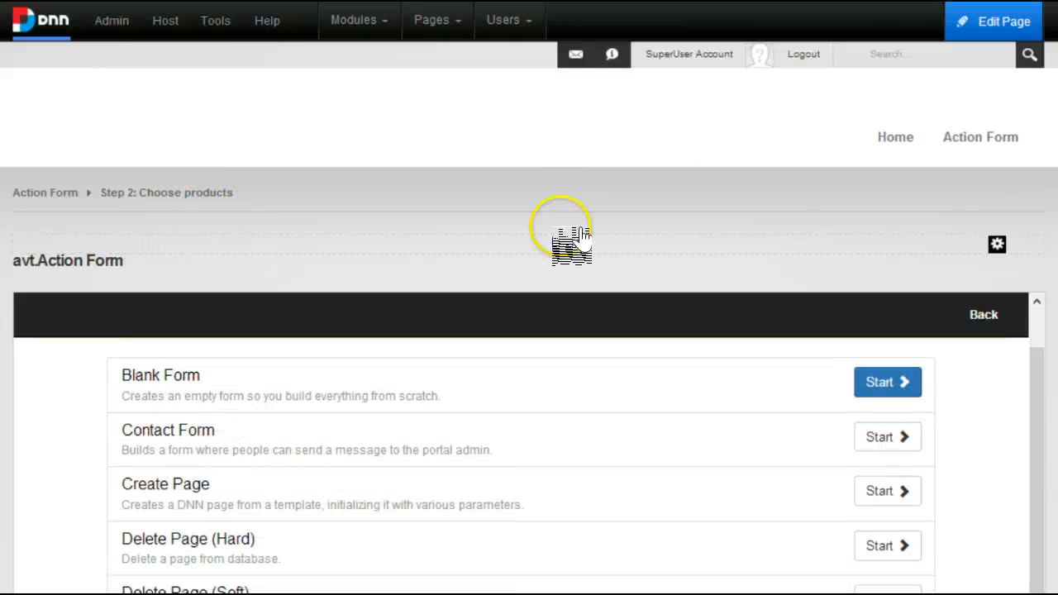
scroll(165, 162, "down", 4)
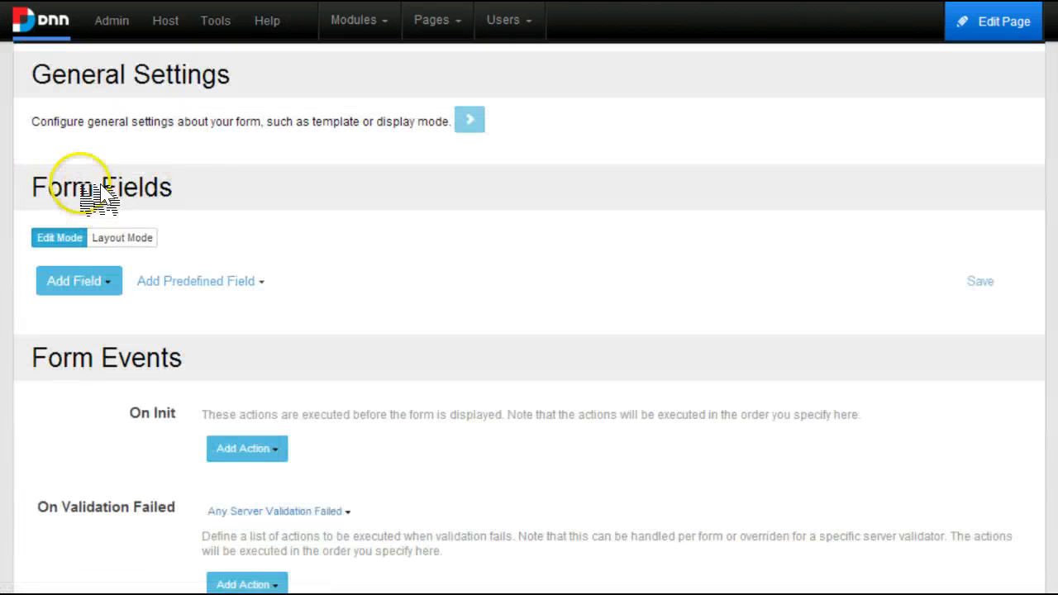
scroll(99, 198, "down", 2)
scroll(120, 145, "up", 3)
Add a Multiple Choice (with Checkboxes) field titled Choose Products.
left_click(73, 281)
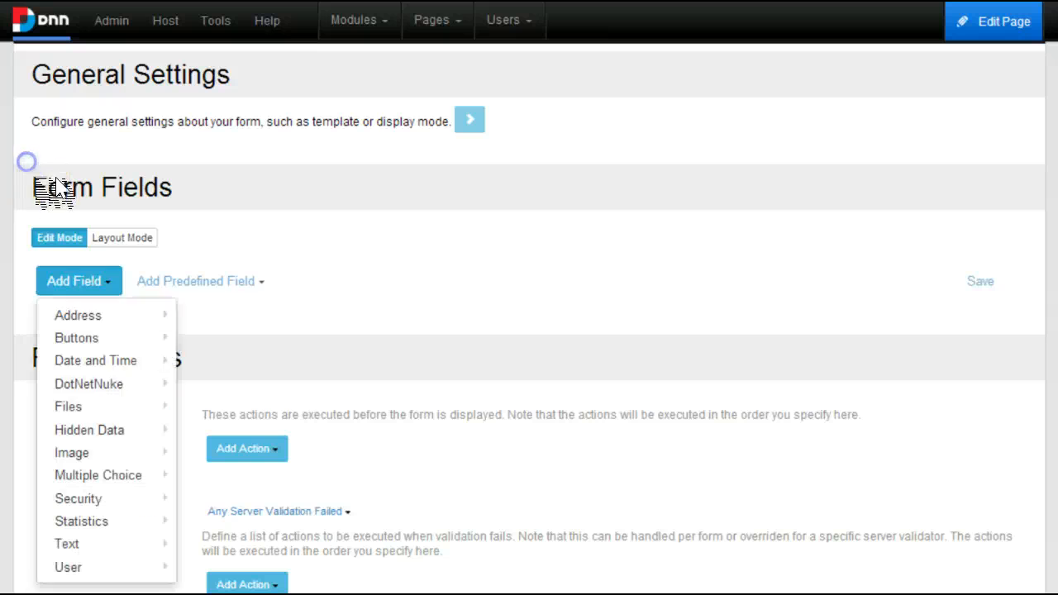
mouse_move(98, 475)
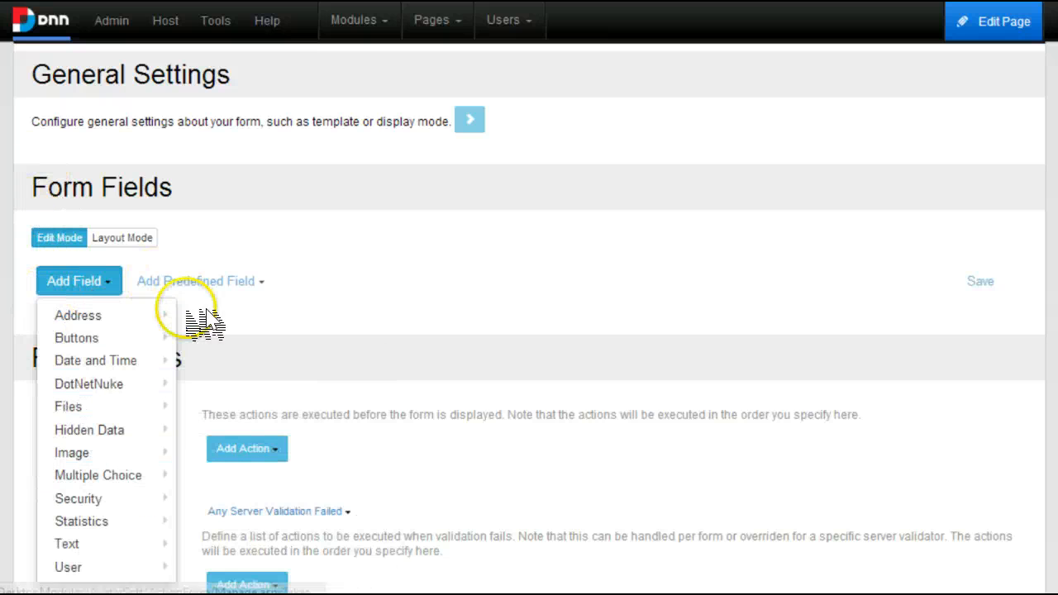
scroll(190, 339, "down", 1)
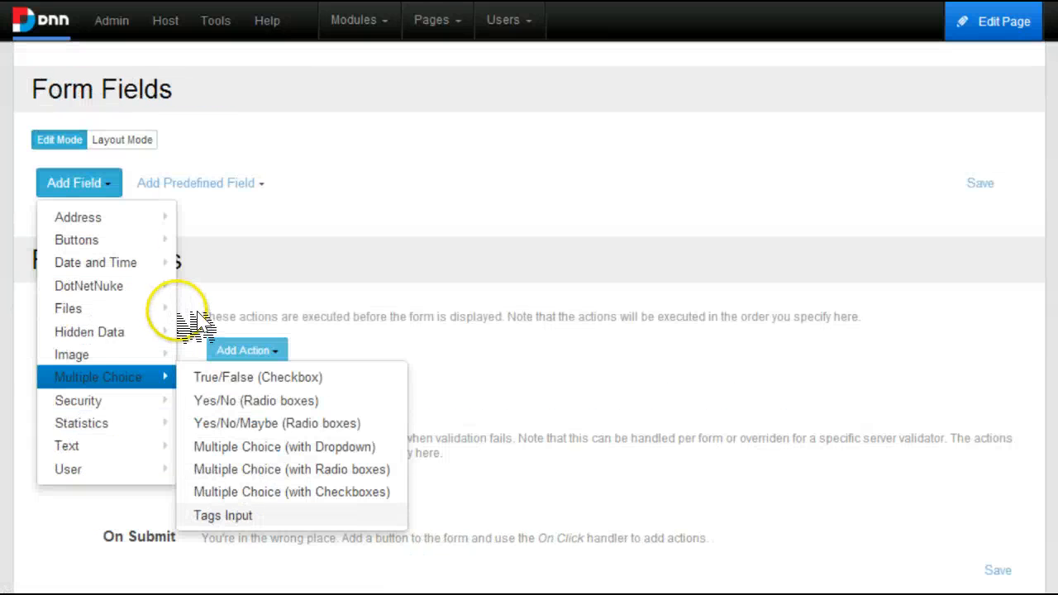
left_click(202, 304)
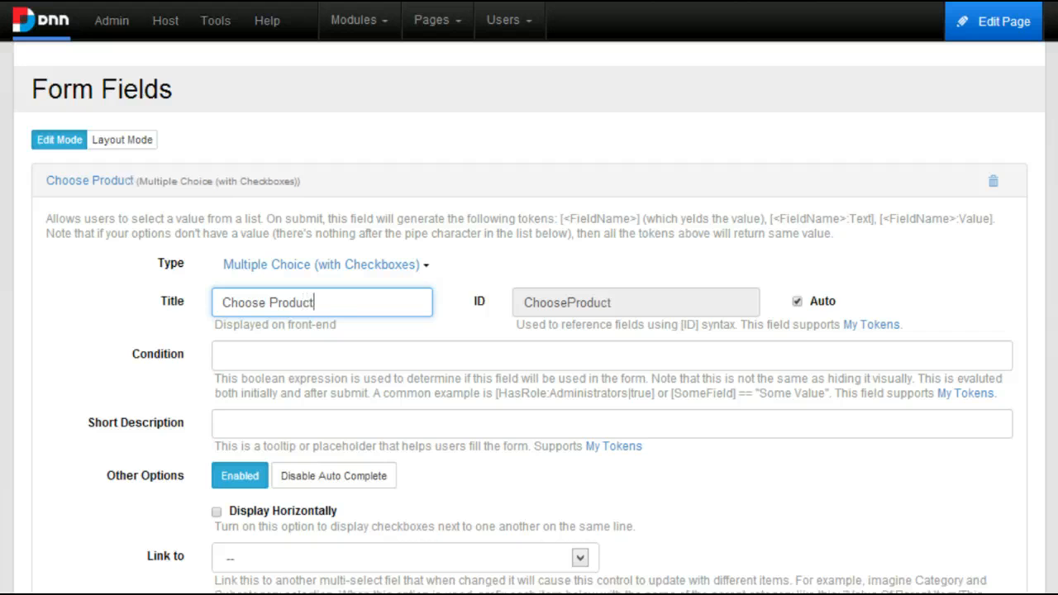
scroll(529, 331, "down", 2)
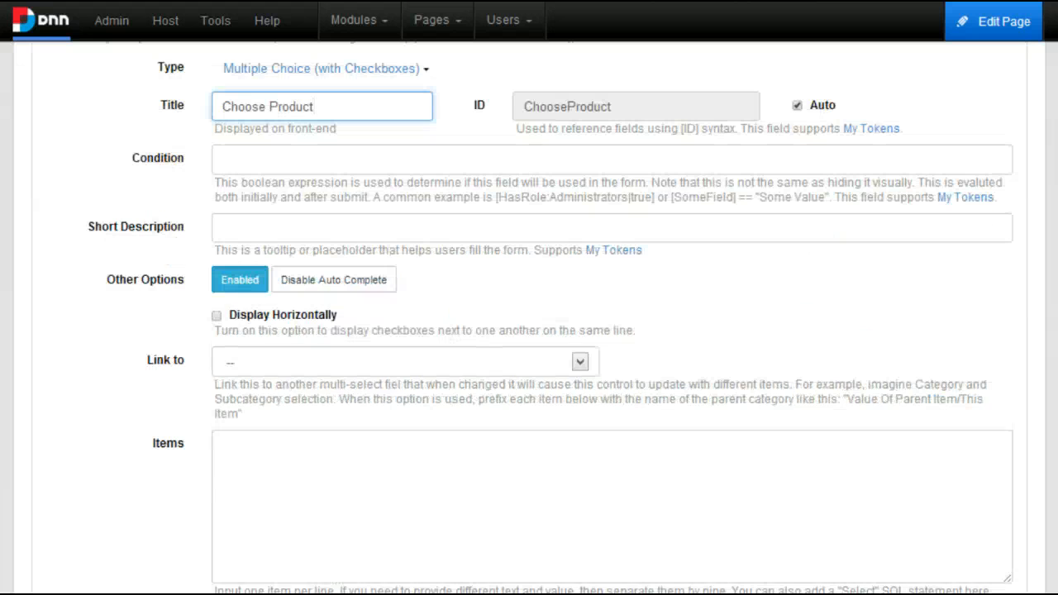
Enter TV, Laptop and Car as the items of the Choose Products field.
scroll(279, 288, "down", 2)
left_click(278, 287)
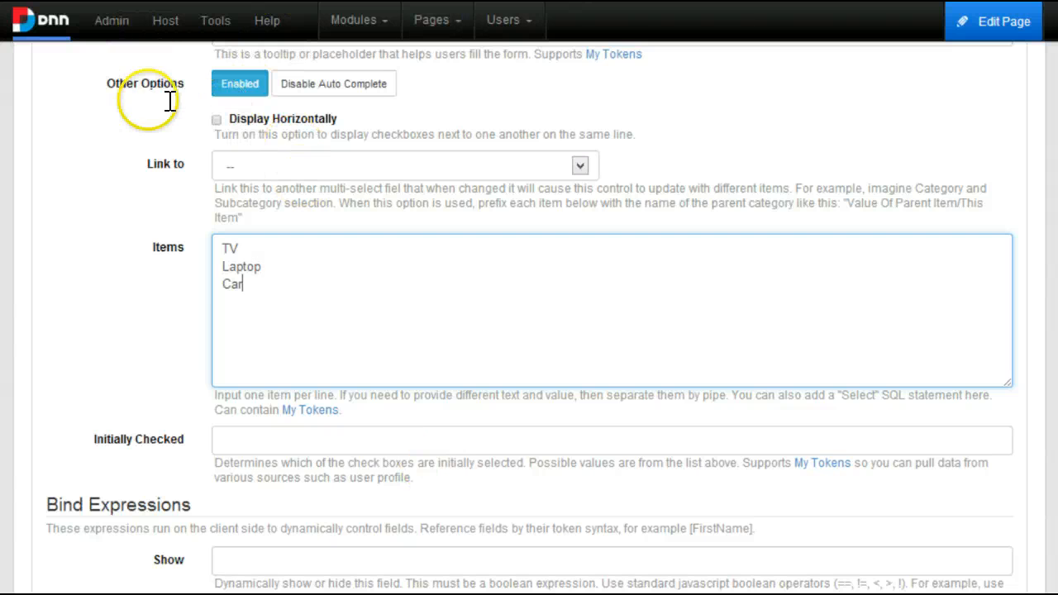
scroll(145, 116, "up", 2)
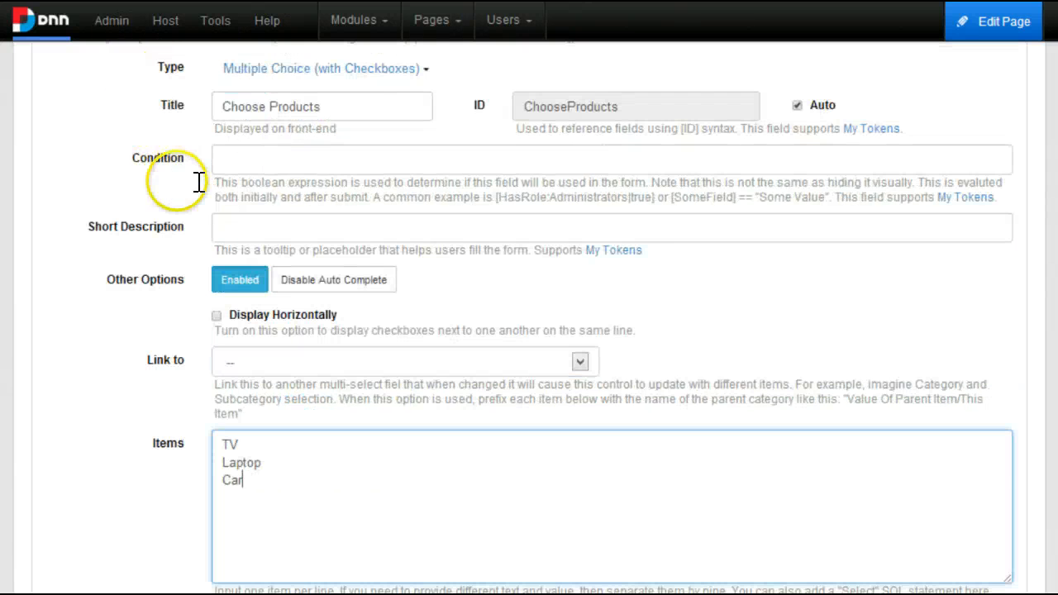
Add a new Button to the step 2 form below the product choices.
scroll(116, 242, "down", 3)
scroll(116, 241, "down", 11)
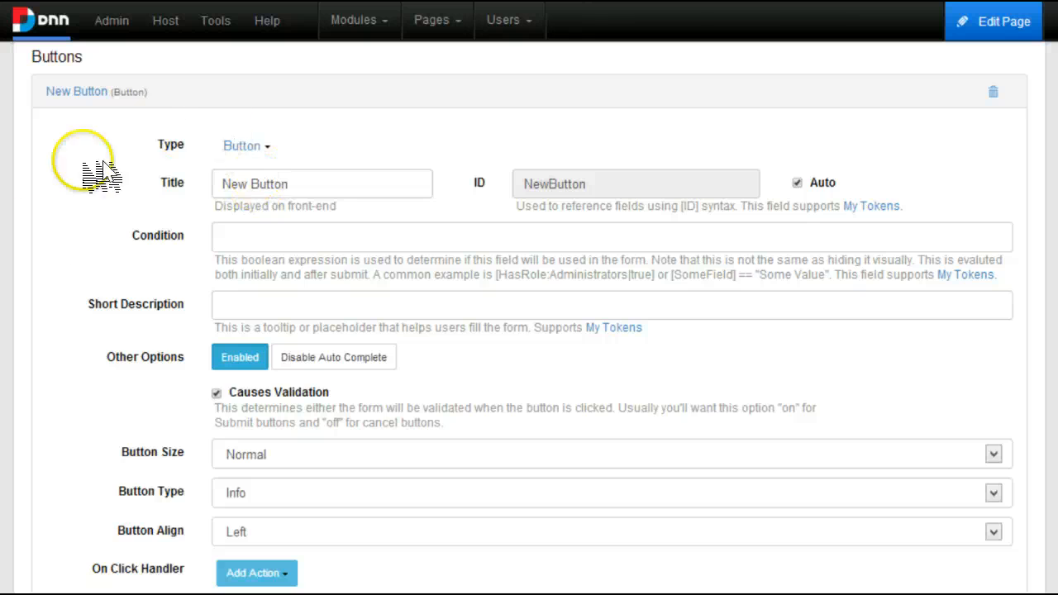
Title the new button Next.
scroll(74, 231, "down", 3)
scroll(182, 173, "up", 6)
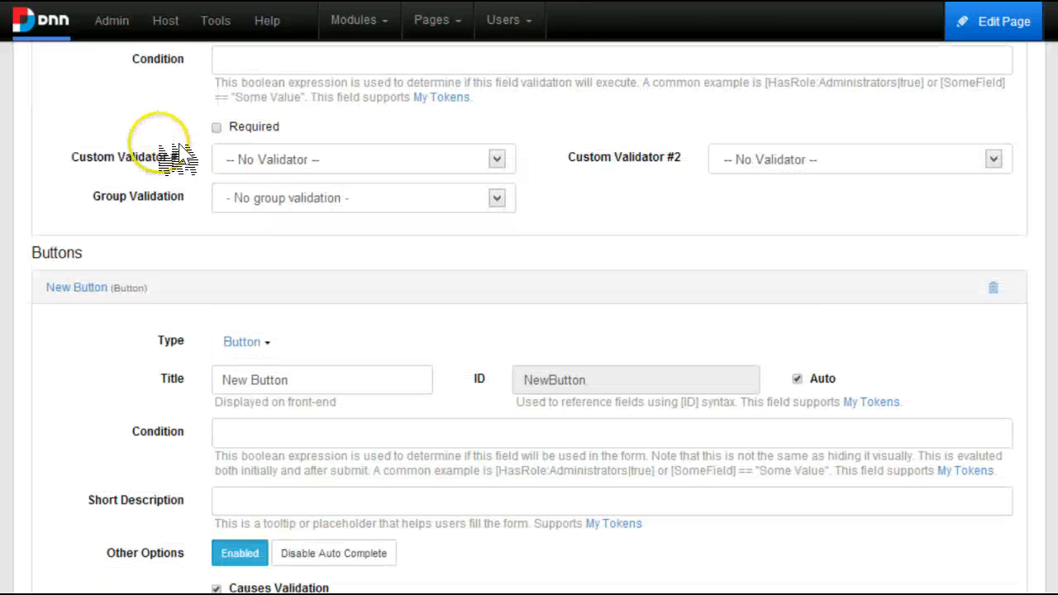
triple_click(279, 379)
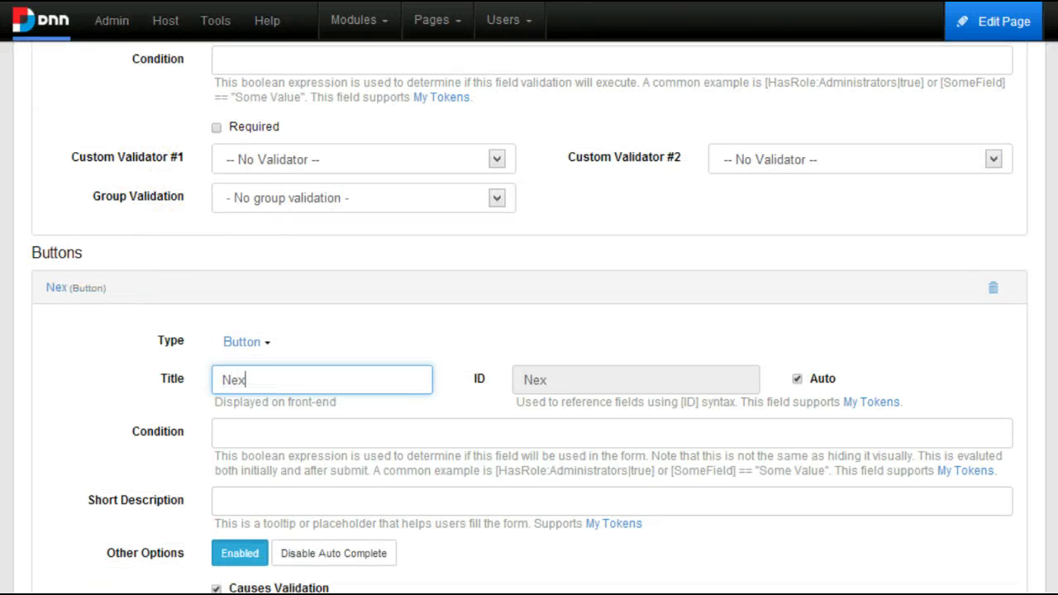
Add a Save State action to the Next button that saves to Server Session under the key ProductInfo.
scroll(220, 243, "down", 5)
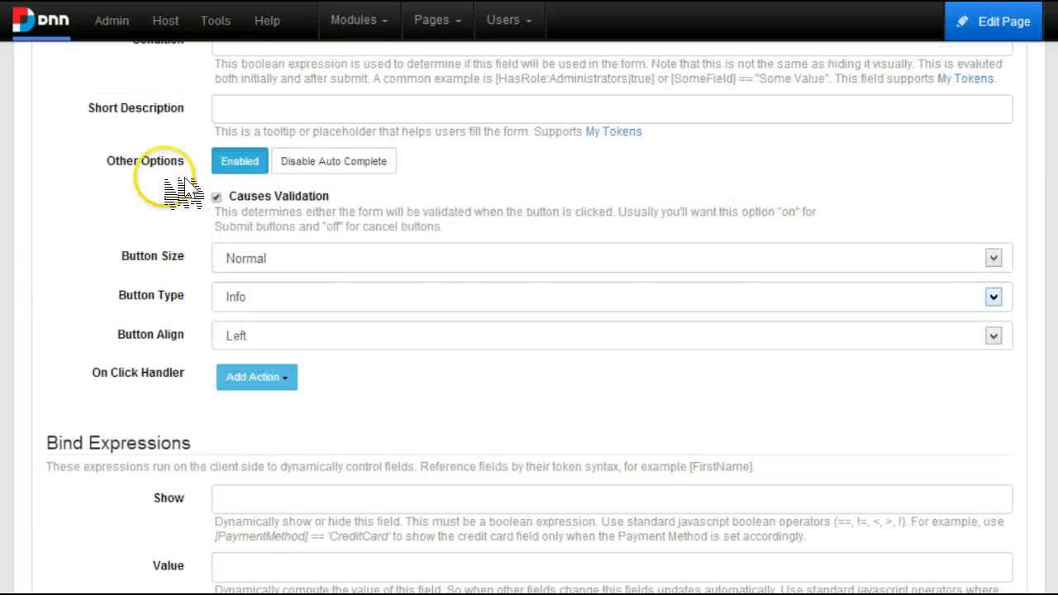
left_click(254, 377)
scroll(257, 414, "down", 1)
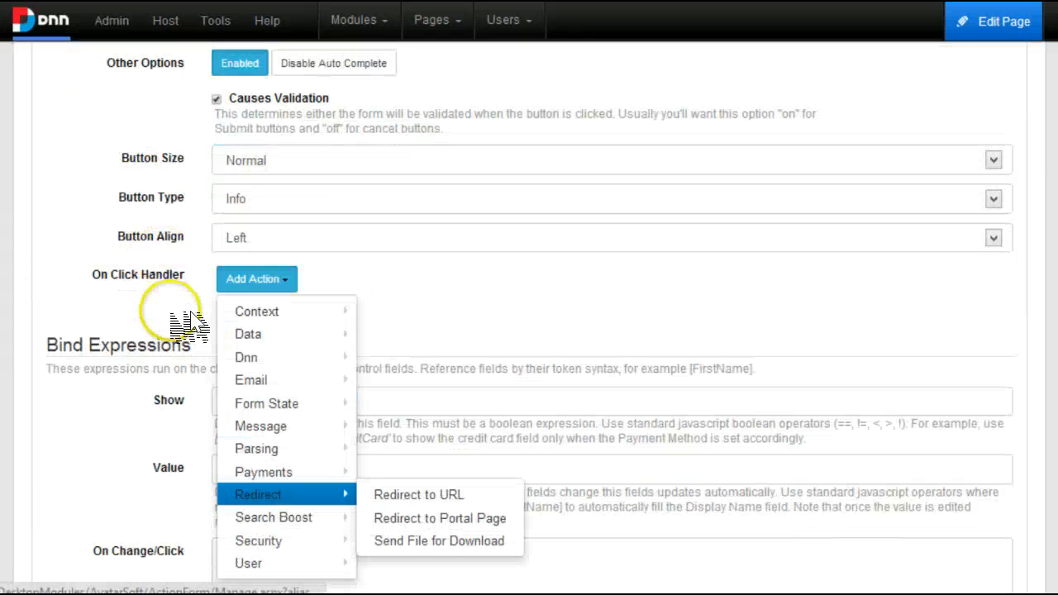
left_click(402, 404)
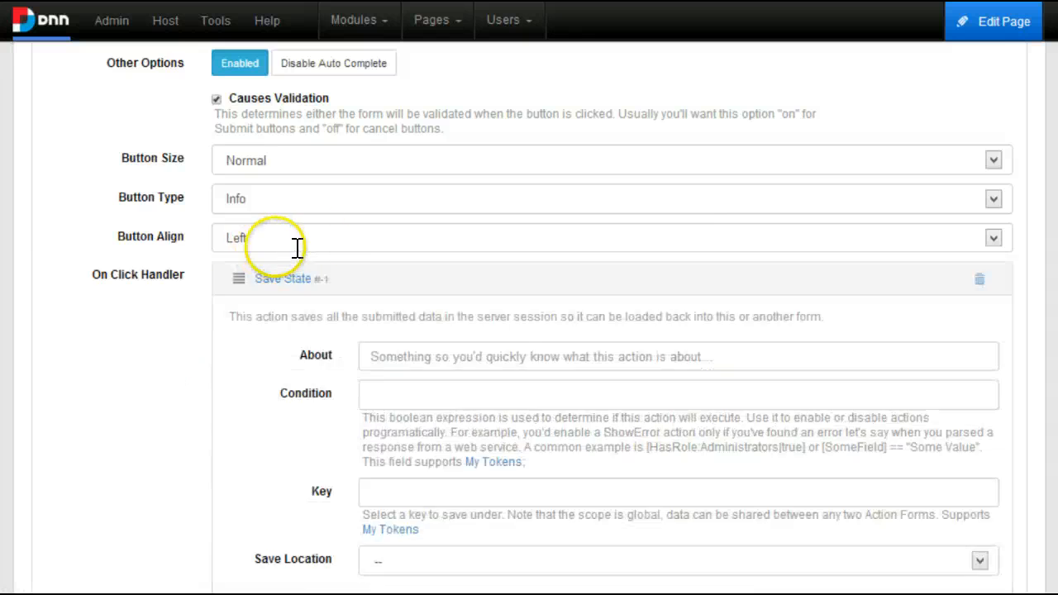
scroll(355, 252, "down", 2)
left_click(496, 365)
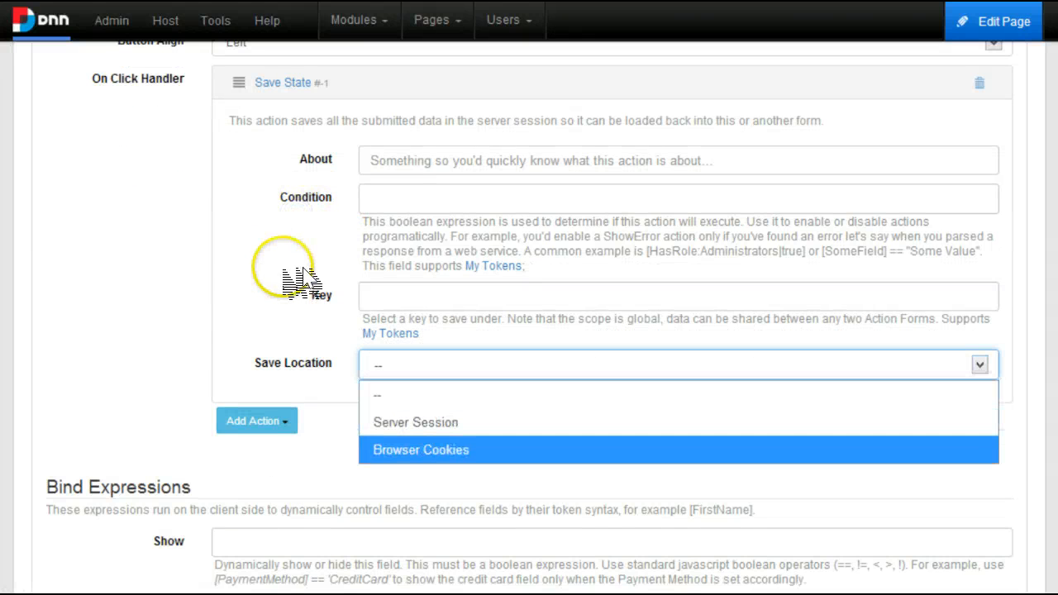
left_click(416, 423)
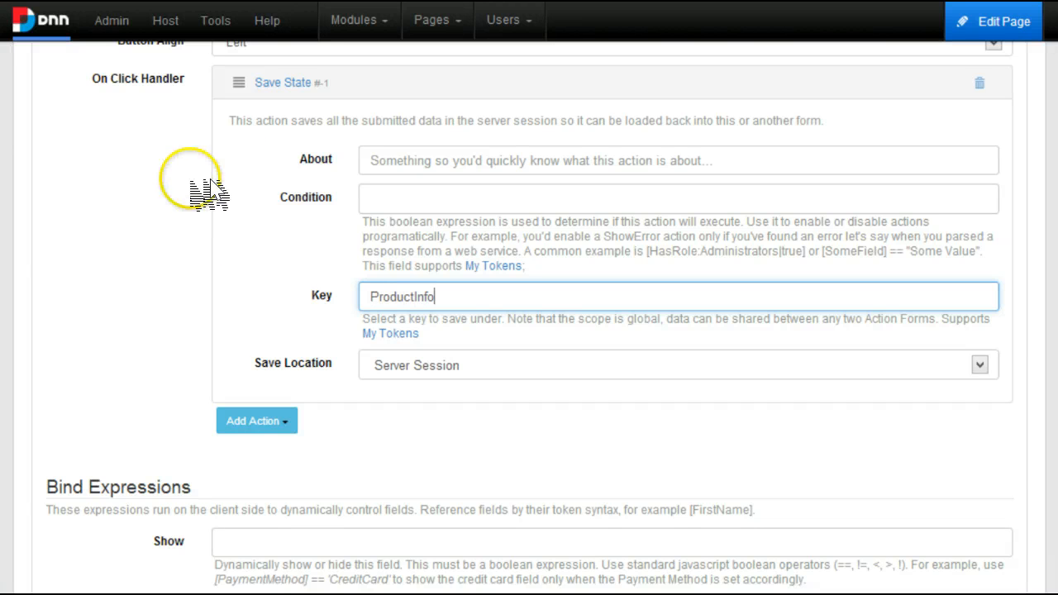
left_click(283, 82)
Add a Redirect to Portal Page action to the Next button, targeting the Step 3: Shipping Details page.
left_click(256, 117)
mouse_move(285, 195)
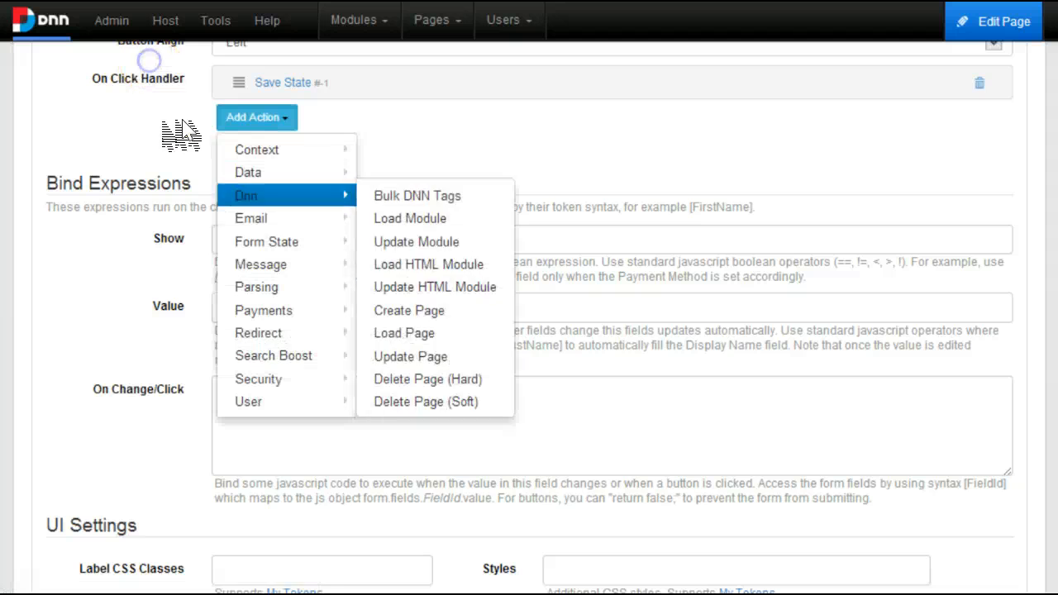
mouse_move(273, 355)
mouse_move(258, 332)
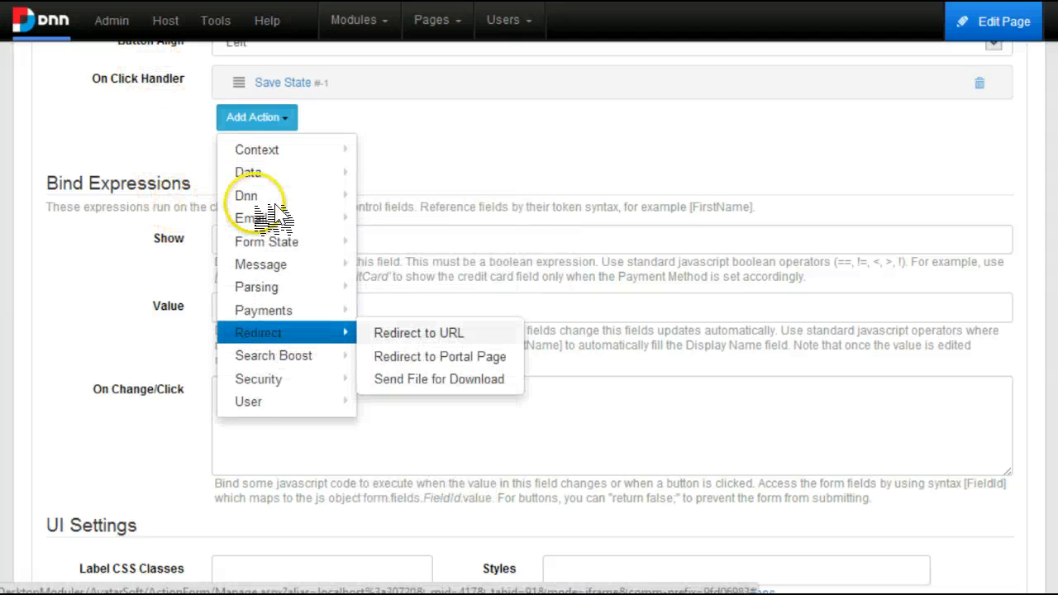
left_click(425, 354)
left_click(446, 321)
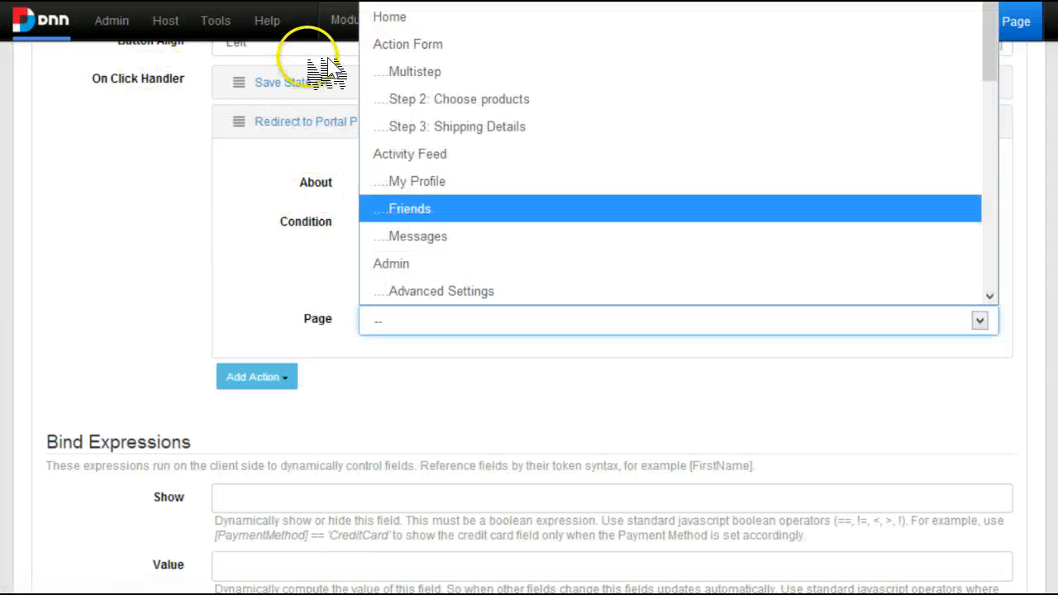
left_click(471, 126)
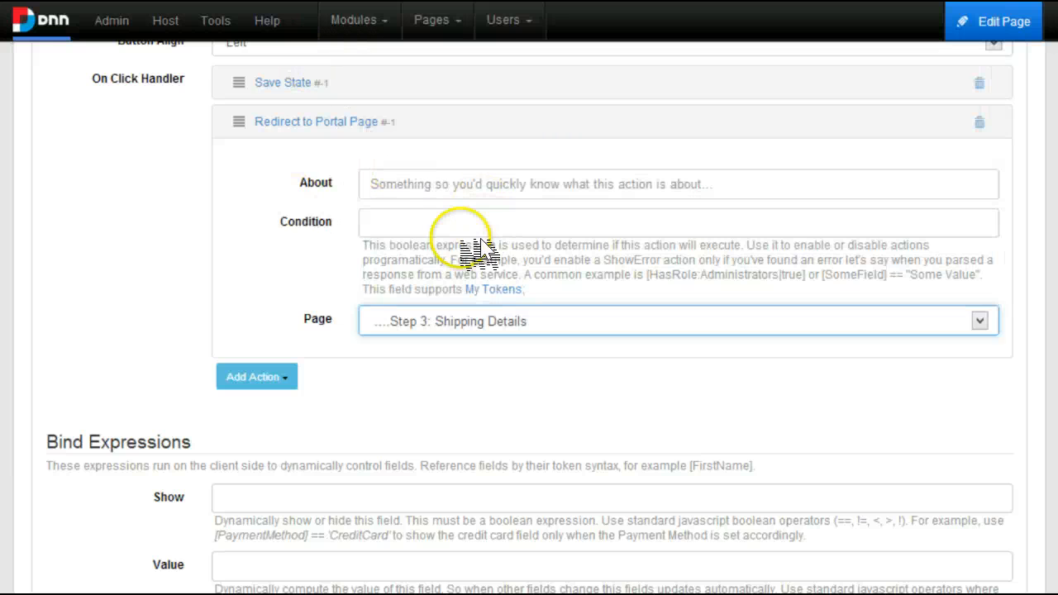
Save the step 2 form and submit it from its page to reach Step 3: Shipping Details.
left_click(756, 116)
scroll(659, 186, "down", 5)
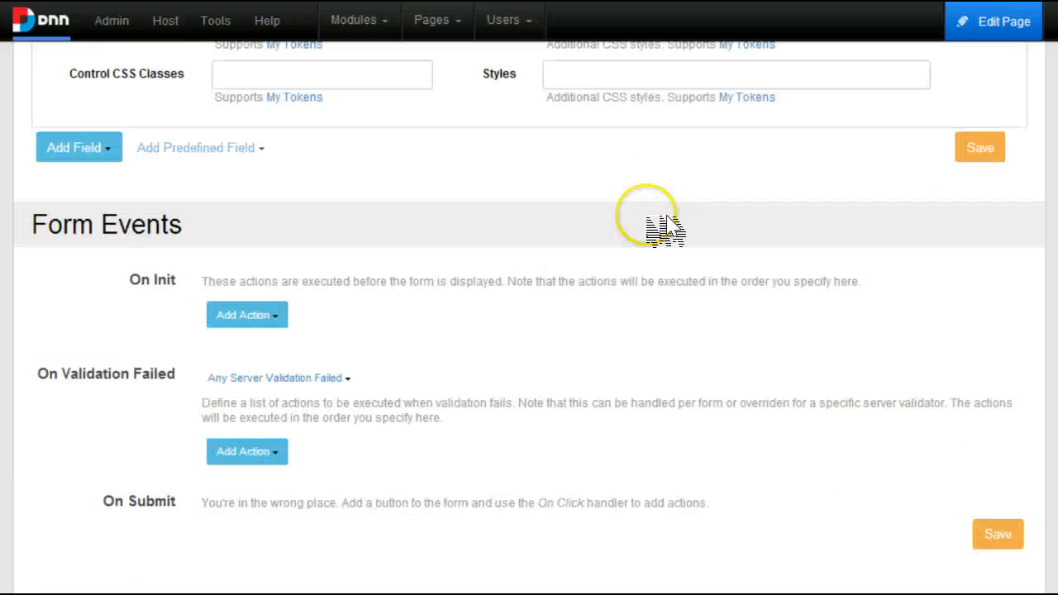
scroll(635, 169, "down", 10)
scroll(628, 256, "up", 20)
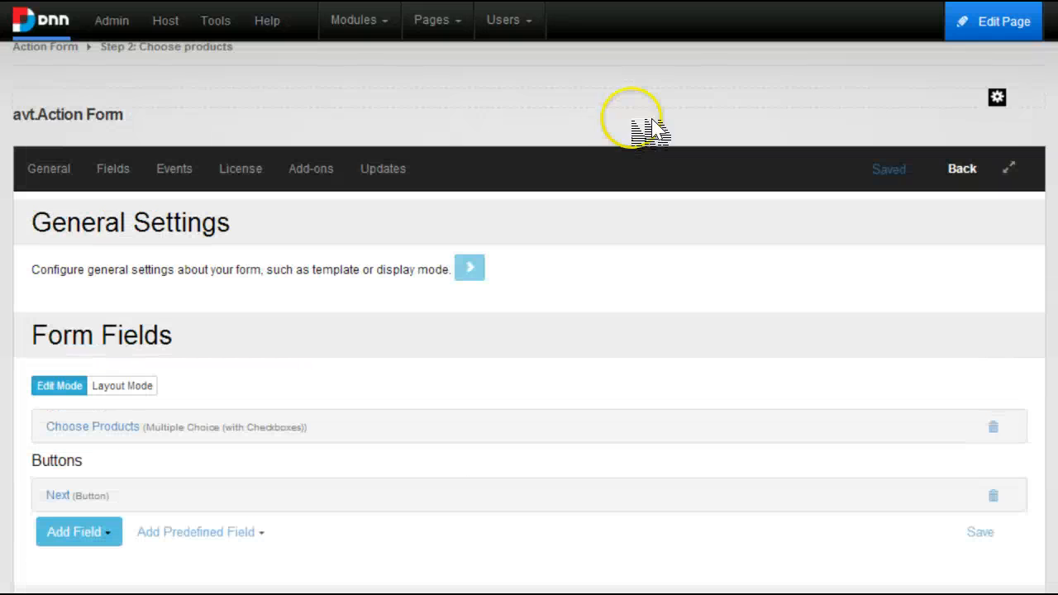
left_click(606, 80)
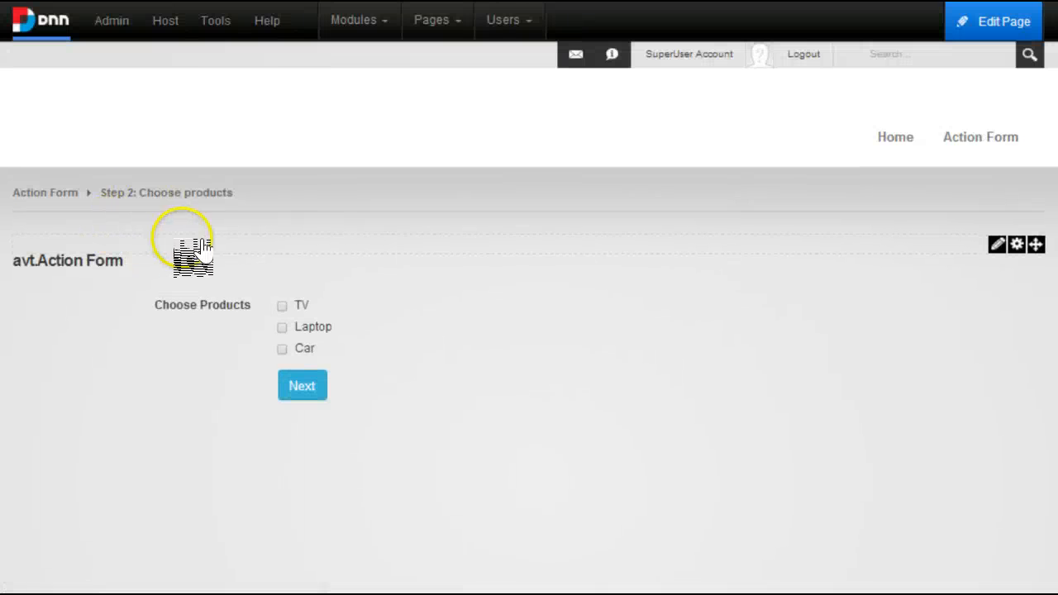
left_click(173, 232)
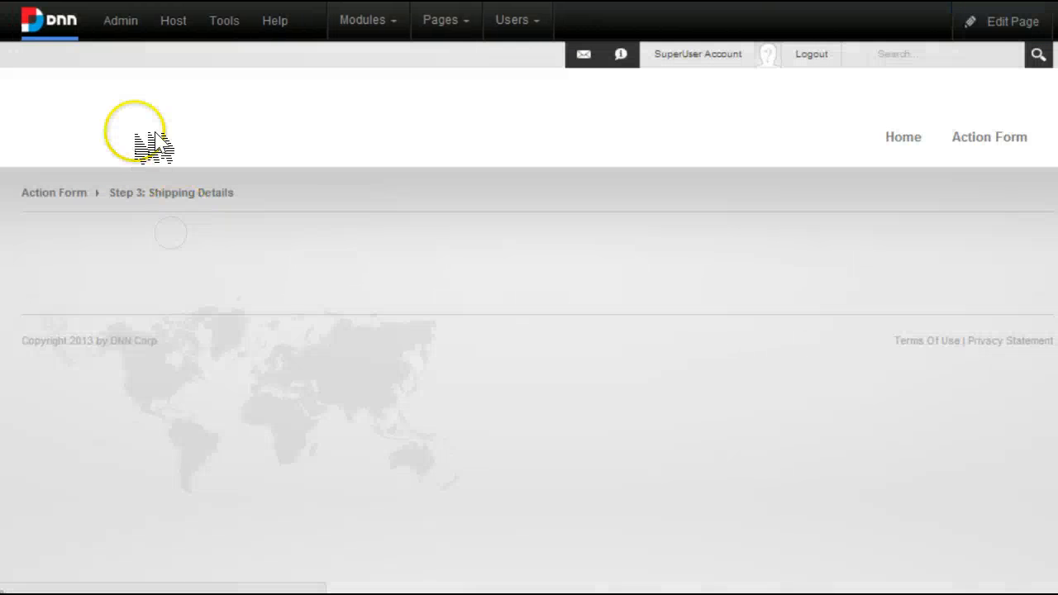
Add an avt.ActionForm module to the Step 3: Shipping Details page and initialize it from the Blank Form template.
mouse_move(368, 21)
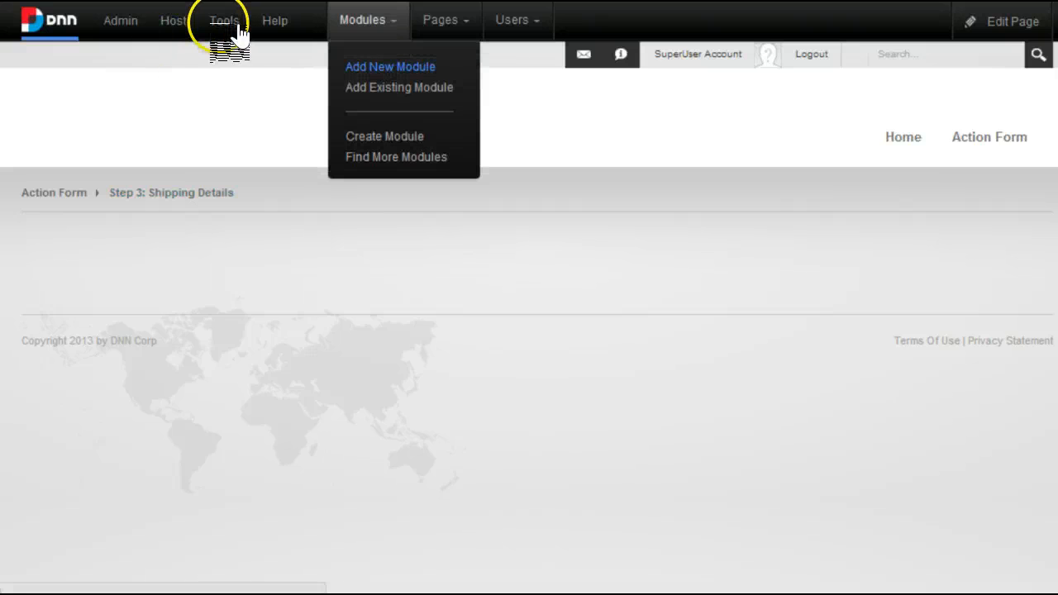
left_click(391, 66)
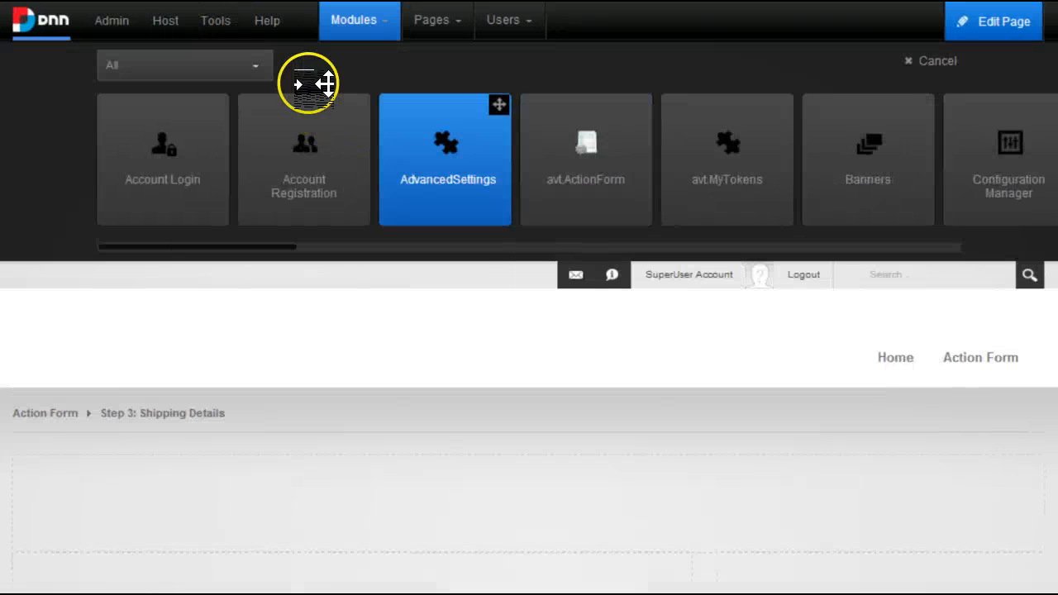
mouse_move(640, 104)
left_click(537, 127)
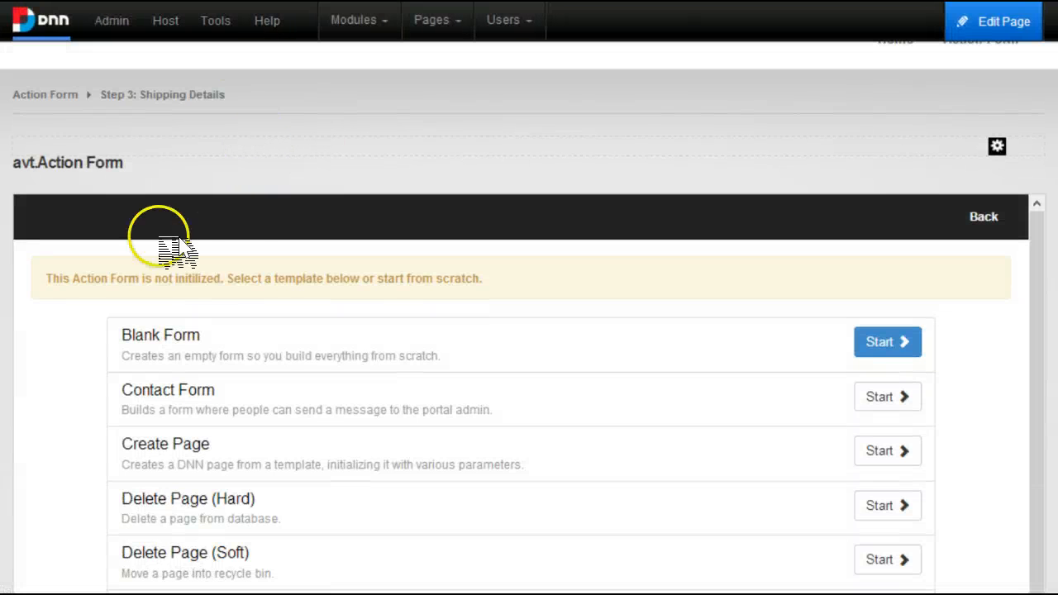
scroll(178, 248, "down", 2)
scroll(598, 206, "up", 2)
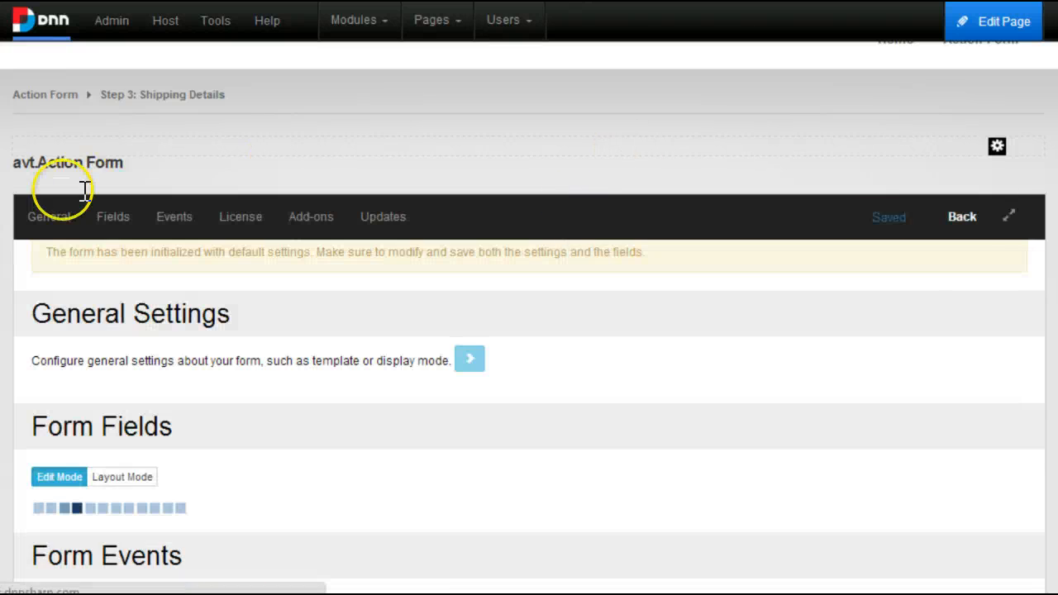
Add an address field of type Country to the step 3 form and title it Country.
scroll(83, 195, "down", 3)
left_click(79, 281)
mouse_move(91, 315)
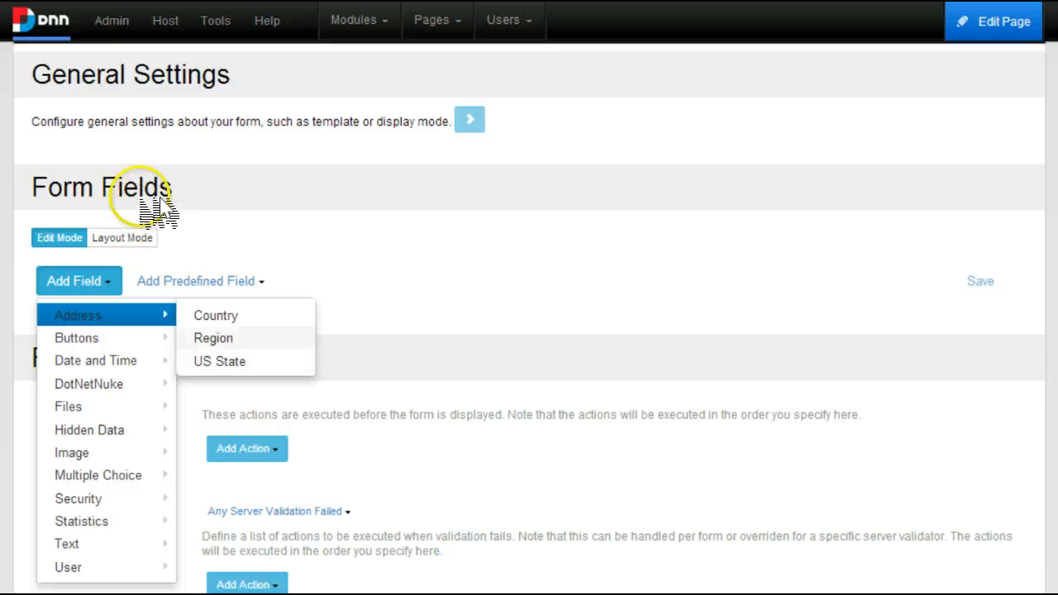
left_click(216, 316)
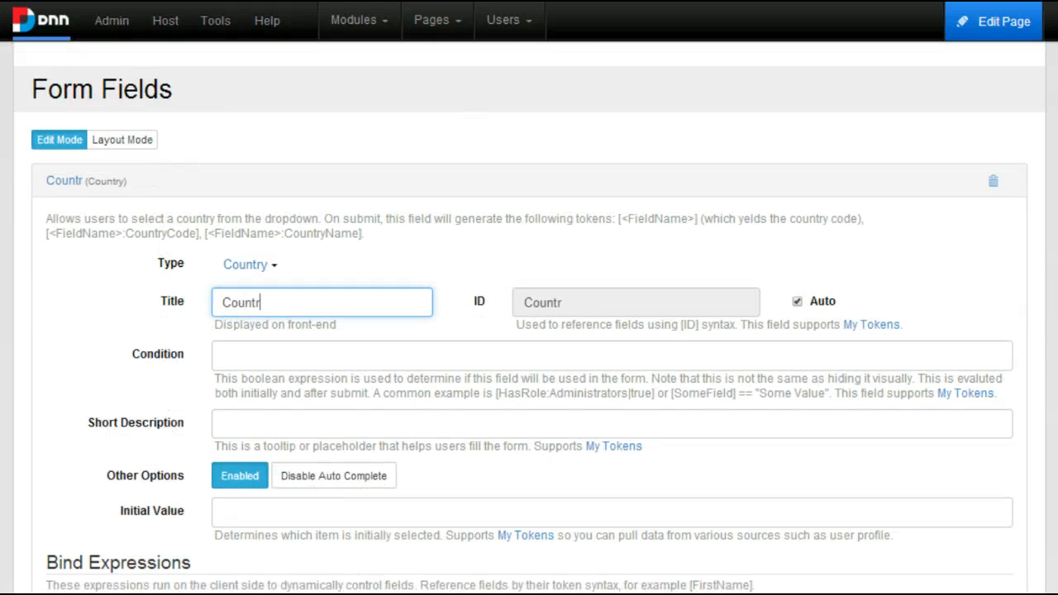
left_click(63, 181)
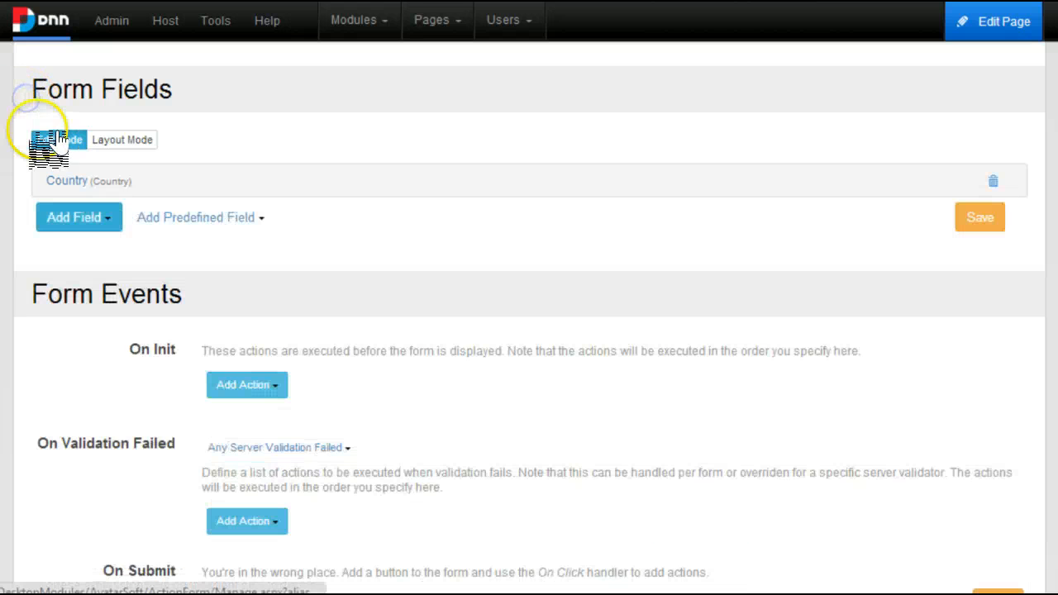
Add a Large Text field titled Address below the Country field.
left_click(81, 217)
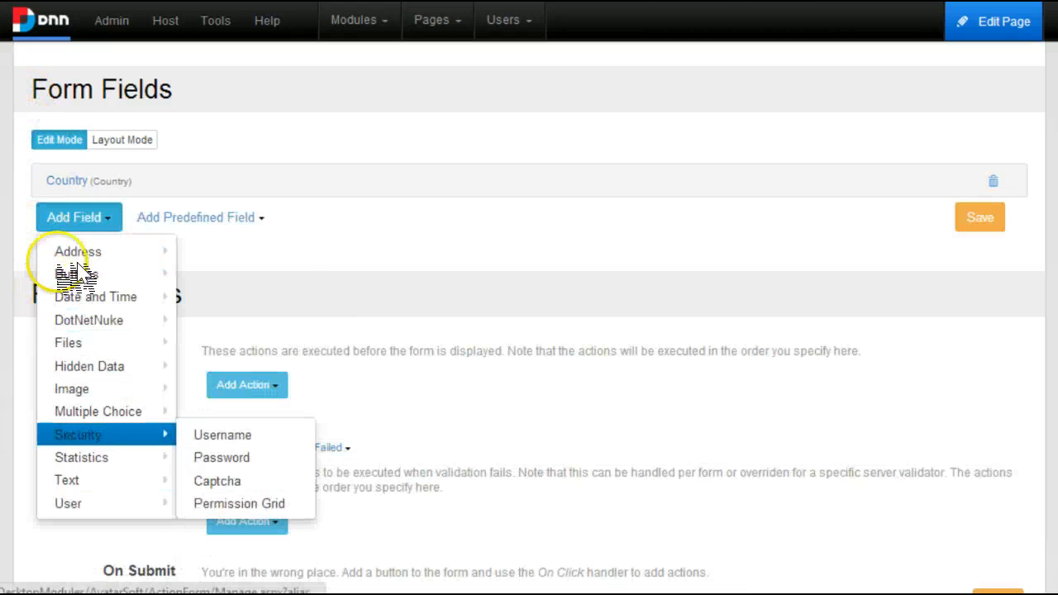
mouse_move(77, 480)
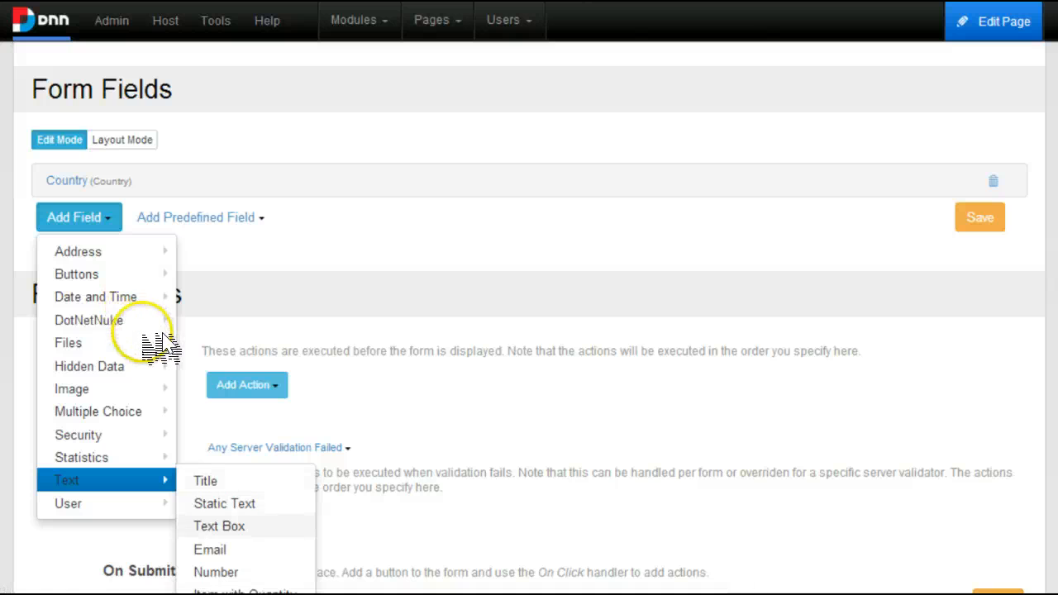
scroll(166, 337, "down", 1)
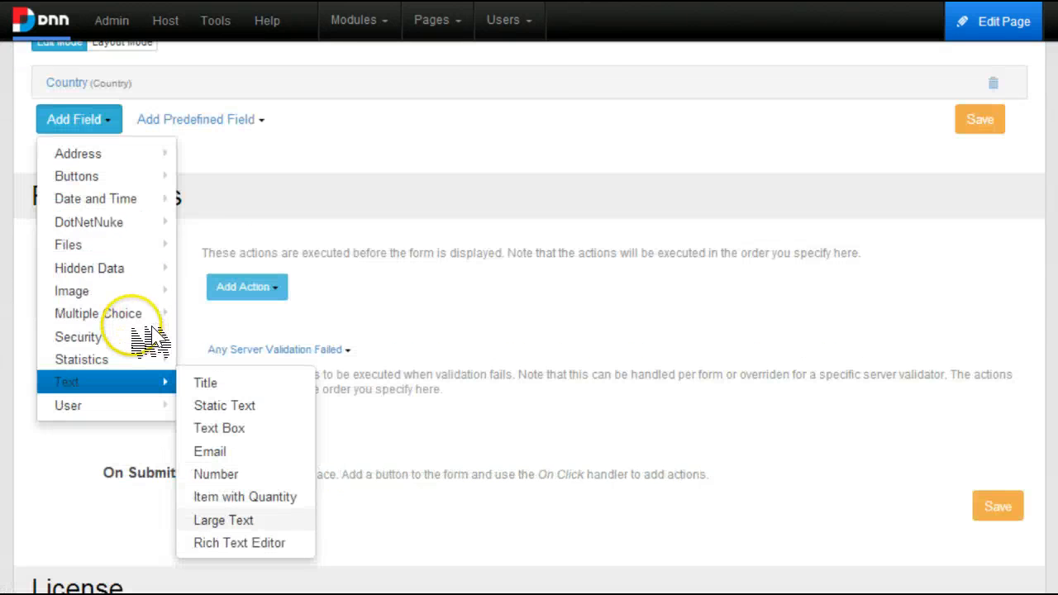
left_click(223, 520)
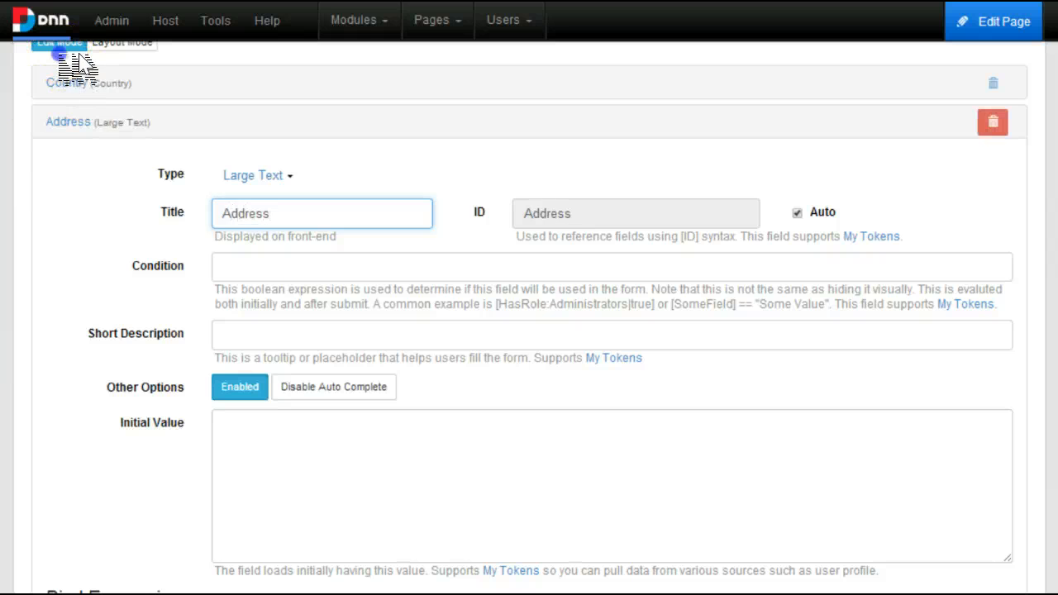
Add a Button titled Send to the step 3 form.
left_click(50, 111)
mouse_move(157, 215)
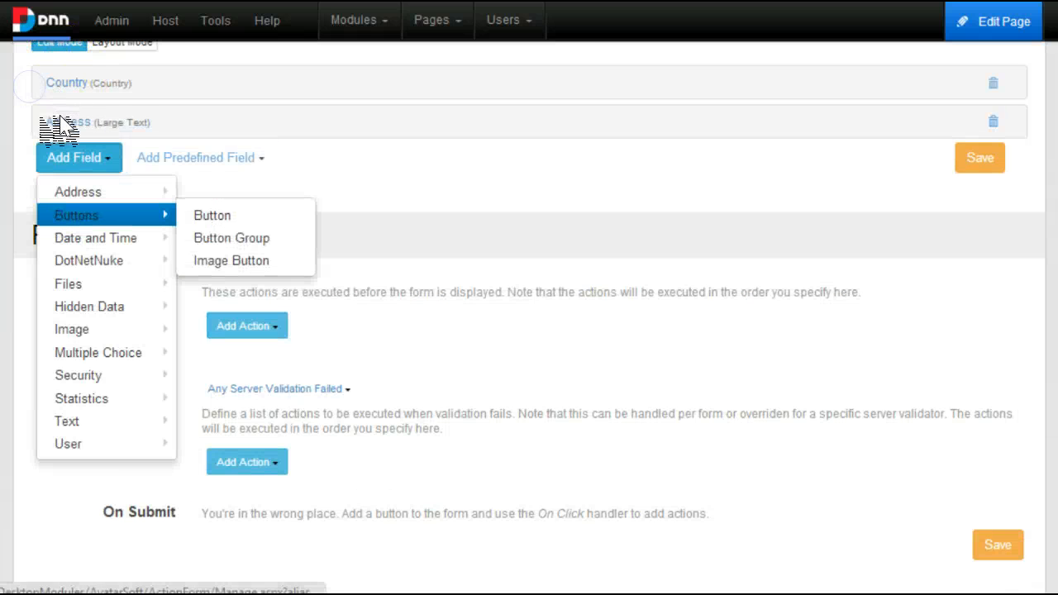
left_click(213, 215)
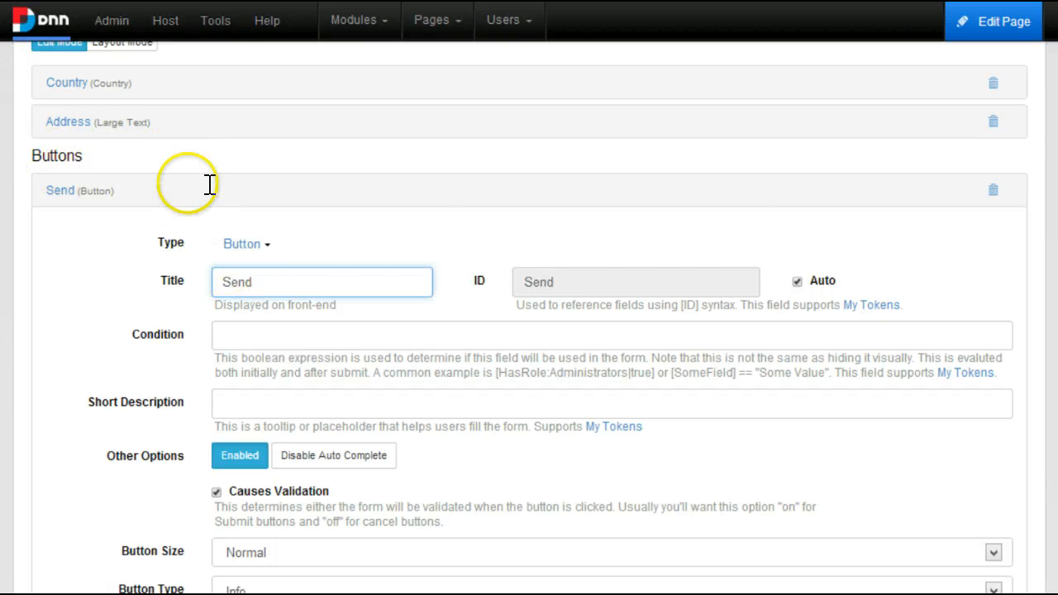
Add a Load State action with the key UserInfo to the Send button's click handler.
scroll(210, 184, "down", 3)
left_click(257, 378)
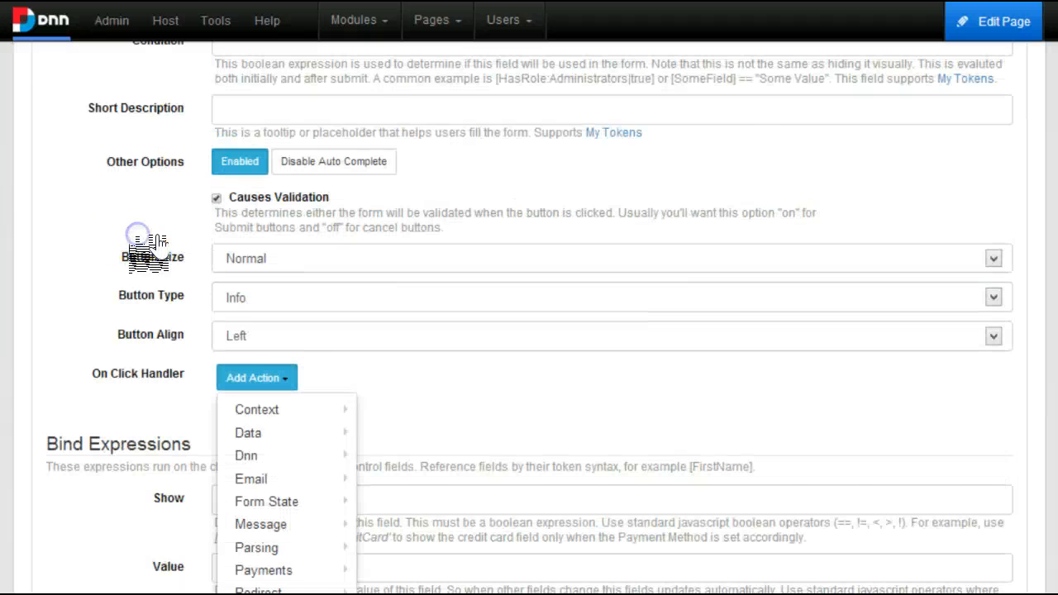
scroll(149, 248, "down", 1)
mouse_move(266, 403)
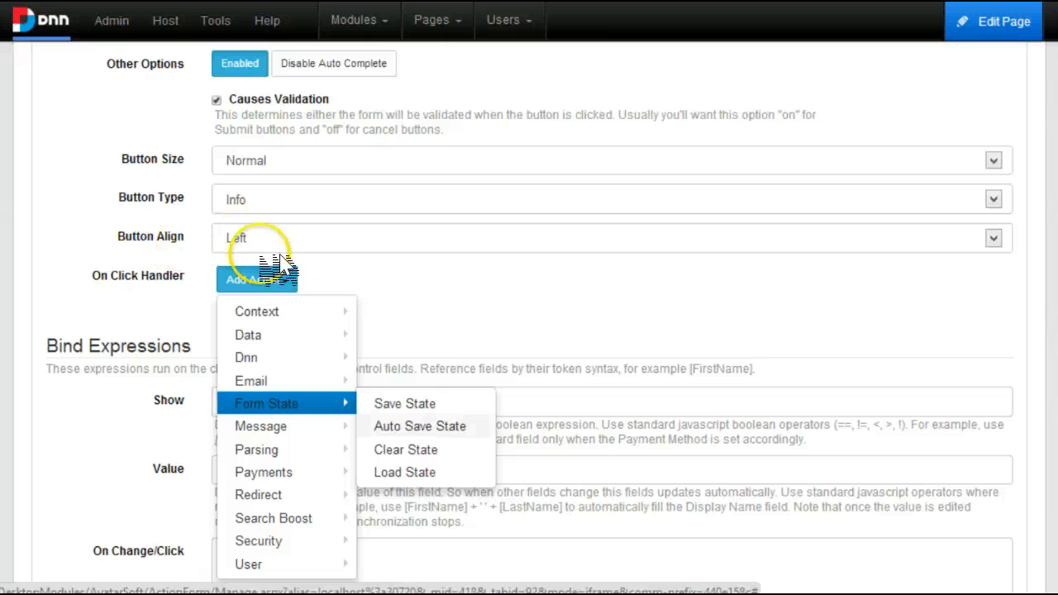
left_click(405, 472)
scroll(335, 198, "down", 1)
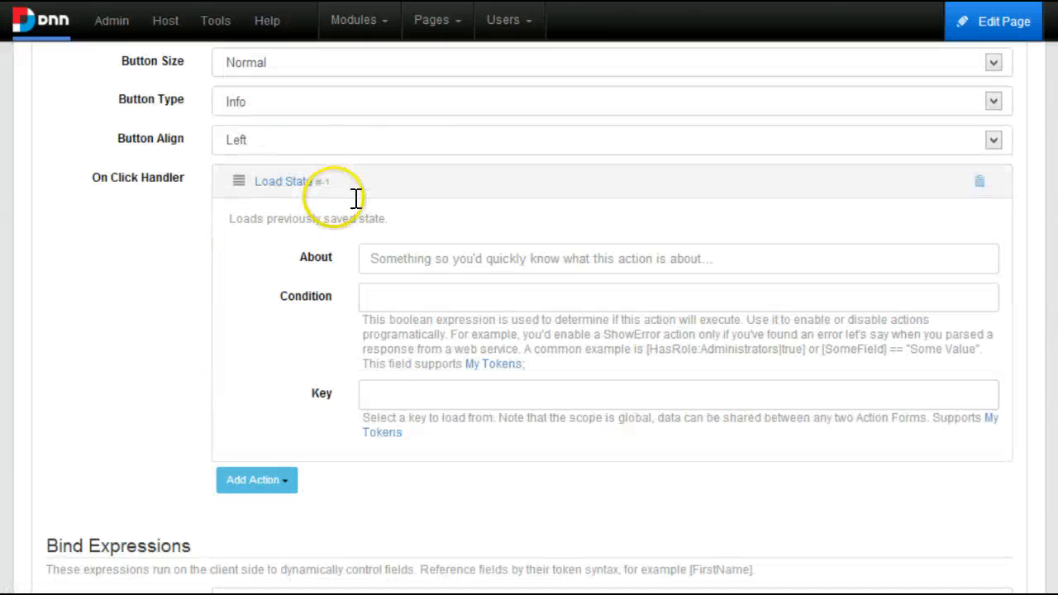
left_click(325, 237)
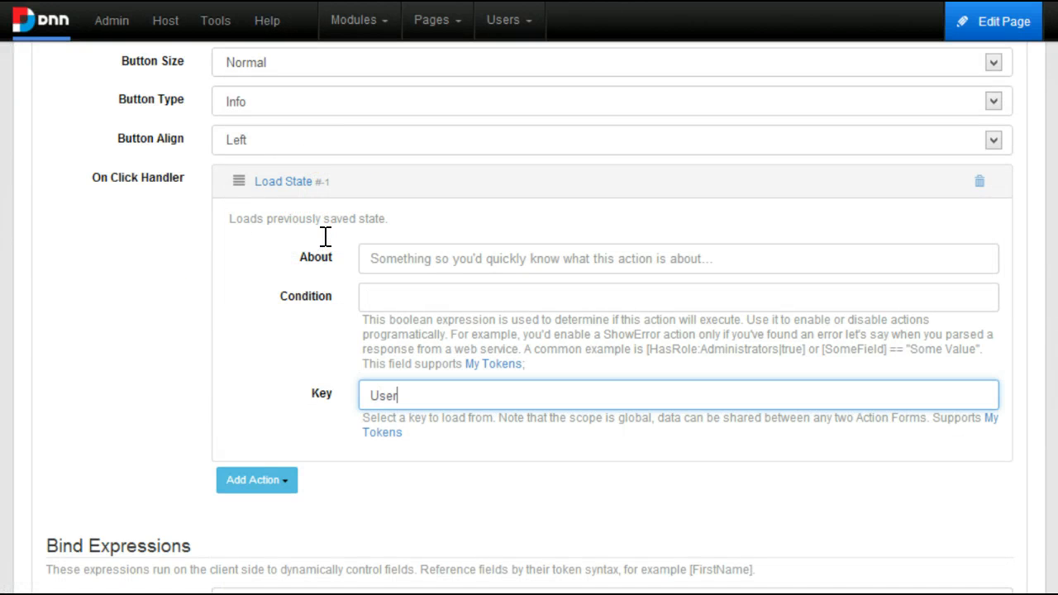
left_click(283, 182)
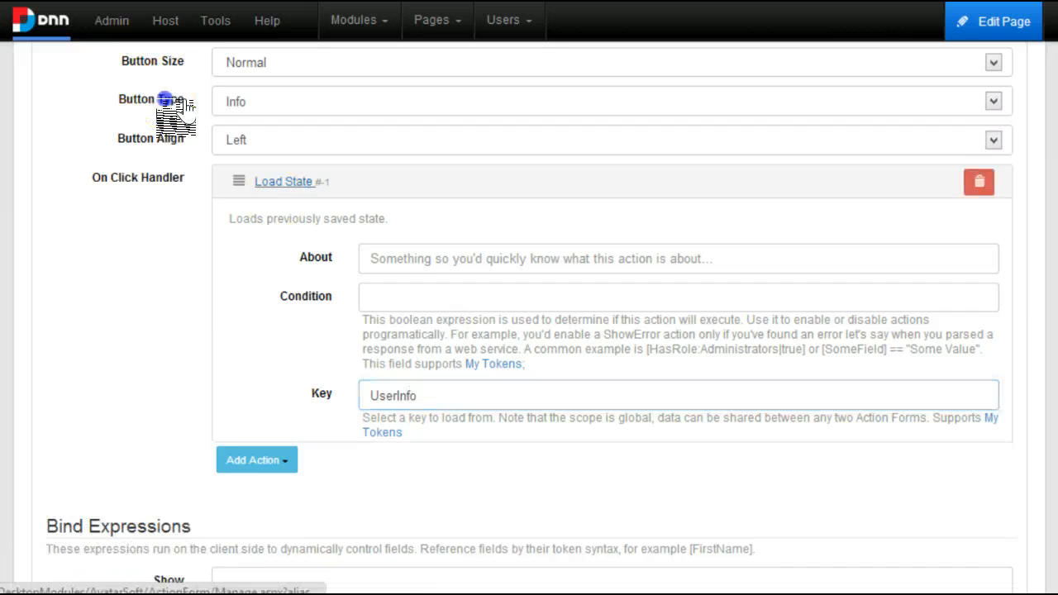
Add a second Load State action with the key ProductInfo to the Send button's click handler.
left_click(257, 215)
mouse_move(266, 340)
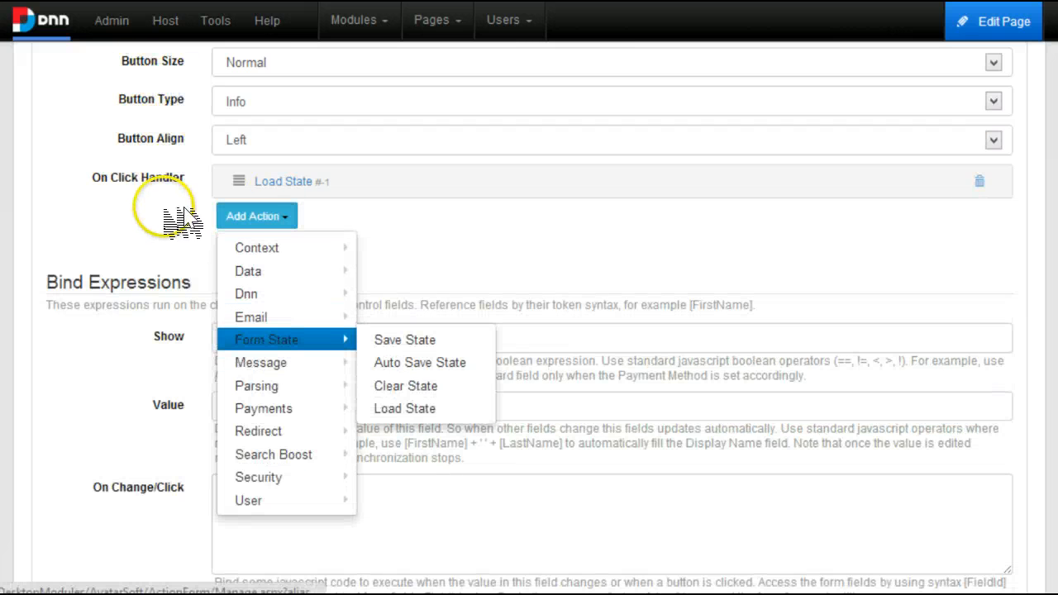
left_click(405, 408)
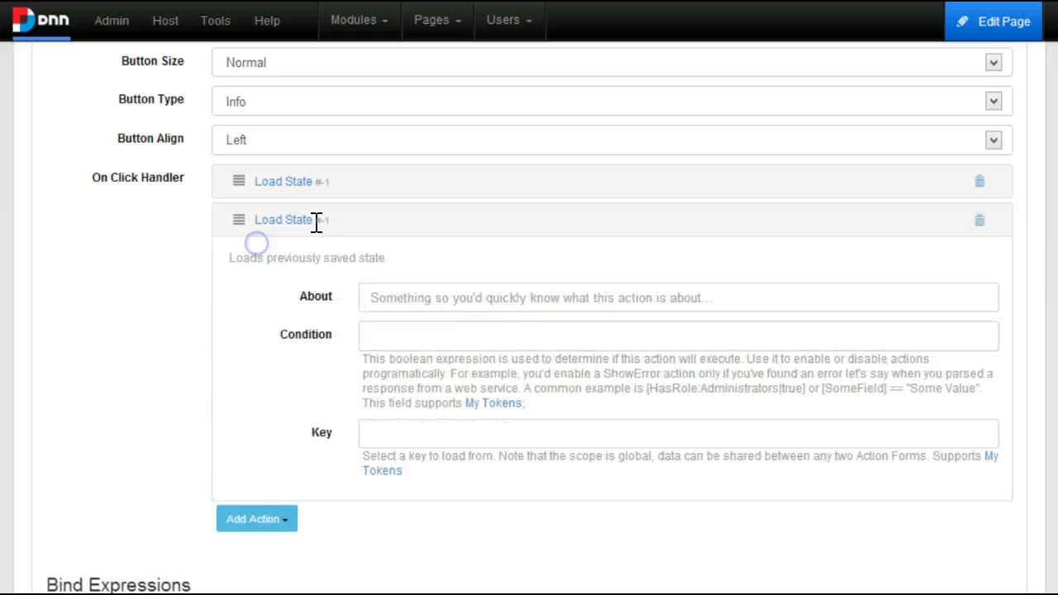
left_click(397, 336)
left_click(397, 434)
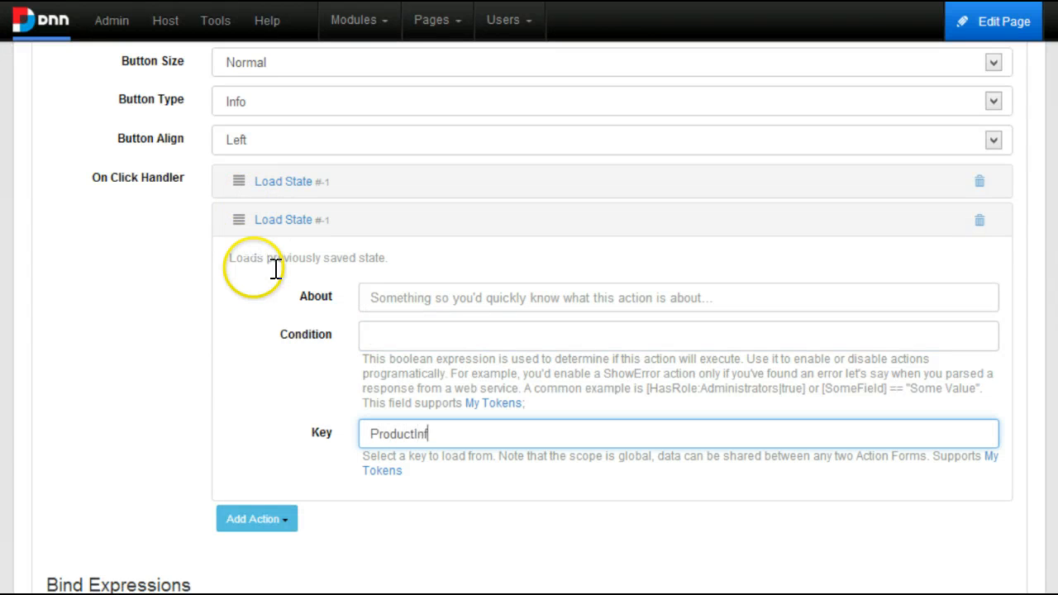
left_click(277, 220)
Add a Display Message action after the two Load State actions in the Send button's click handler.
scroll(216, 157, "up", 5)
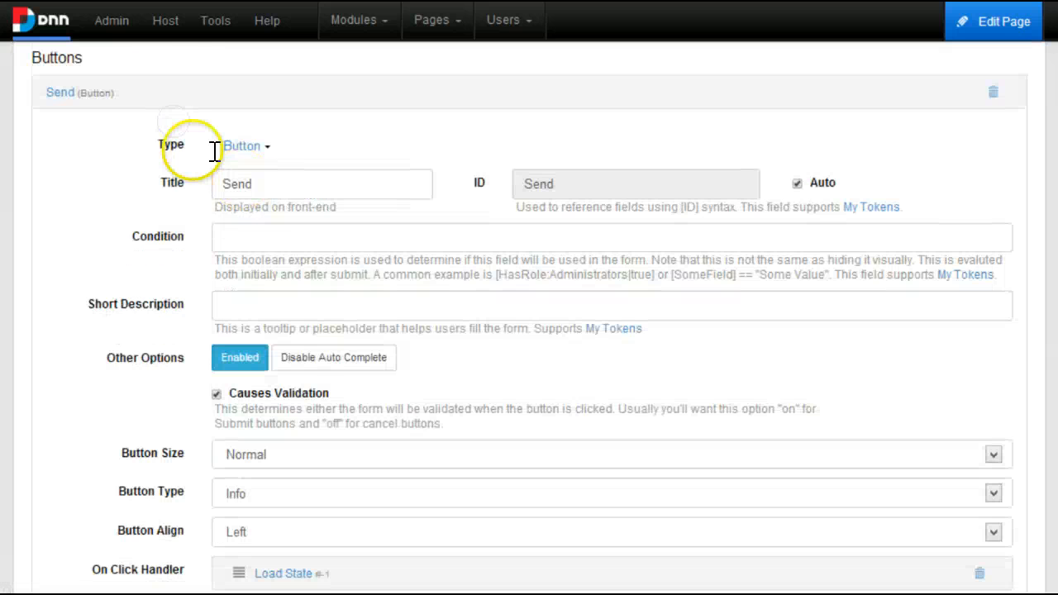
scroll(59, 167, "up", 2)
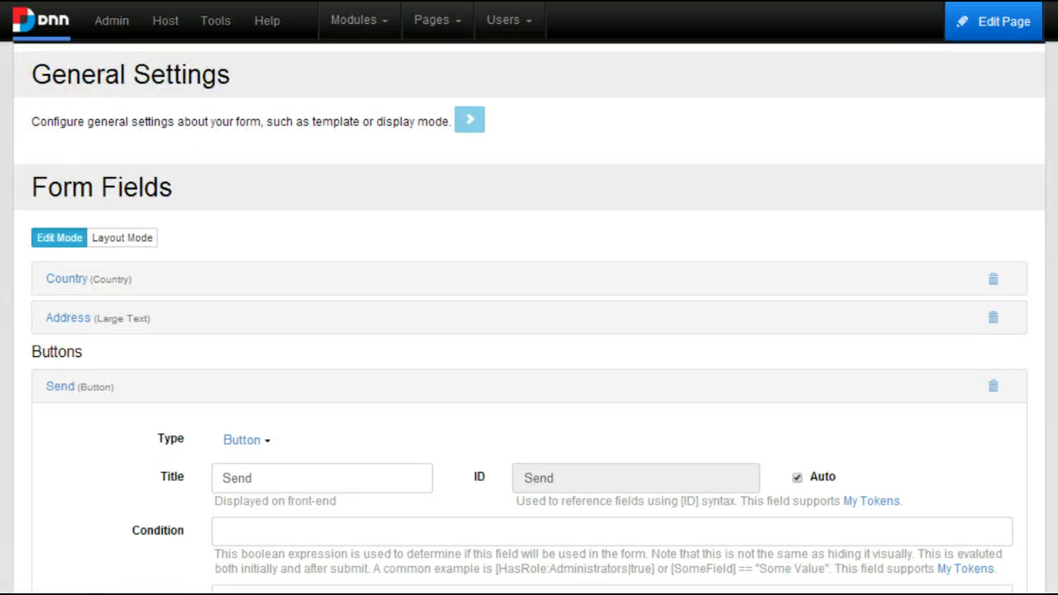
scroll(16, 136, "up", 2)
scroll(83, 106, "down", 8)
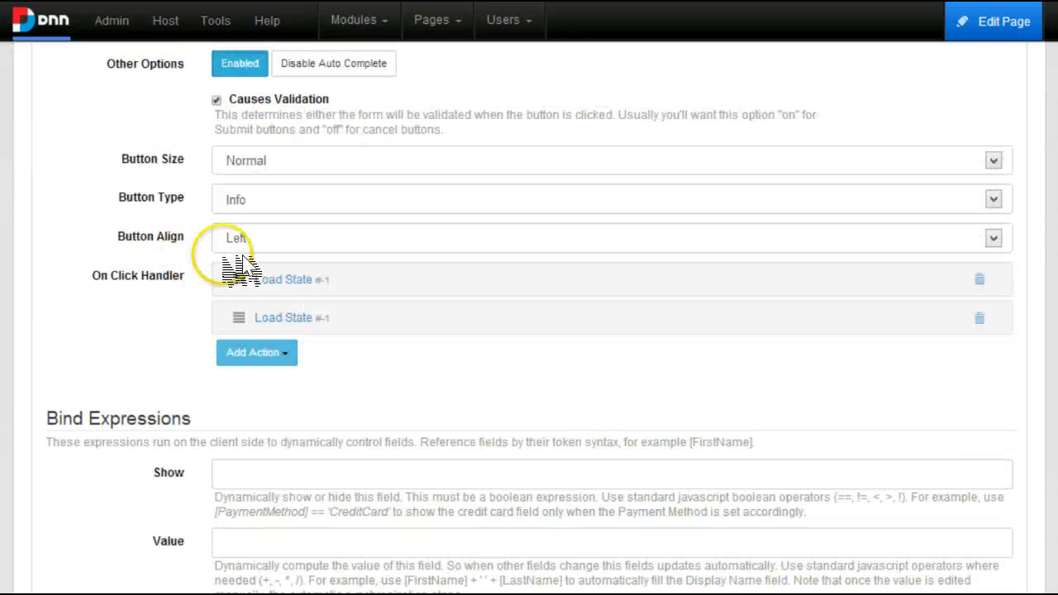
left_click(256, 353)
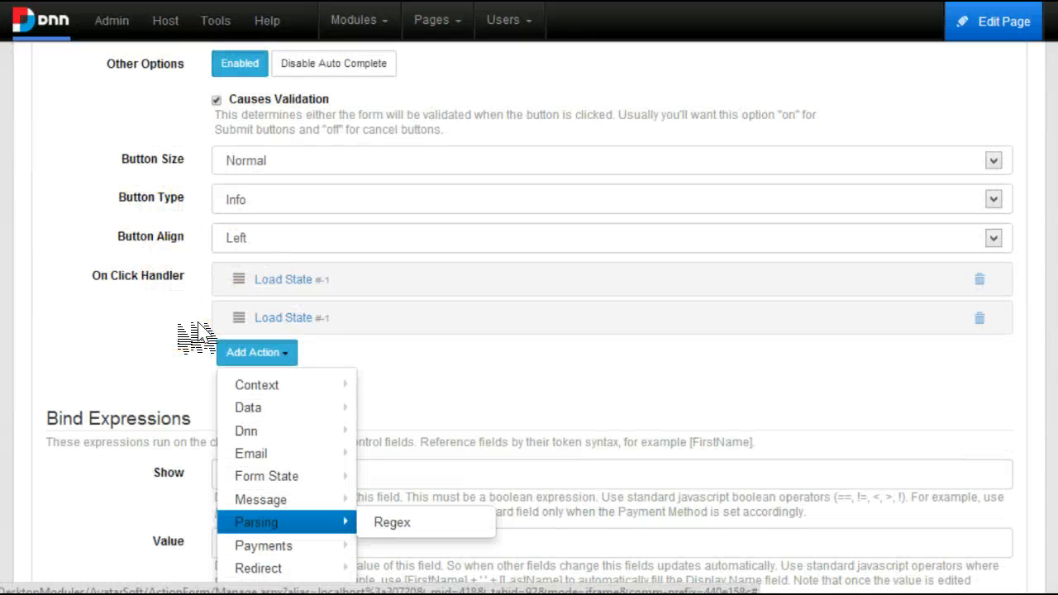
scroll(198, 324, "down", 1)
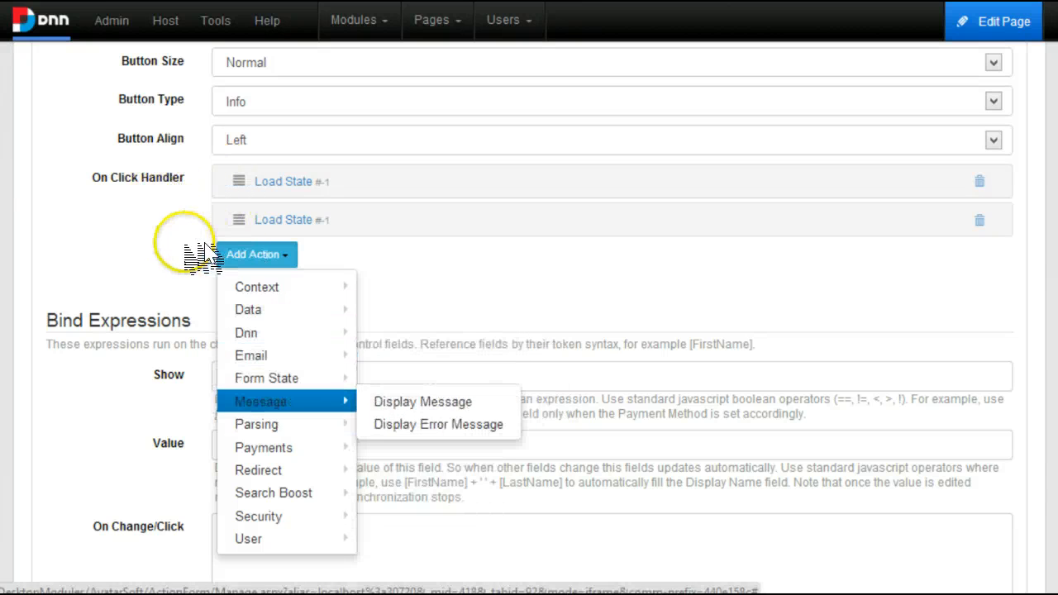
left_click(422, 402)
scroll(315, 294, "down", 2)
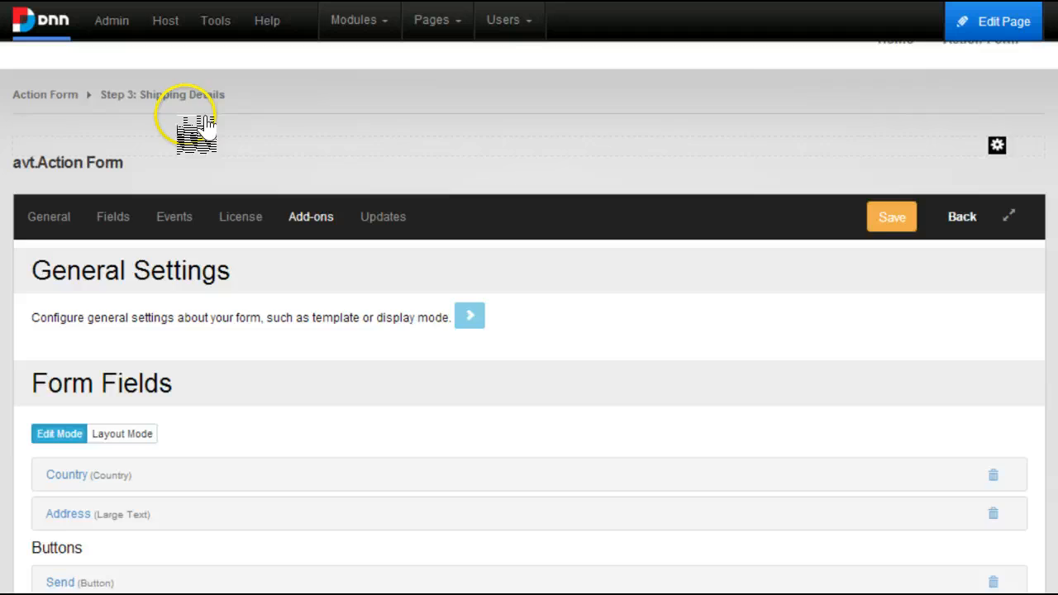
Look up the product field's name on the Step 2: Choose products page.
scroll(190, 128, "up", 2)
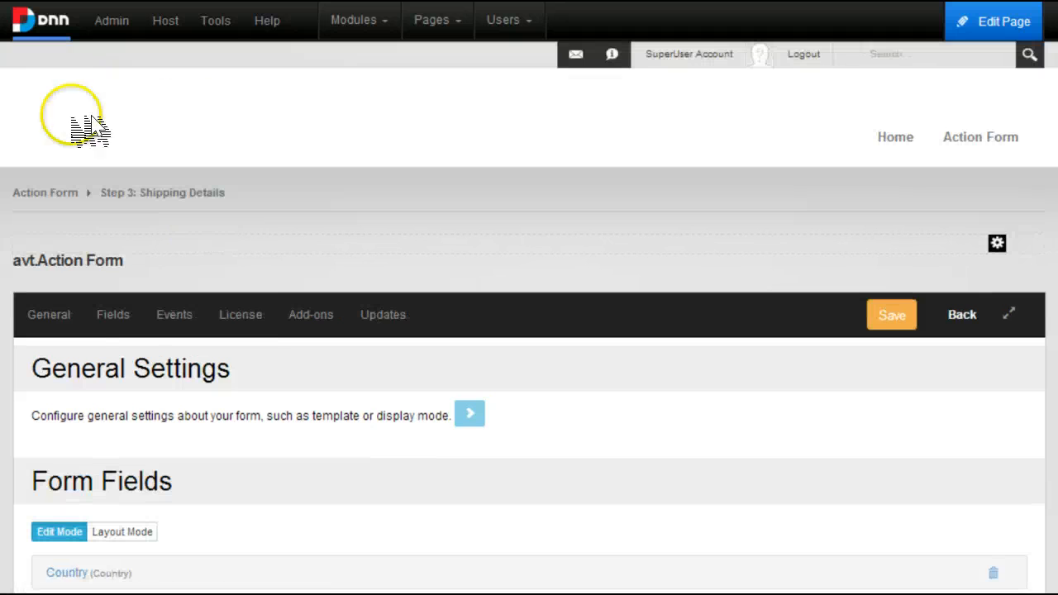
right_click(55, 195)
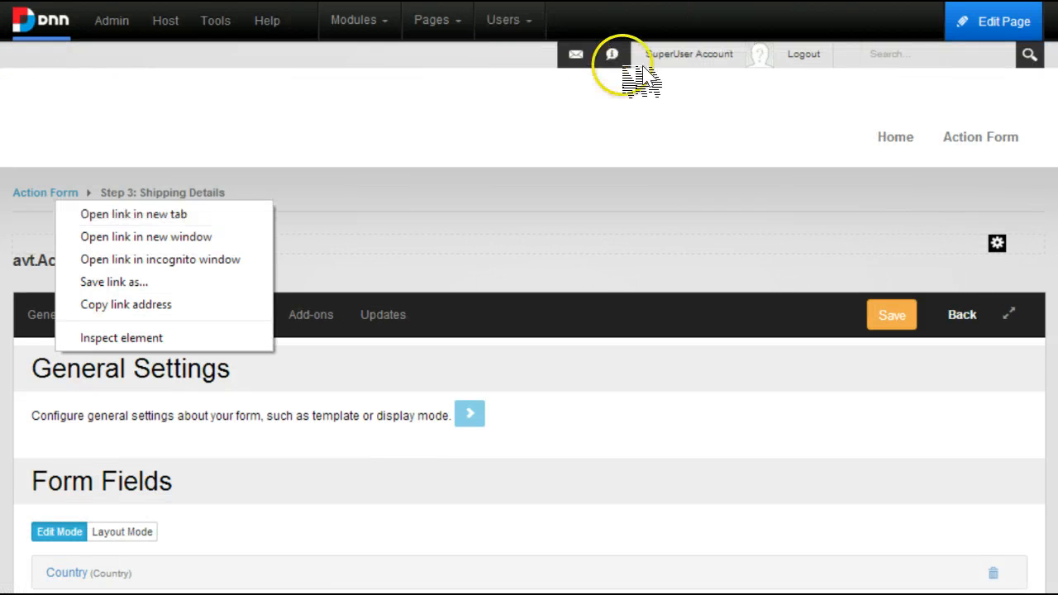
left_click(468, 70)
mouse_move(980, 137)
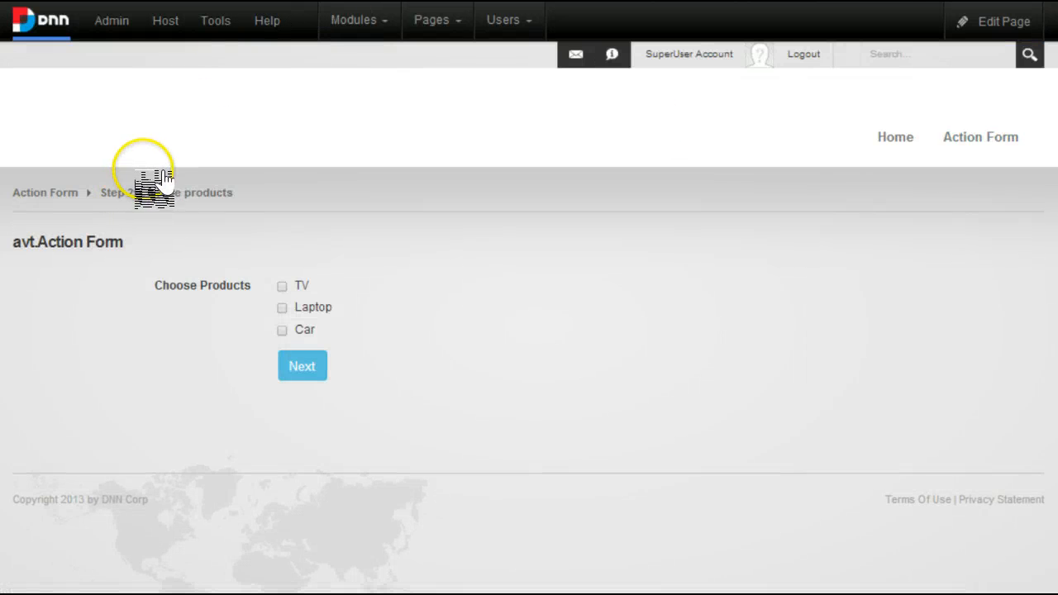
Complete the message as "[FirstName], you've ordered following product: [ChooseProducts]." with "We'll deliver them to your address: [Address]" on a second line.
scroll(339, 285, "down", 20)
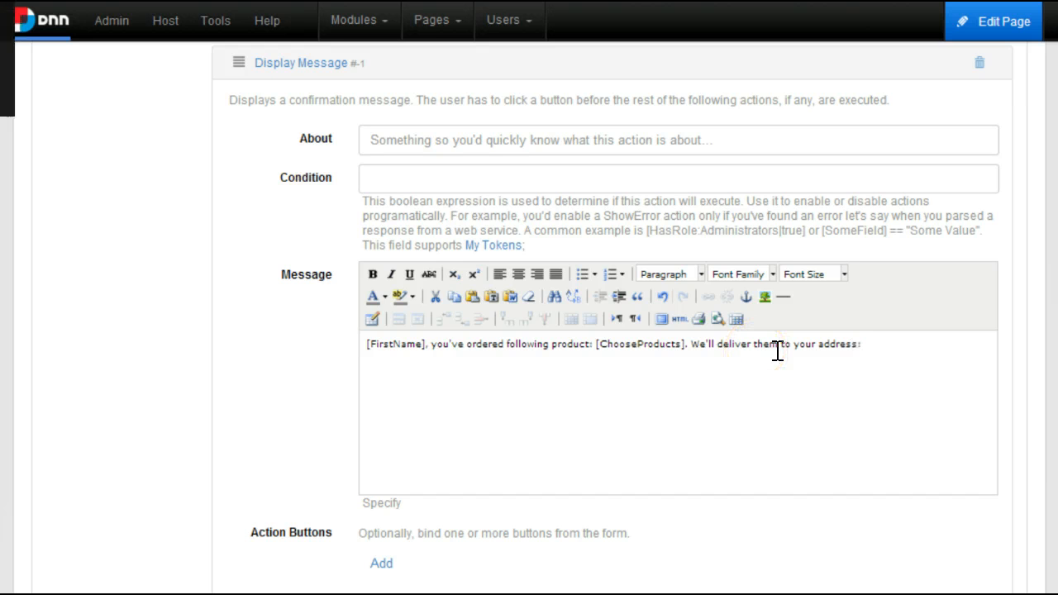
left_click(438, 204)
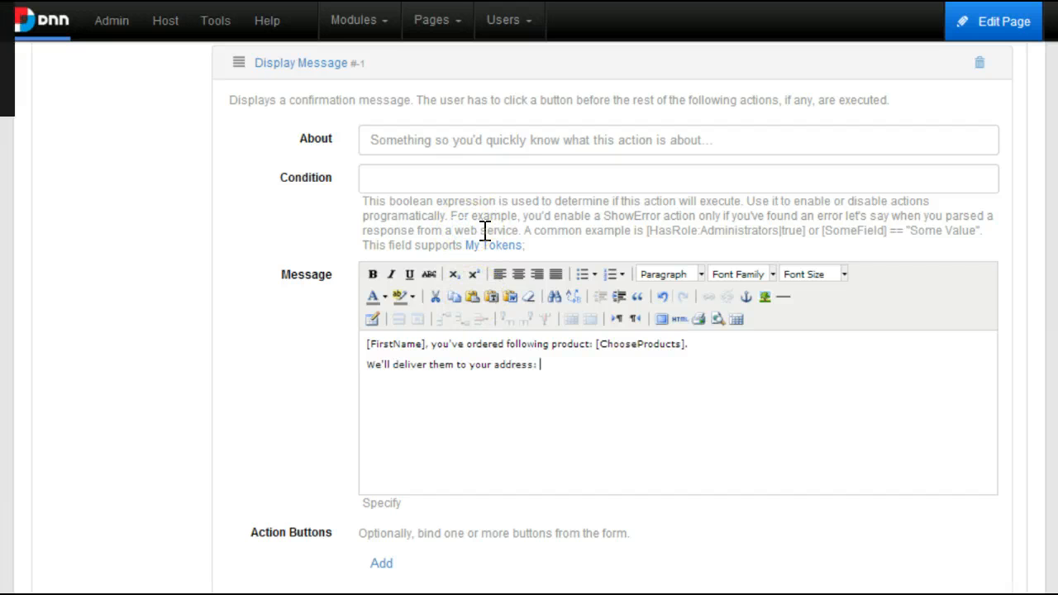
left_click(388, 231)
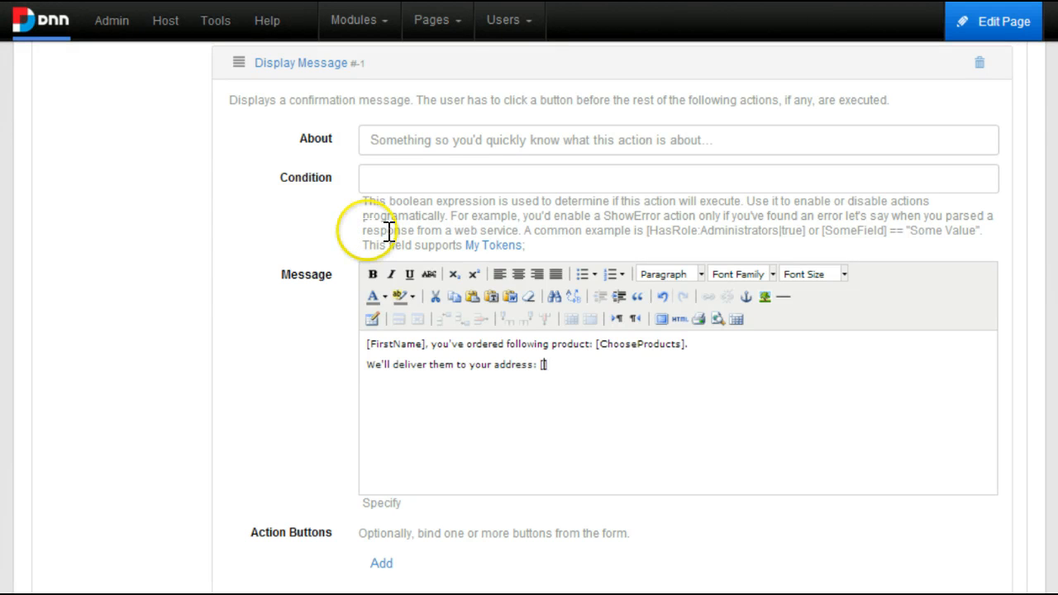
scroll(207, 154, "up", 10)
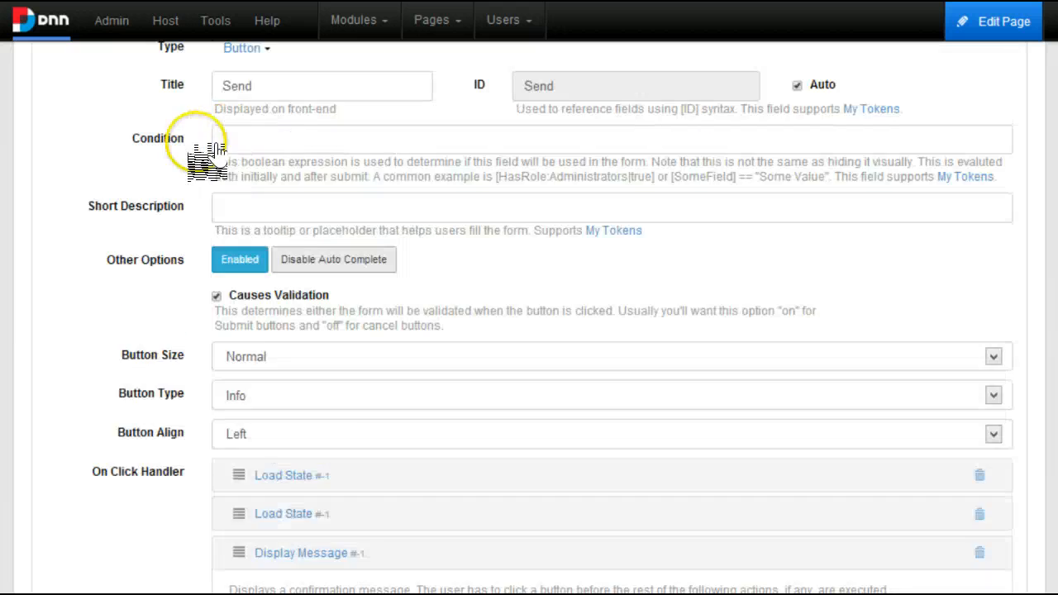
scroll(538, 194, "down", 10)
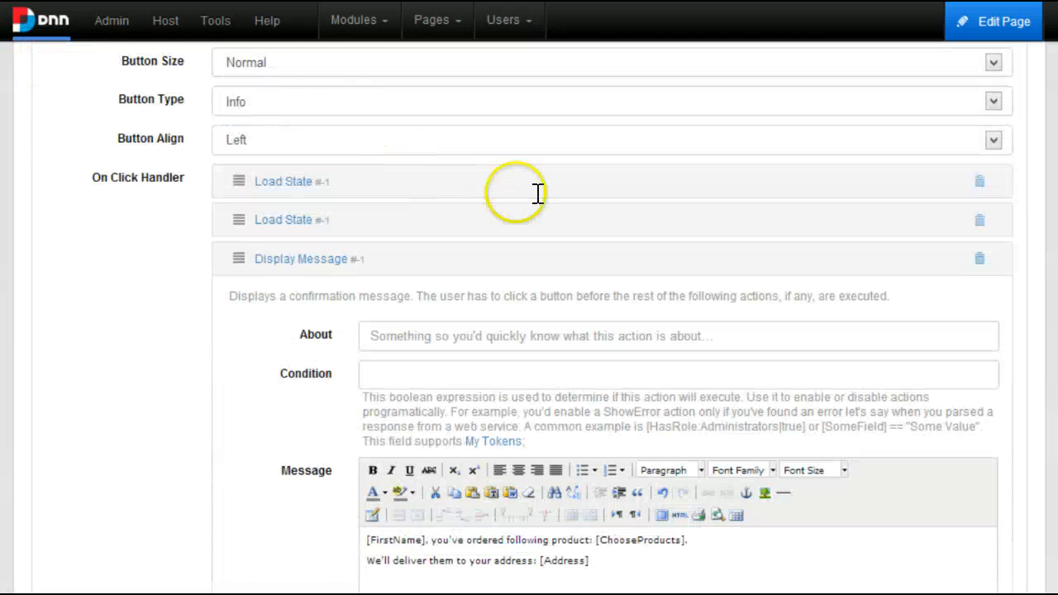
Save the step 3 form's settings and return to the Step 3: Shipping Details page.
scroll(310, 313, "down", 8)
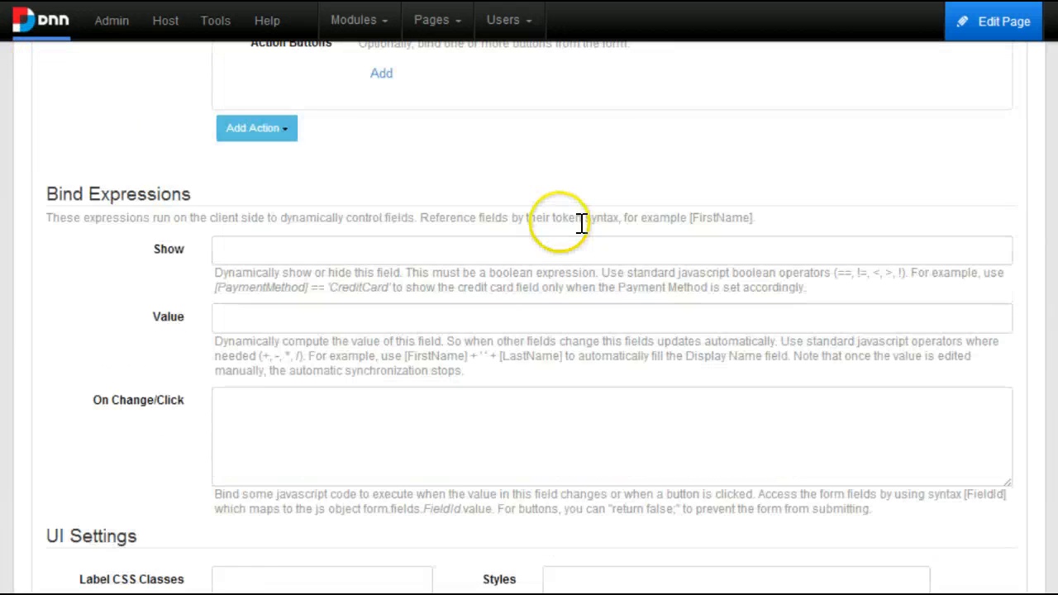
left_click(980, 413)
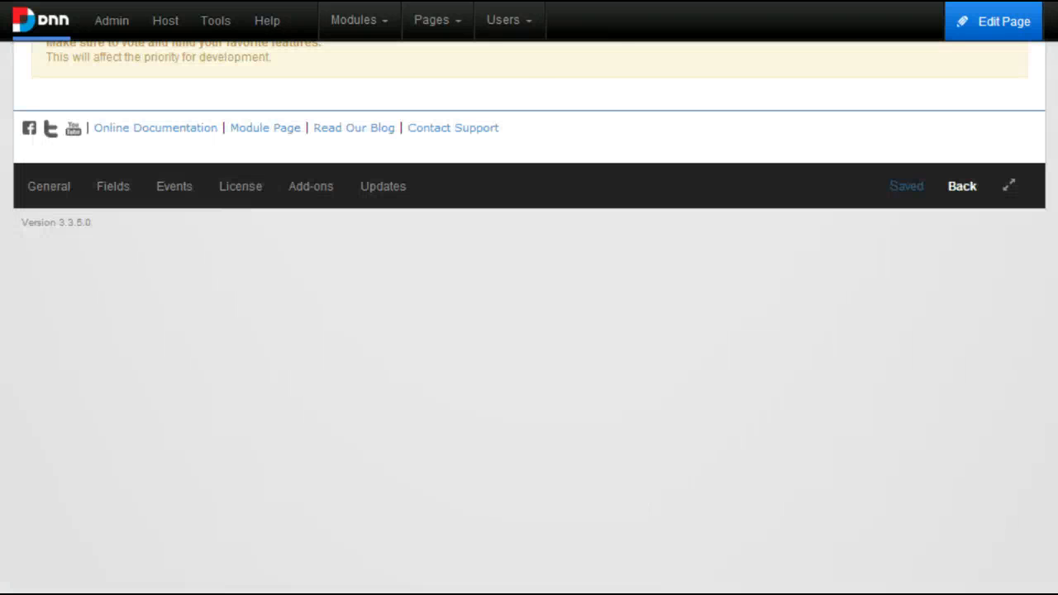
left_click(617, 102)
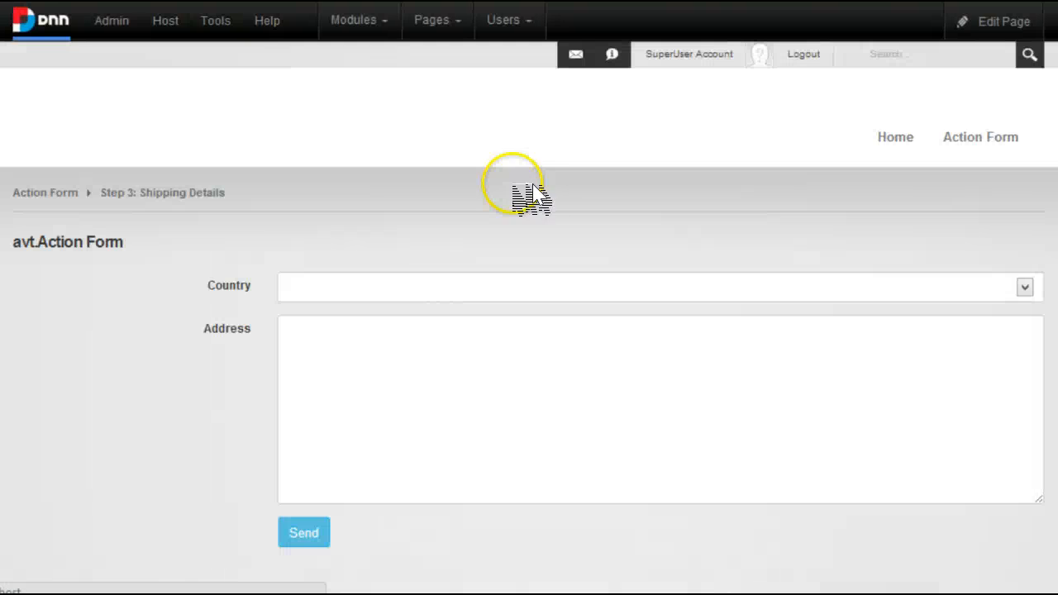
Open the Multistep page, fill in the first name and continue to step 2.
mouse_move(981, 137)
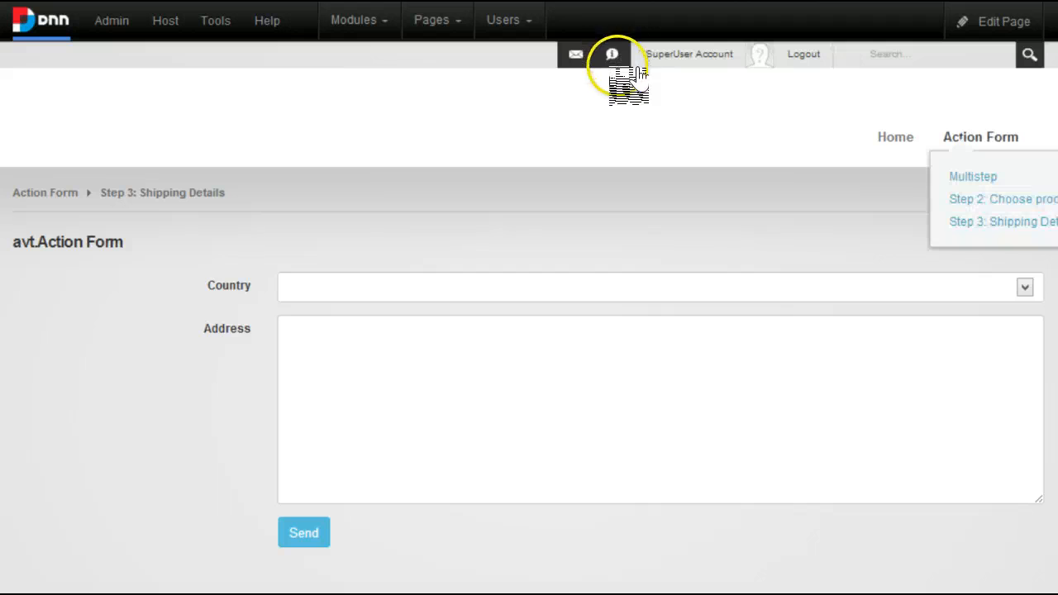
left_click(974, 176)
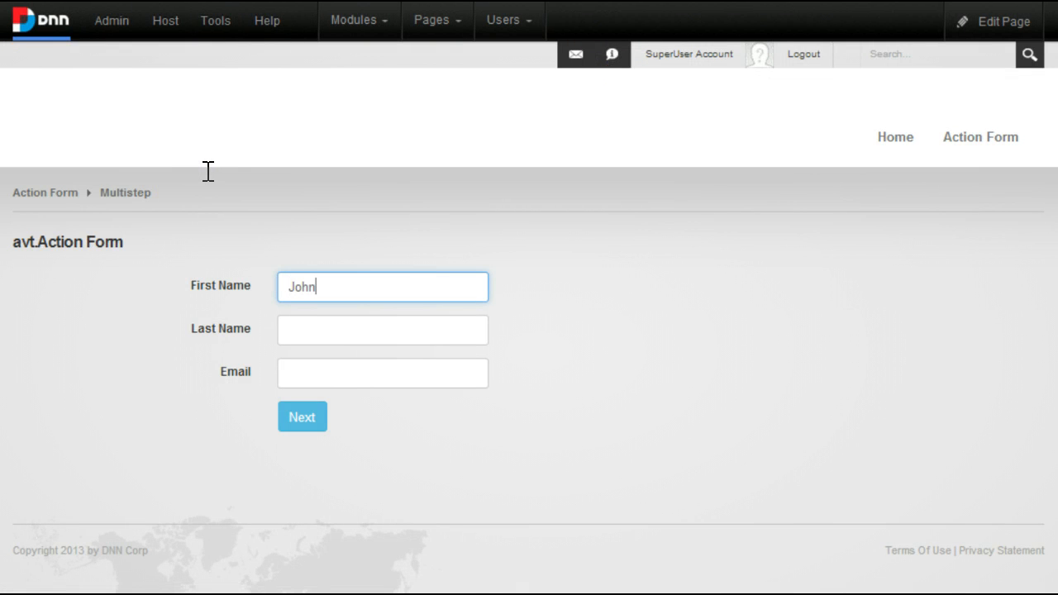
left_click(301, 416)
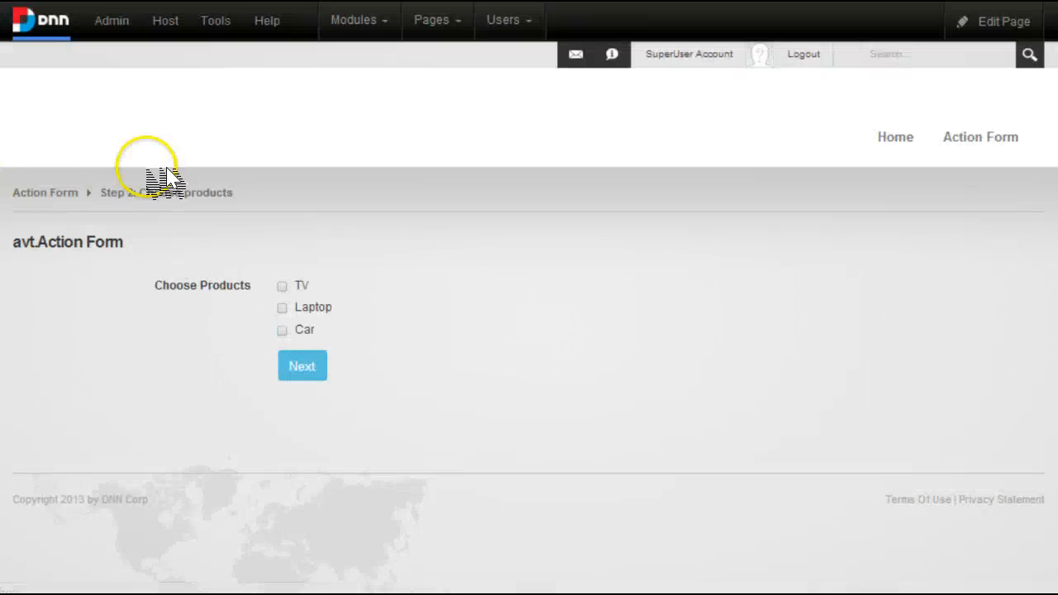
Choose the products TV and Laptop and continue to step 3.
left_click(282, 285)
left_click(282, 308)
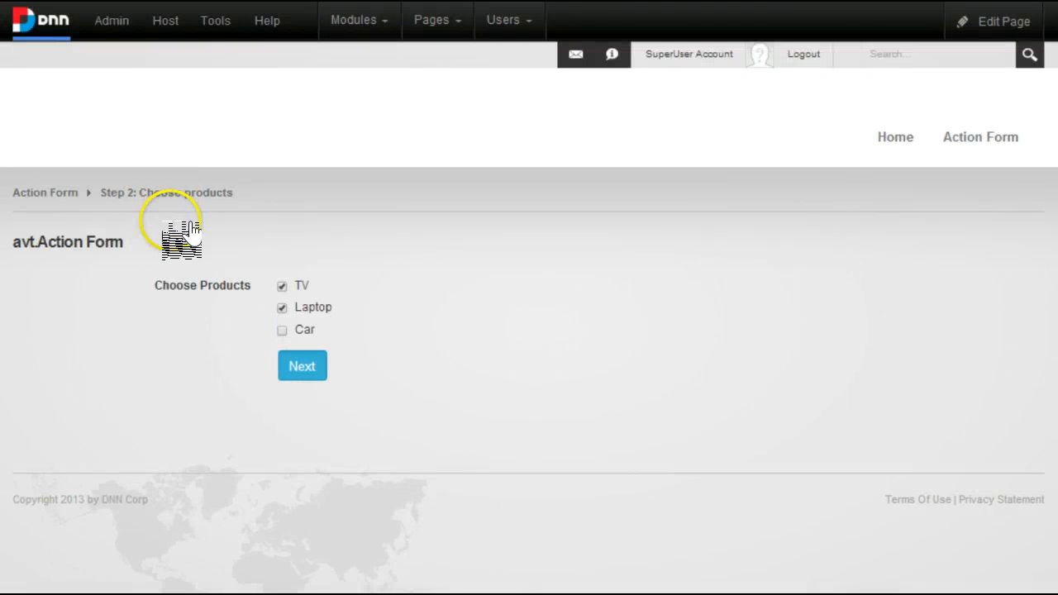
left_click(301, 366)
Set the country to Armenia, enter the street address and send the form.
left_click(308, 287)
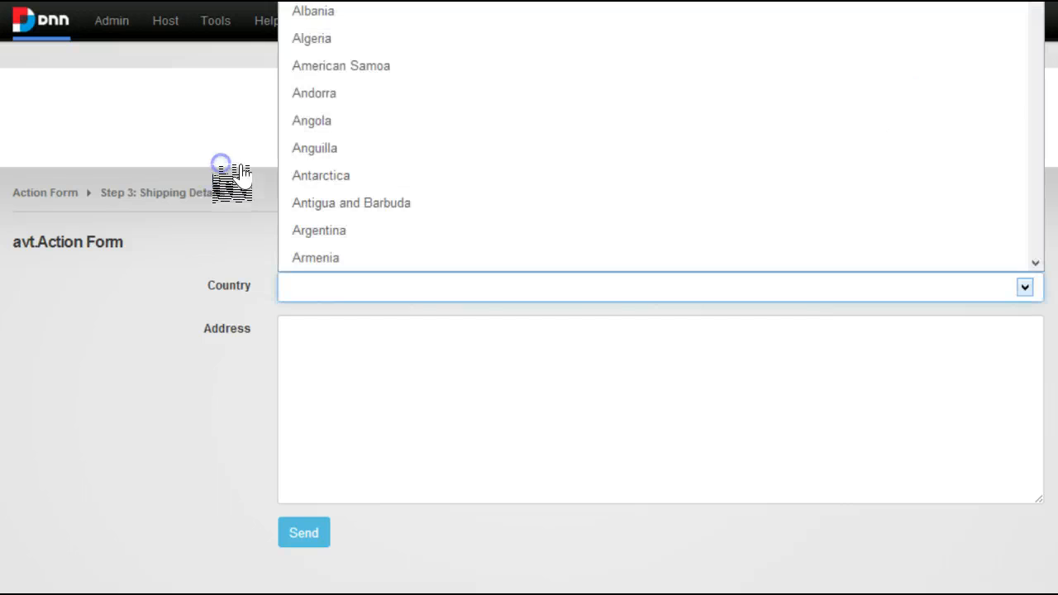
left_click(315, 257)
left_click(322, 335)
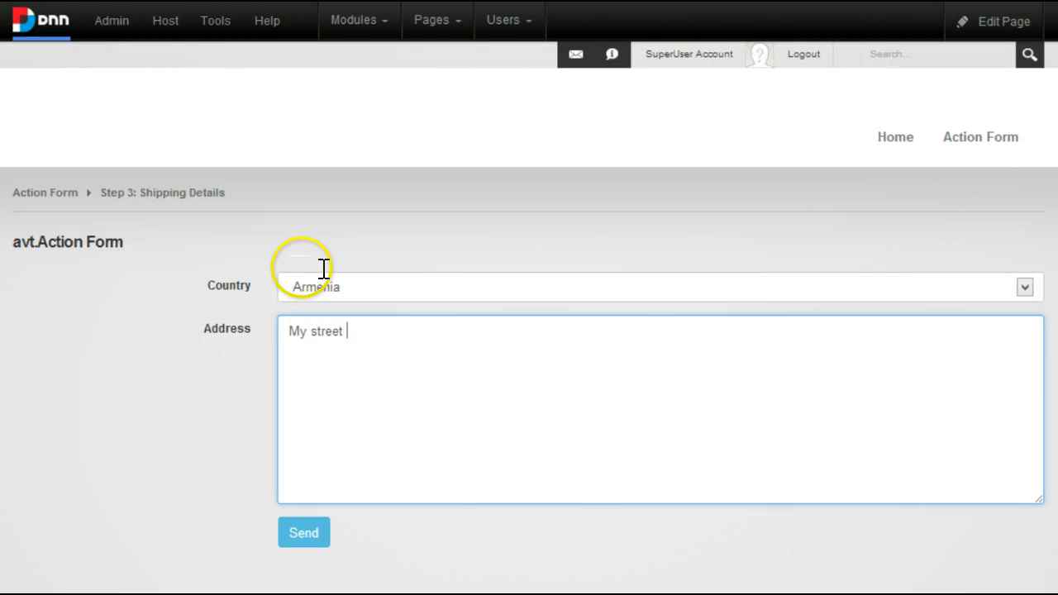
left_click(304, 532)
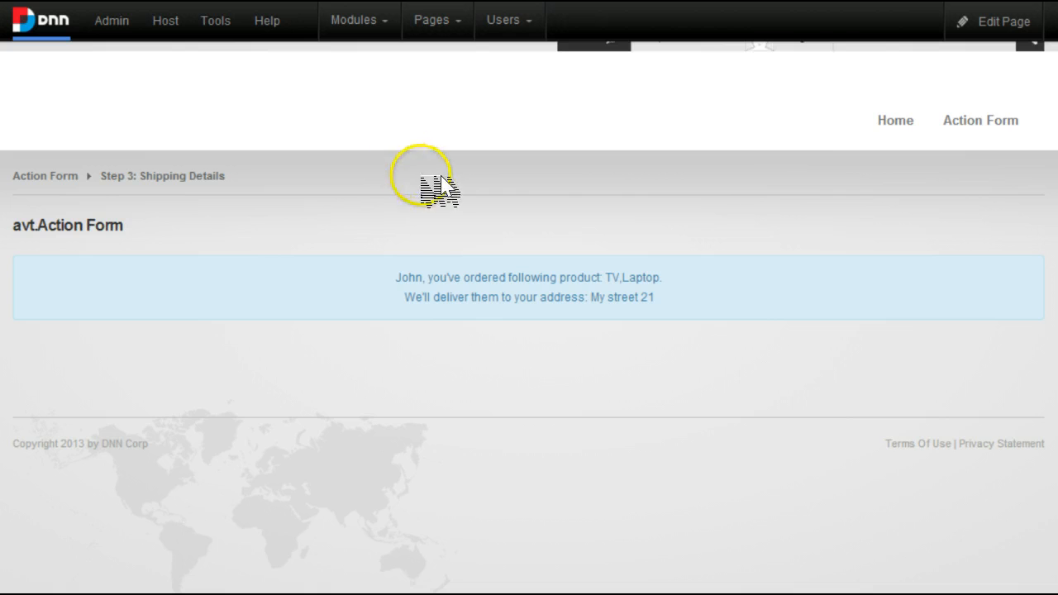
Reload the Step 3 page and reopen the Multistep page to check whether the forms keep the entered data.
left_click(385, 180)
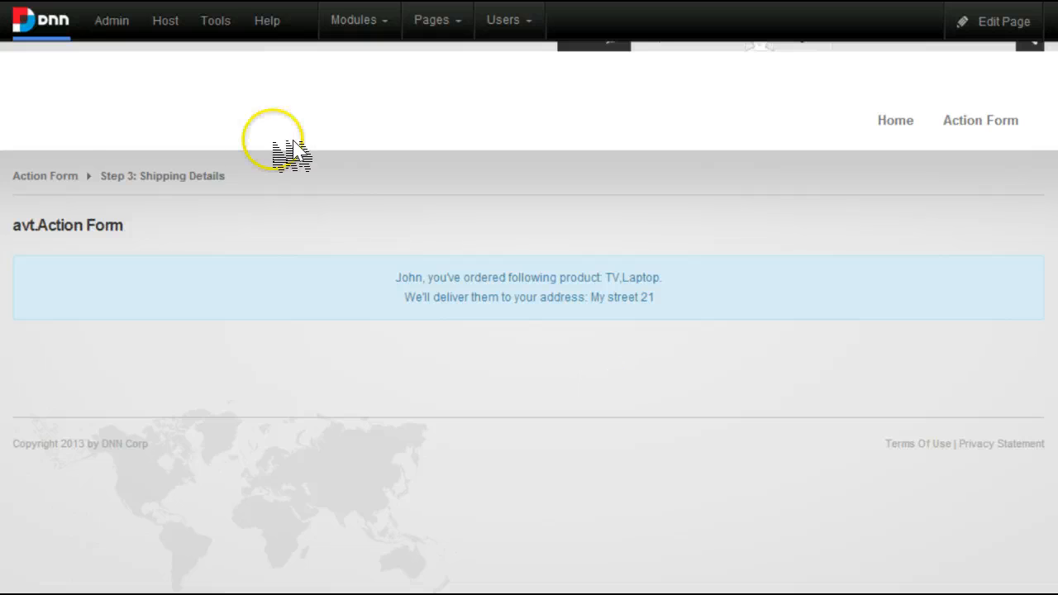
left_click(71, 107)
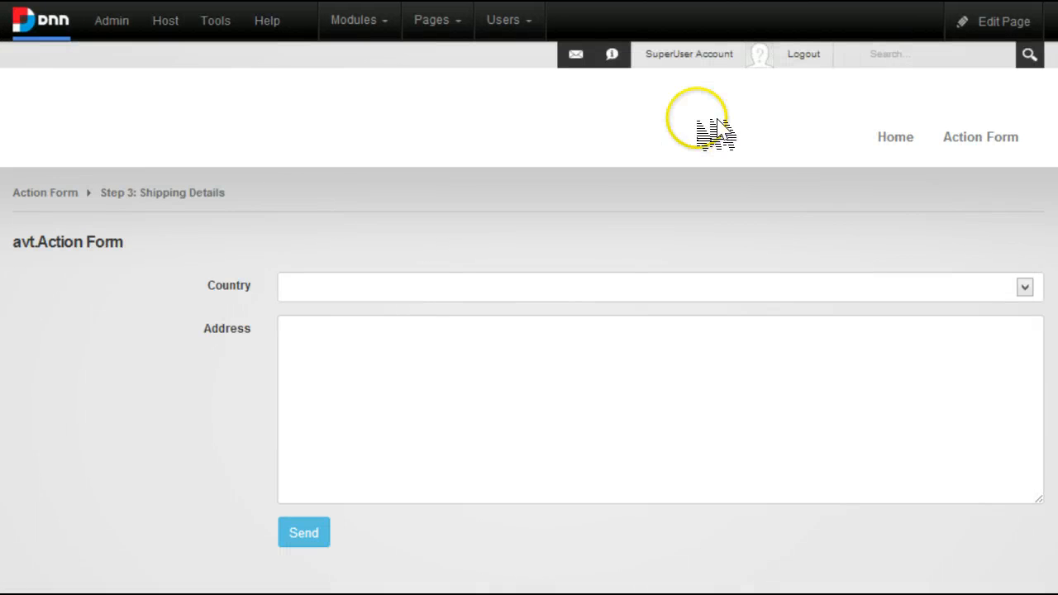
mouse_move(981, 137)
left_click(973, 176)
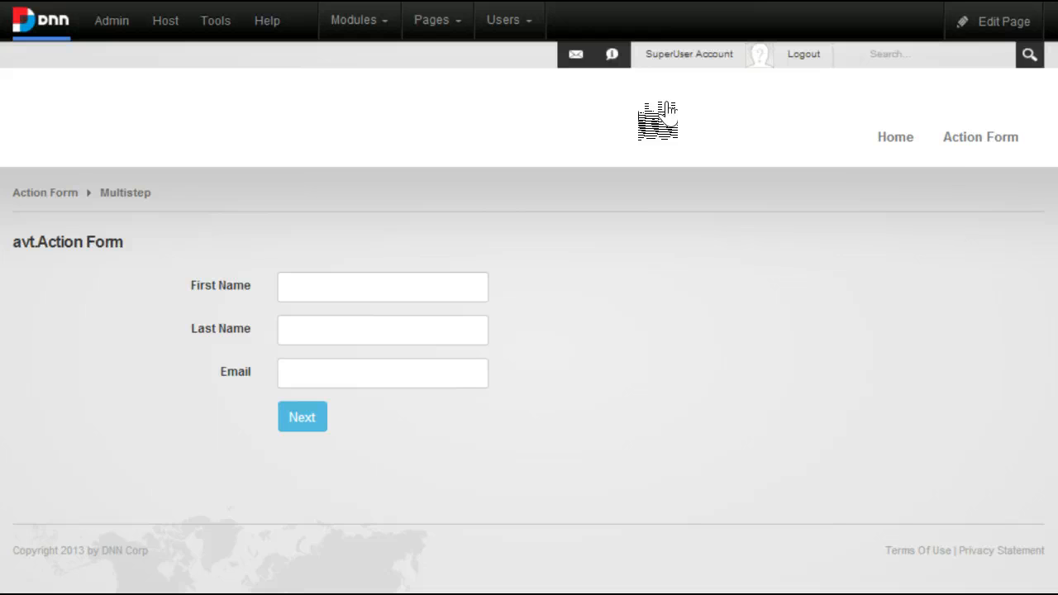
left_click(1015, 184)
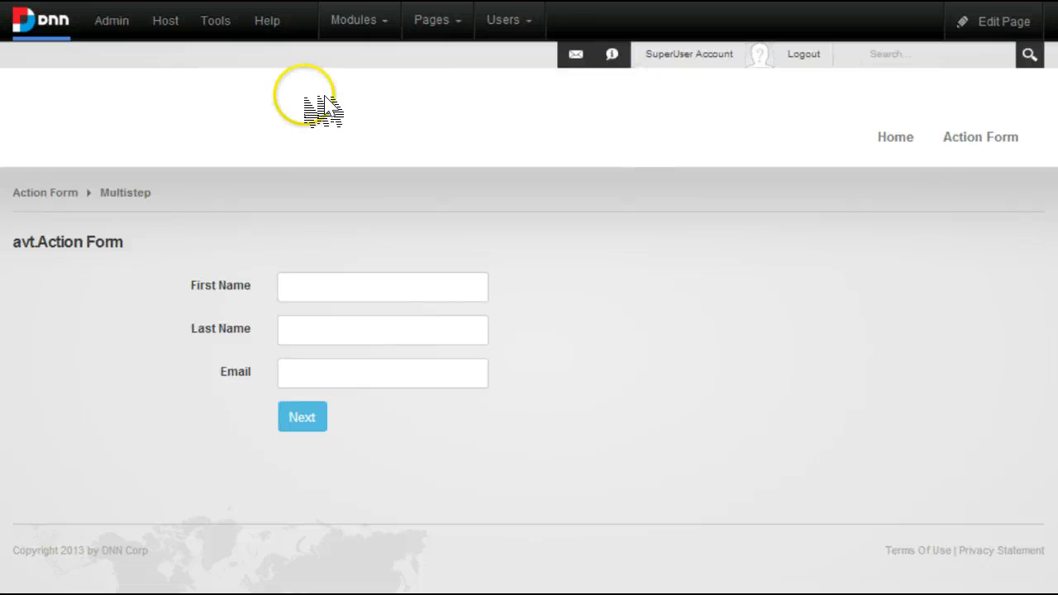
Put the Multistep page into edit mode and open its Action Form settings.
mouse_move(996, 22)
left_click(957, 58)
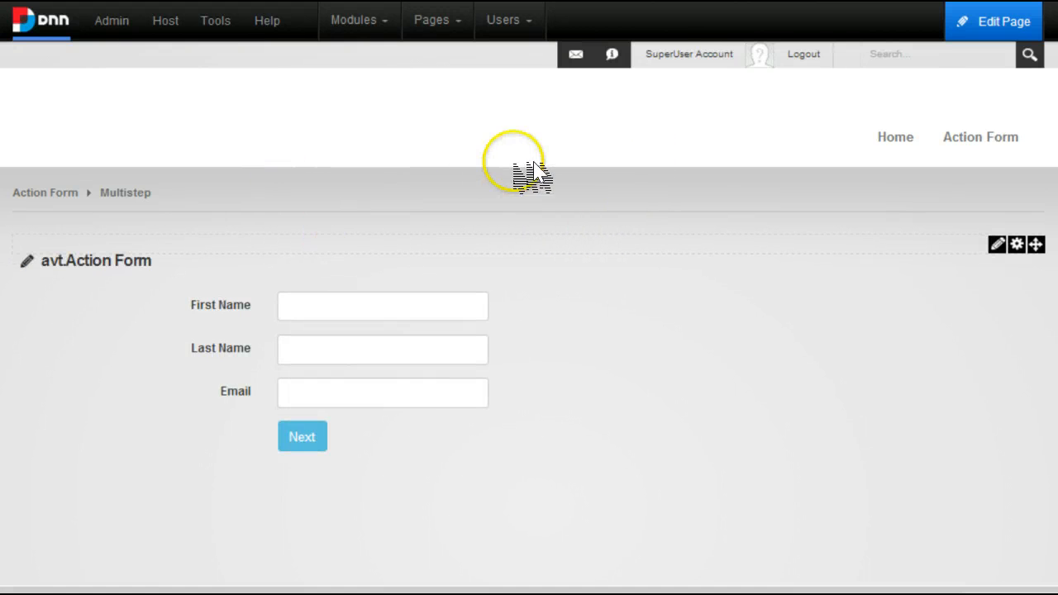
mouse_move(997, 244)
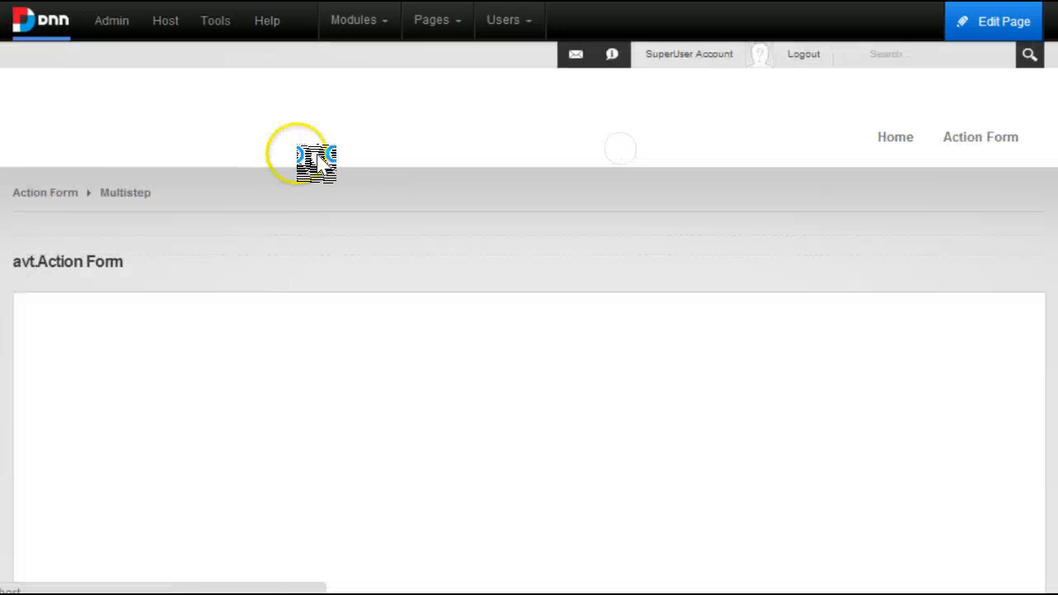
Add a Load State action with the key UserInfo to the form's On Init event and save the form.
scroll(52, 224, "down", 10)
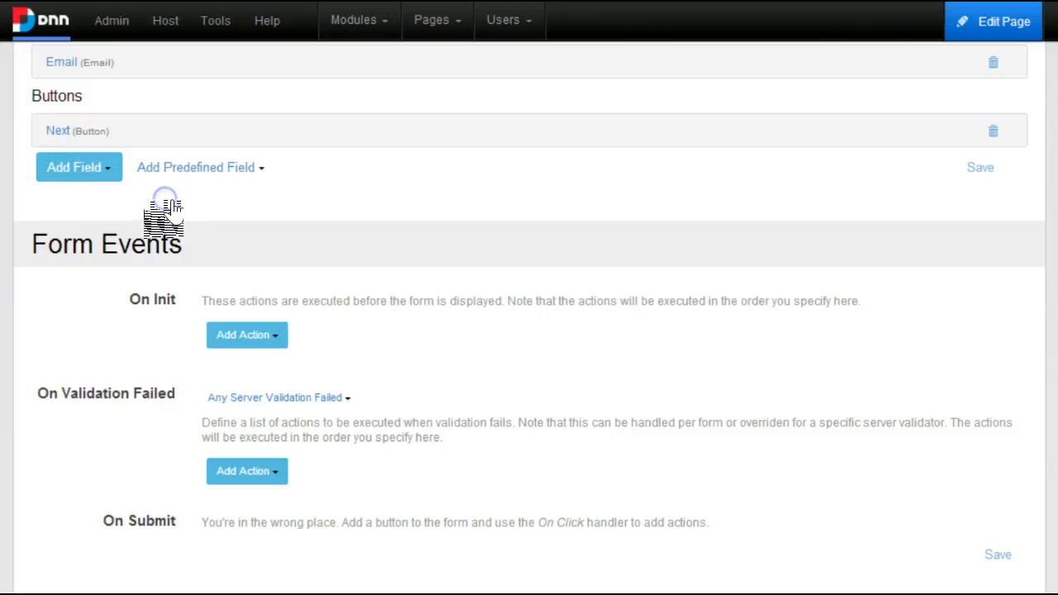
left_click(266, 334)
mouse_move(323, 460)
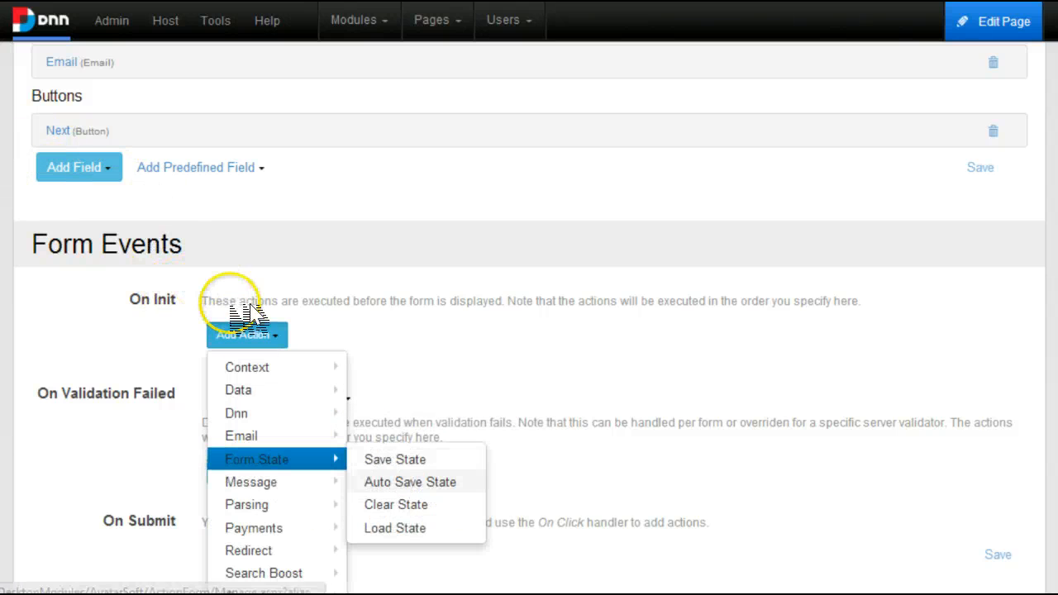
left_click(395, 528)
scroll(276, 300, "down", 4)
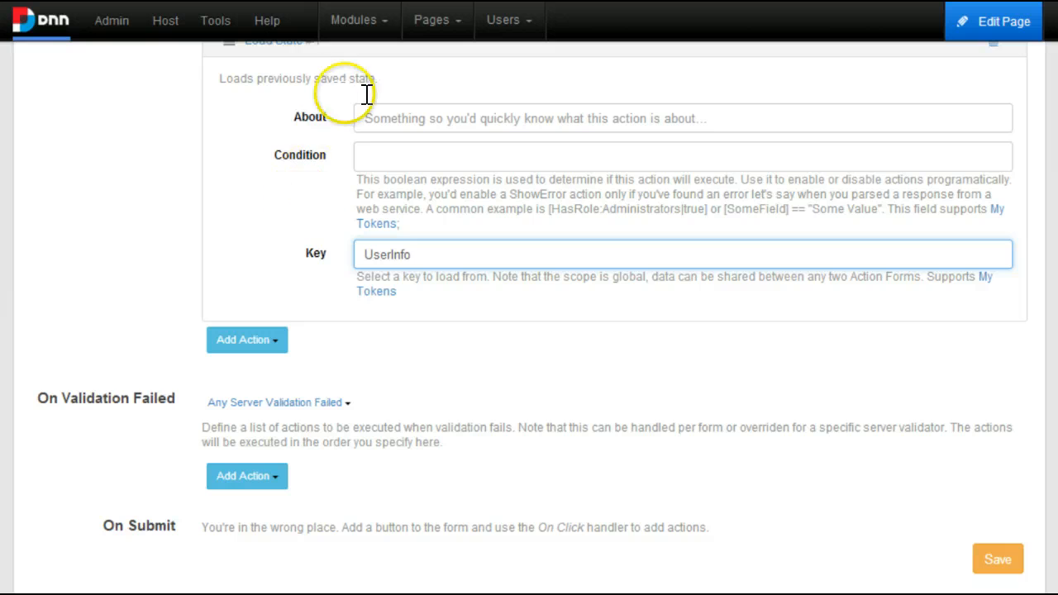
scroll(240, 139, "up", 1)
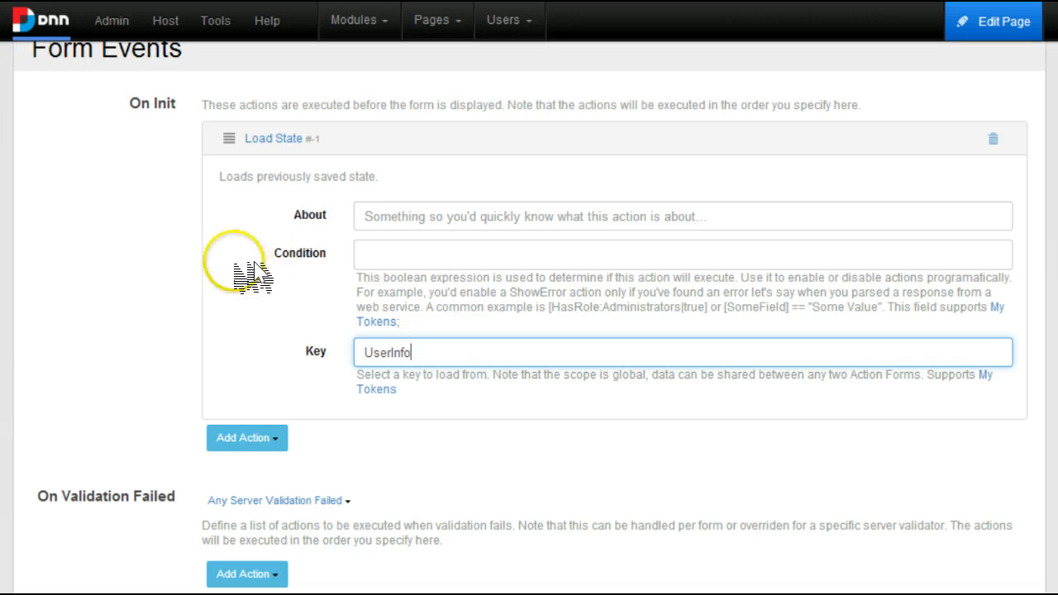
left_click(240, 138)
scroll(244, 169, "up", 2)
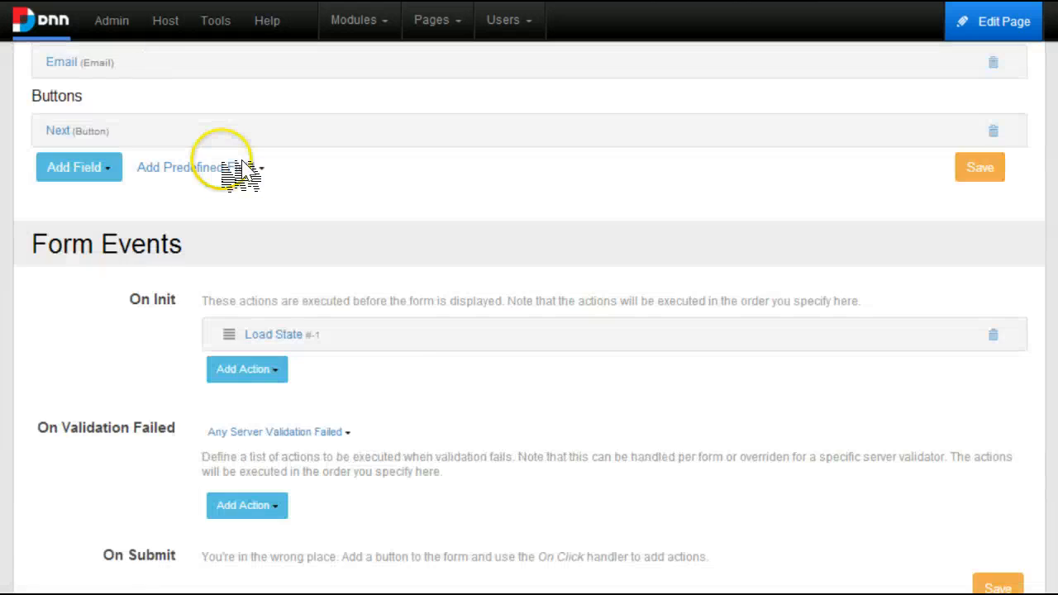
scroll(239, 169, "up", 3)
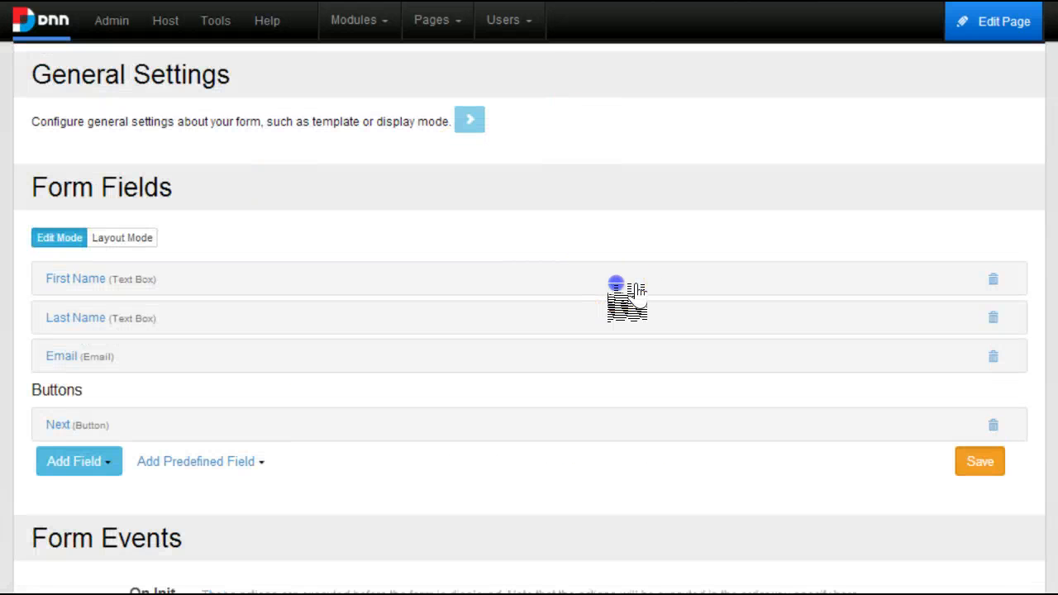
scroll(627, 293, "up", 1)
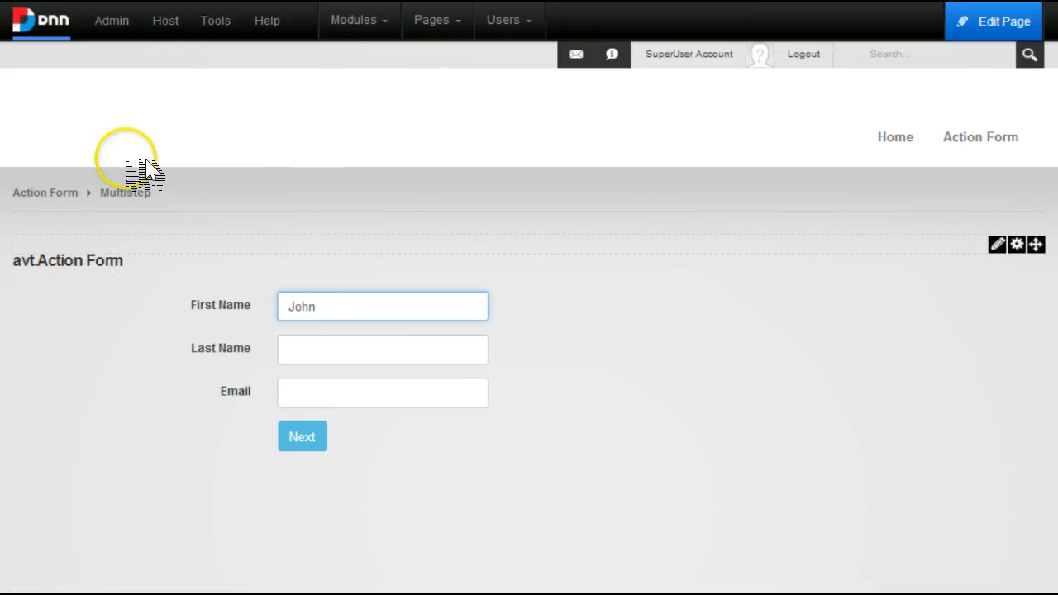
Reopen the Multistep form's management and, in layout mode, narrow the Next button to size 3/12 at the row's right end.
left_click(166, 303)
mouse_move(998, 245)
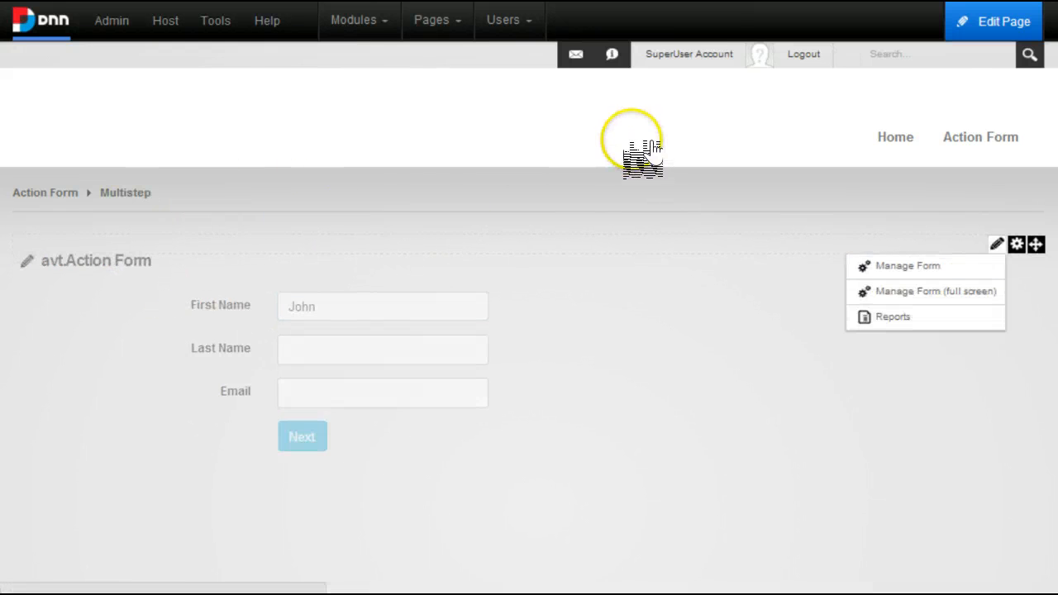
left_click(908, 267)
scroll(285, 322, "down", 2)
scroll(182, 204, "down", 2)
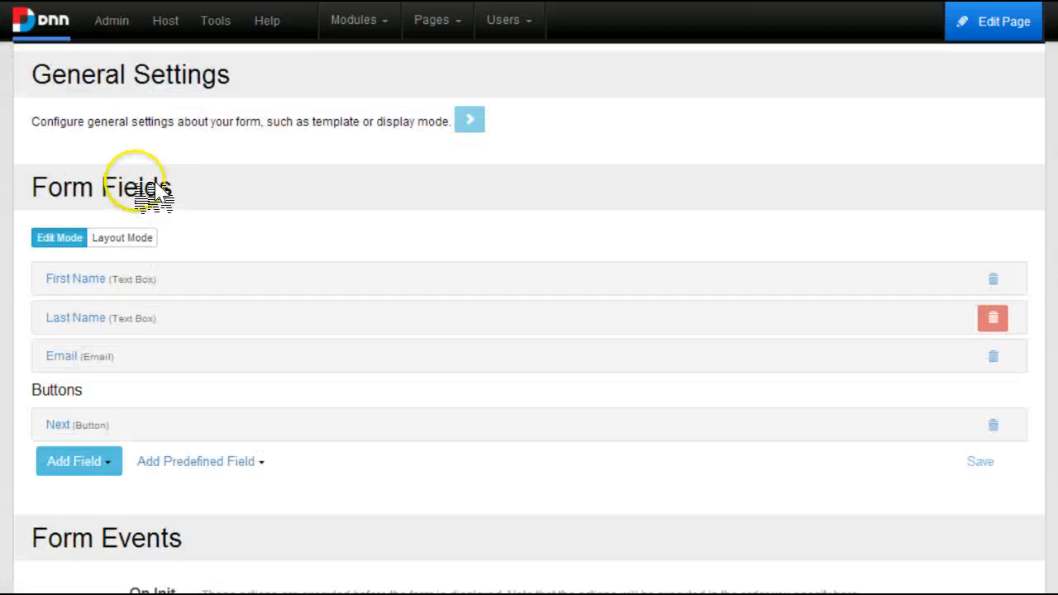
left_click(121, 237)
scroll(288, 276, "down", 2)
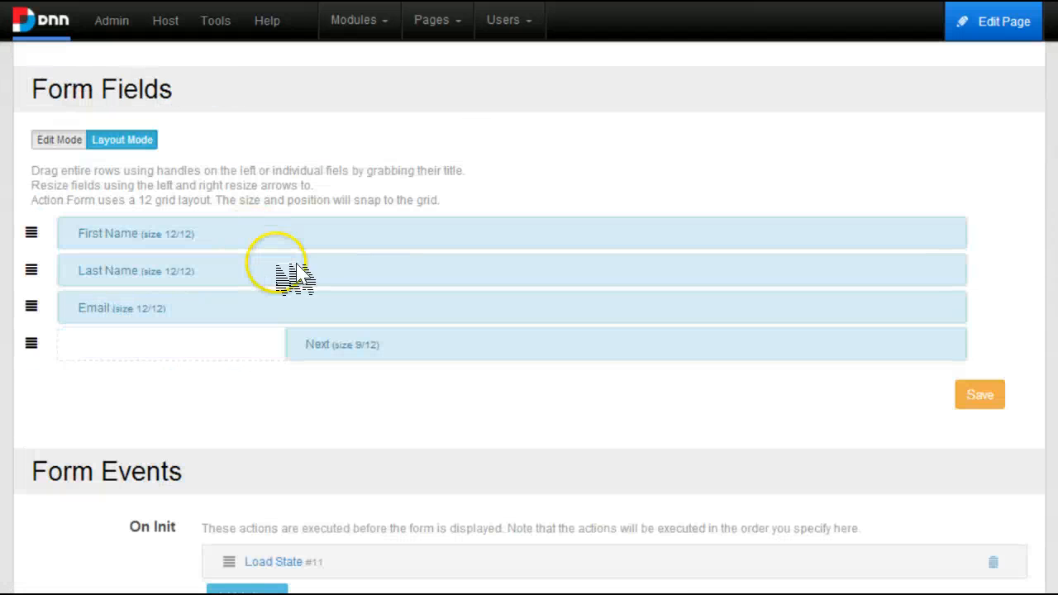
scroll(236, 265, "down", 2)
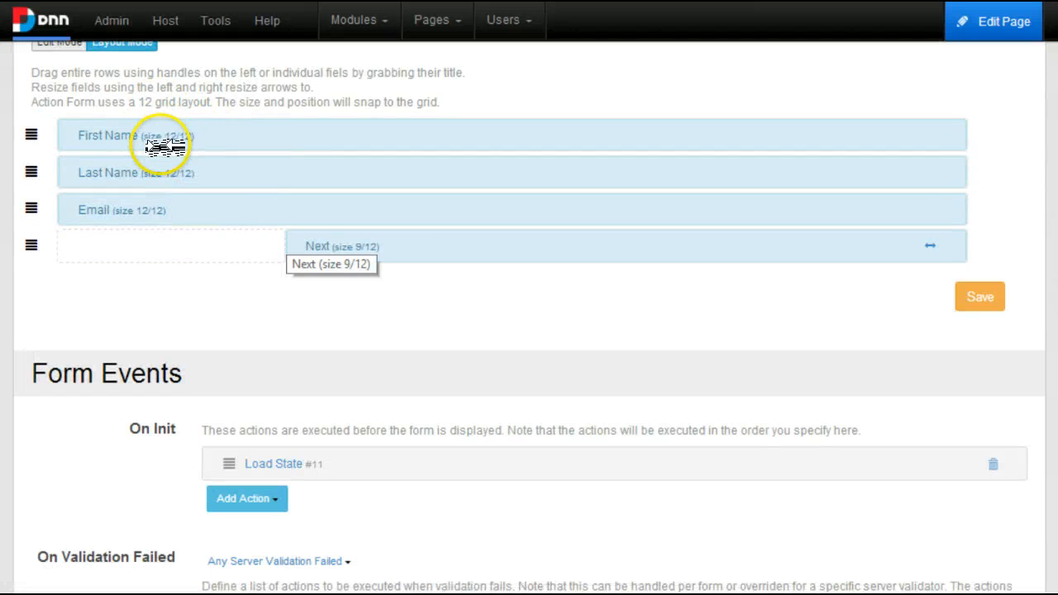
mouse_move(294, 246)
left_mouse_down()
mouse_move(789, 245)
mouse_move(742, 246)
left_mouse_up()
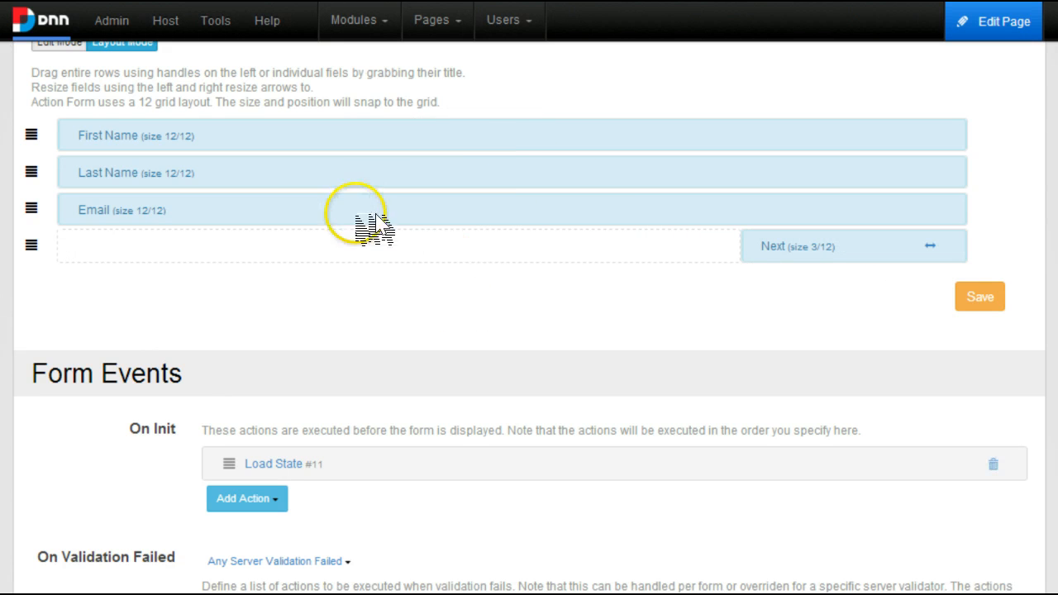
scroll(234, 194, "down", 2)
scroll(223, 200, "up", 3)
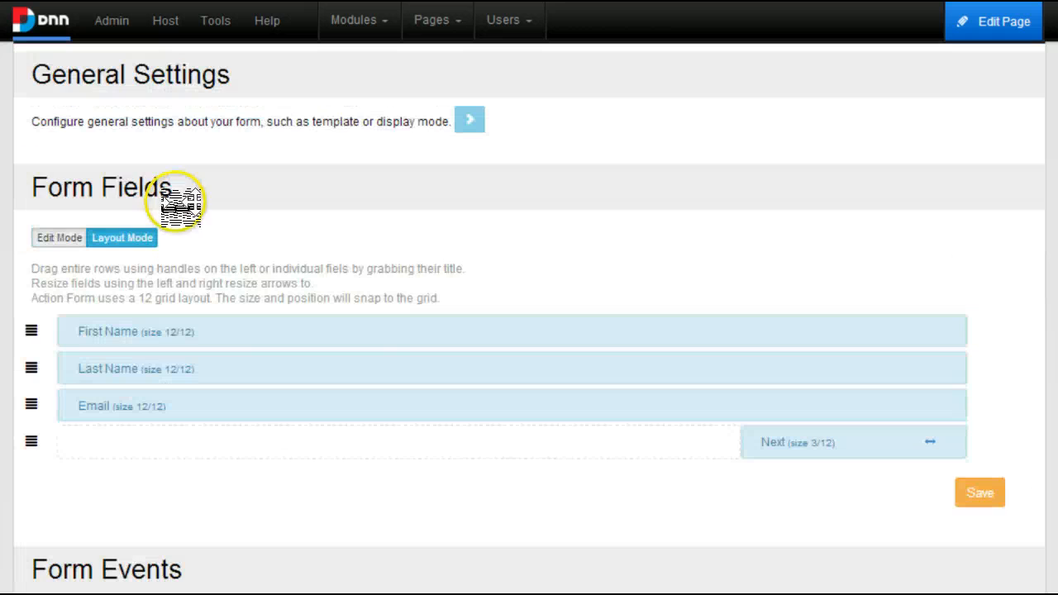
Return to edit mode and examine the control styles in the First Name field's UI settings.
left_click(59, 238)
scroll(327, 245, "down", 2)
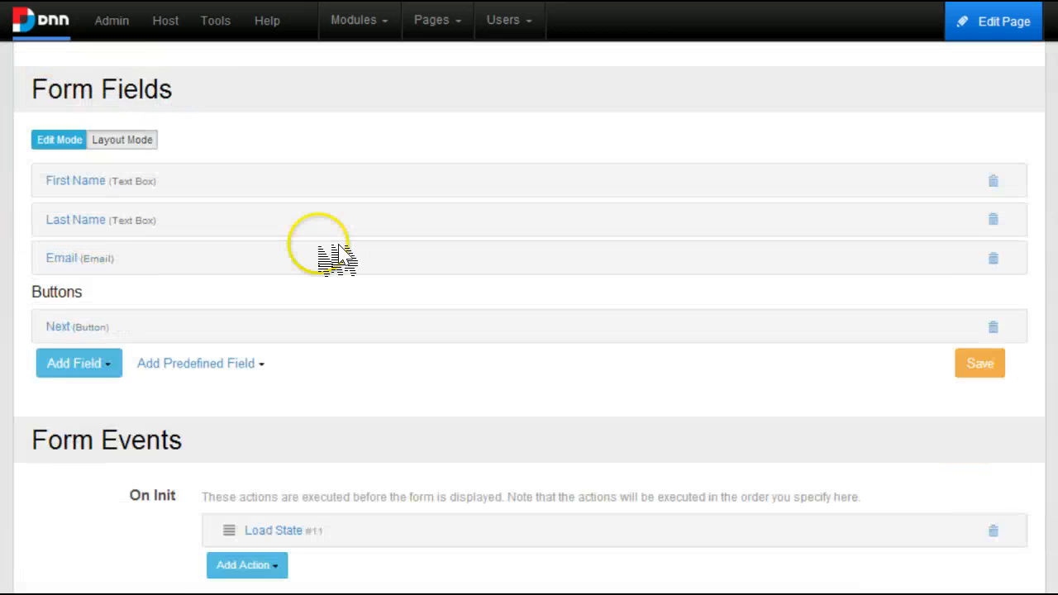
scroll(81, 224, "up", 1)
left_click(75, 181)
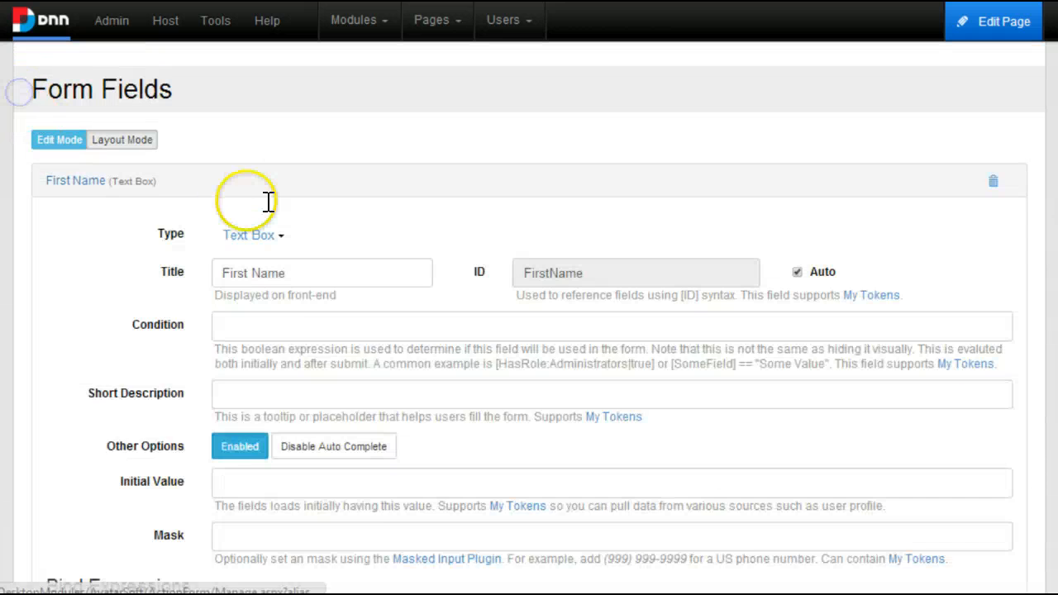
scroll(267, 201, "down", 8)
left_click_drag(671, 341, 29, 218)
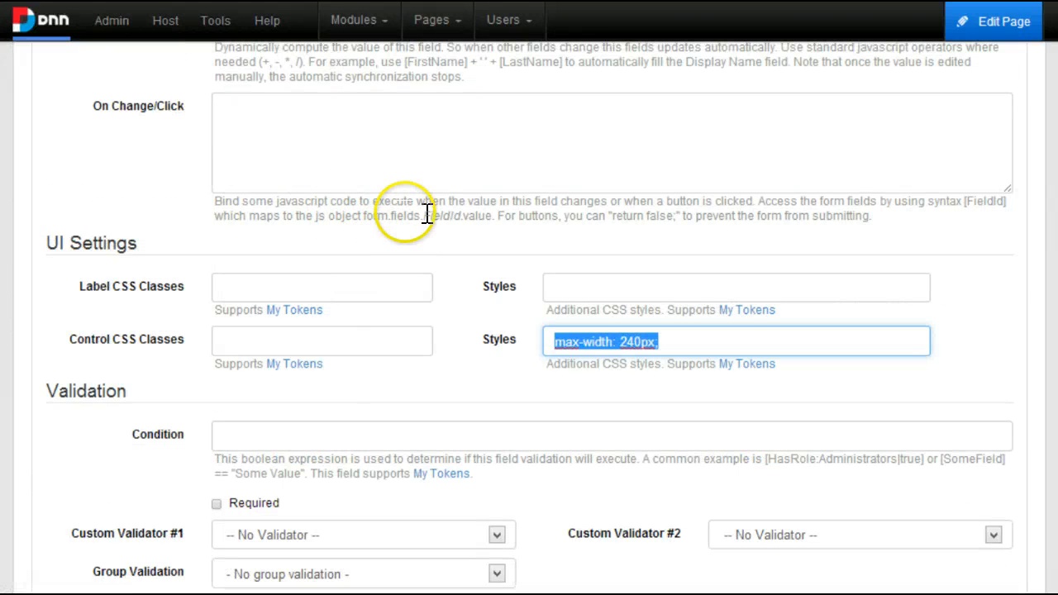
scroll(423, 227, "up", 10)
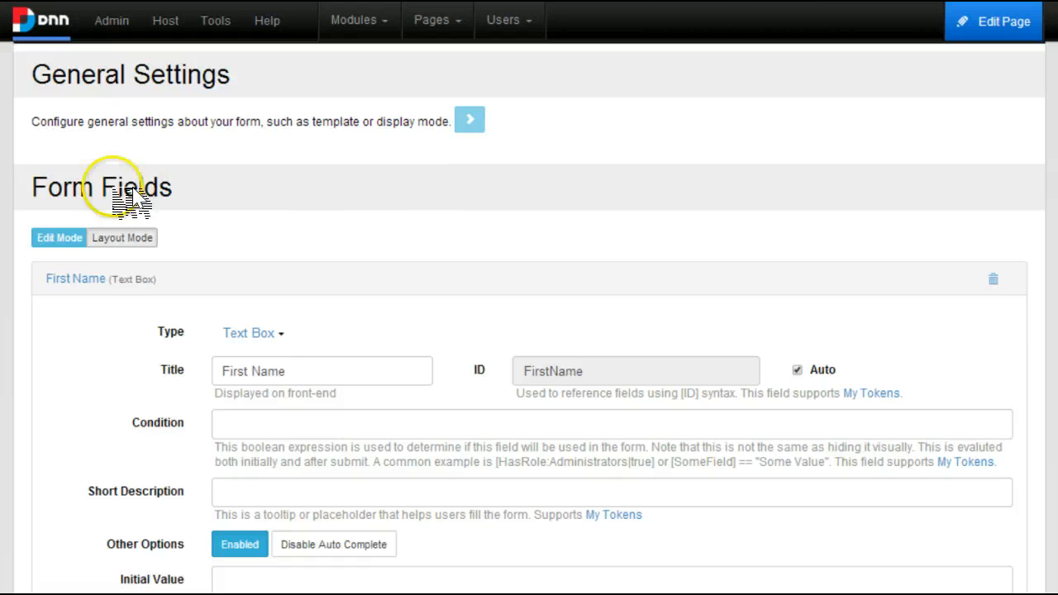
left_click(76, 279)
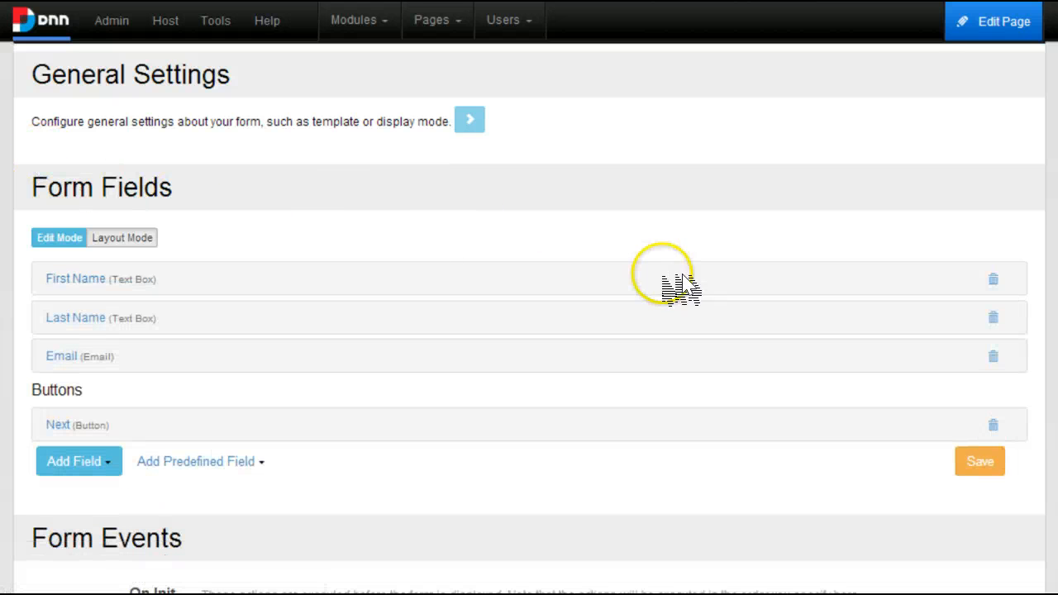
Save the form and continue through its Next button to open the form management of Step 2: Choose products.
left_click(980, 462)
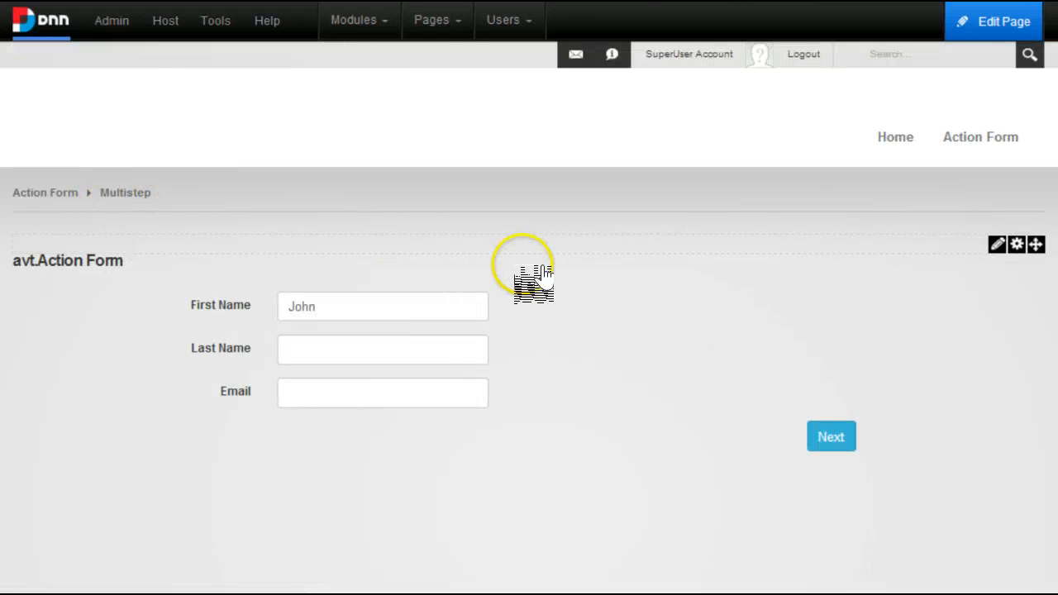
left_click(831, 437)
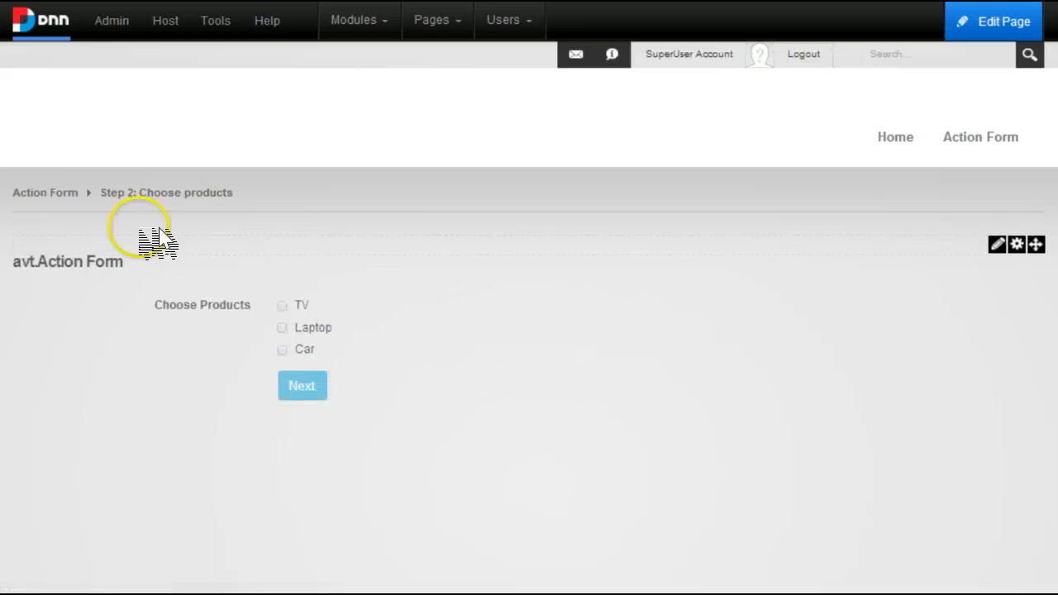
mouse_move(997, 245)
left_click(908, 266)
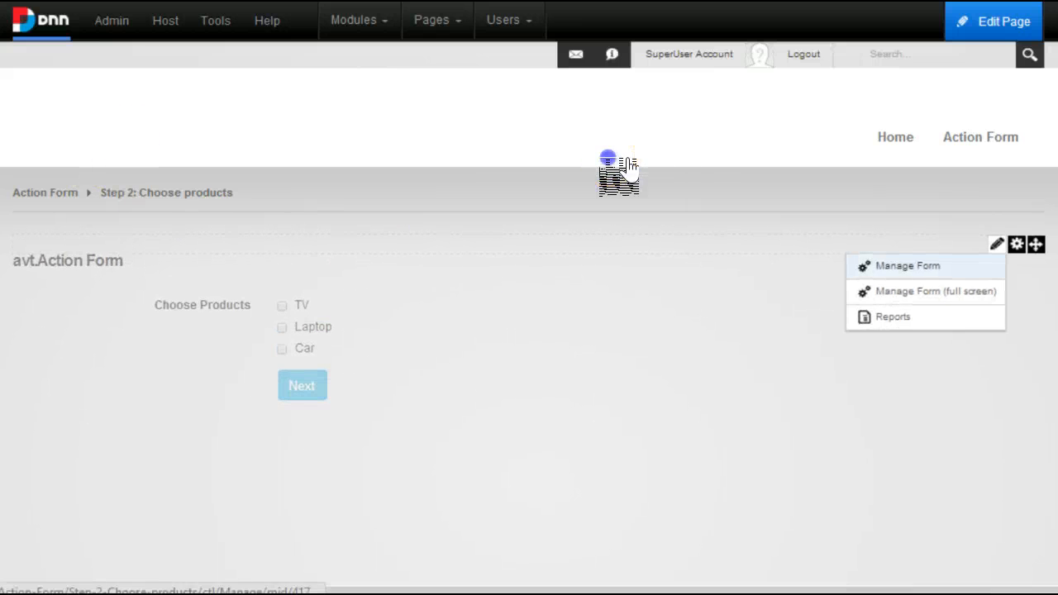
Add a button field titled Previous to the Step 2 form.
scroll(94, 224, "down", 5)
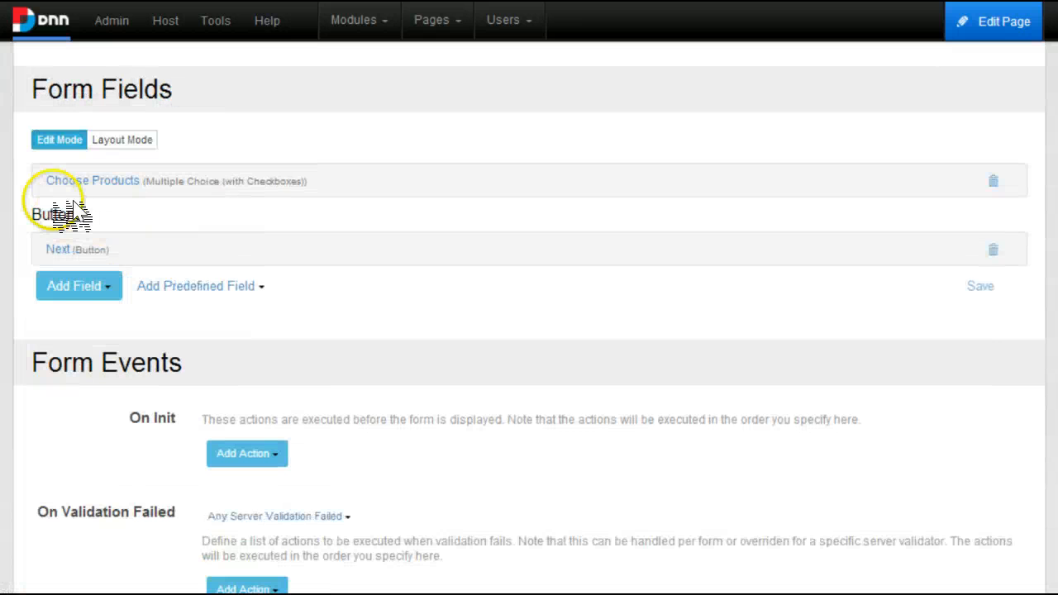
left_click(79, 285)
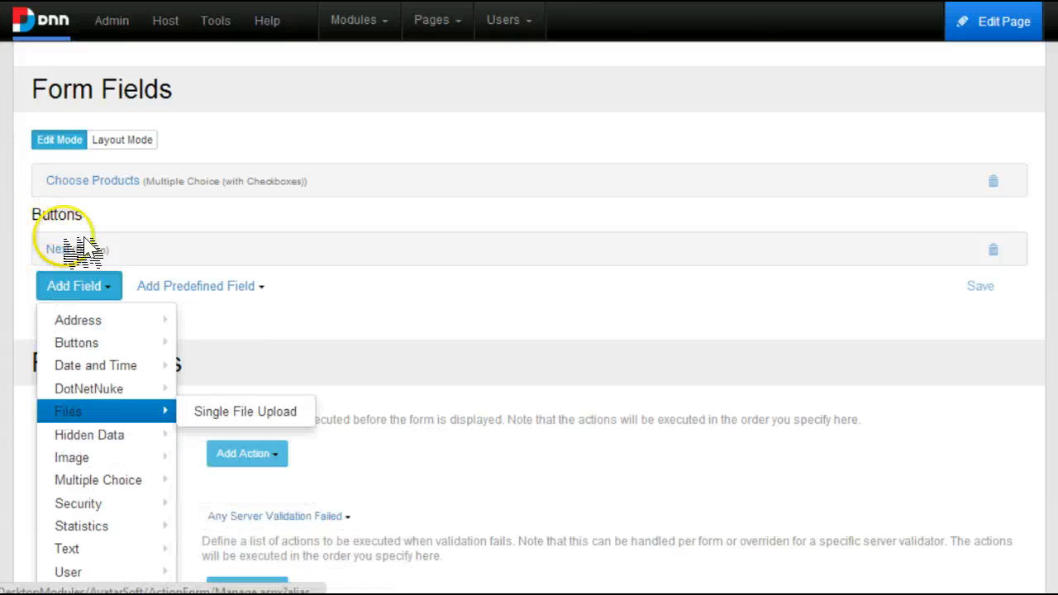
mouse_move(96, 366)
mouse_move(76, 342)
left_click(213, 342)
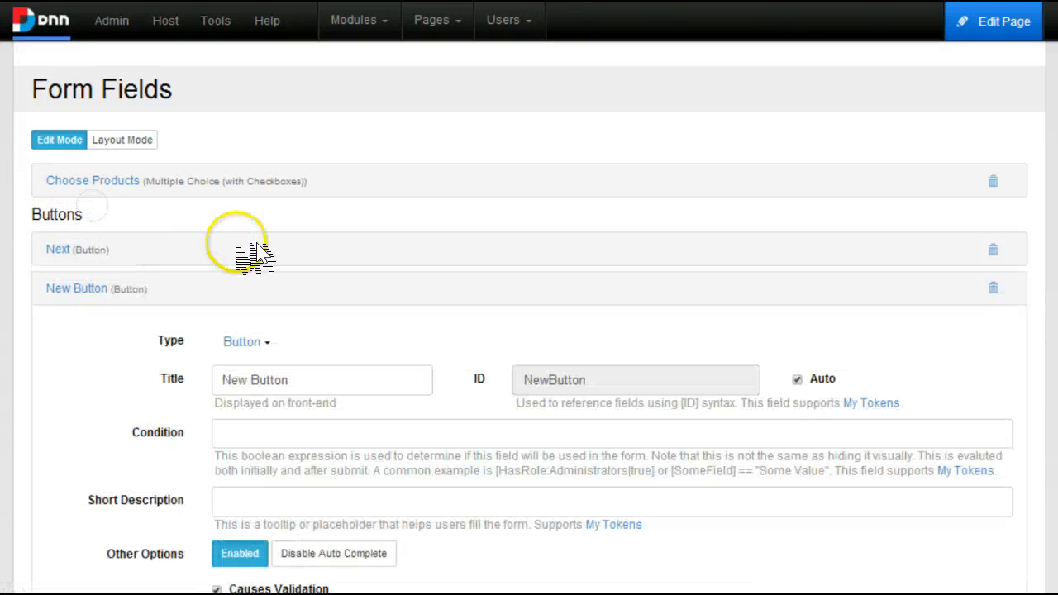
type("Previous")
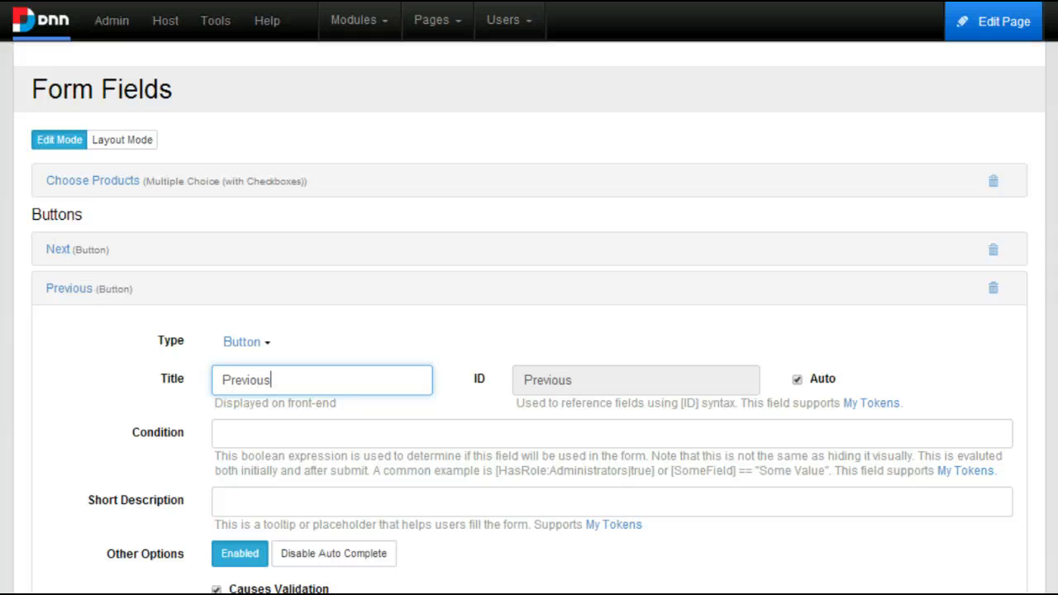
Add a Save State action to the Previous button's click handler, with key ProductInfo and save location Server Session.
scroll(16, 252, "down", 3)
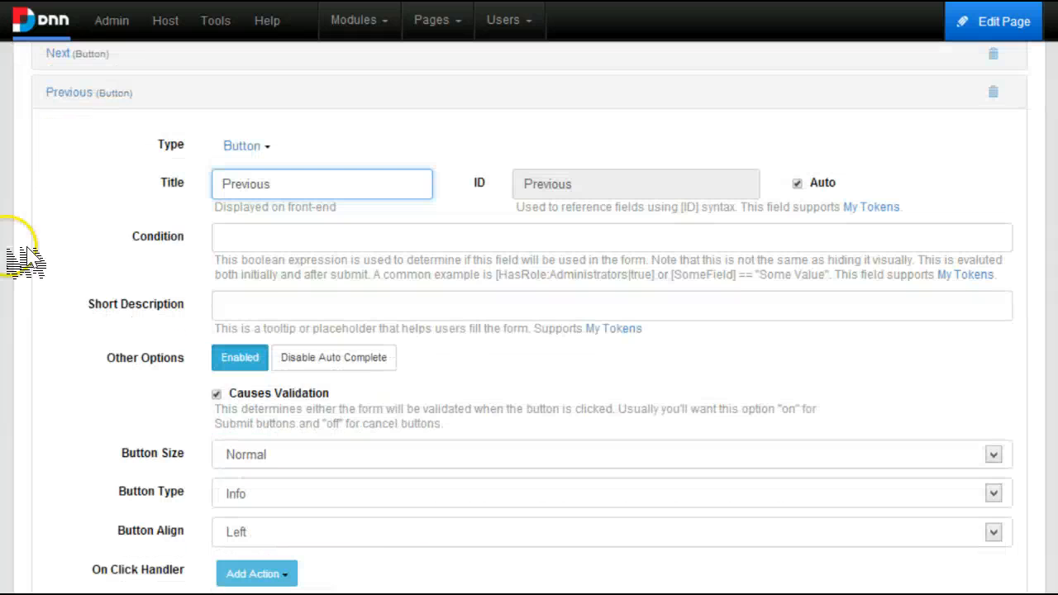
left_click(257, 475)
scroll(260, 488, "down", 1)
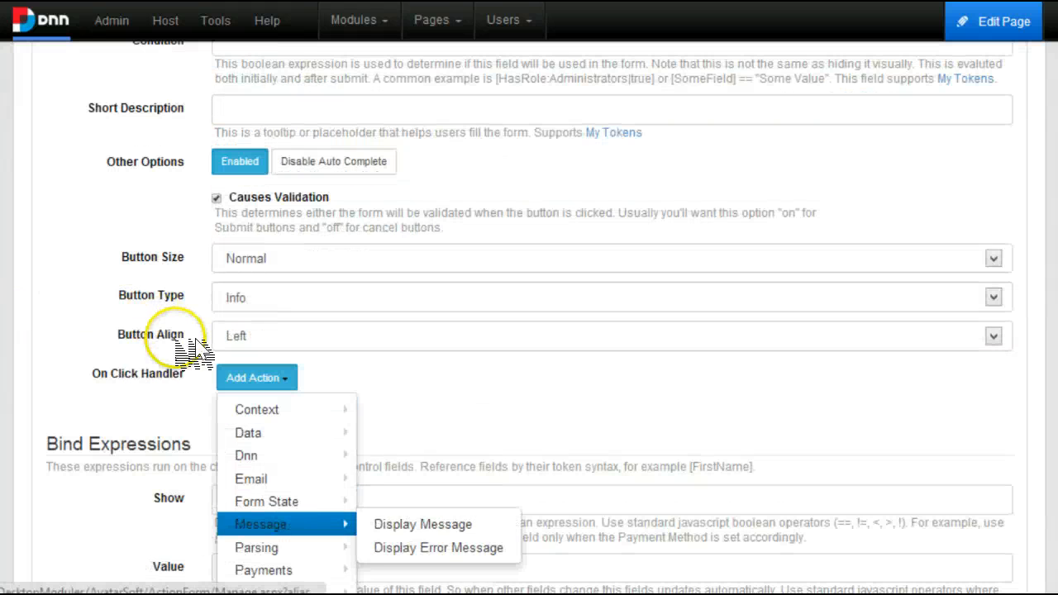
scroll(189, 277, "down", 1)
mouse_move(267, 403)
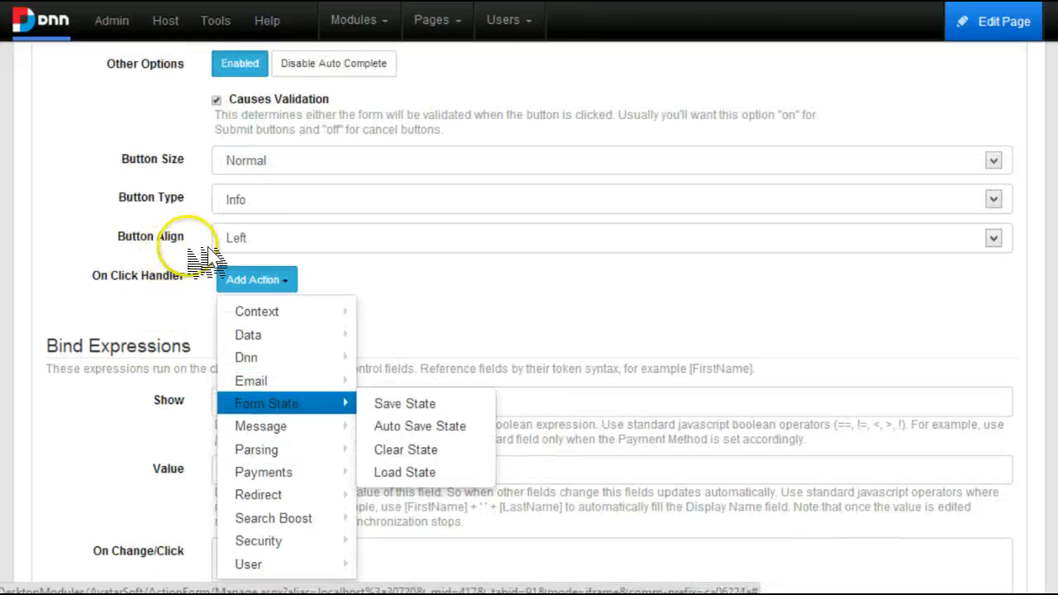
left_click(404, 402)
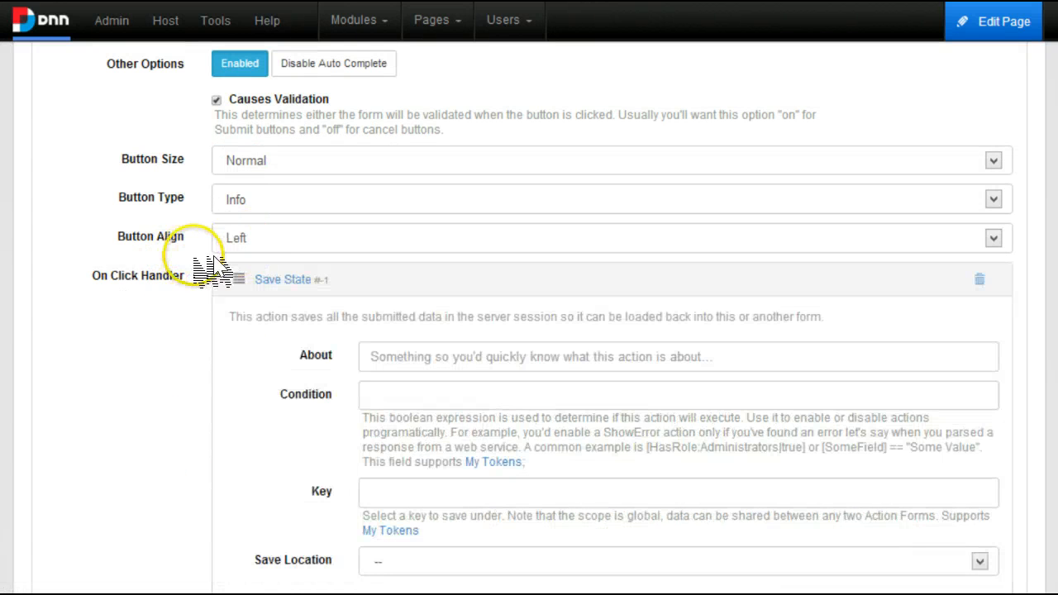
scroll(267, 313, "down", 1)
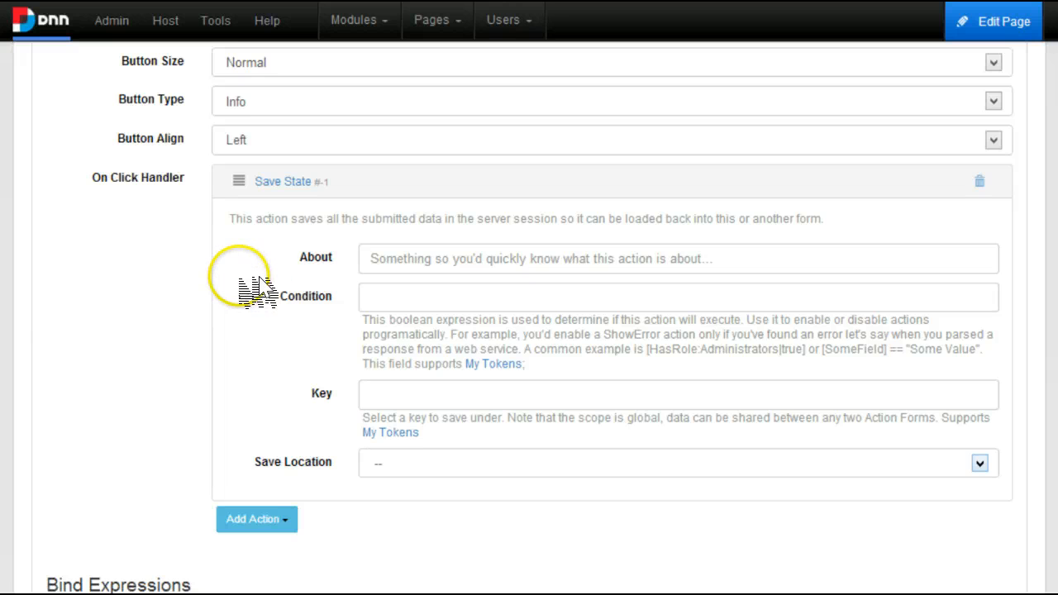
key("alt+Down")
key("Down")
key("Return")
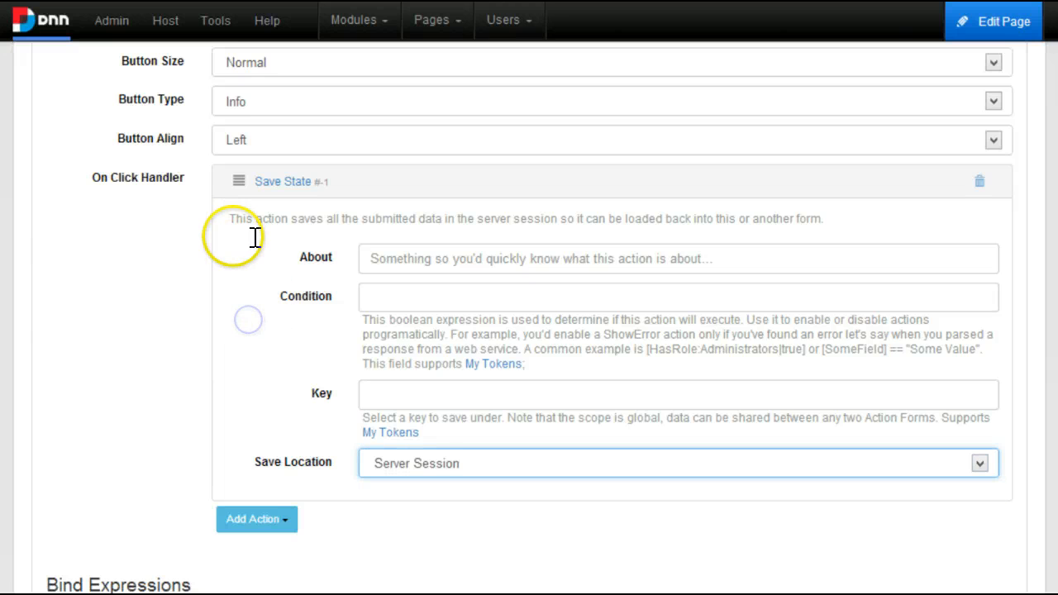
key("shift+Tab")
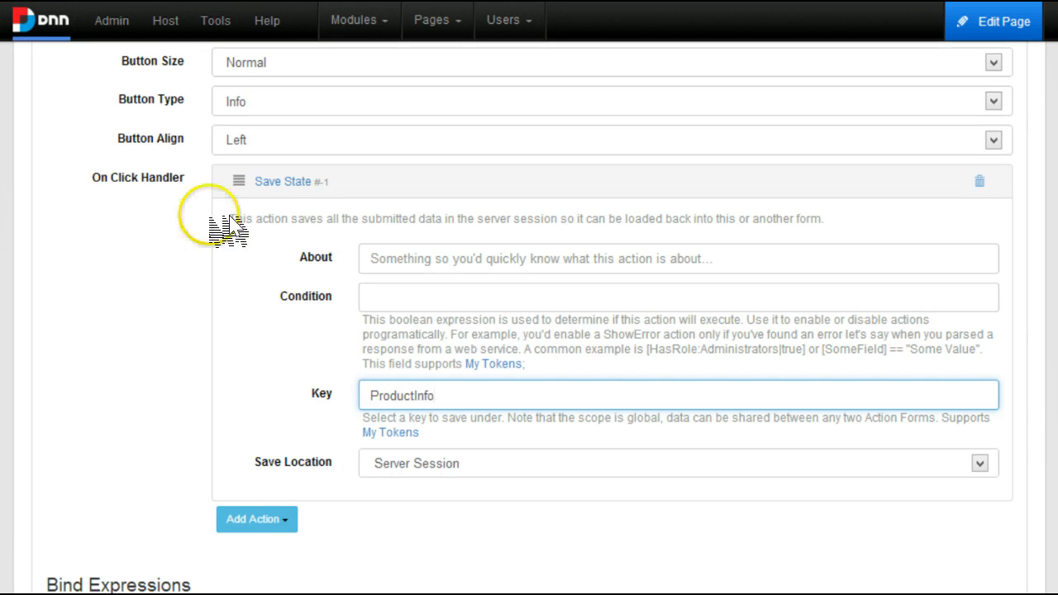
left_click(155, 92)
Add a Redirect to Portal Page action to the Previous button's click handler, targeting the Multistep page.
left_click(258, 213)
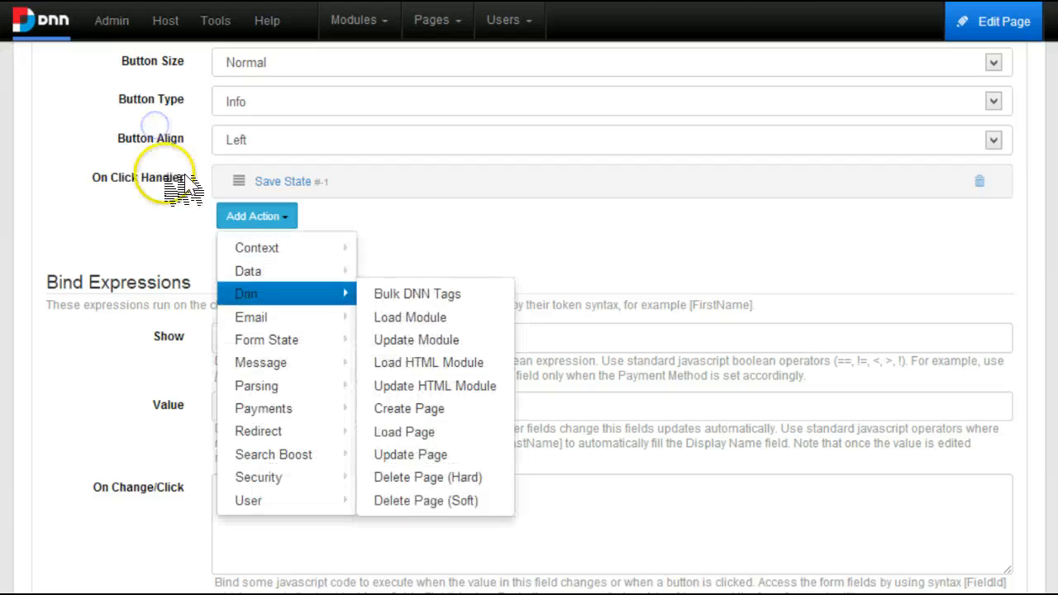
mouse_move(301, 431)
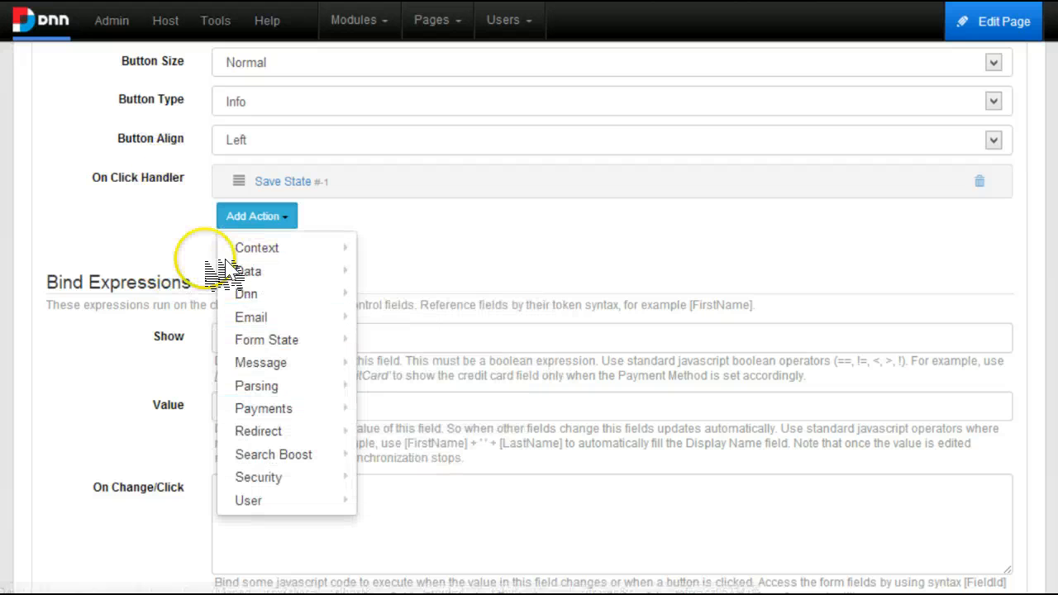
left_click(439, 454)
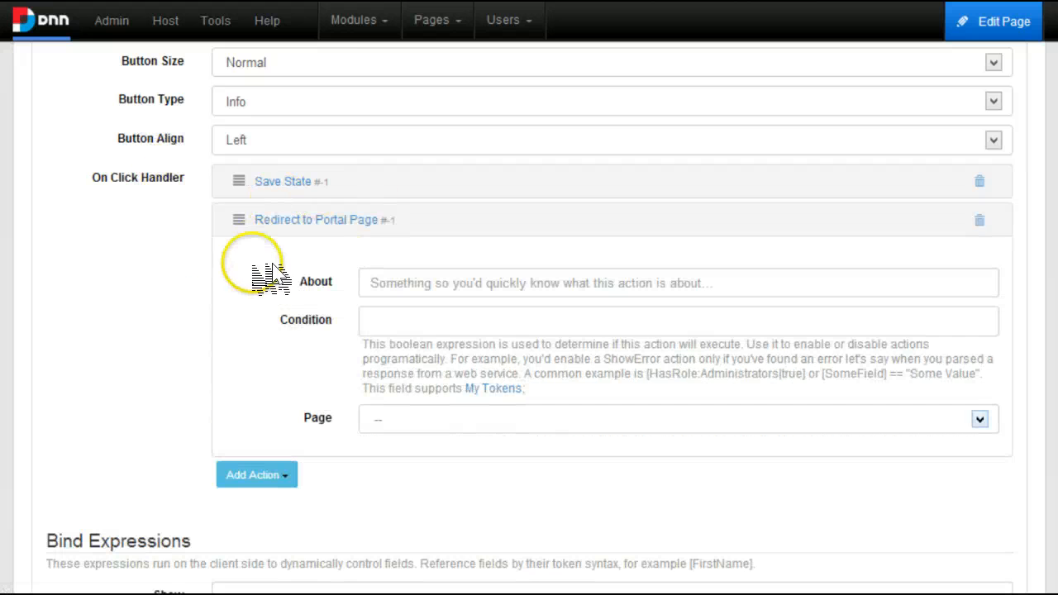
left_click(436, 419)
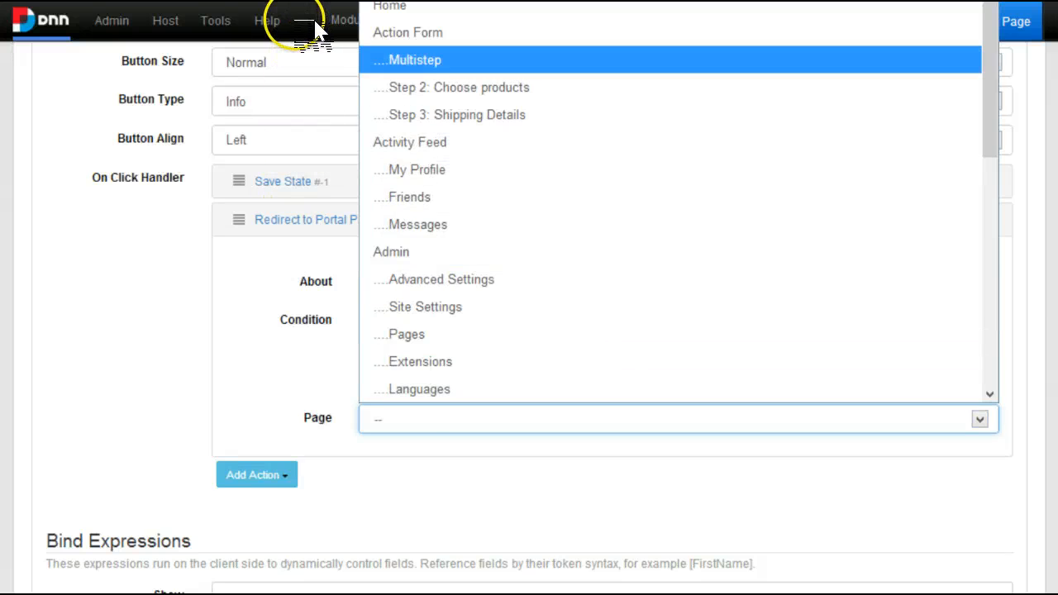
left_click(415, 60)
left_click(316, 220)
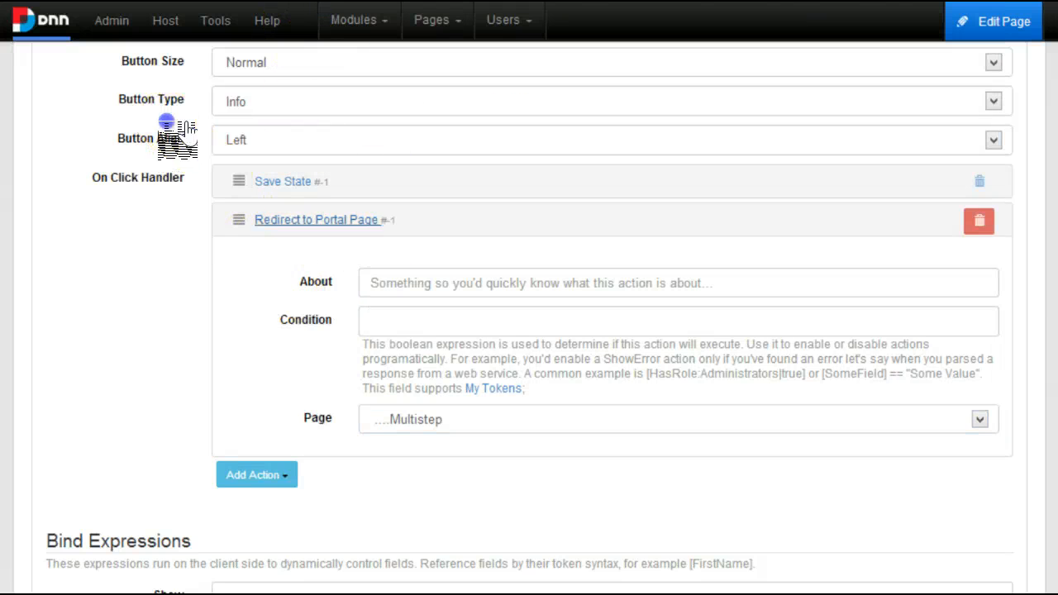
In the form's layout mode, place the Previous button ahead of Next in the same row.
scroll(324, 252, "up", 5)
scroll(324, 260, "up", 4)
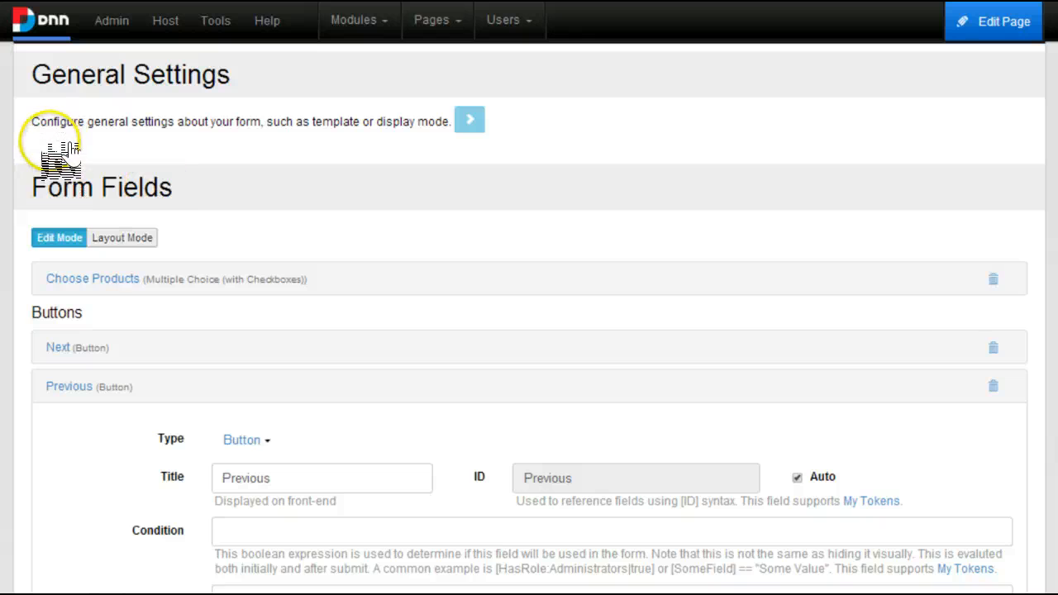
left_click(122, 238)
scroll(192, 233, "down", 1)
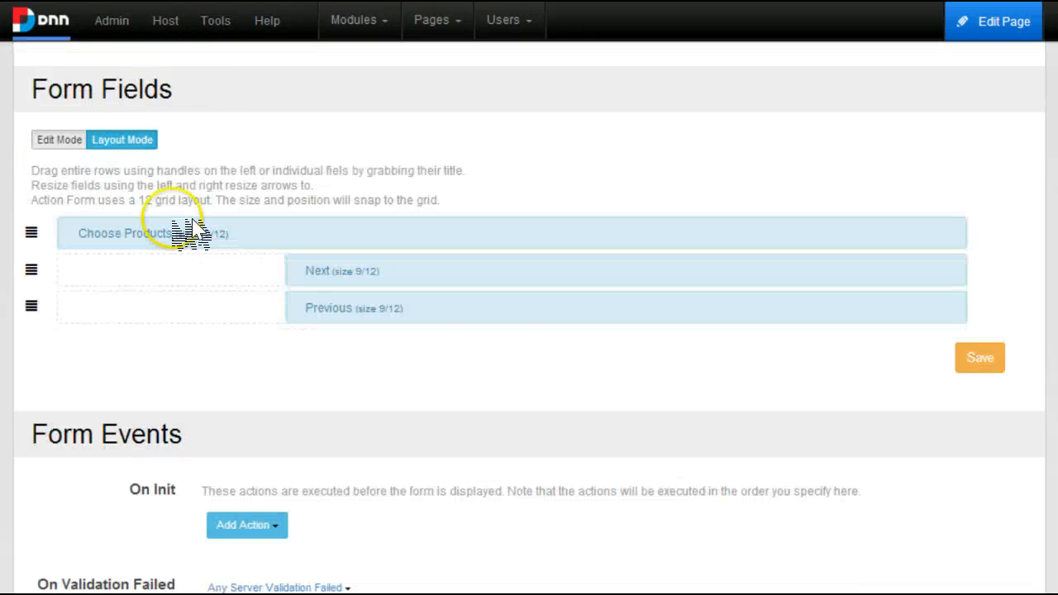
left_click_drag(364, 309, 169, 270)
left_click_drag(164, 159, 584, 170)
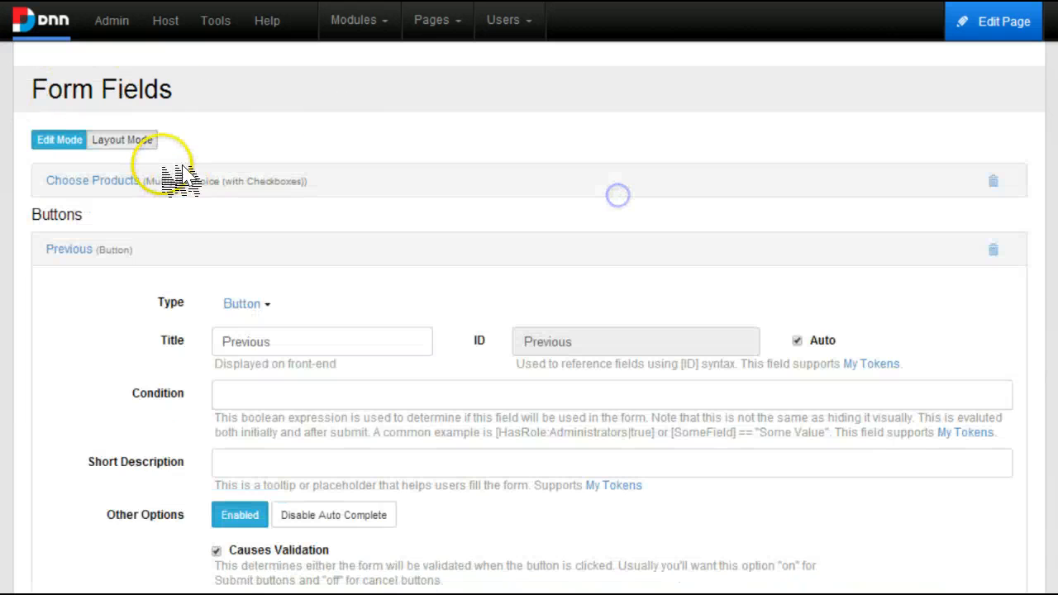
Return to edit mode, set the Next button's alignment to Right, and save the Step 2 form.
left_click(51, 139)
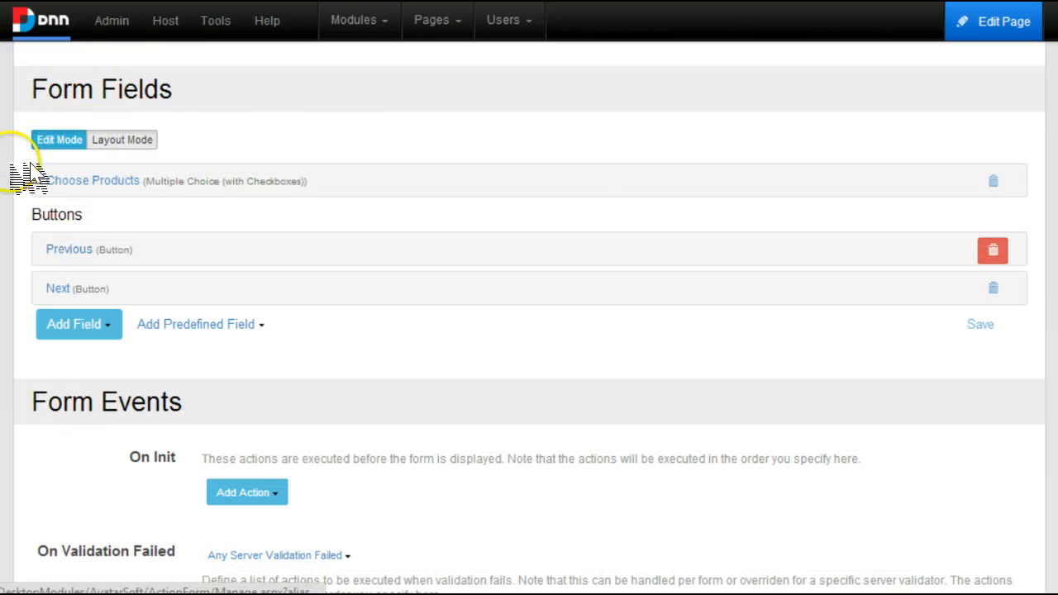
left_click(231, 289)
scroll(232, 272, "down", 3)
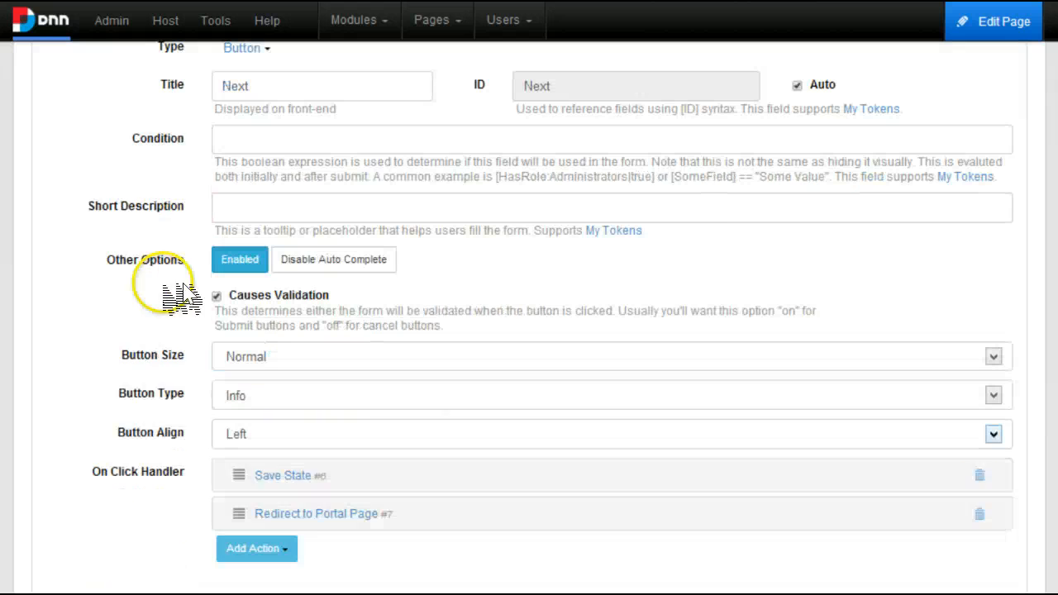
left_click(289, 434)
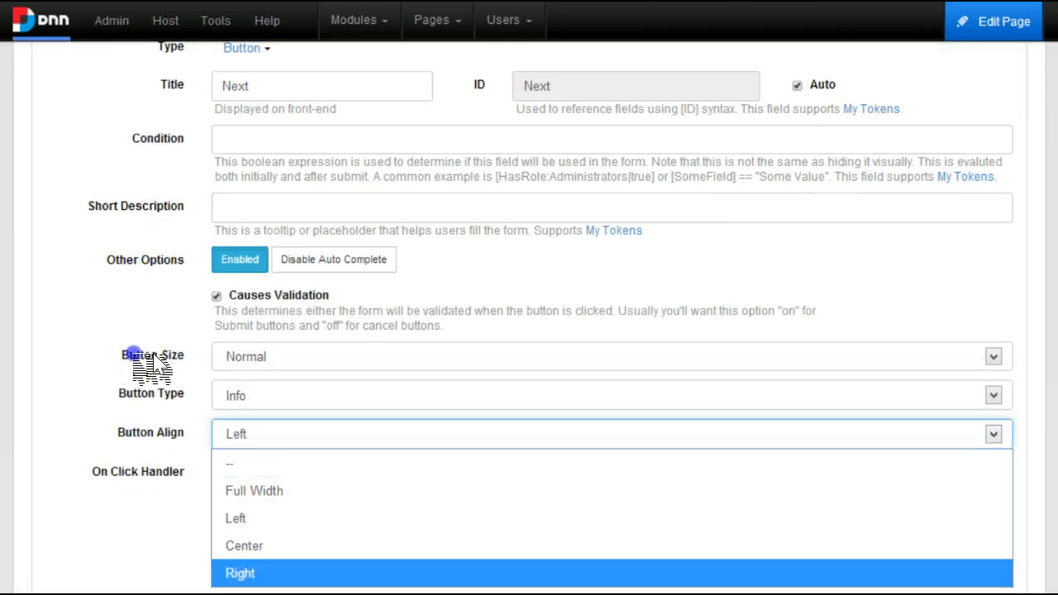
left_click(223, 573)
scroll(661, 248, "down", 10)
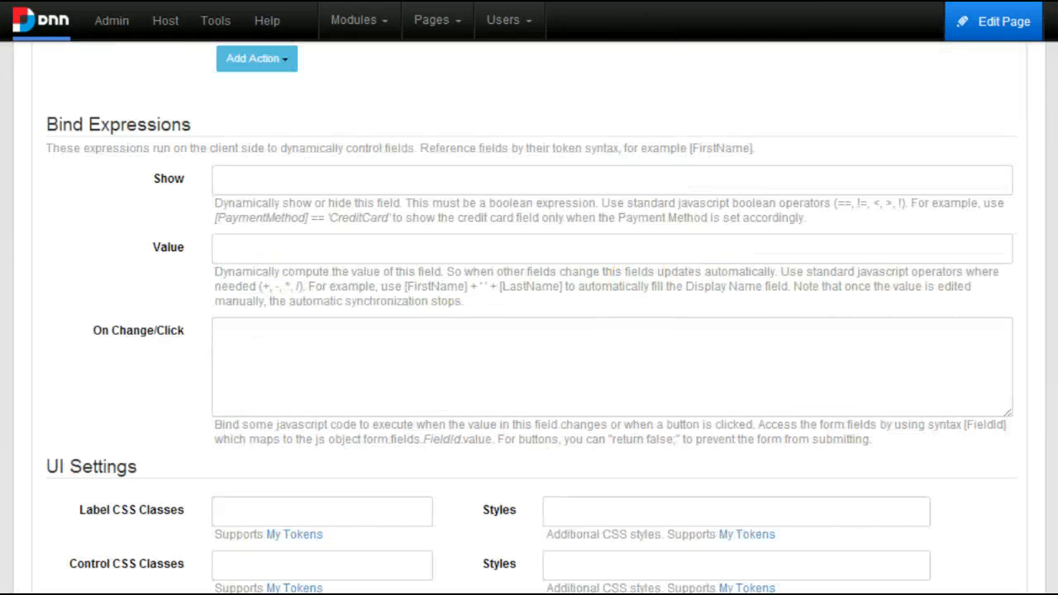
left_click(653, 258)
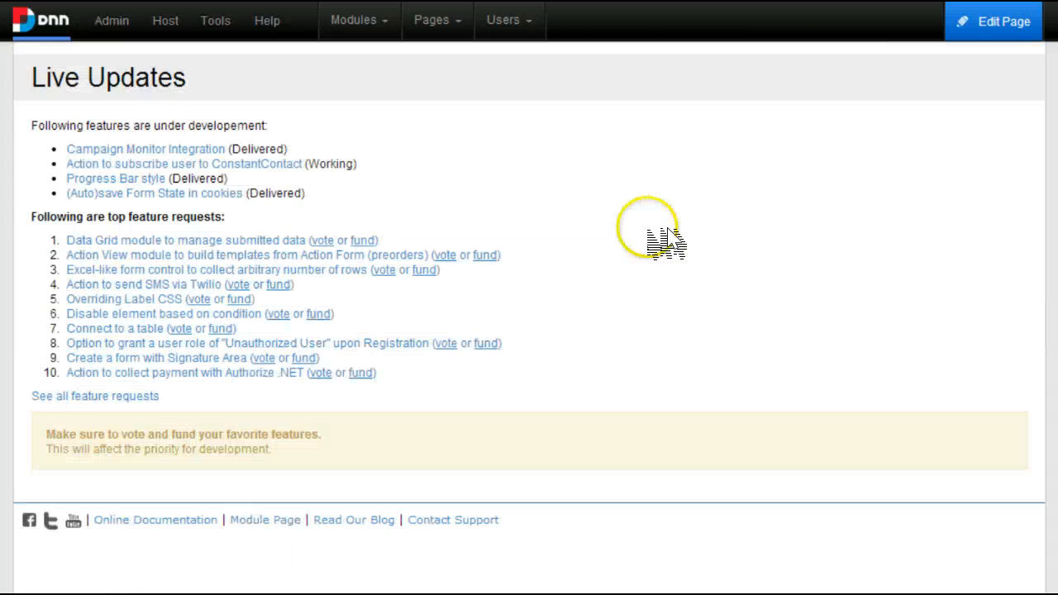
scroll(655, 339, "down", 2)
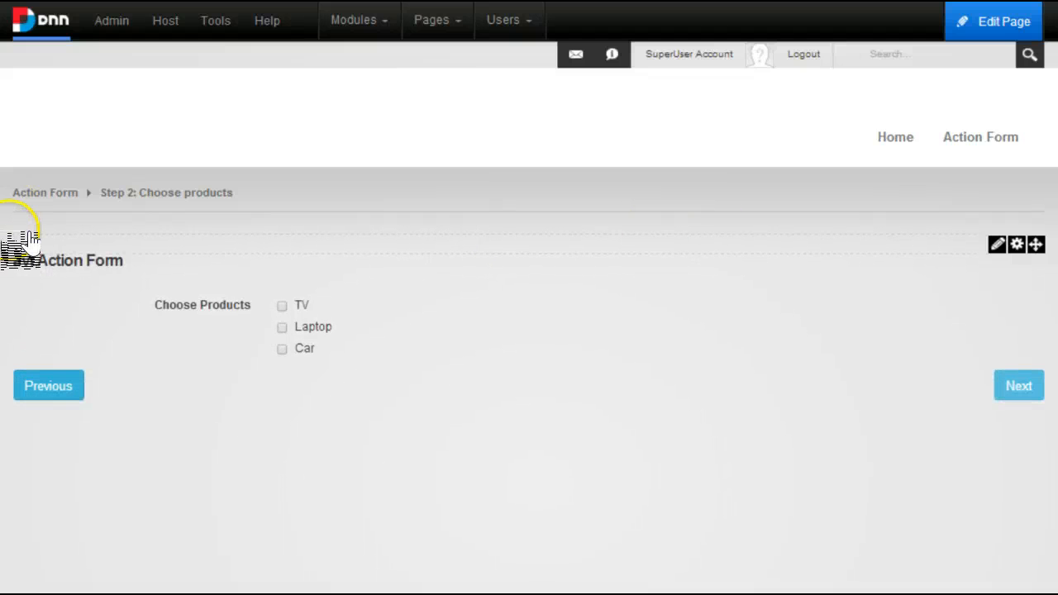
Test the Previous button, return to Step 2 through Next, and reopen the Step 2 form management.
left_click(48, 386)
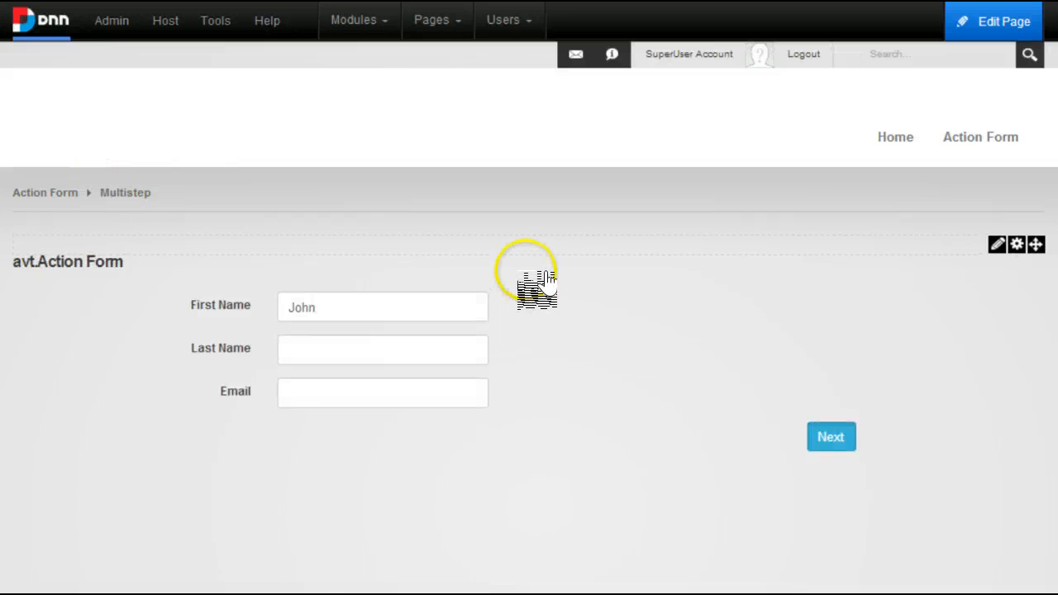
key("Return")
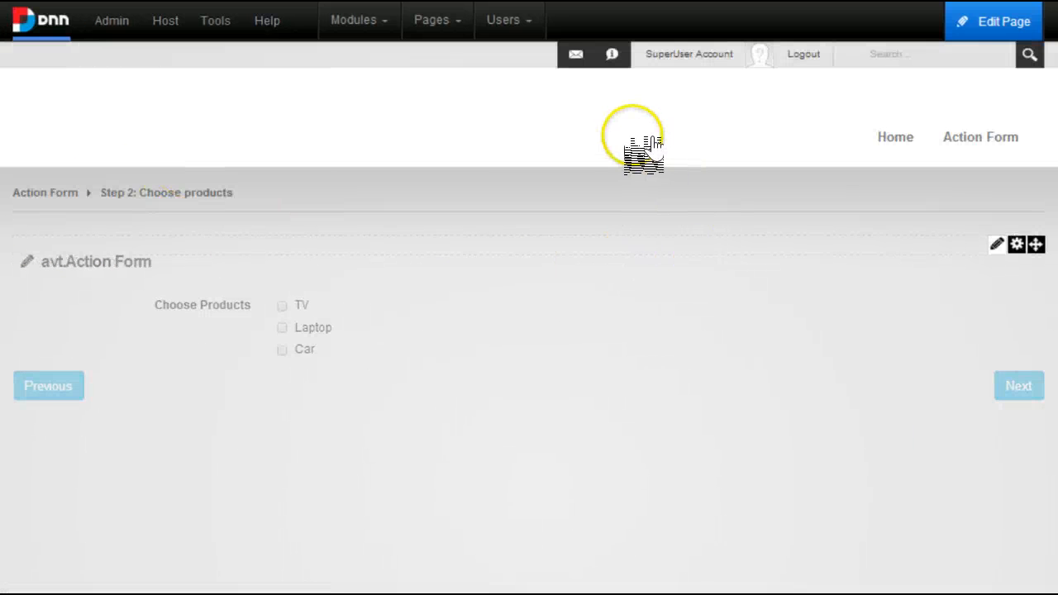
mouse_move(998, 245)
left_click(908, 266)
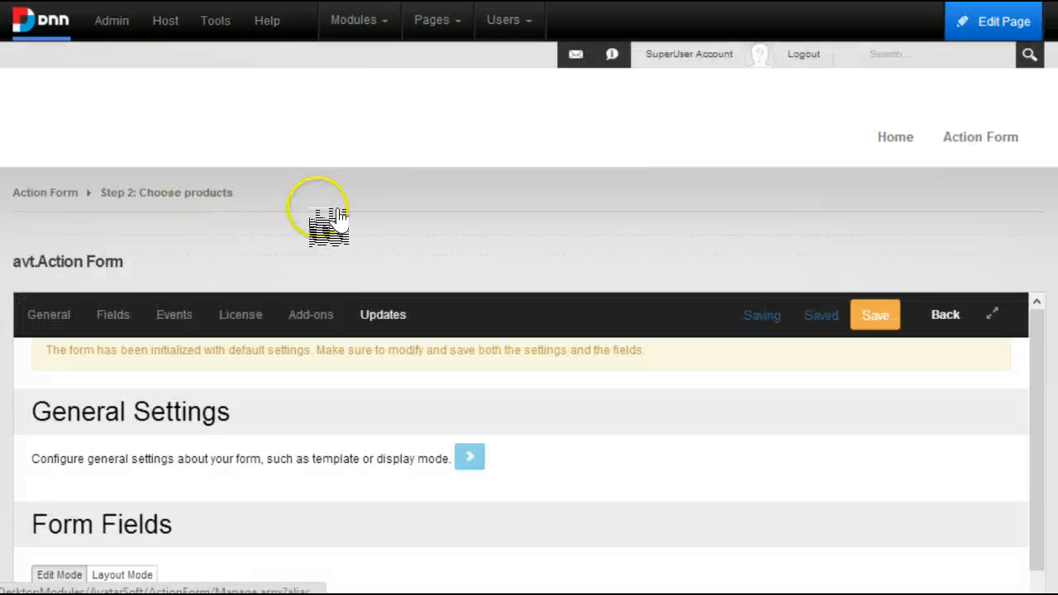
Add a Load State action with key ProductInfo to the form's On Init event and save the form.
scroll(323, 220, "down", 8)
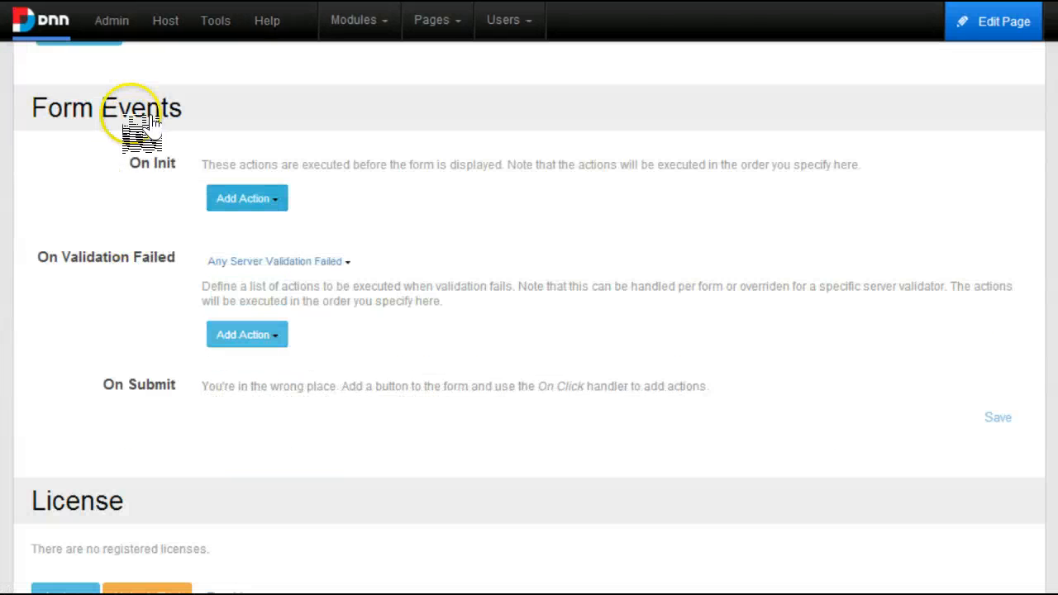
left_click(246, 198)
mouse_move(248, 275)
mouse_move(256, 322)
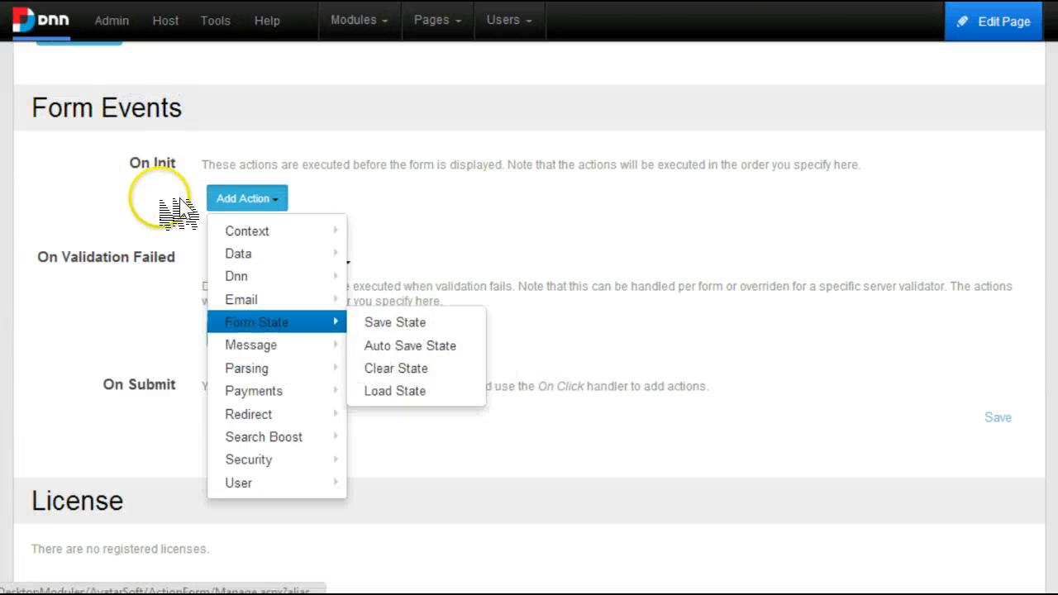
left_click(395, 389)
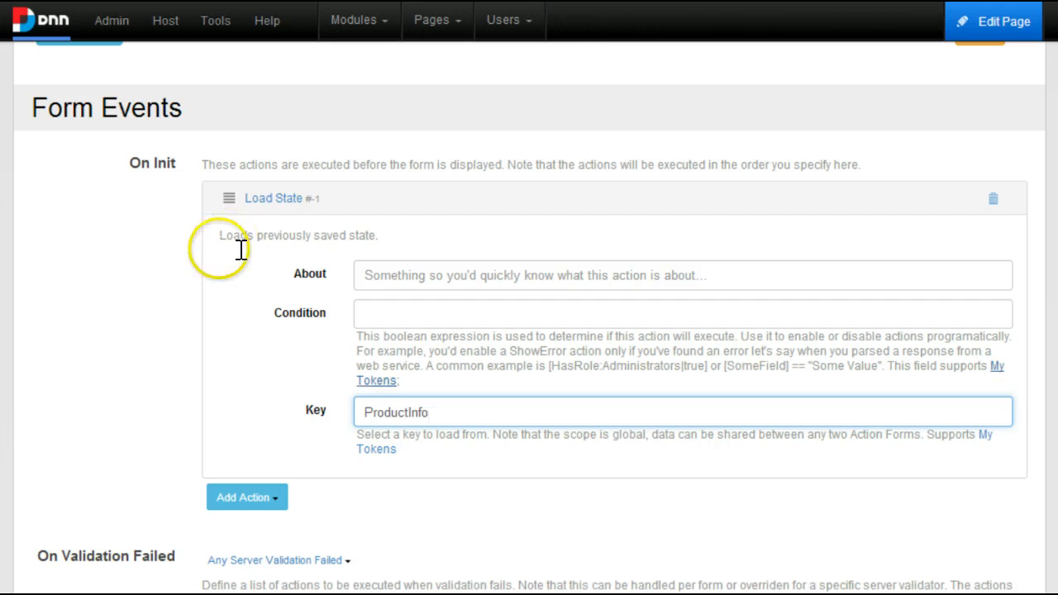
scroll(645, 110, "down", 5)
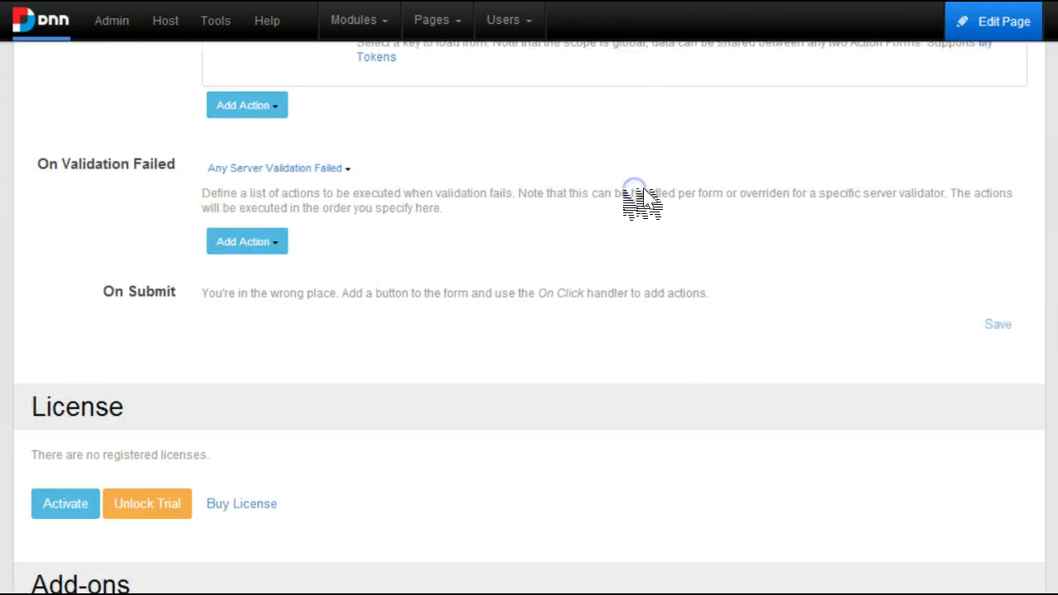
scroll(643, 199, "down", 3)
scroll(682, 210, "up", 13)
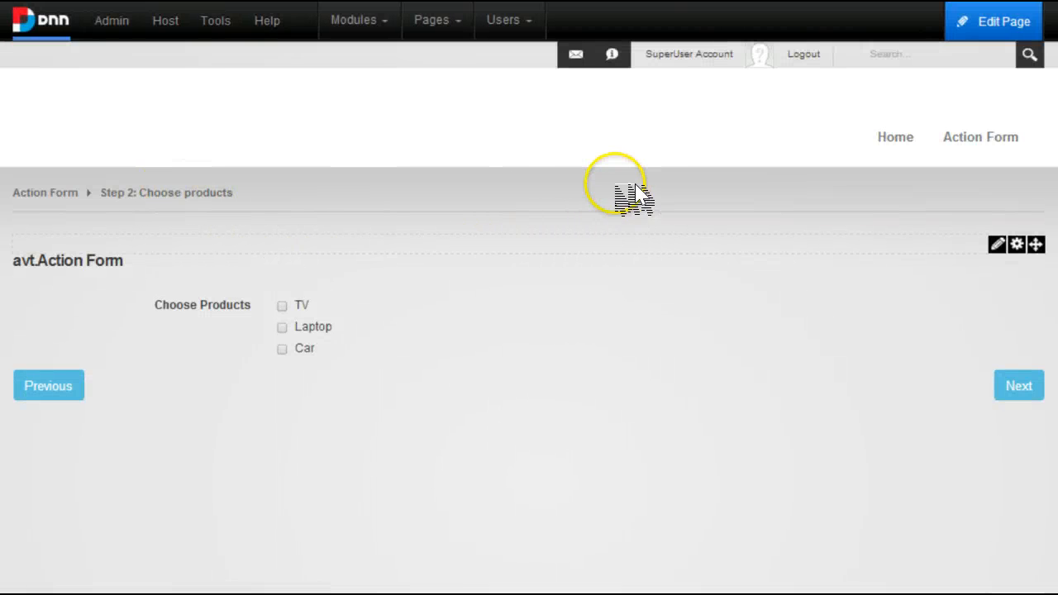
Choose TV and Laptop, go back through Previous and return through Next to test the saved state.
mouse_move(997, 245)
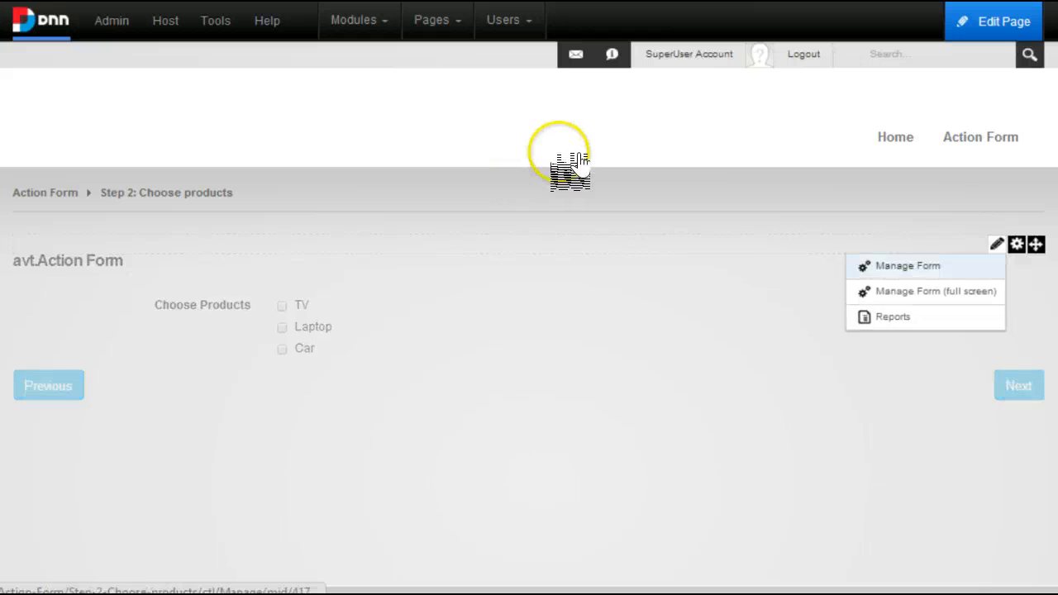
left_click(909, 267)
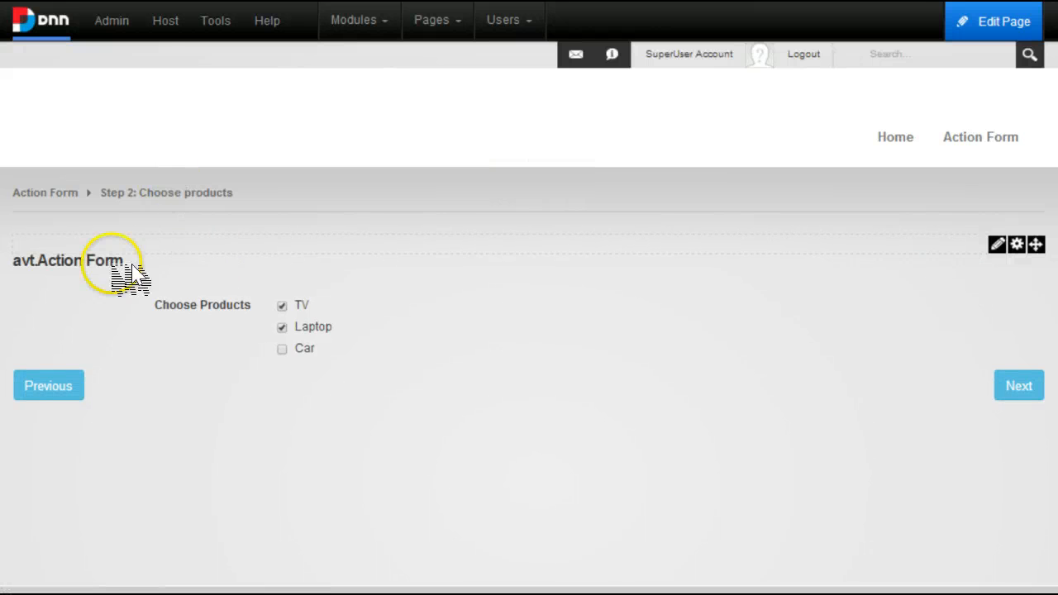
left_click(47, 385)
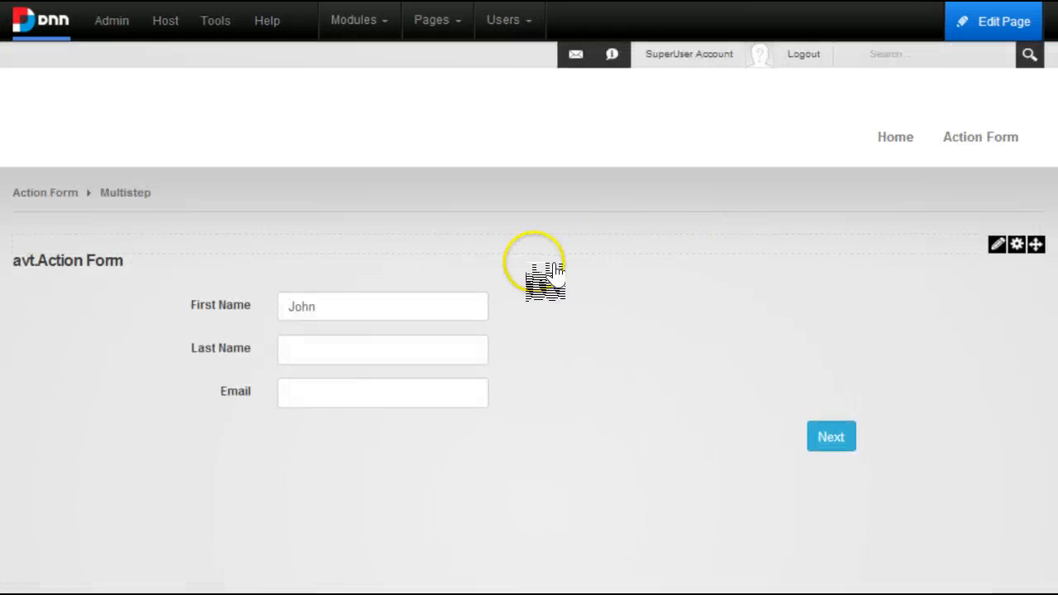
left_click(831, 436)
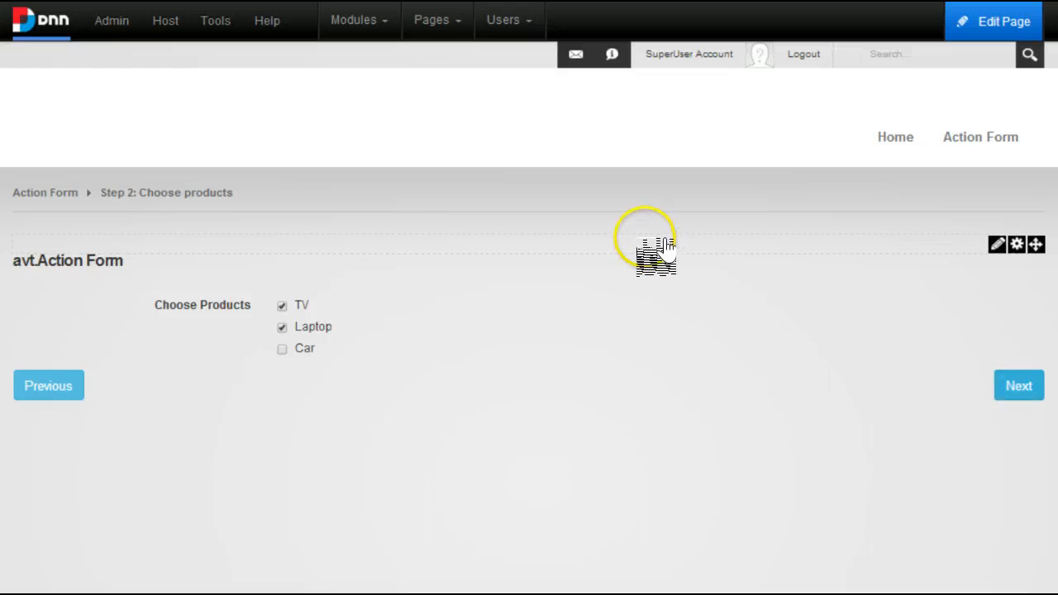
Continue to Step 3: Shipping Details and add a button field titled Previous to its form.
left_click(1019, 385)
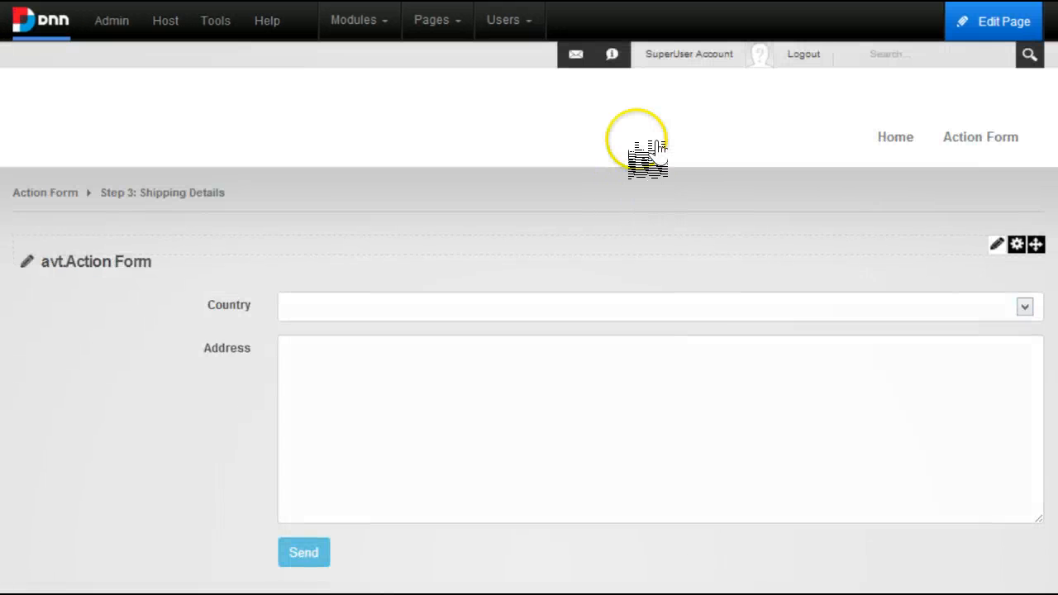
mouse_move(997, 244)
left_click(908, 265)
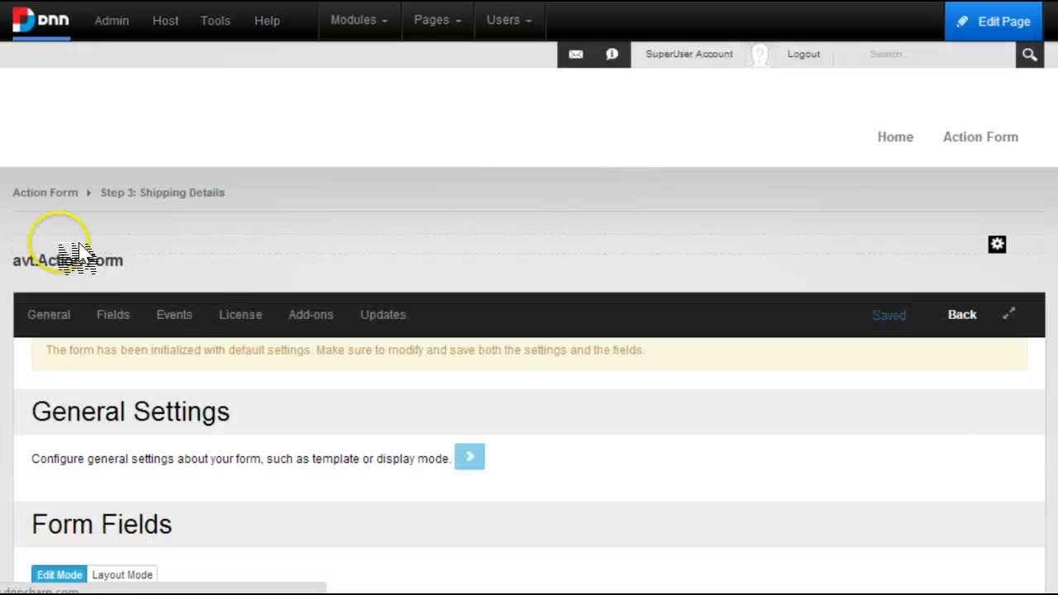
scroll(68, 227, "down", 4)
scroll(68, 215, "down", 3)
left_click(74, 325)
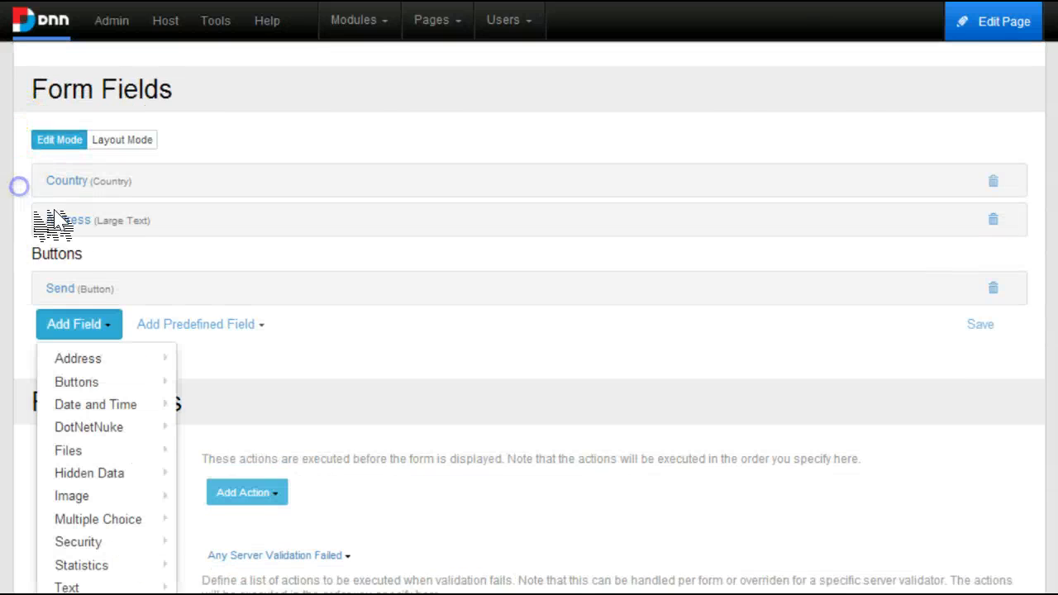
mouse_move(98, 381)
left_click(212, 382)
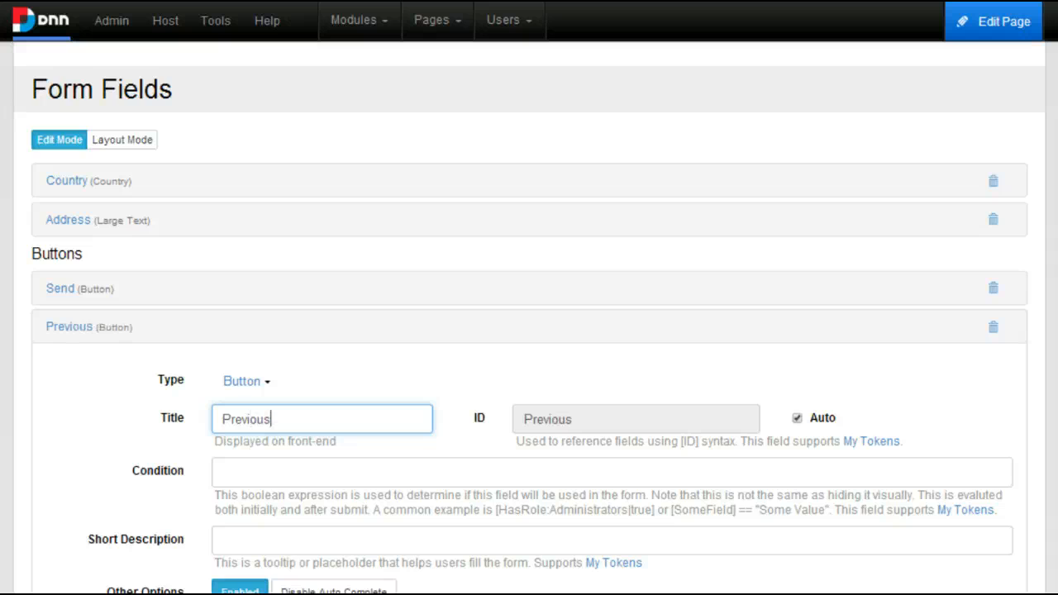
Add a Save State action to the Previous button's click handler, with key ShippingInfo and save location Server Session.
scroll(207, 388, "down", 4)
left_click(257, 415)
scroll(260, 455, "down", 1)
mouse_move(257, 488)
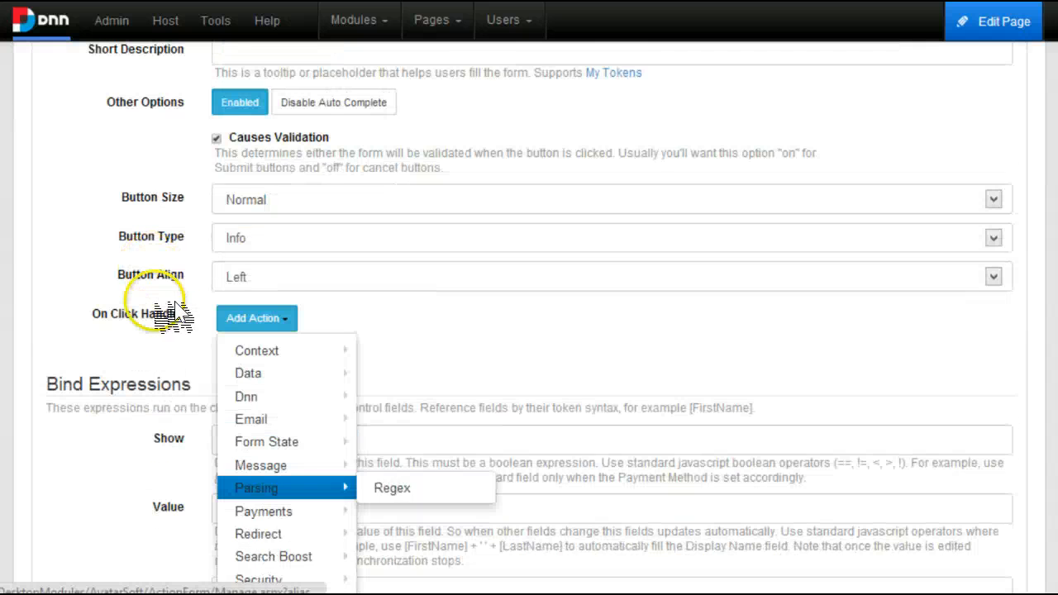
mouse_move(260, 466)
scroll(261, 466, "down", 1)
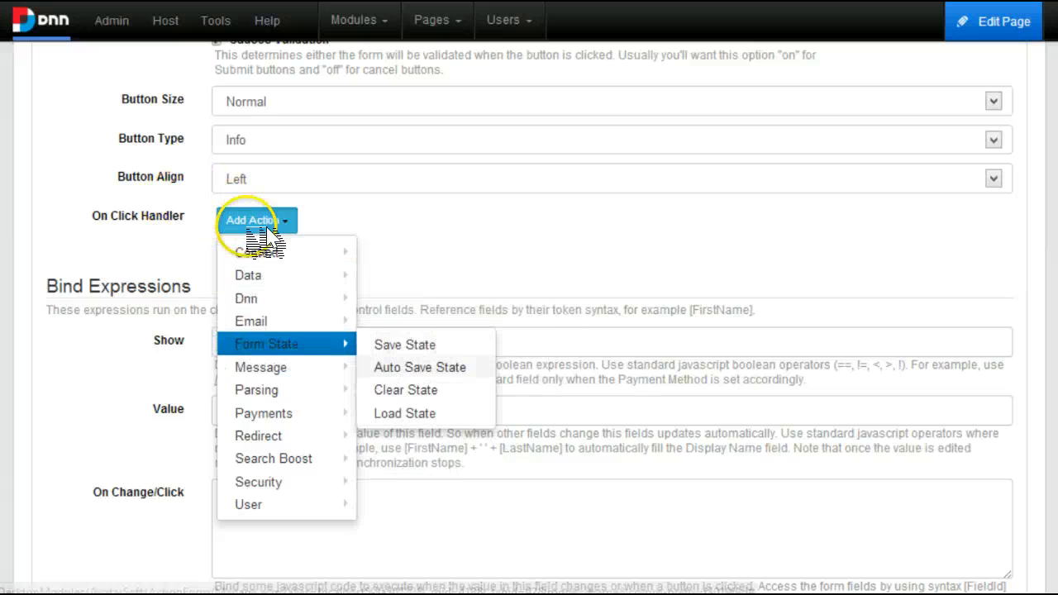
left_click(405, 345)
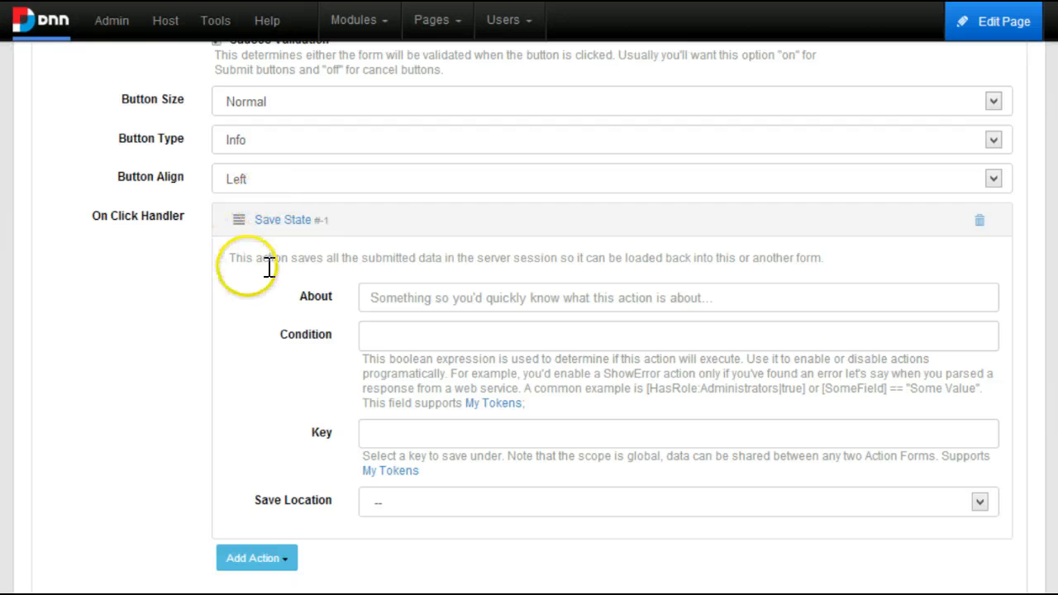
left_click(405, 433)
left_click(389, 502)
left_click(389, 560)
left_click(440, 433)
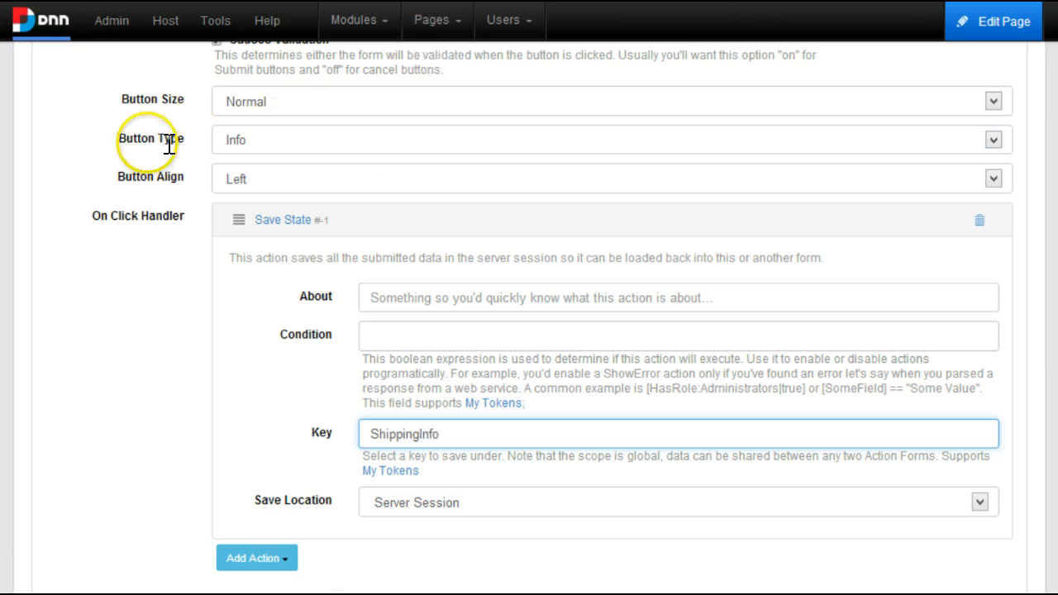
Add a Redirect to Portal Page action to the Step 3 Previous button, targeting Step 2: Choose products.
left_click(280, 219)
left_click(256, 254)
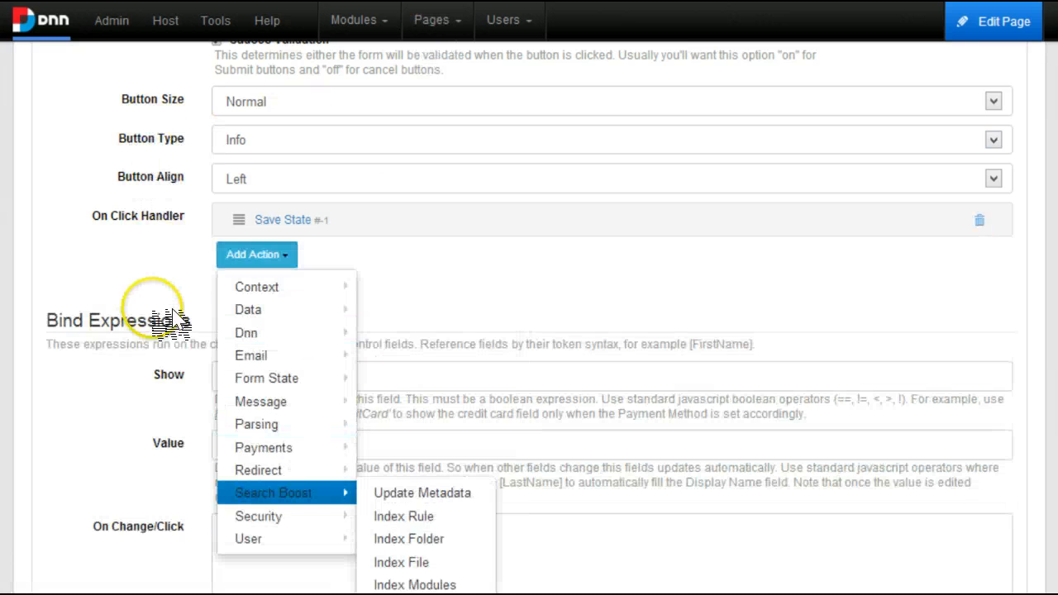
mouse_move(285, 470)
left_click(440, 492)
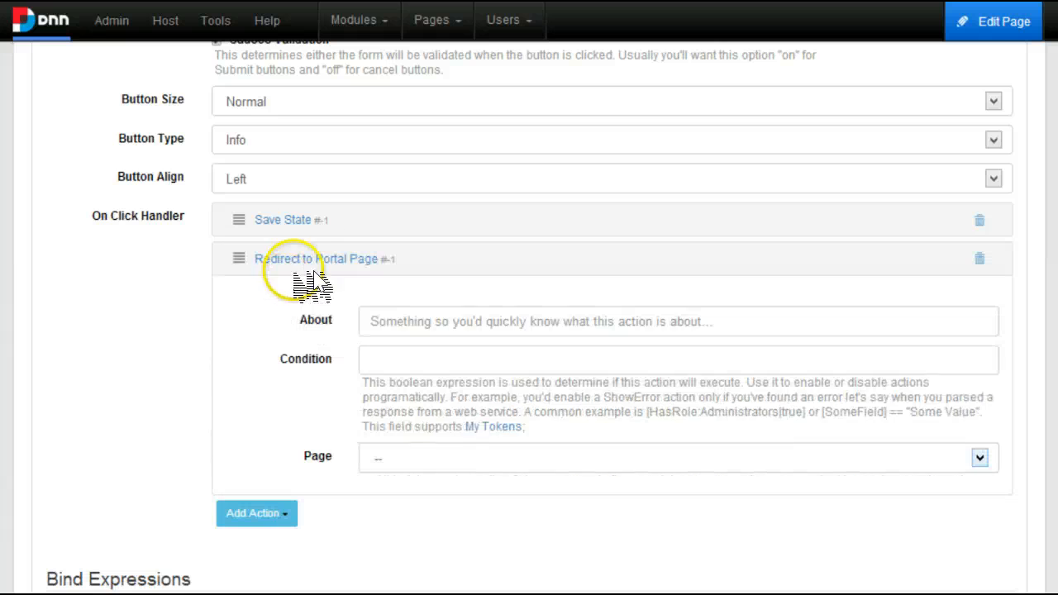
left_click(421, 459)
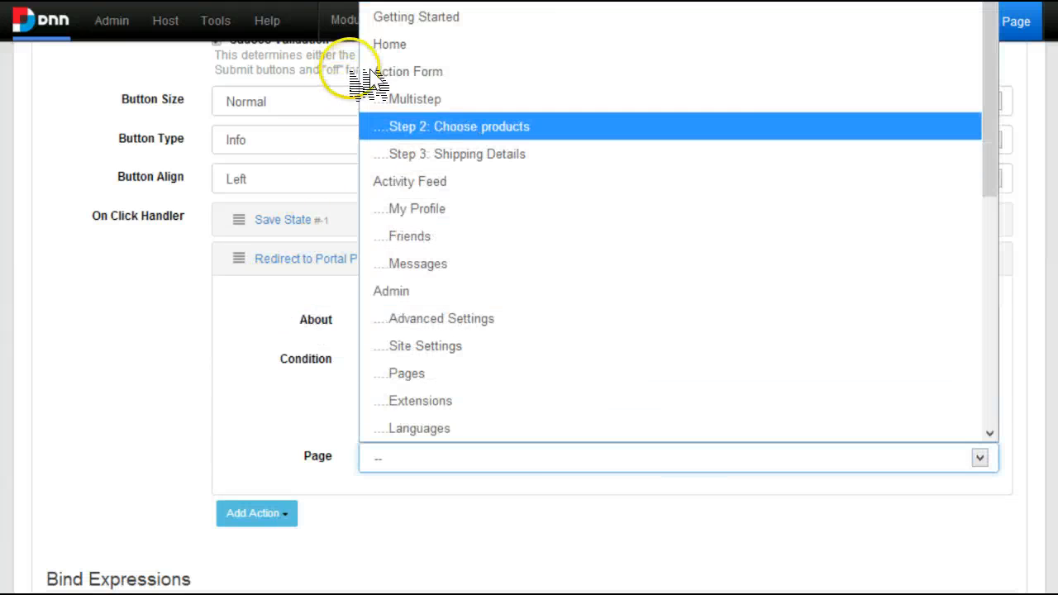
Set the portal page redirect of the Previous button to Step 2: Choose products and save the form fields.
left_click(446, 126)
left_click(306, 258)
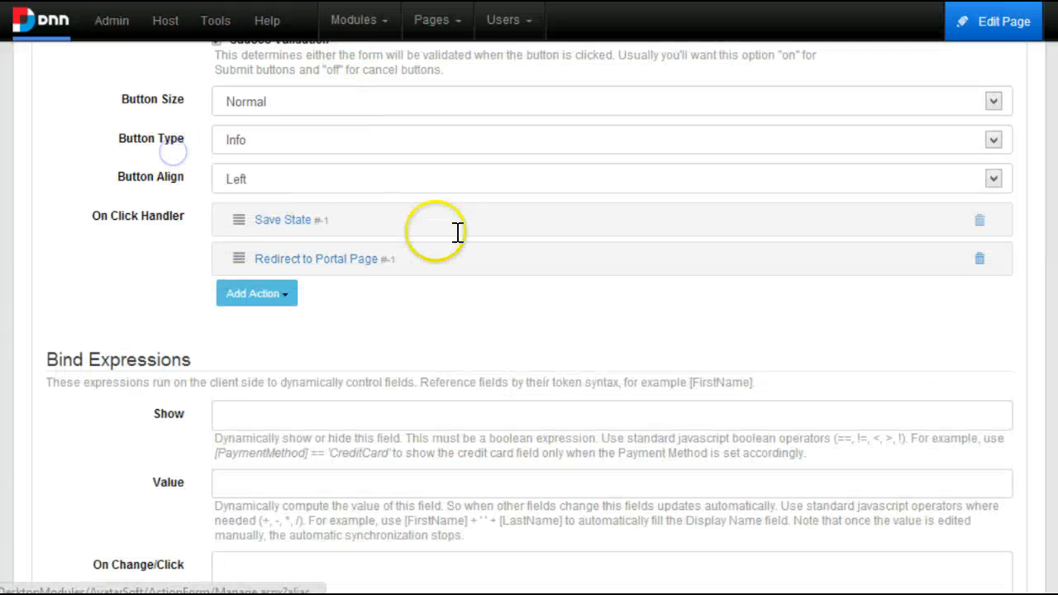
scroll(756, 219, "down", 6)
left_click(979, 382)
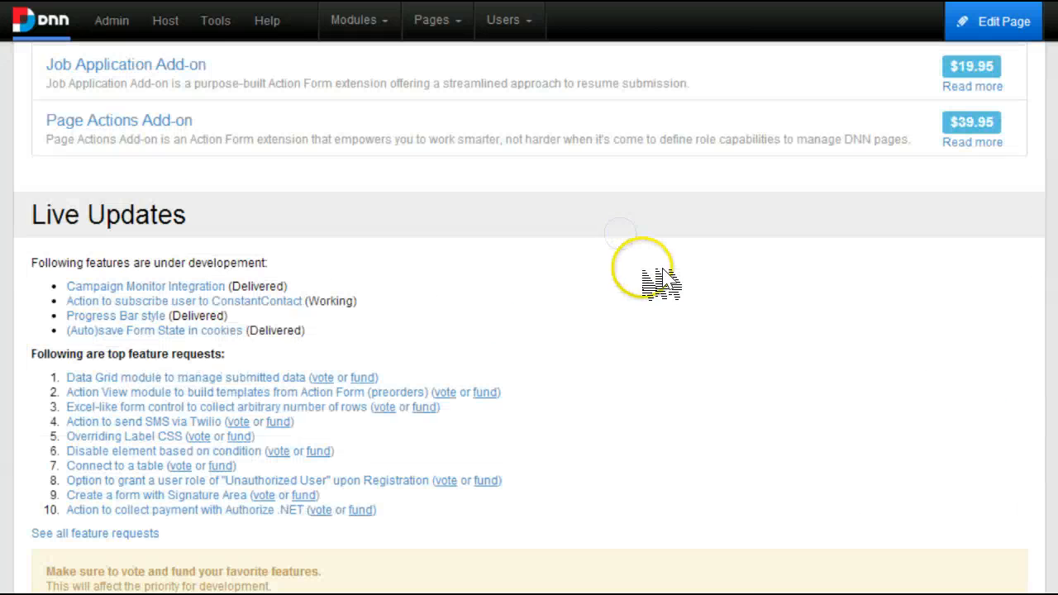
In the form layout, move the Previous button into the empty space before Send on the same row, and return to field editing.
scroll(635, 227, "up", 9)
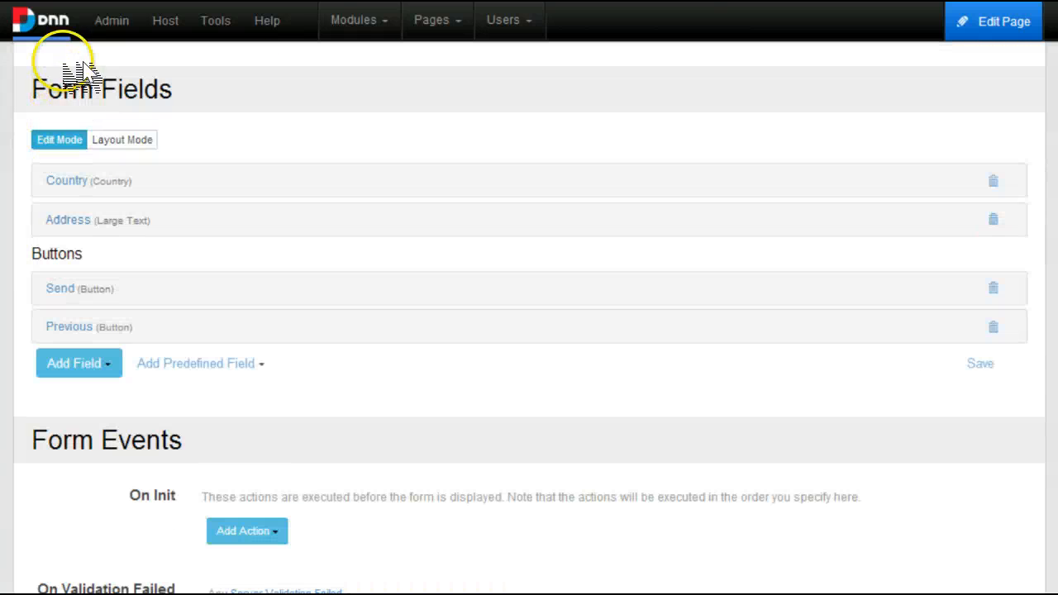
left_click(139, 138)
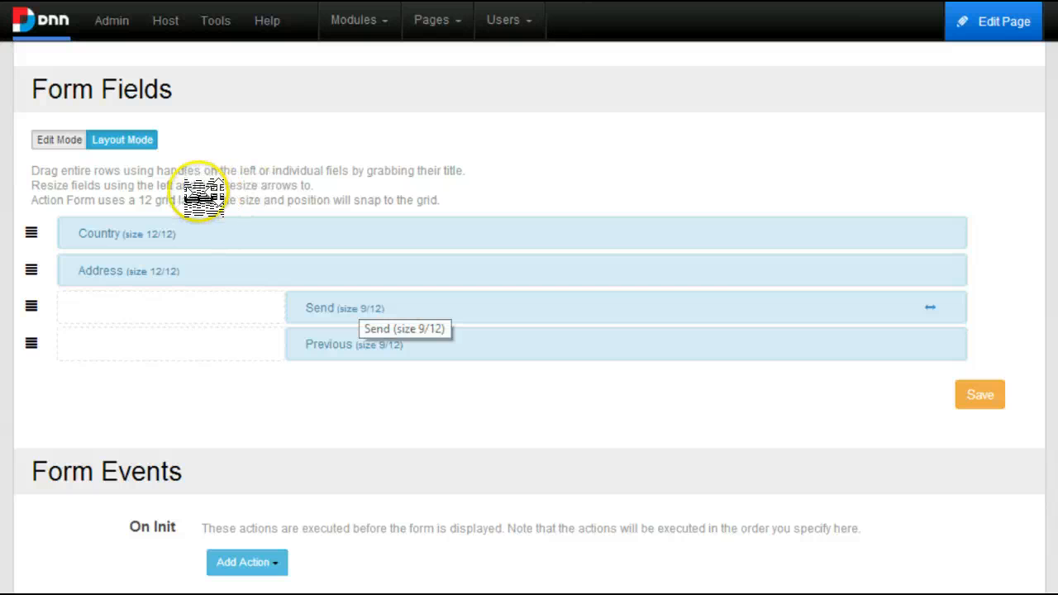
left_click_drag(343, 344, 155, 310)
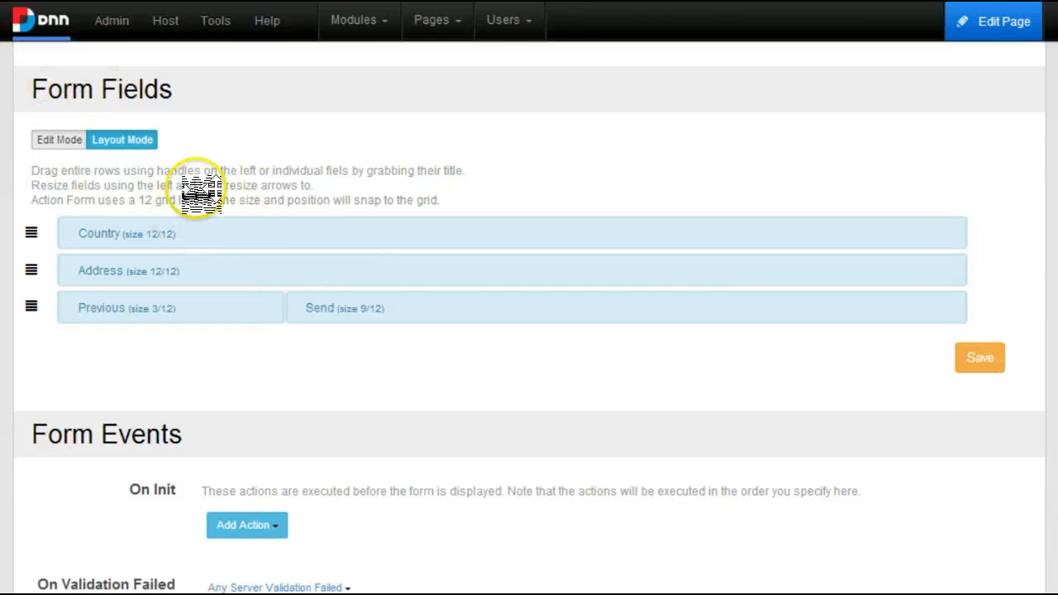
left_click(59, 140)
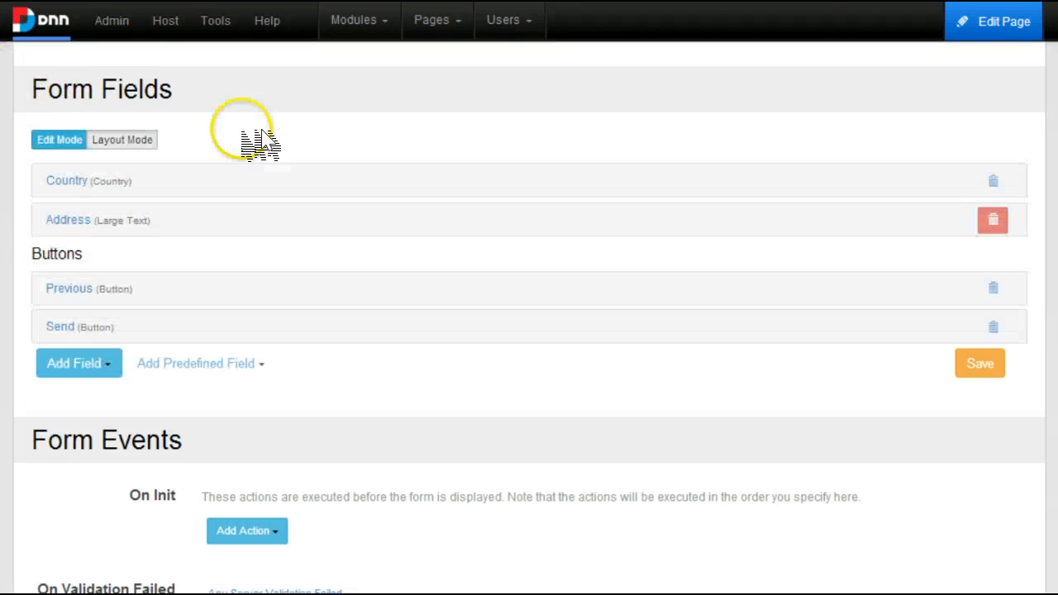
Set the Send button's alignment to Right, save the form fields, and return to the Shipping Details form.
left_click(70, 327)
scroll(294, 310, "down", 5)
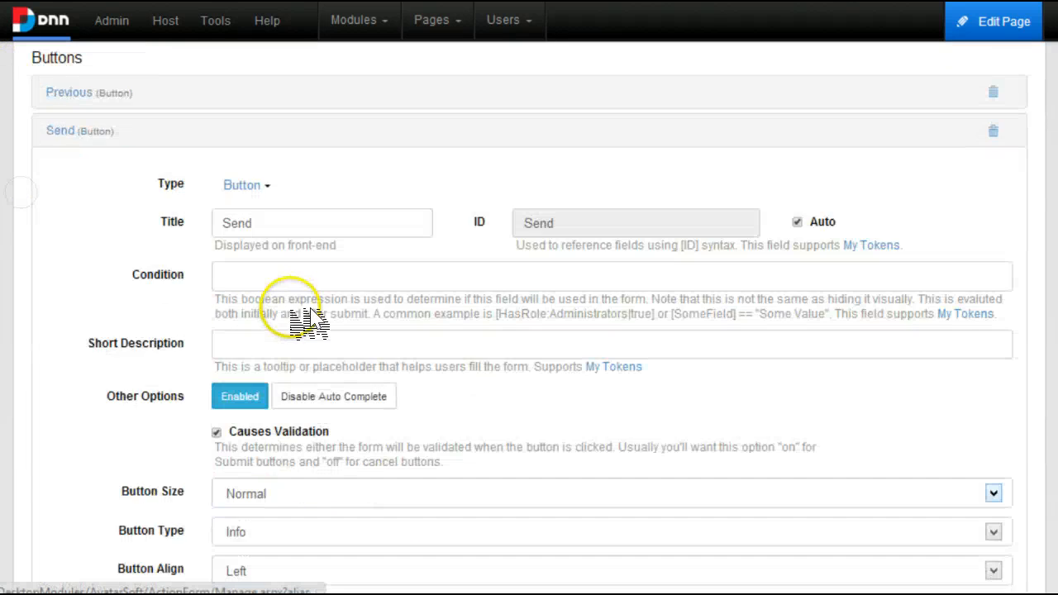
left_click(227, 375)
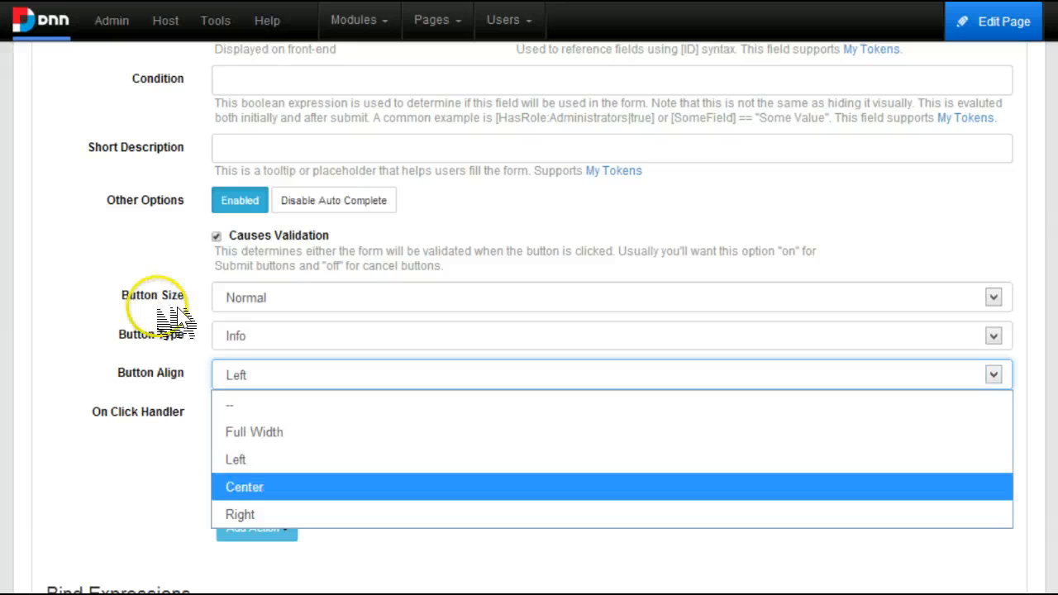
left_click(236, 514)
scroll(579, 330, "down", 10)
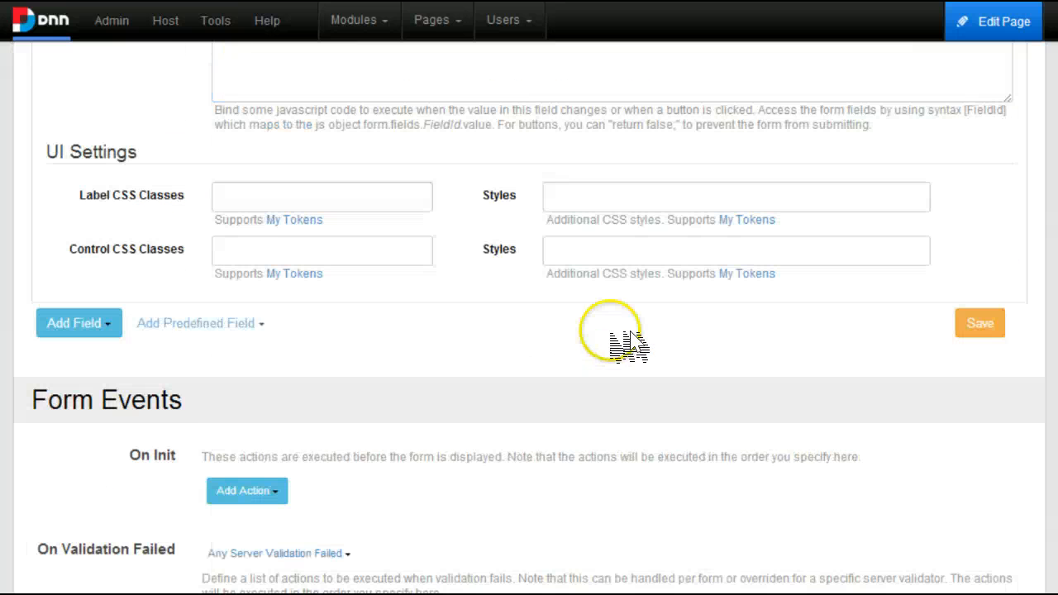
scroll(635, 289, "down", 15)
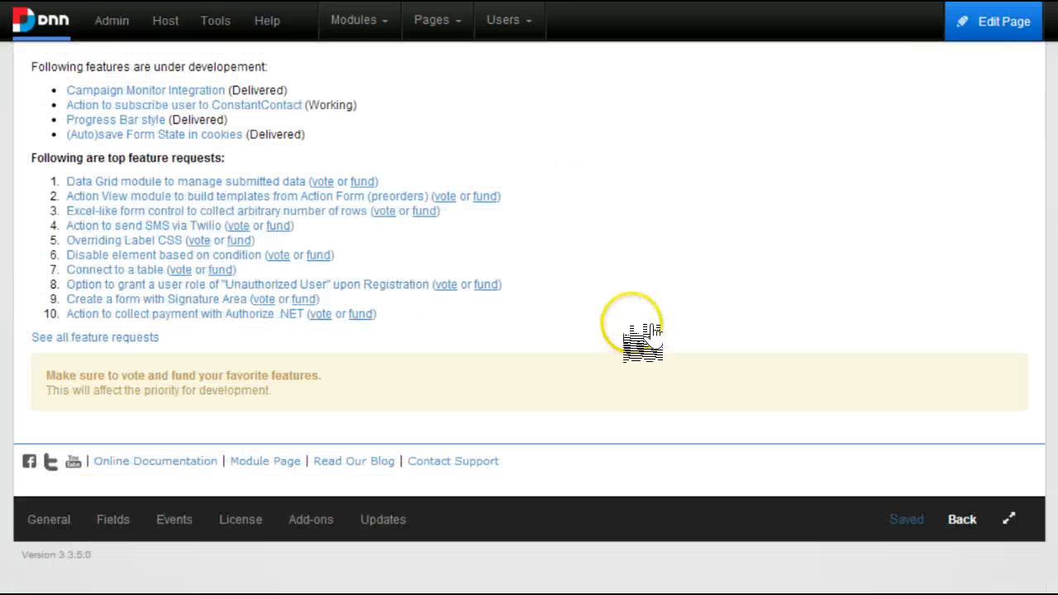
left_click(963, 519)
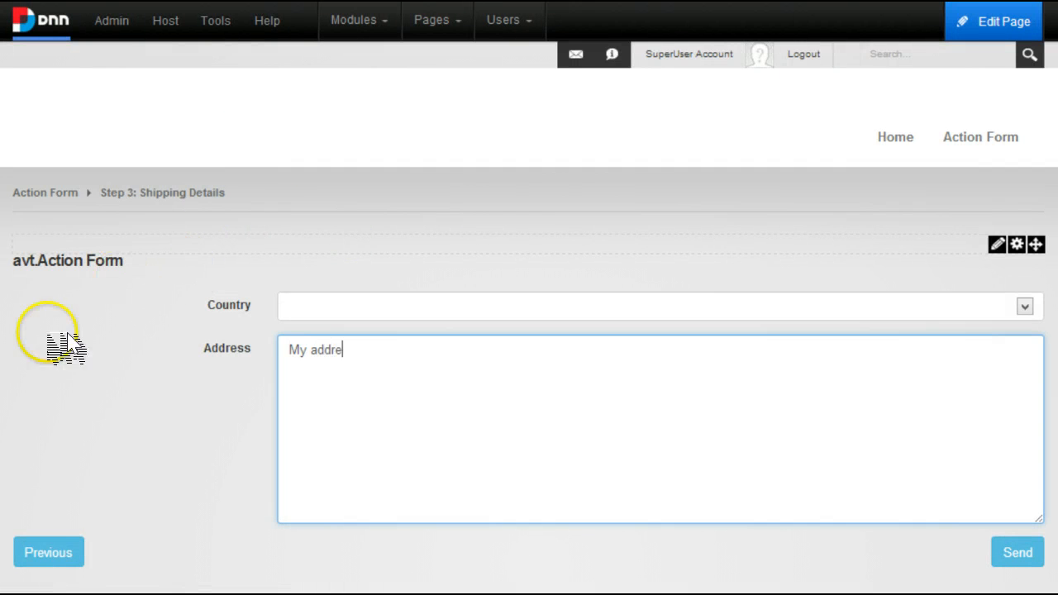
Fill in Address as "My address", go back to the Choose products step, and return to Shipping Details.
type("ss")
left_click(48, 552)
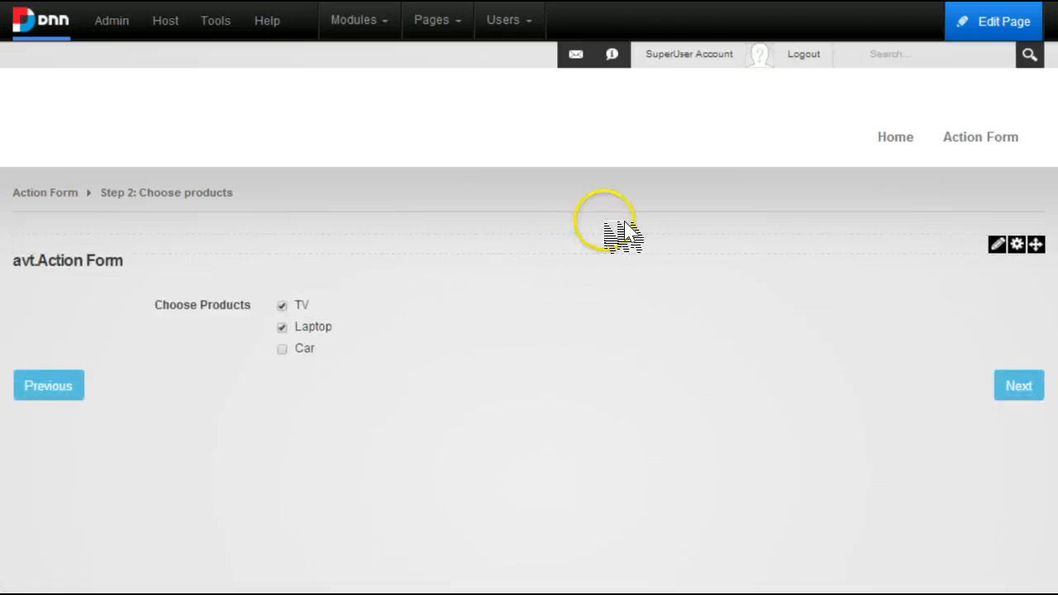
left_click(1018, 386)
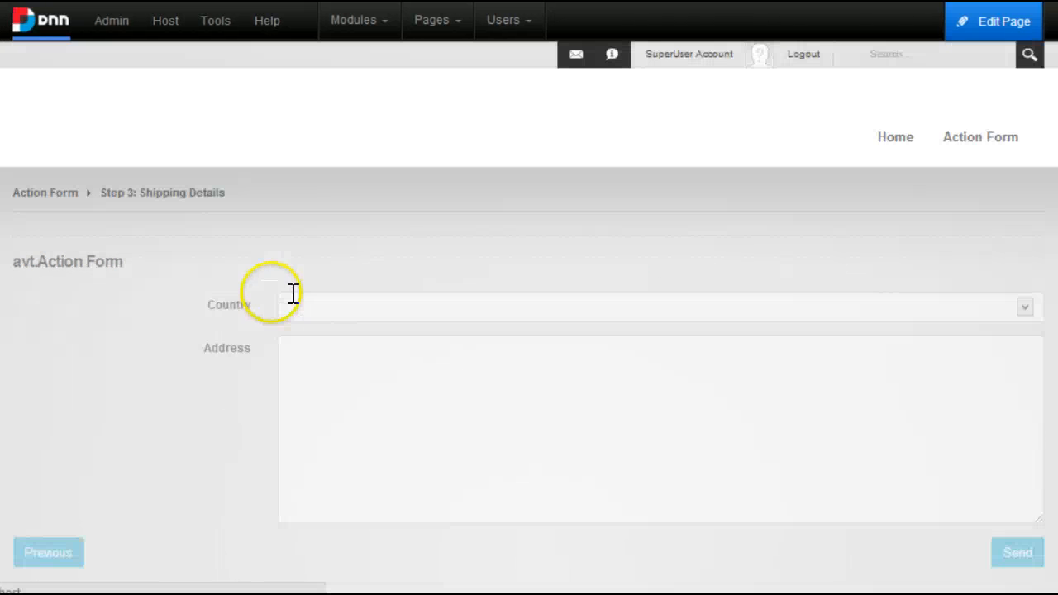
Add a Load State action with the key ShippingInfo to the On Init event of the Shipping Details form.
mouse_move(998, 245)
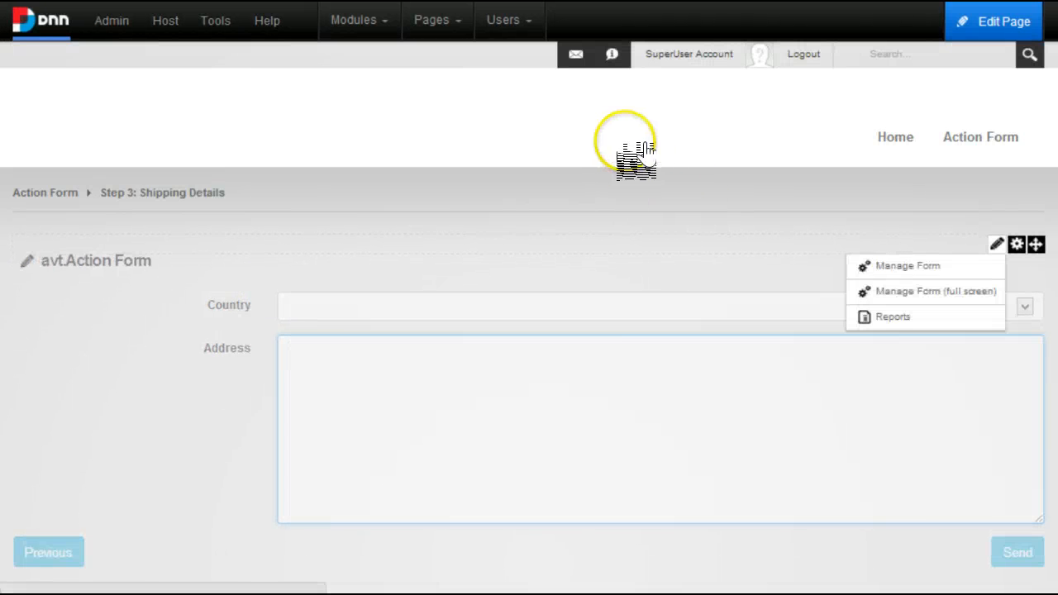
left_click(908, 266)
scroll(52, 330, "down", 10)
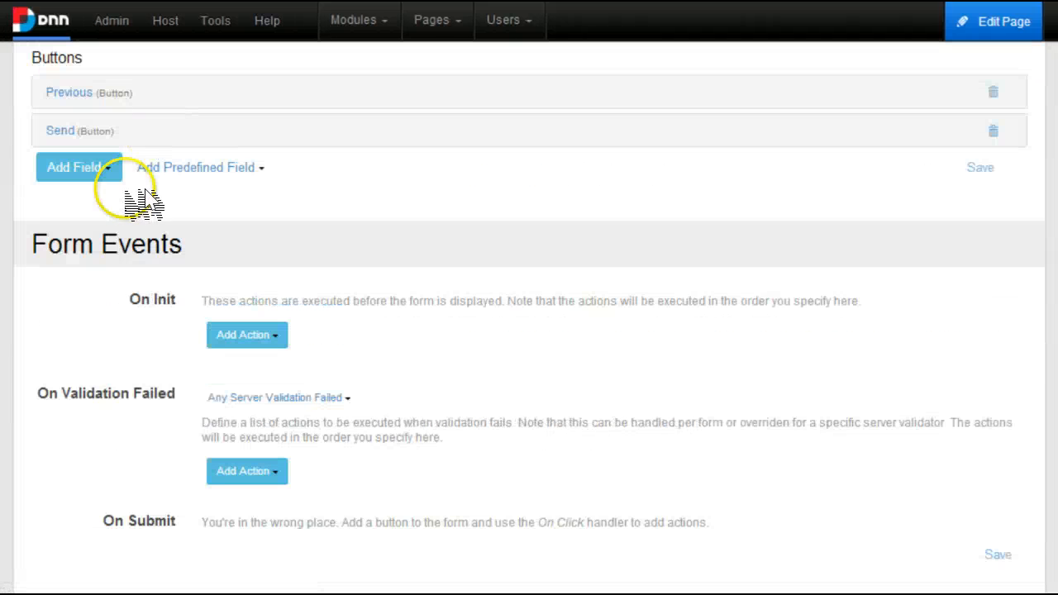
left_click(246, 335)
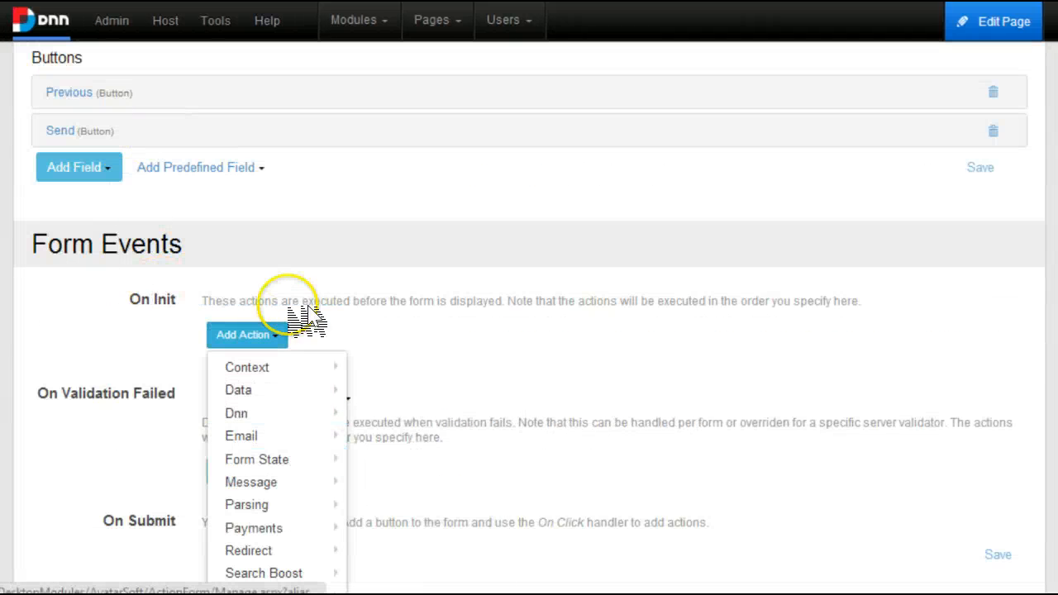
mouse_move(248, 436)
mouse_move(256, 460)
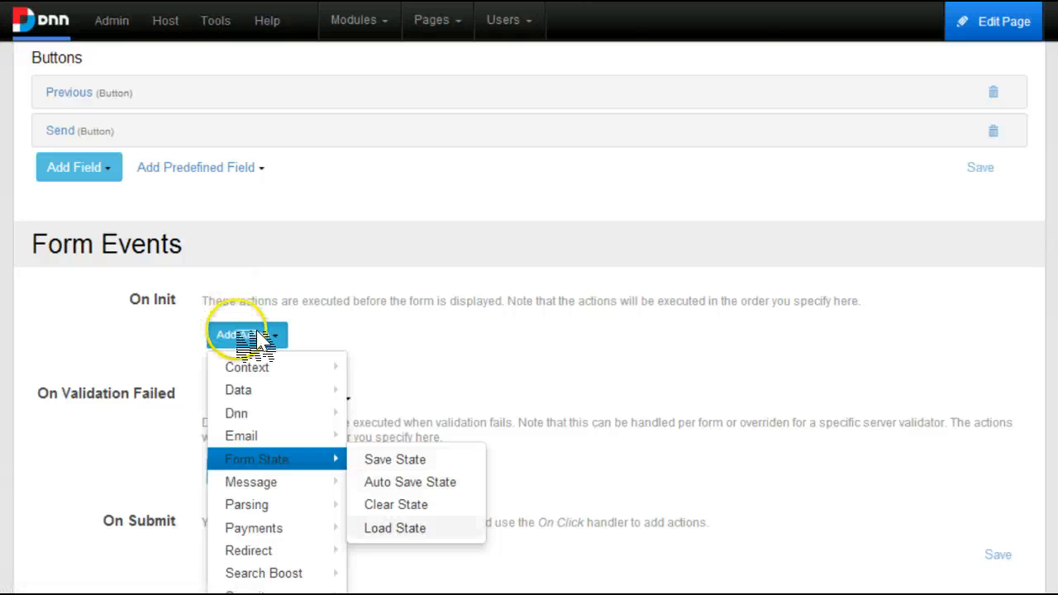
left_click(410, 526)
scroll(270, 299, "down", 2)
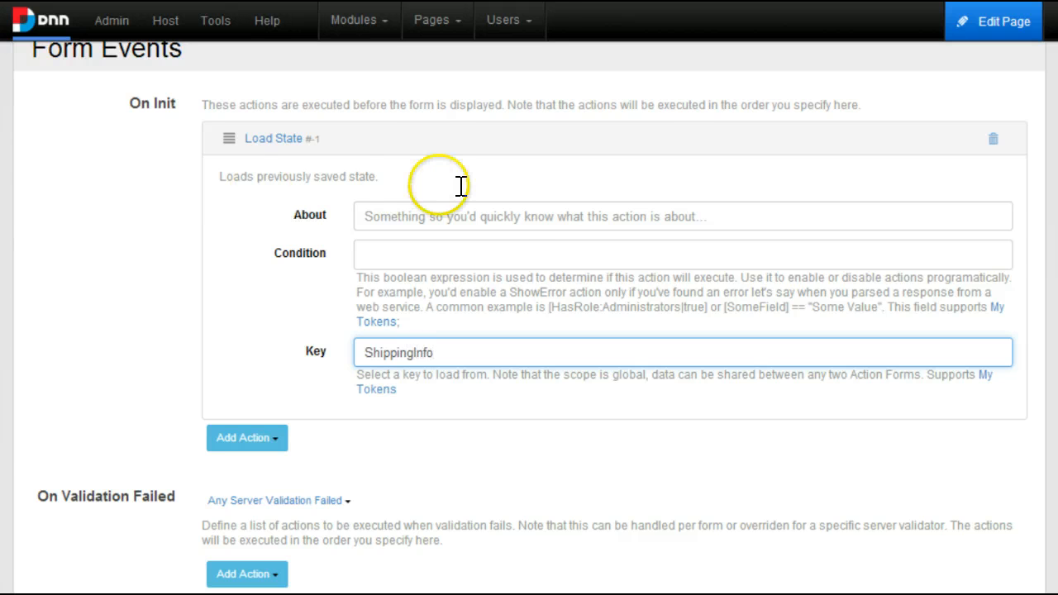
Save the form events and return to the Shipping Details page.
scroll(604, 300, "down", 2)
scroll(665, 329, "down", 3)
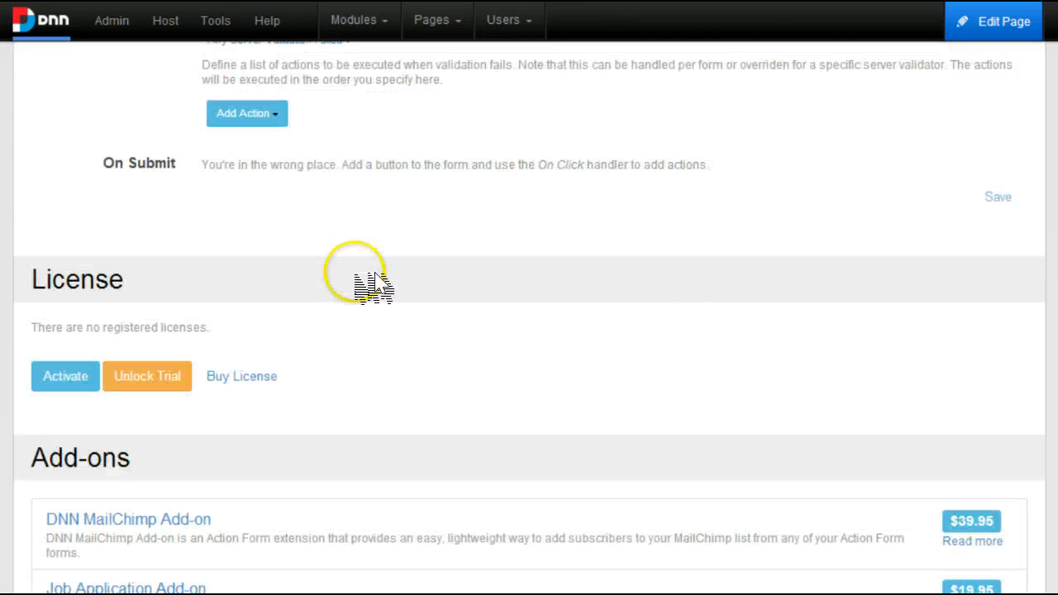
scroll(683, 312, "down", 3)
scroll(681, 184, "up", 2)
scroll(668, 111, "down", 8)
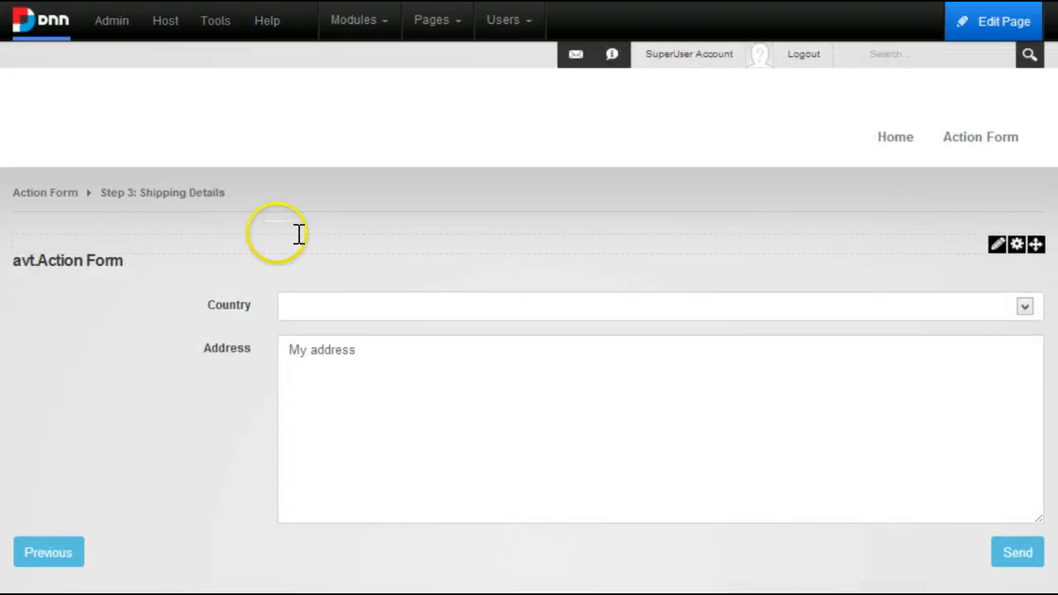
Check the loaded Address text, go back to the first form step, and advance again to Shipping Details.
left_click(298, 215)
left_click_drag(298, 215, 261, 228)
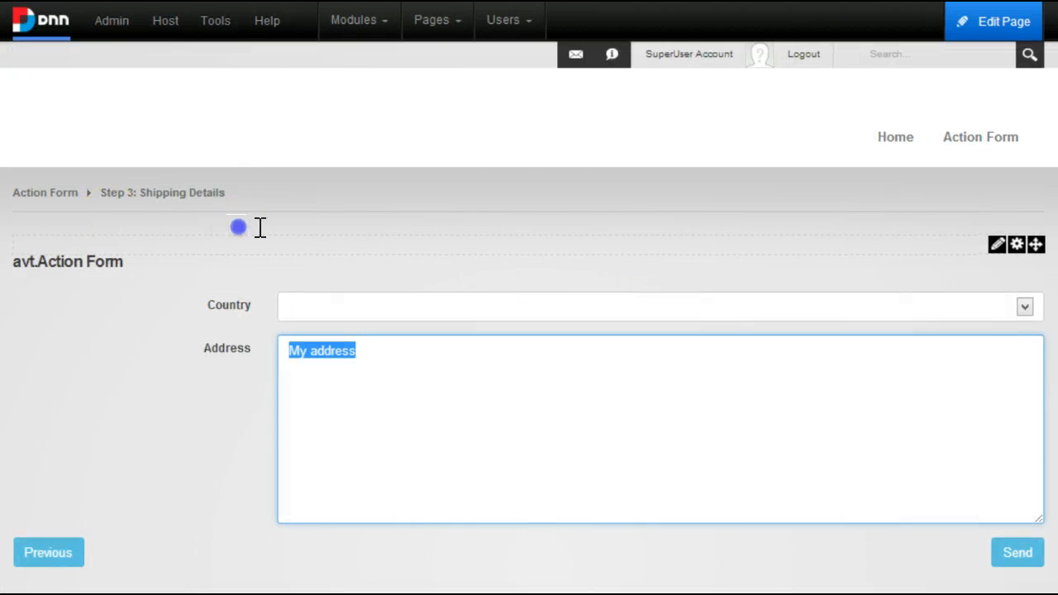
left_click(261, 228)
left_click(48, 552)
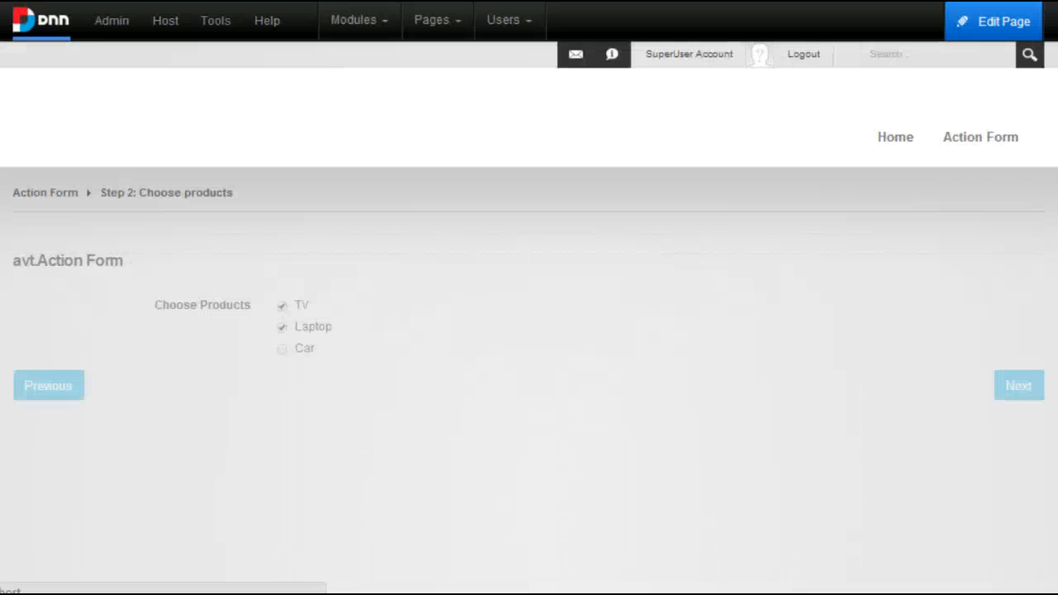
left_click(40, 386)
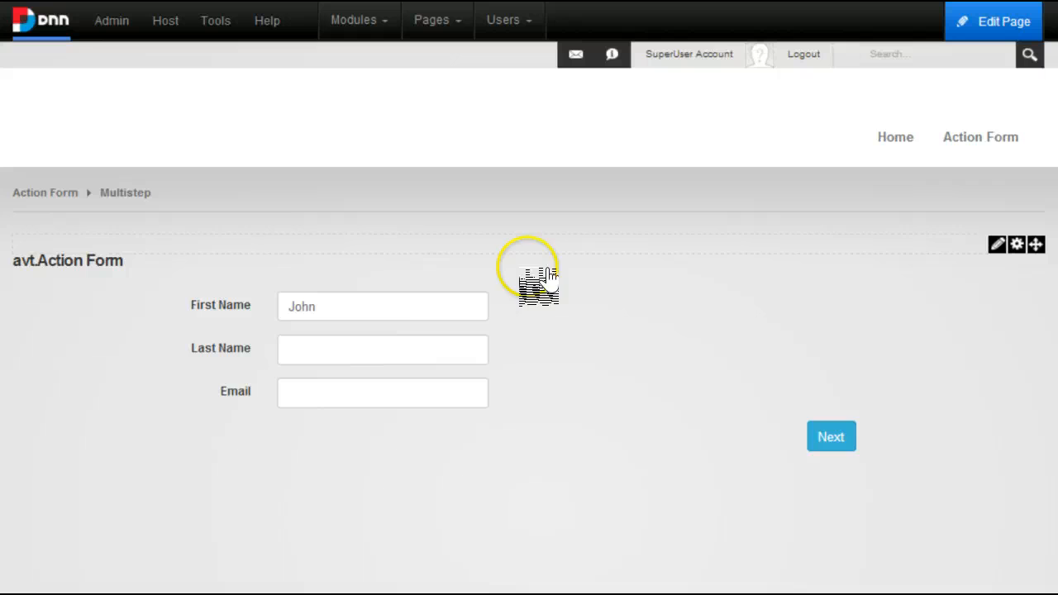
left_click(831, 437)
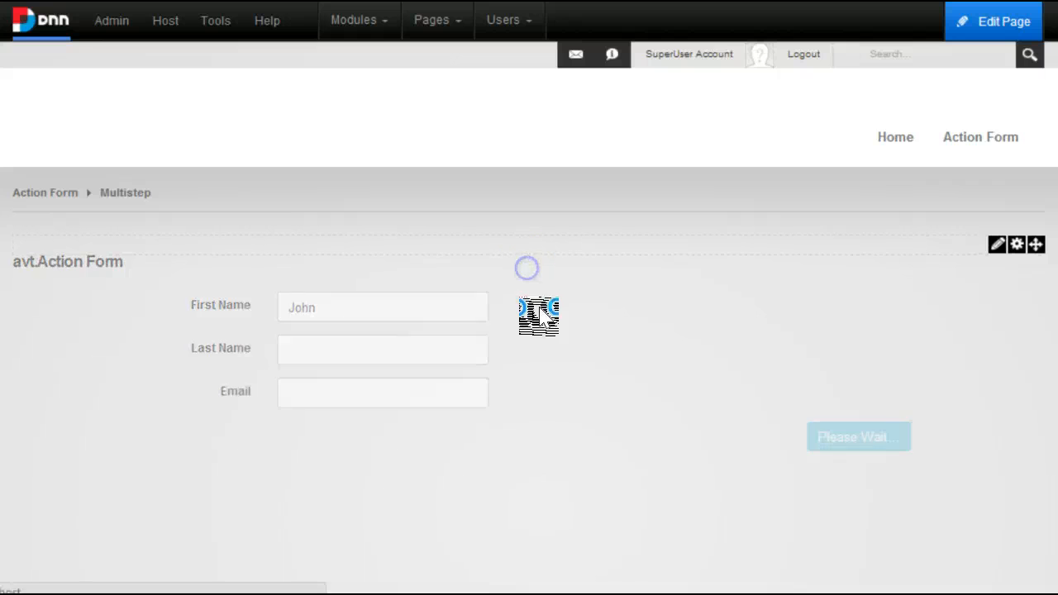
left_click(1019, 386)
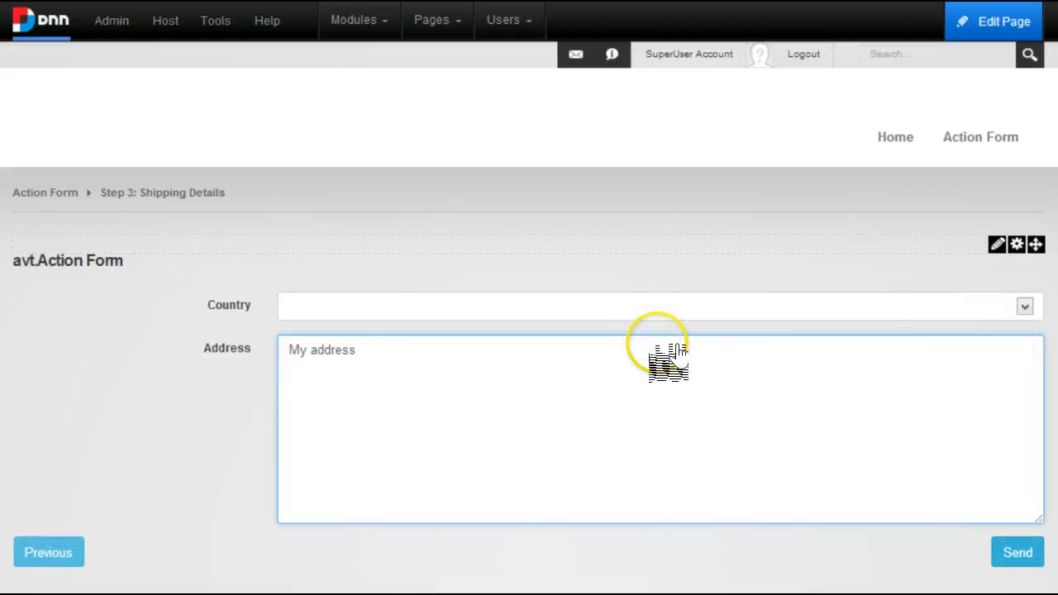
Check the navigation from Shipping Details back to the first step, forward to Choose products, and back to the first step.
scroll(631, 310, "down", 1)
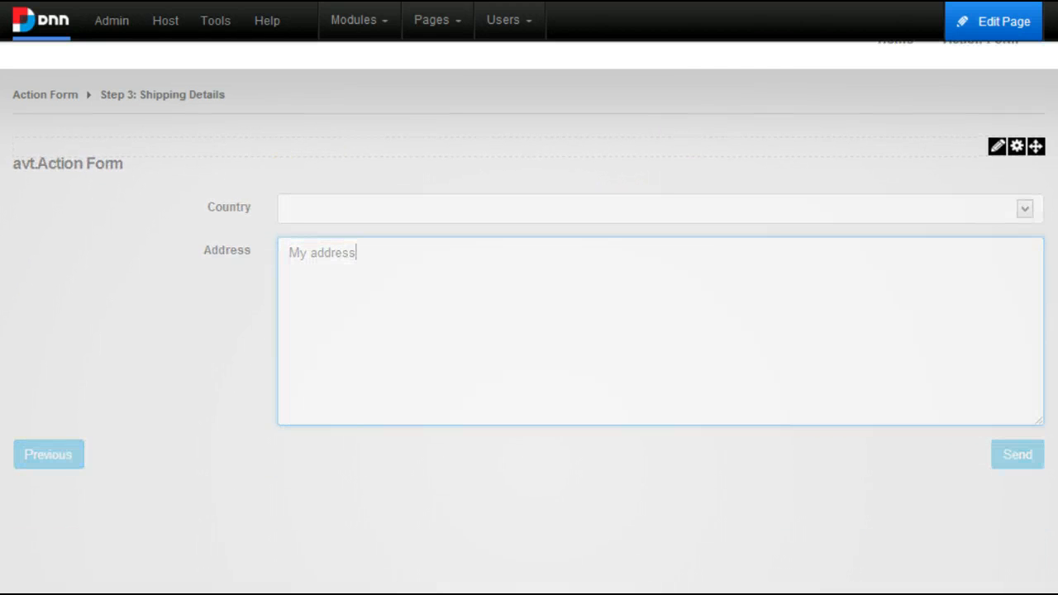
left_click(24, 290)
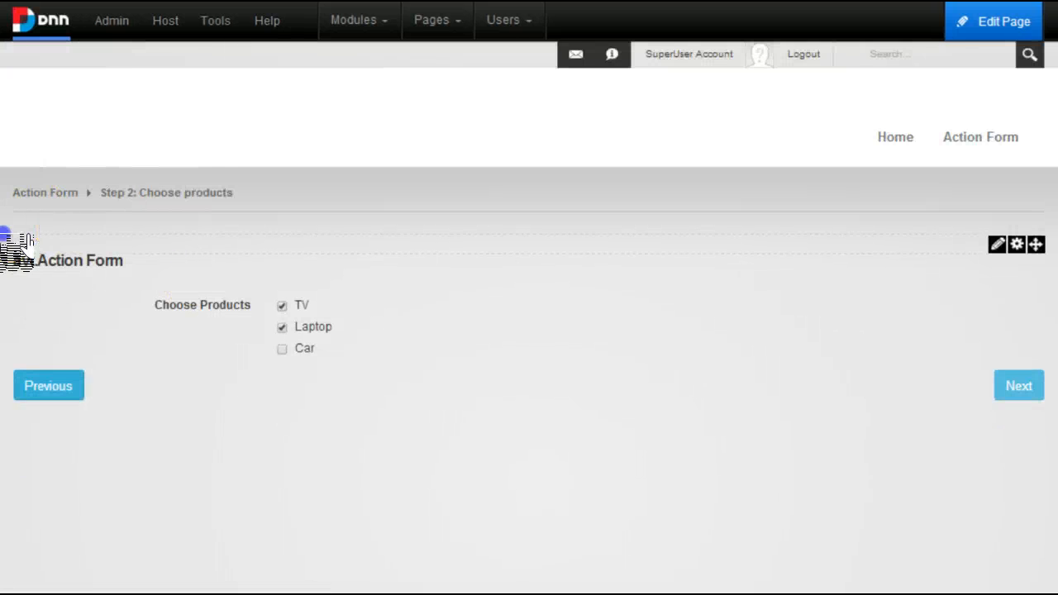
left_click(48, 386)
left_click(831, 437)
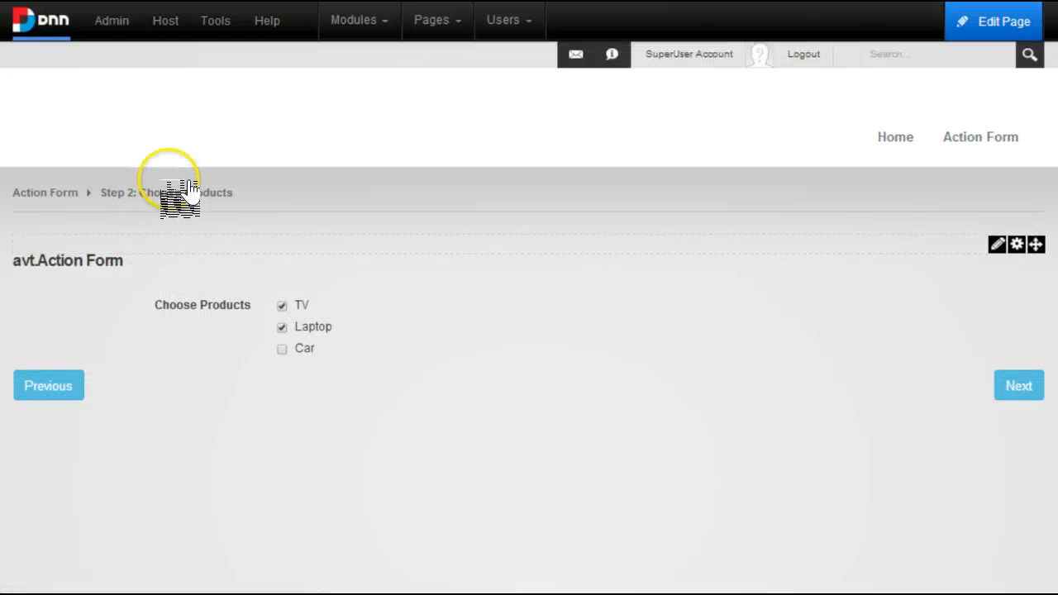
left_click(48, 385)
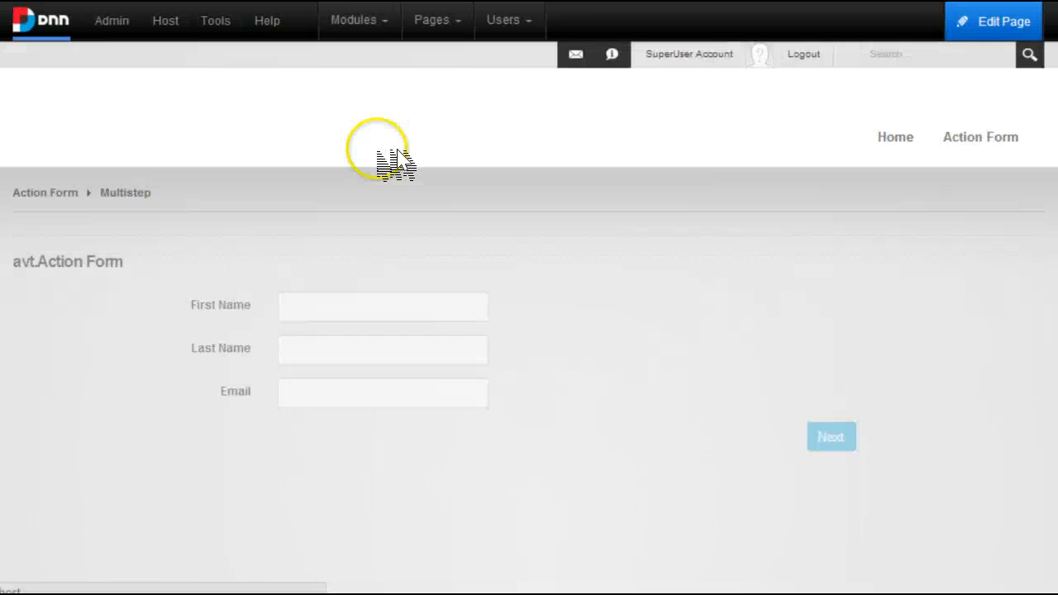
Add a Multiple Choice (with Dropdown) field titled Business Role to the Multistep form, with the items Project Manager and Maintenance Staff.
mouse_move(997, 244)
left_click(919, 266)
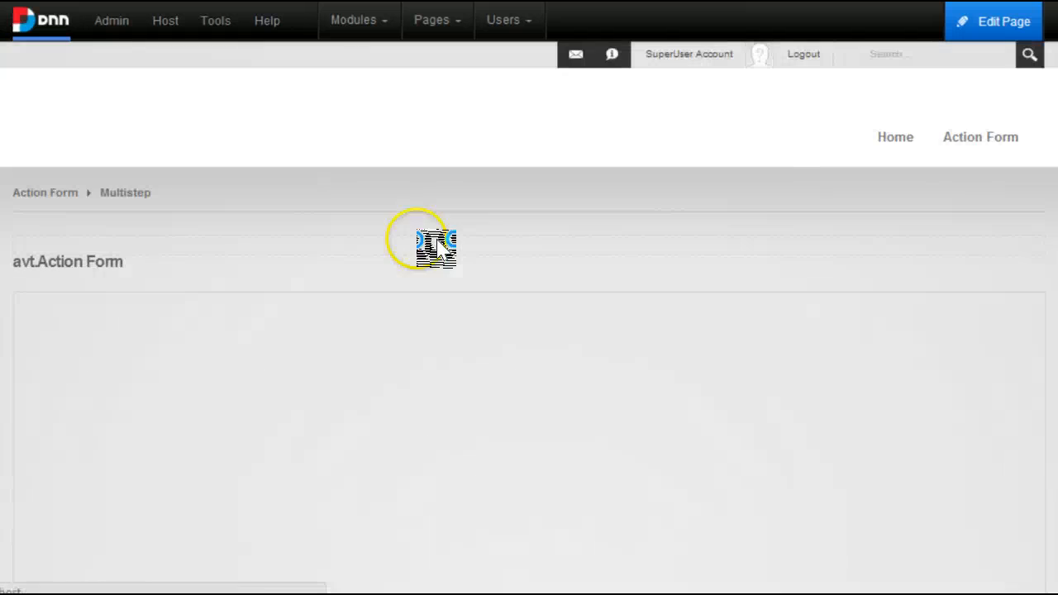
scroll(182, 278, "down", 2)
scroll(183, 286, "down", 3)
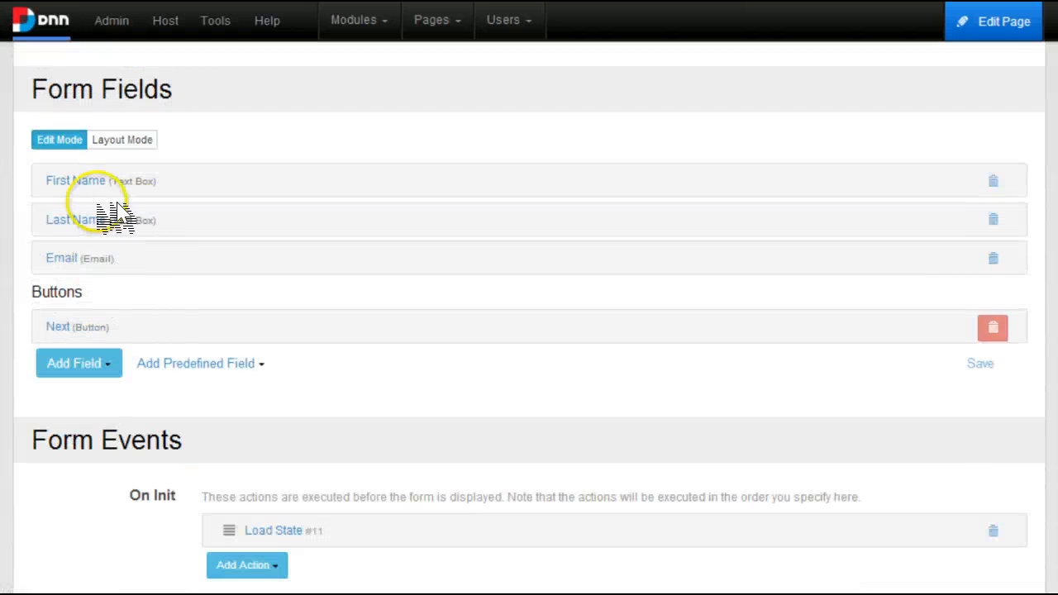
left_click(79, 364)
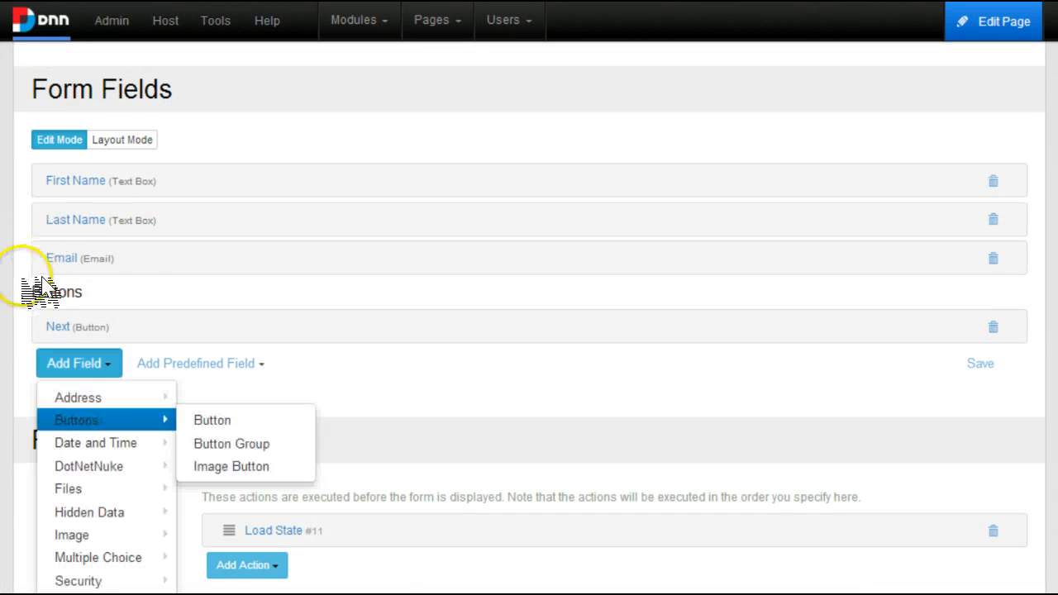
scroll(83, 423, "down", 1)
mouse_move(107, 459)
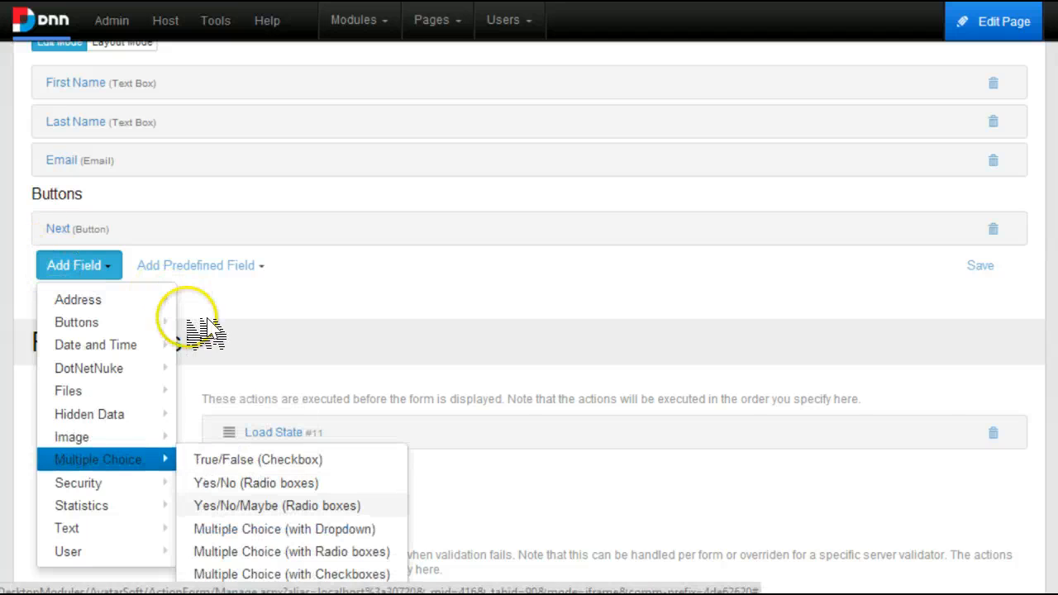
left_click(248, 529)
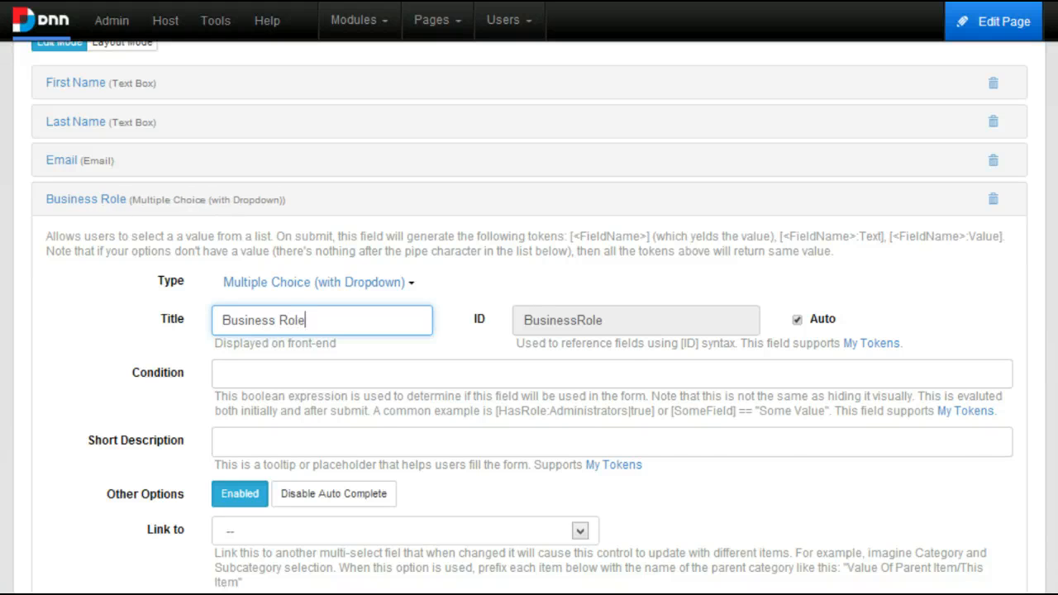
scroll(24, 265, "down", 3)
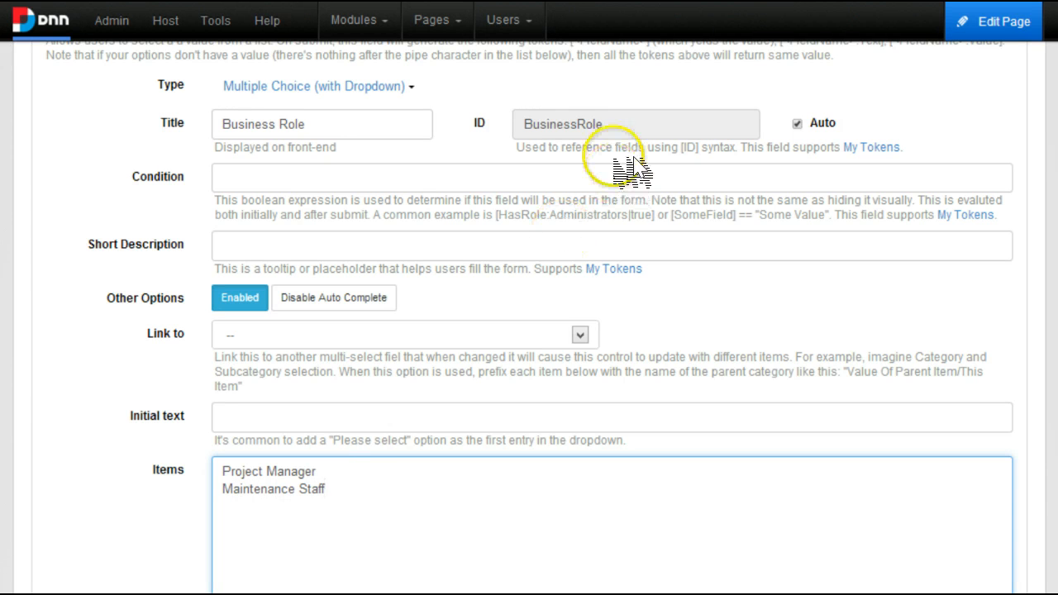
Assign the value pm to Project Manager and staff to Maintenance Staff in the Business Role items, and save the form fields.
scroll(437, 289, "down", 3)
scroll(388, 257, "up", 3)
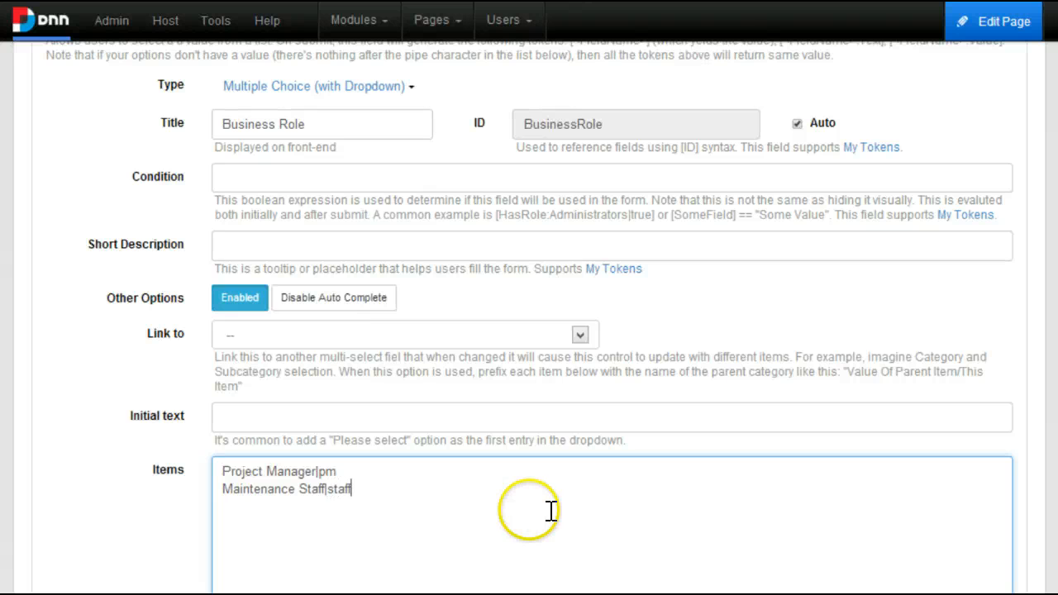
key("Down")
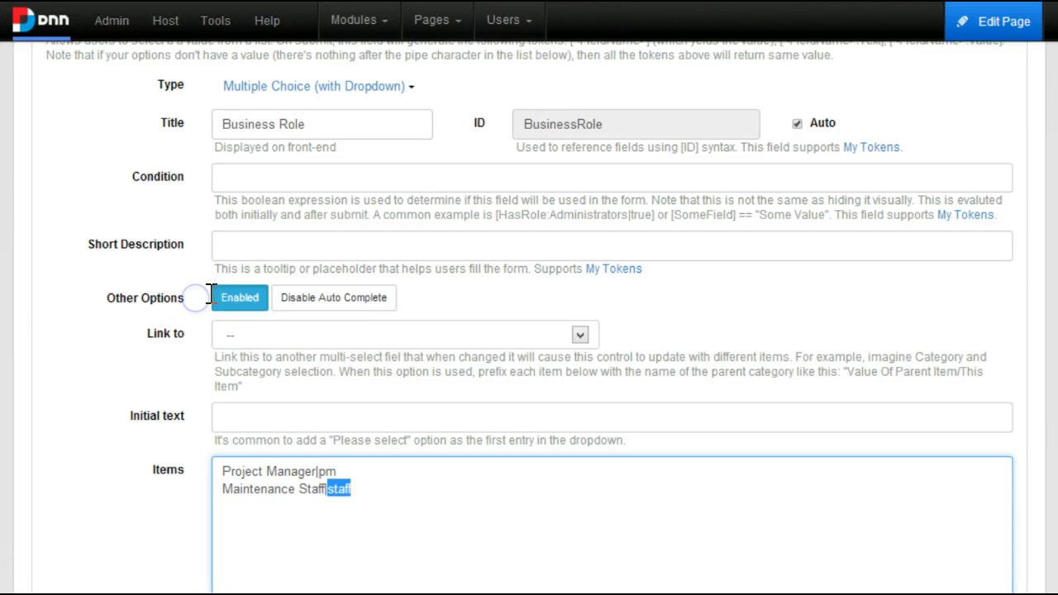
scroll(251, 341, "down", 2)
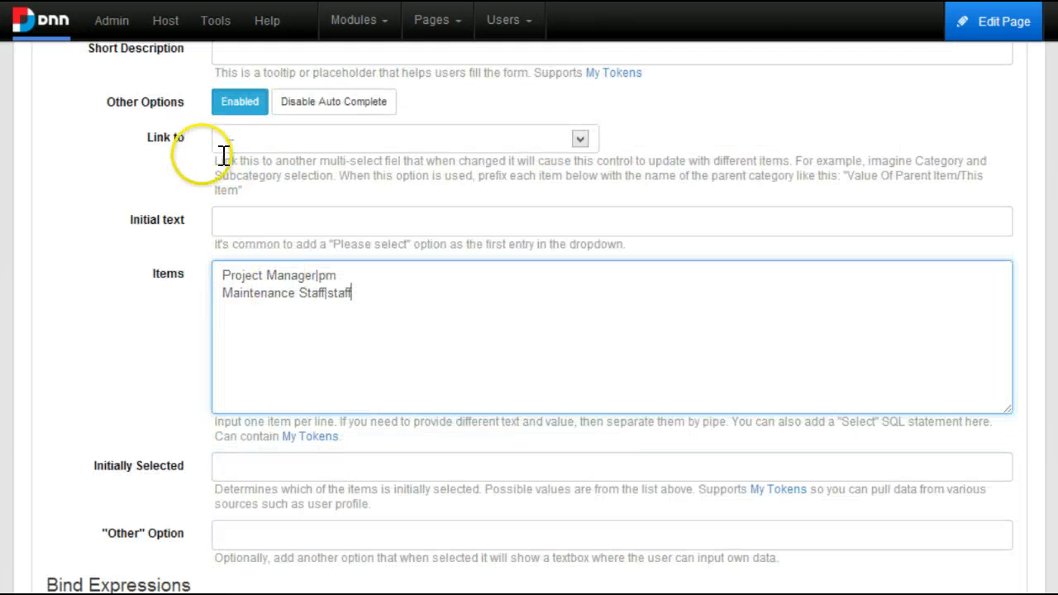
scroll(330, 265, "down", 12)
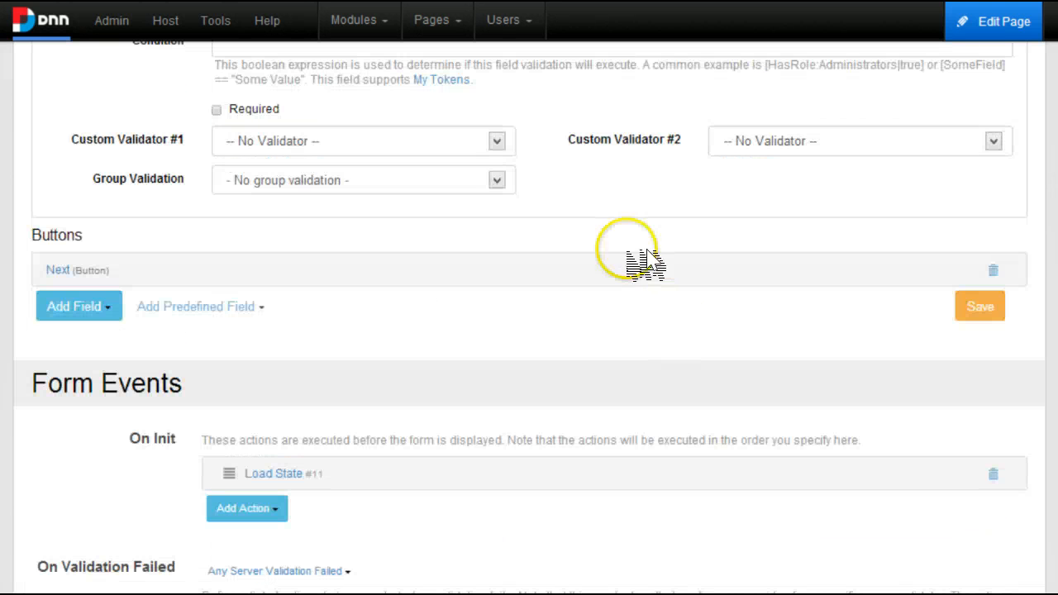
left_click(631, 183)
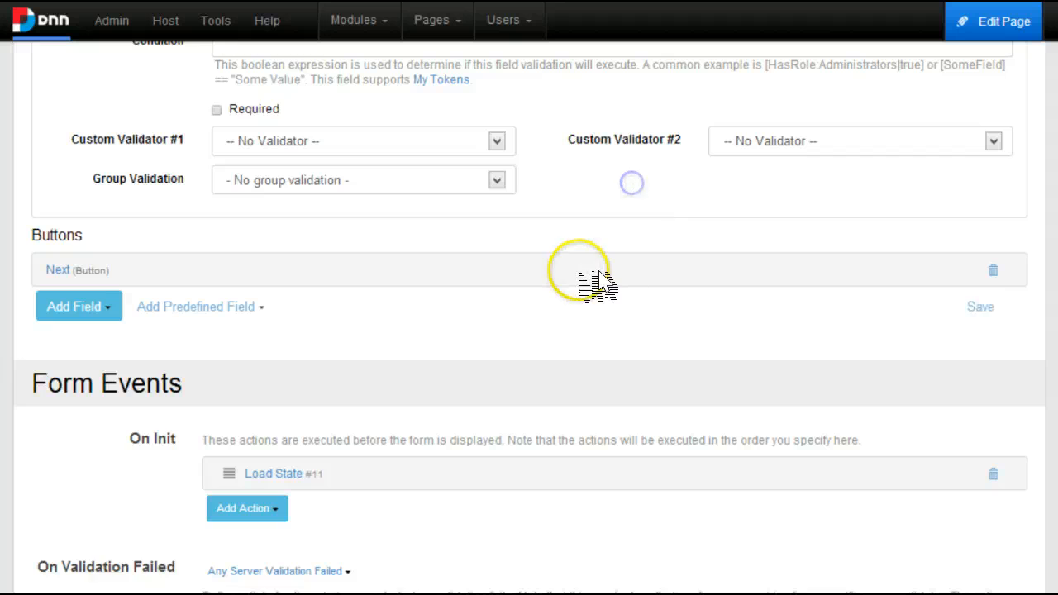
key("End")
scroll(493, 282, "up", 6)
scroll(511, 285, "up", 15)
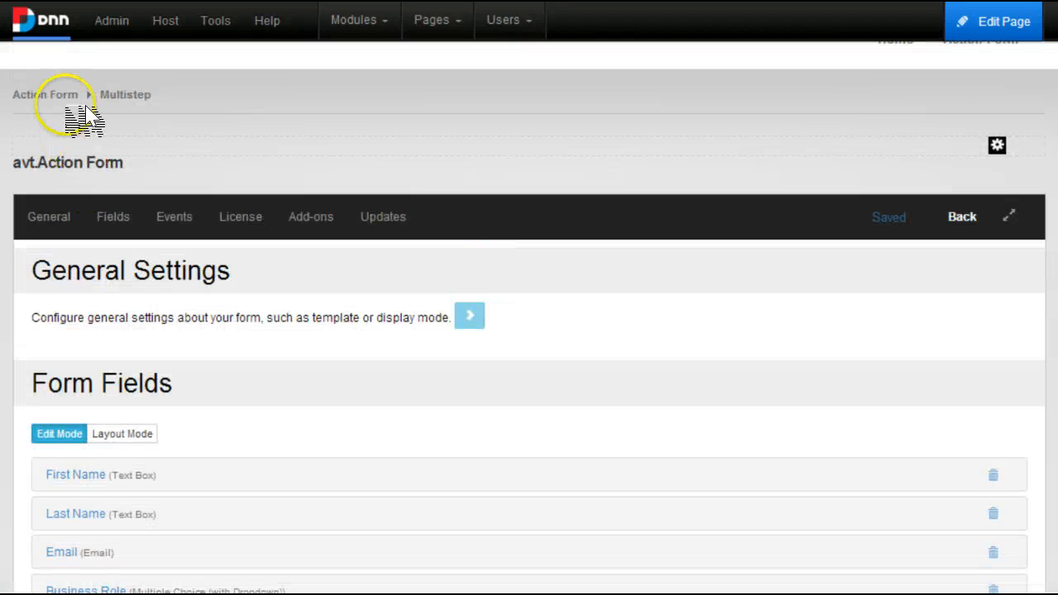
Return to the Multistep page, check the Business Role dropdown's options and choose Project Manager.
left_click(125, 94)
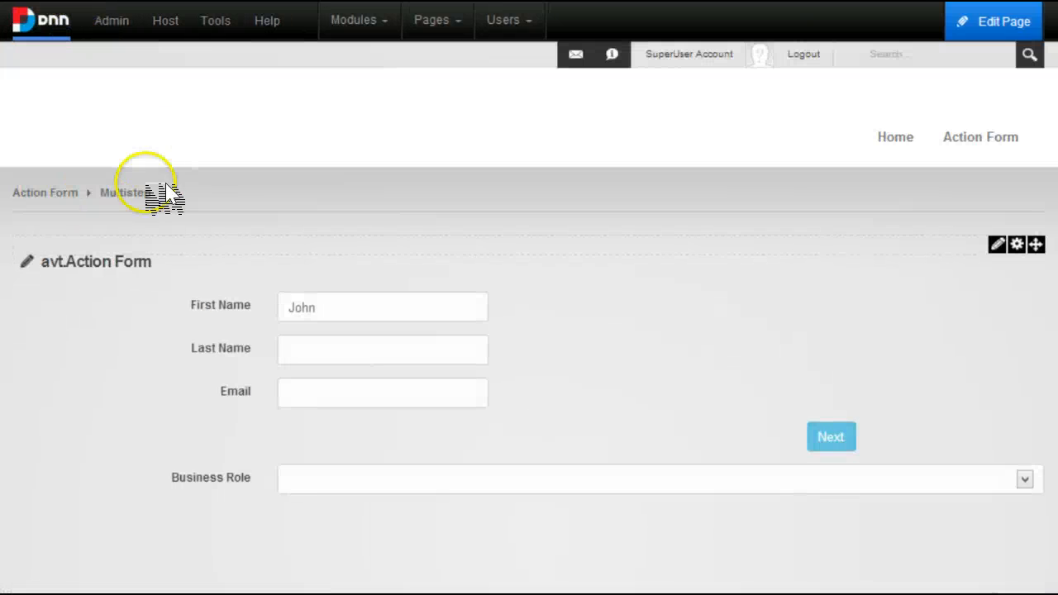
scroll(145, 182, "down", 1)
left_click(562, 381)
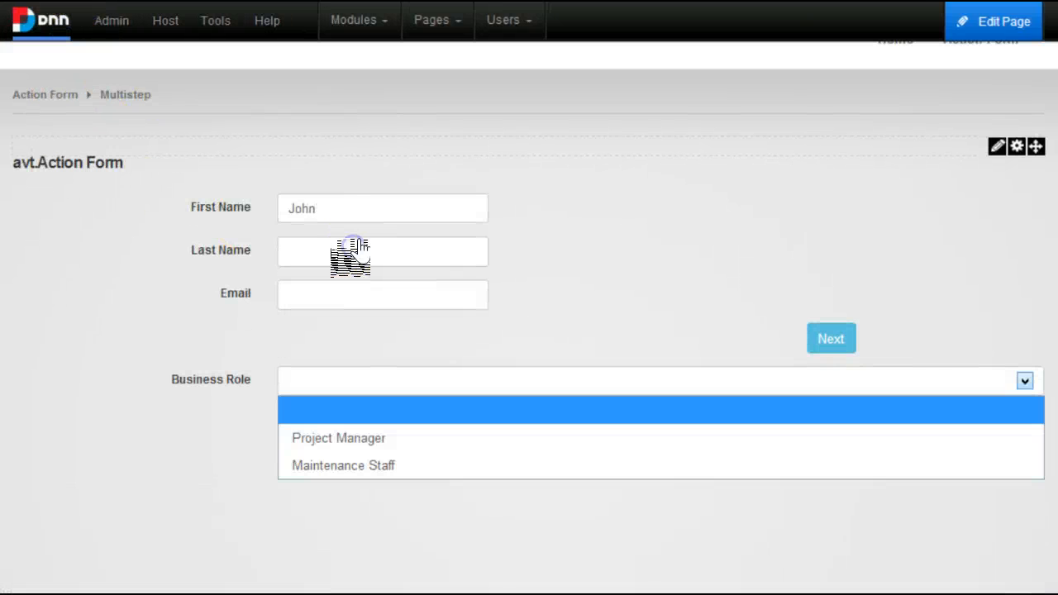
left_click(526, 380)
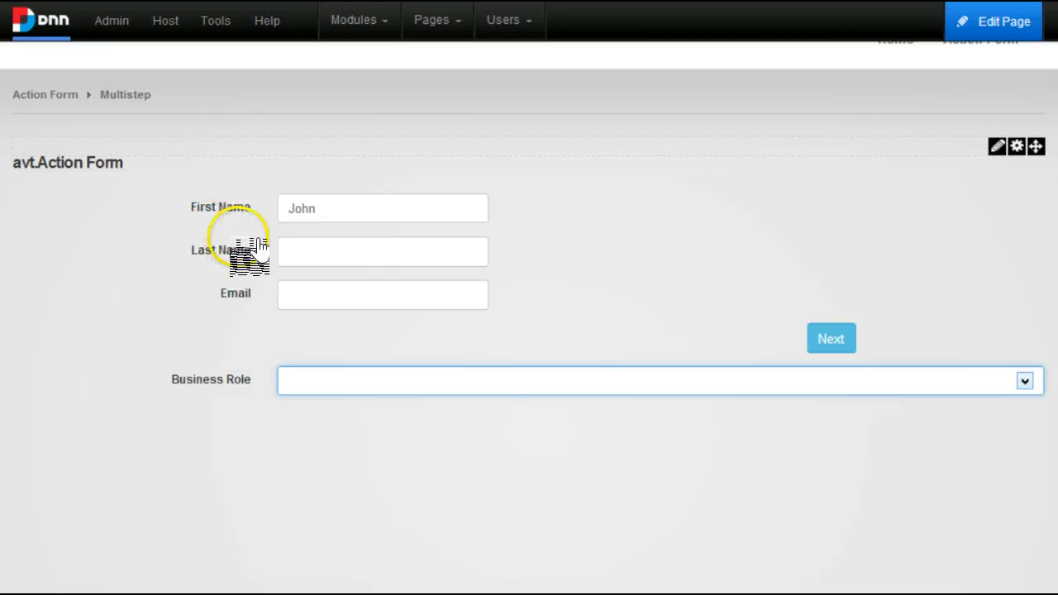
left_click(392, 386)
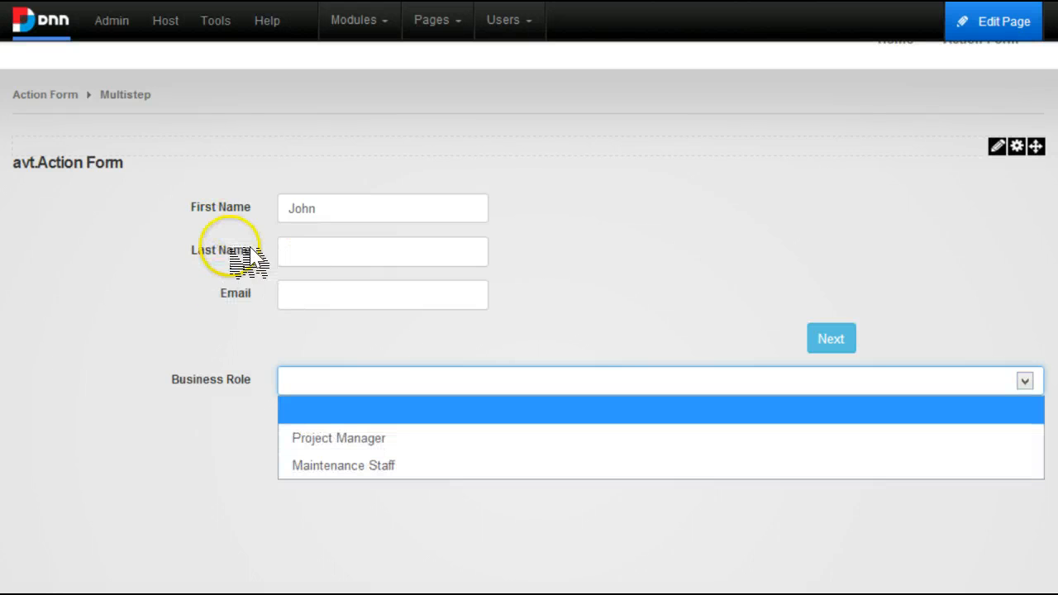
left_click(339, 438)
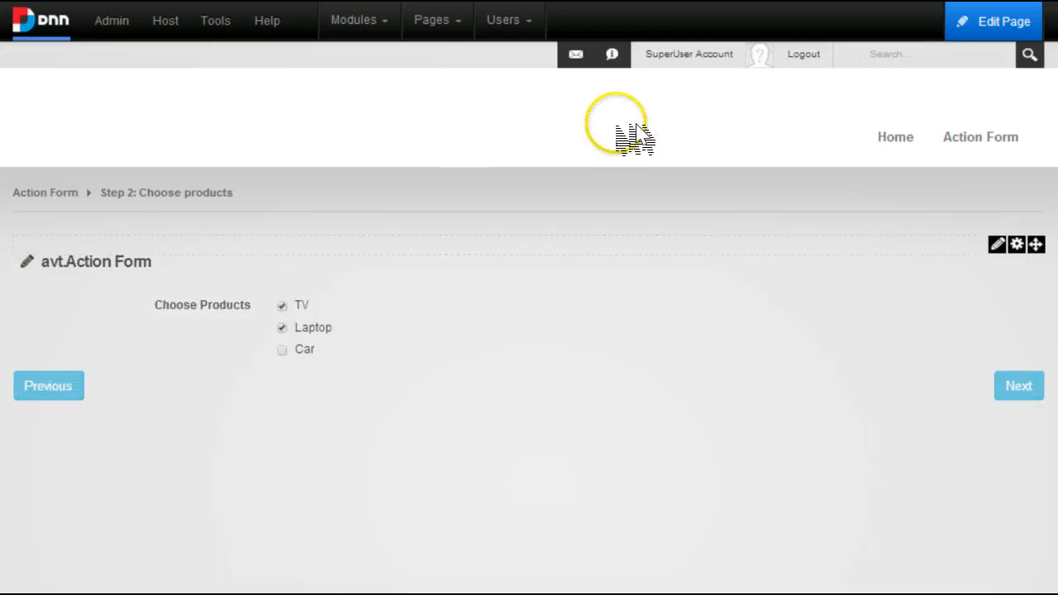
Open the form management of the Step 2: Choose products page and go to its form fields.
mouse_move(998, 244)
left_click(910, 267)
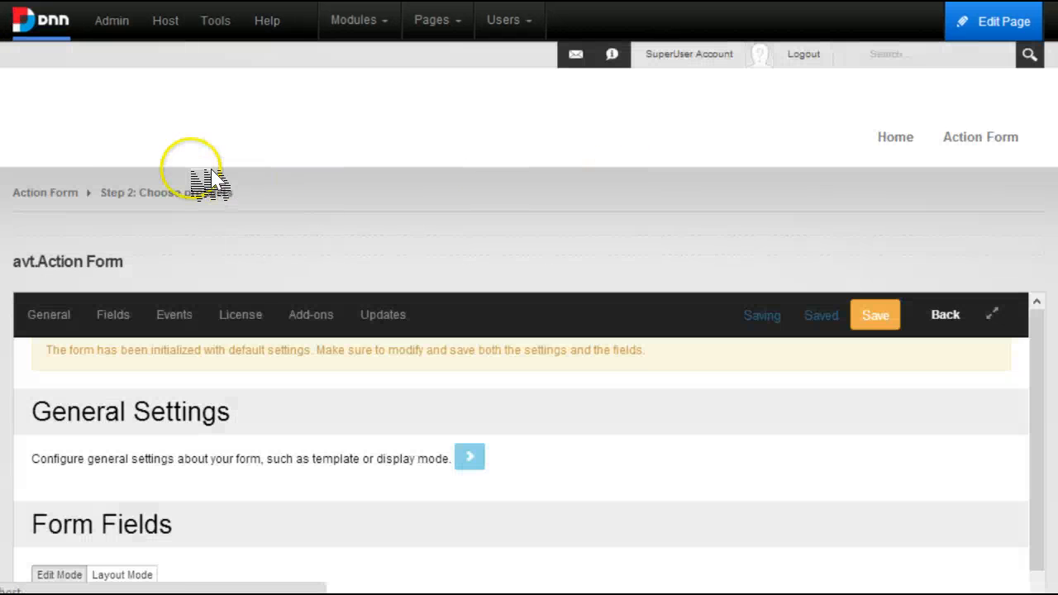
scroll(430, 242, "down", 2)
scroll(215, 166, "up", 1)
left_click(154, 96)
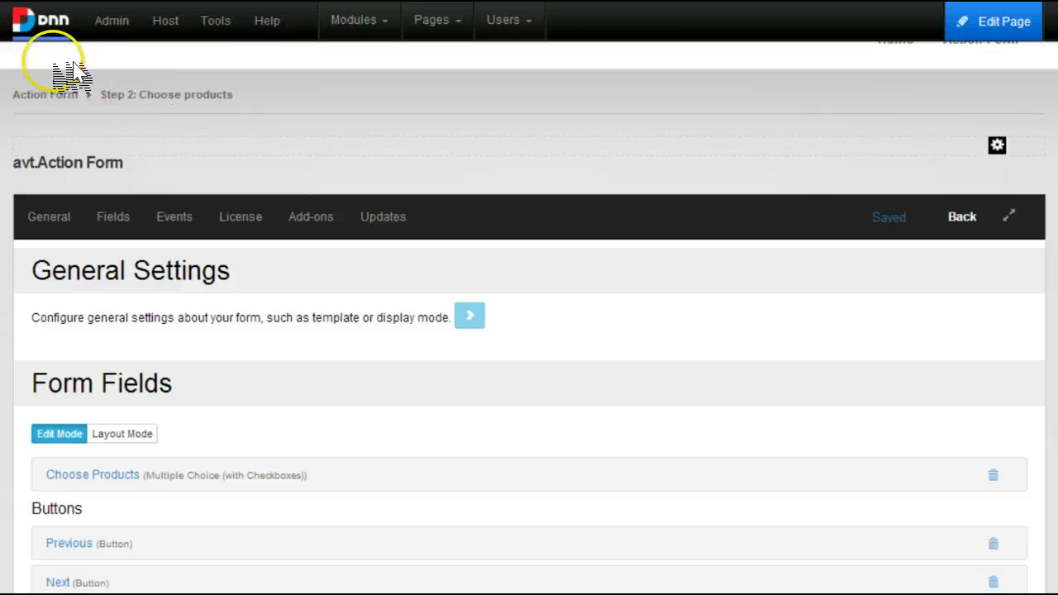
scroll(124, 74, "down", 1)
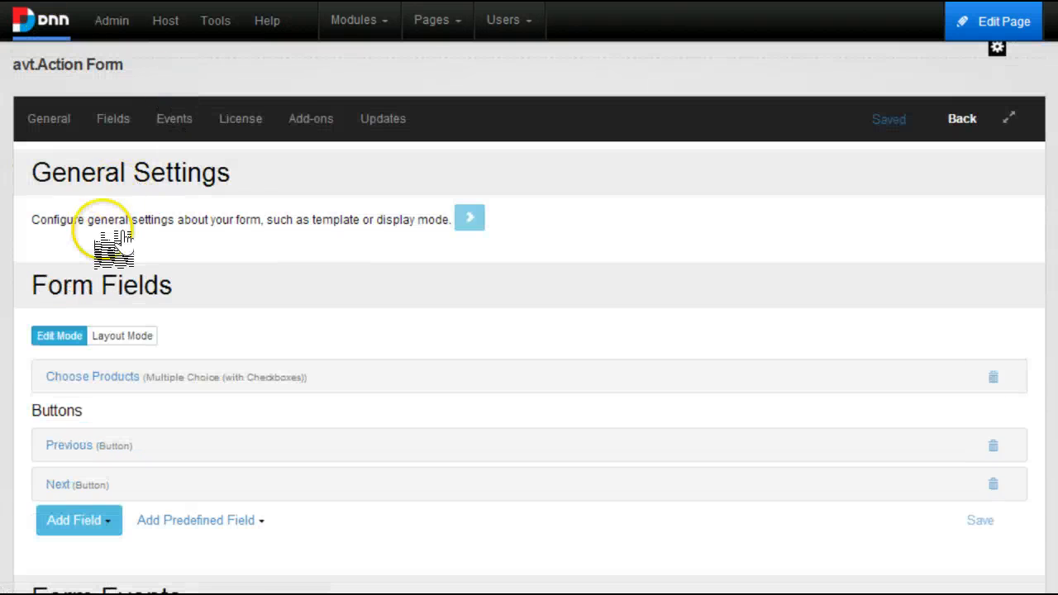
scroll(66, 223, "down", 2)
Examine the settings and items list of the Choose Products checkbox field, and collapse the field again.
left_click(46, 178)
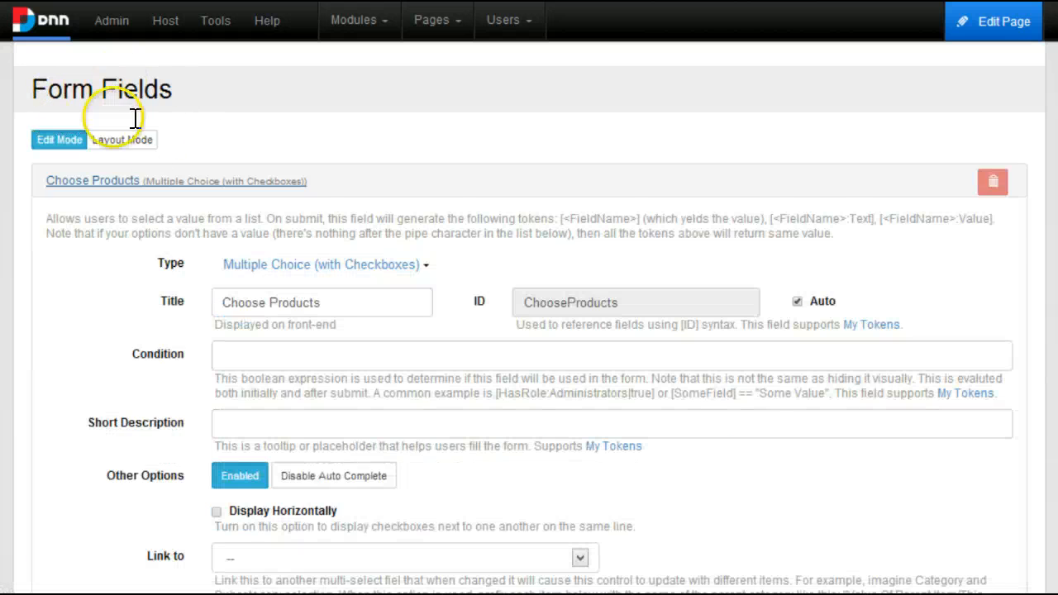
scroll(135, 119, "down", 3)
left_click_drag(219, 240, 123, 212)
left_click(207, 229)
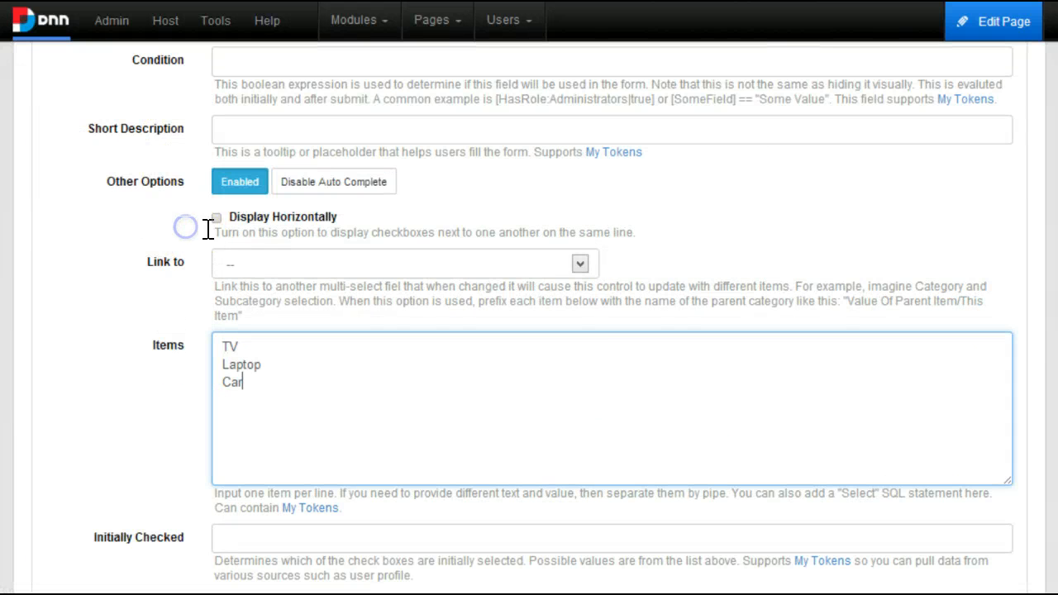
scroll(236, 234, "up", 2)
scroll(173, 161, "down", 2)
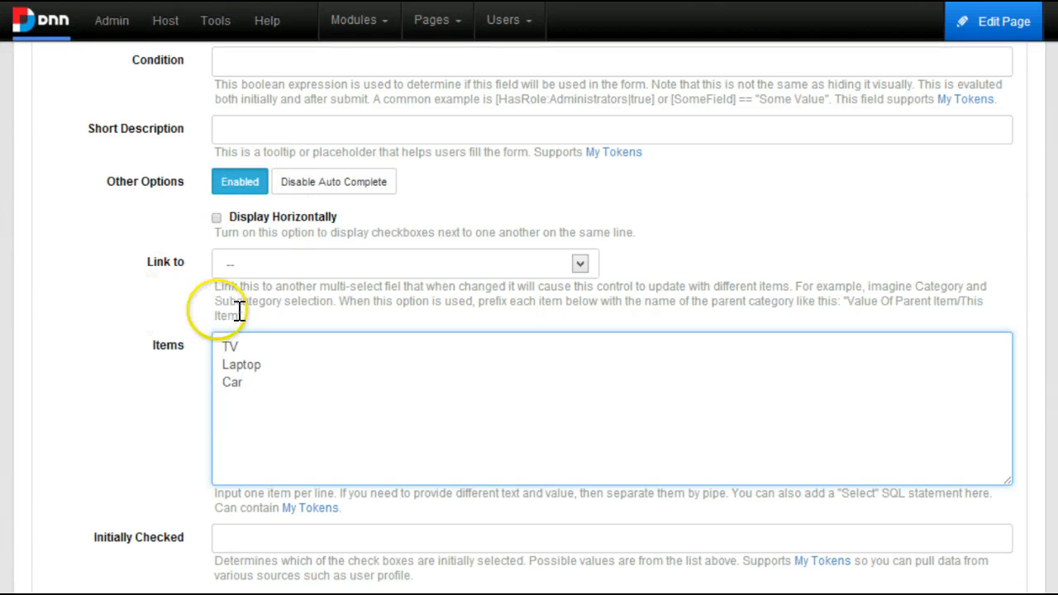
key("ctrl+a")
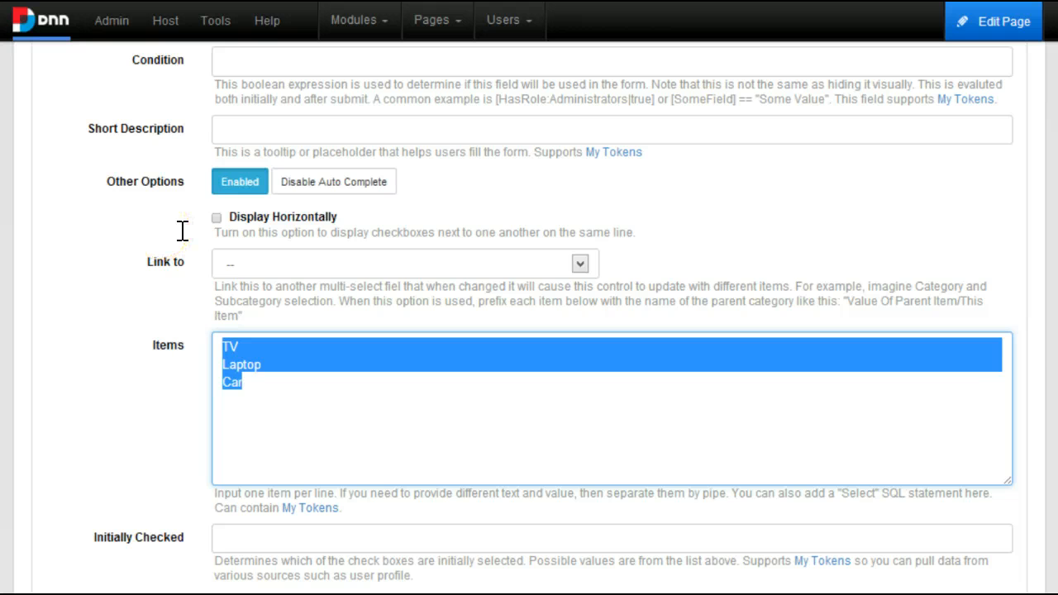
scroll(182, 230, "up", 1)
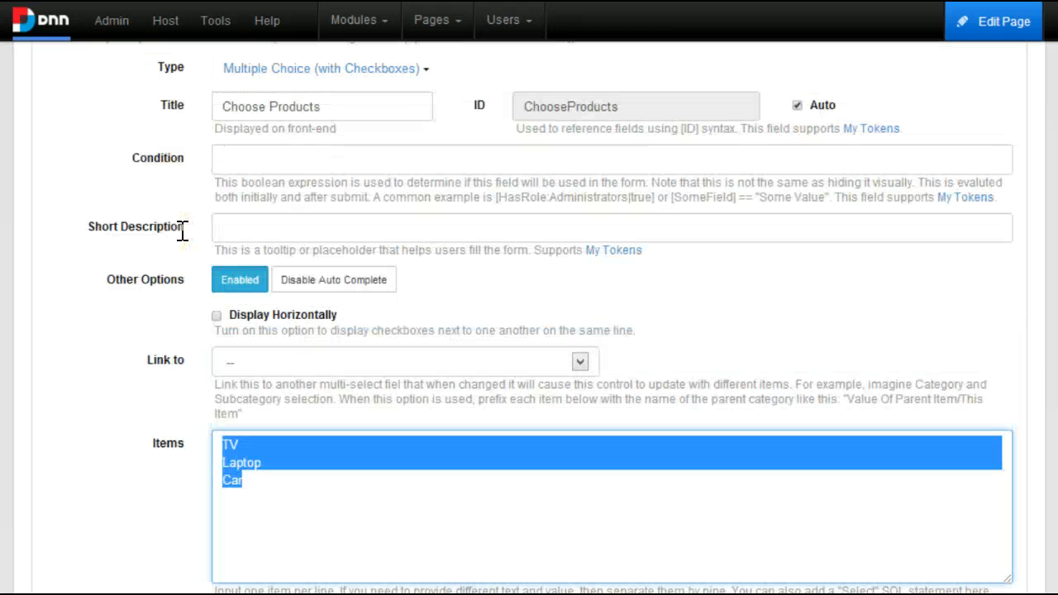
scroll(66, 182, "up", 1)
scroll(45, 115, "up", 1)
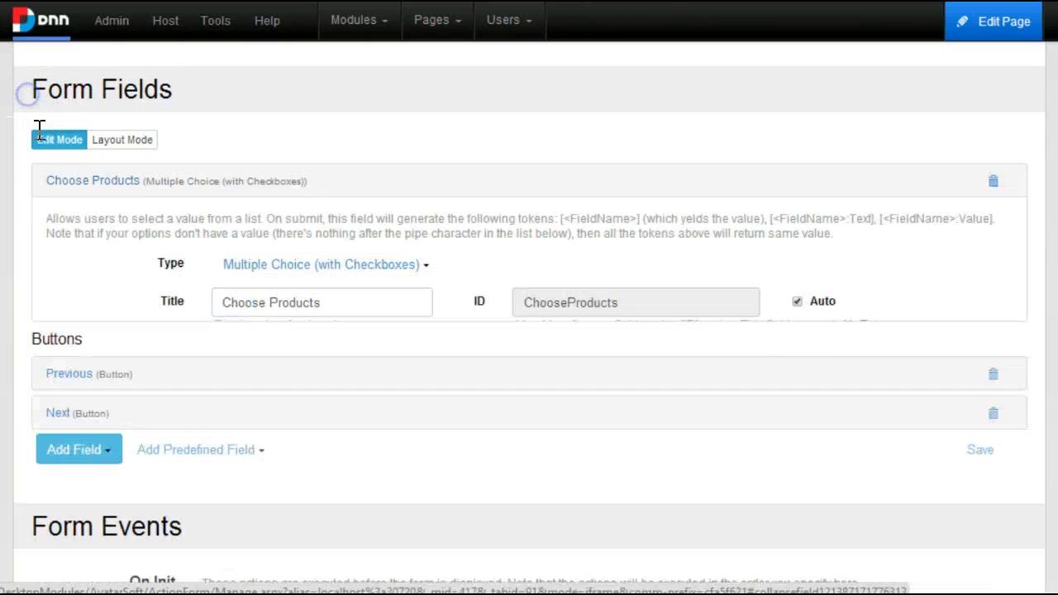
left_click(51, 177)
left_click(78, 324)
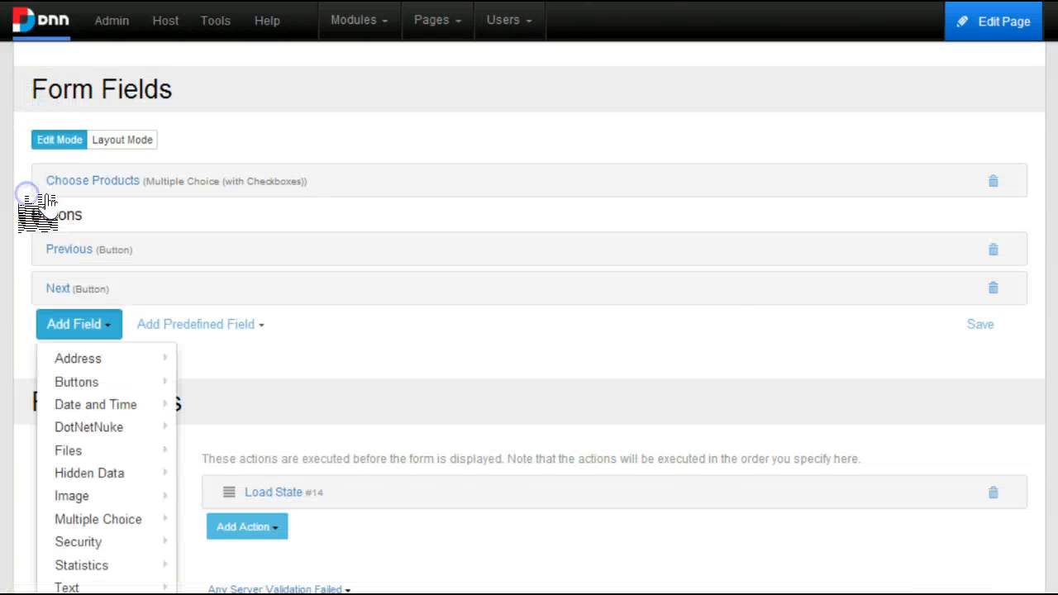
mouse_move(83, 427)
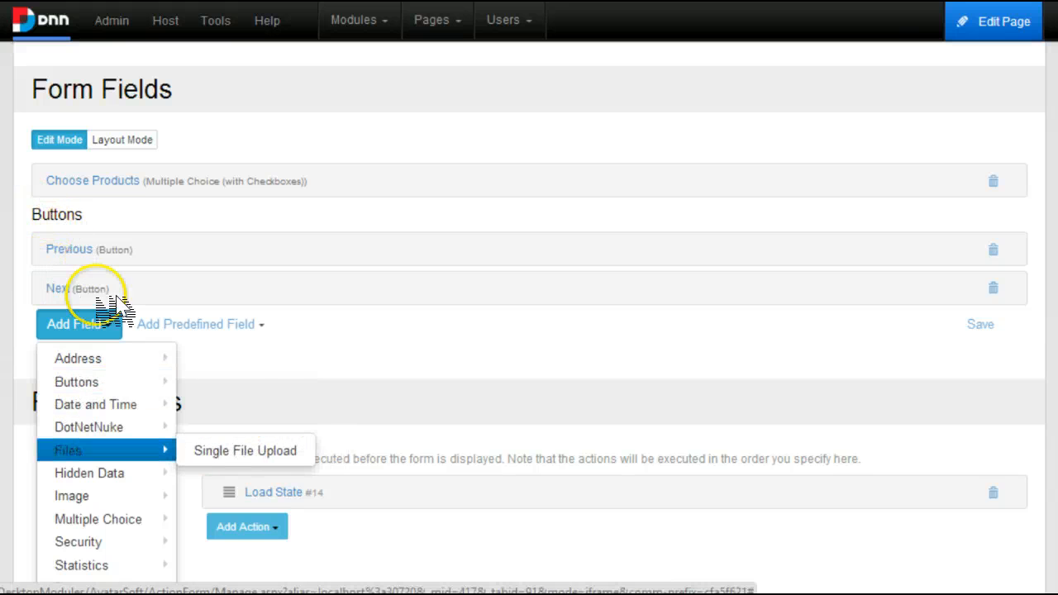
left_click(392, 544)
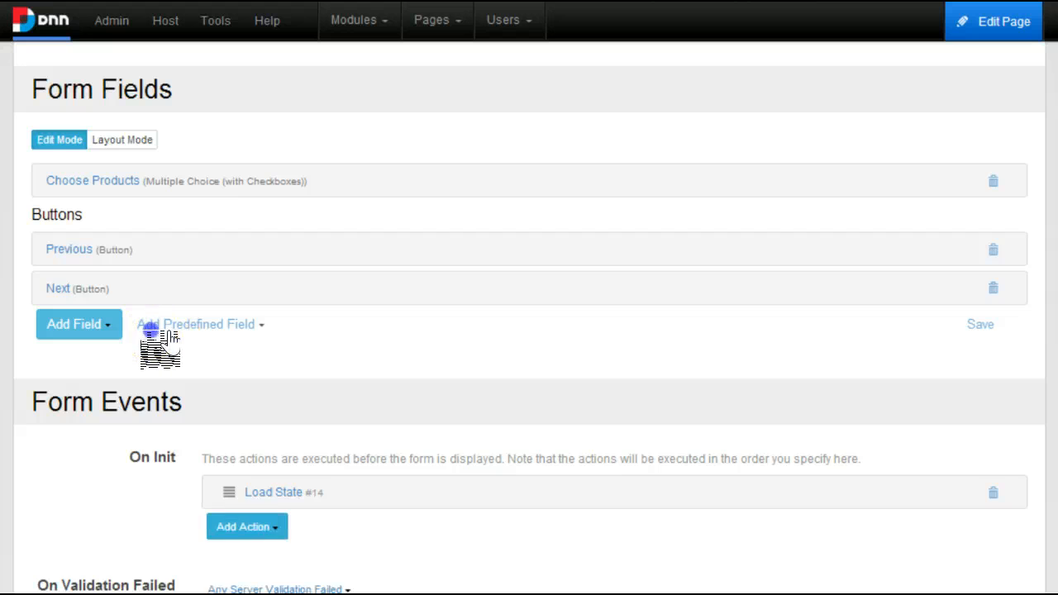
left_click(247, 527)
scroll(160, 347, "down", 5)
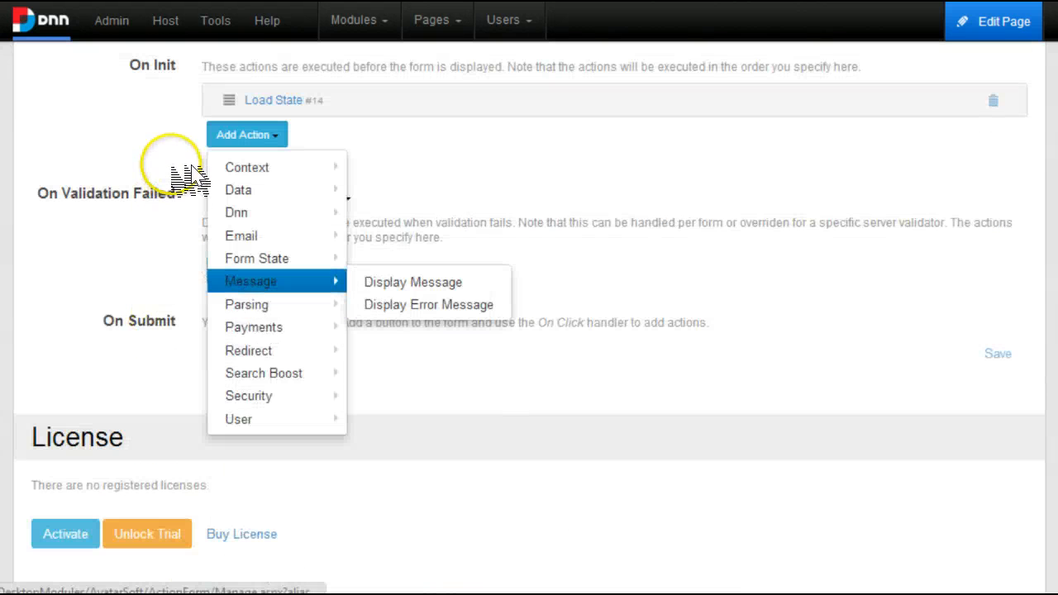
left_click(257, 73)
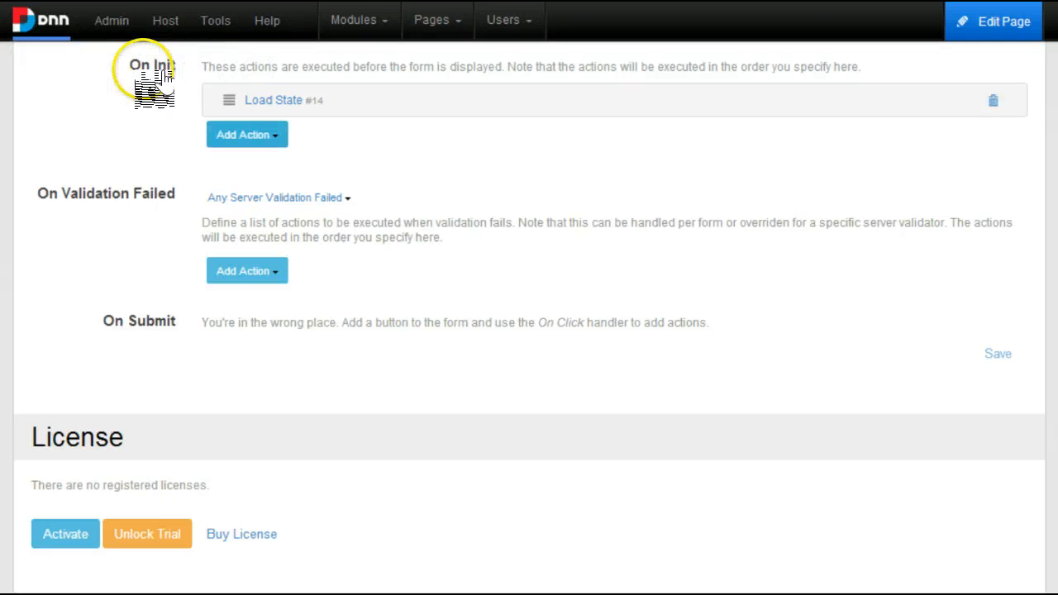
left_click(247, 134)
mouse_move(241, 236)
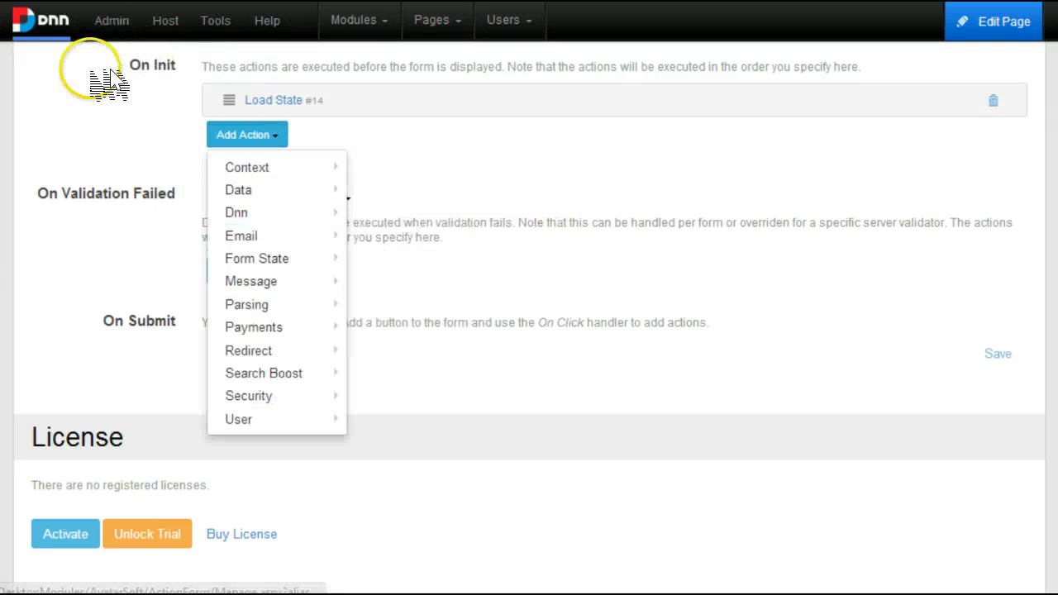
left_click(49, 55)
Add a second Load State action to the On Init event with the key UserInfo, checking the existing Load State action's key.
left_click(247, 134)
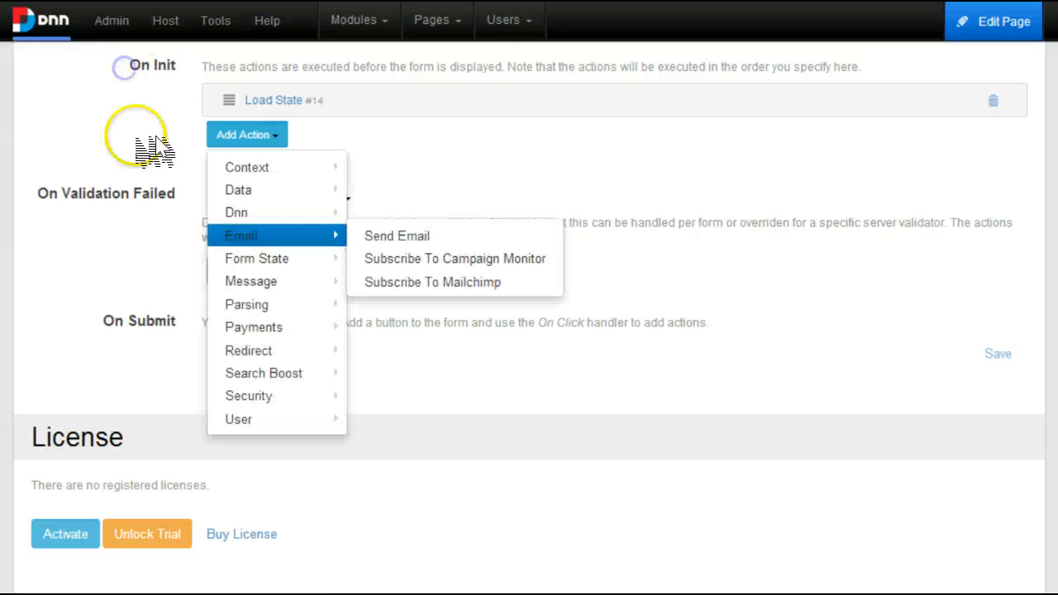
mouse_move(256, 258)
left_click(395, 327)
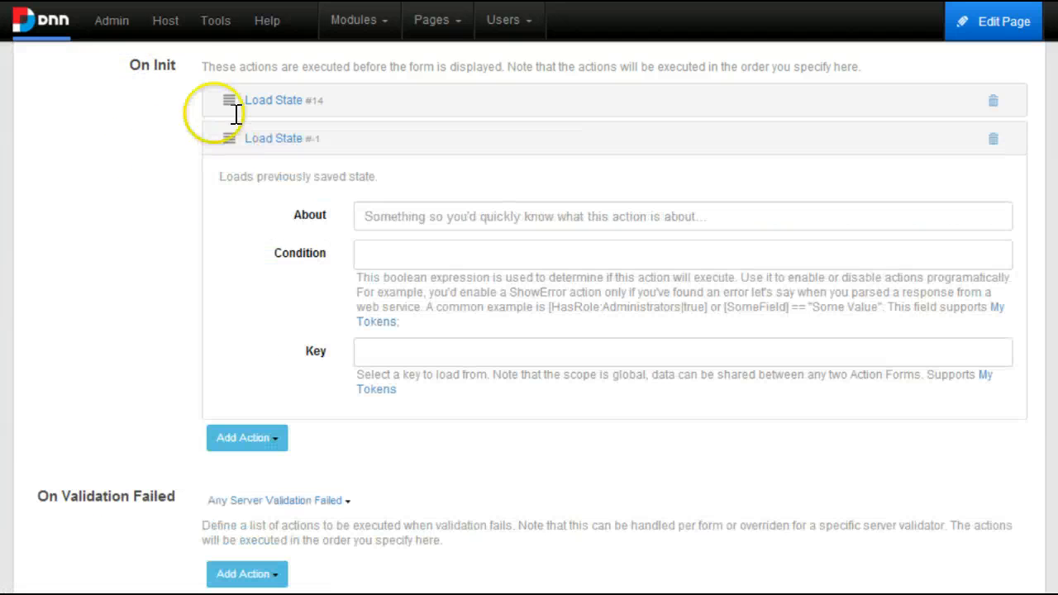
left_click(273, 100)
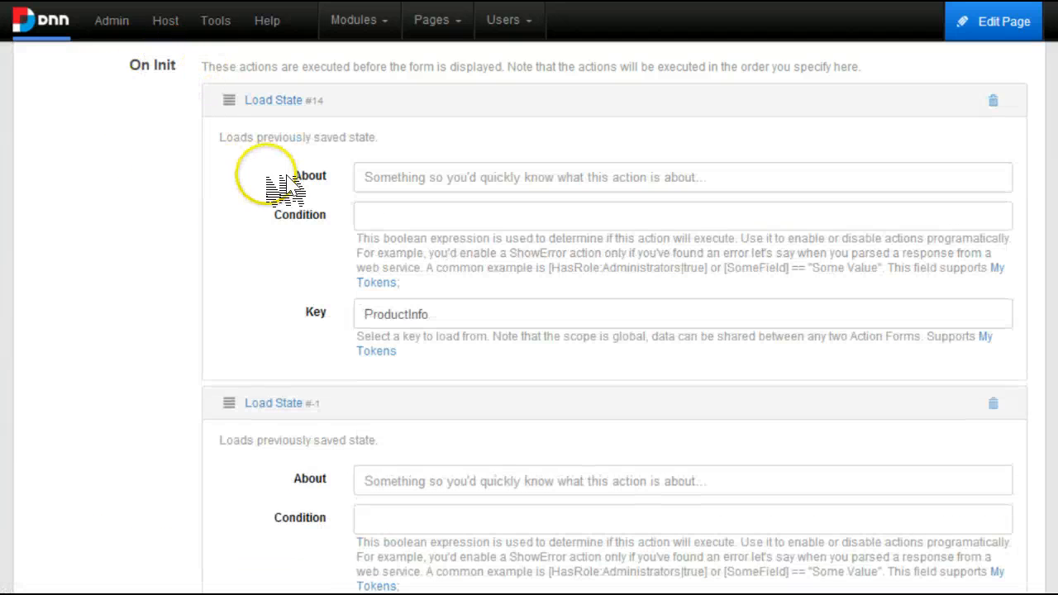
left_click_drag(450, 314, 319, 314)
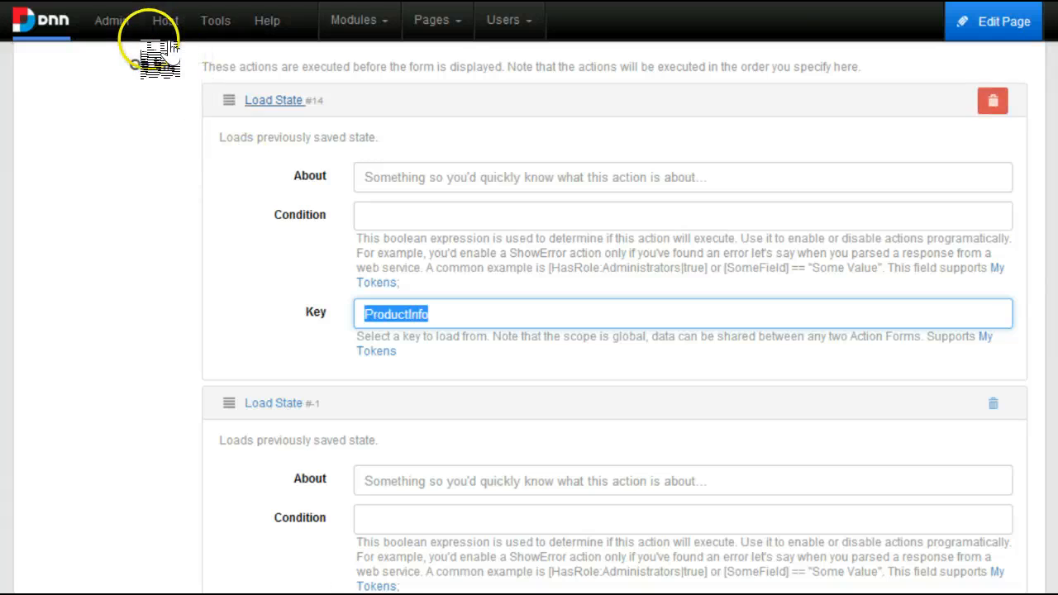
left_click(248, 100)
left_click(398, 352)
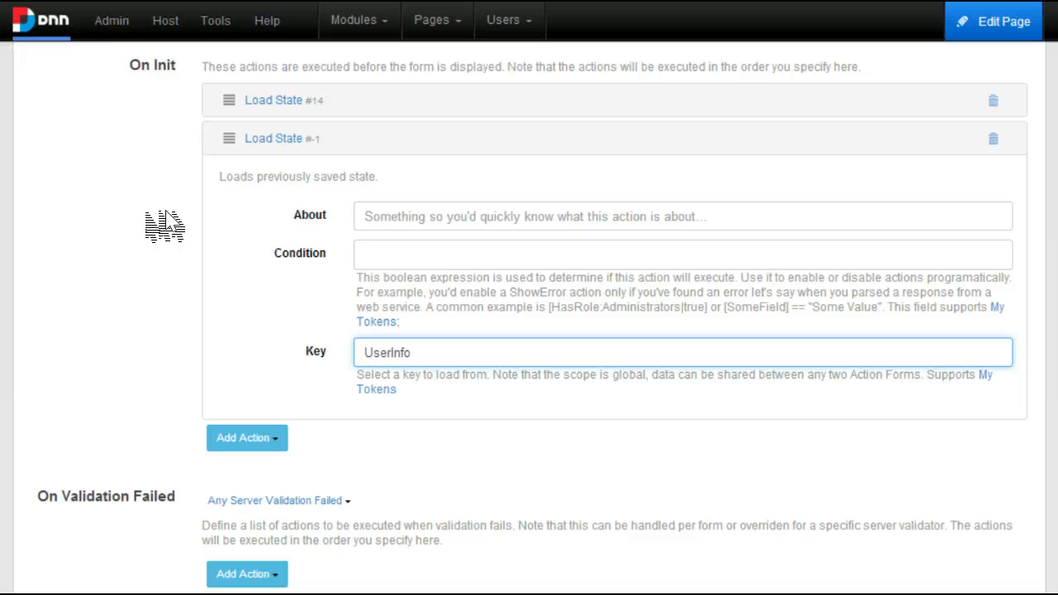
left_click(284, 350)
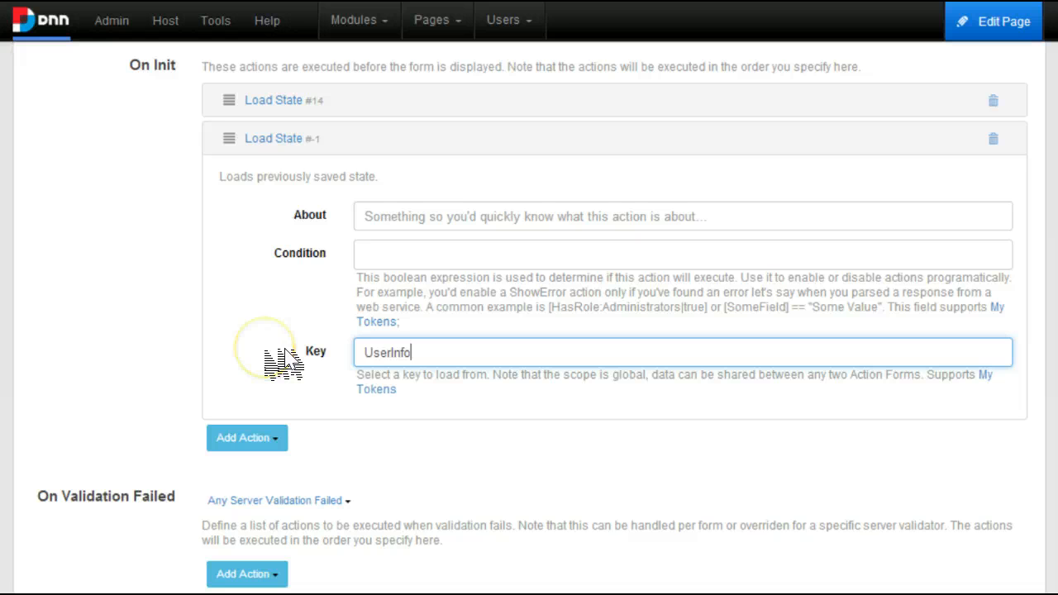
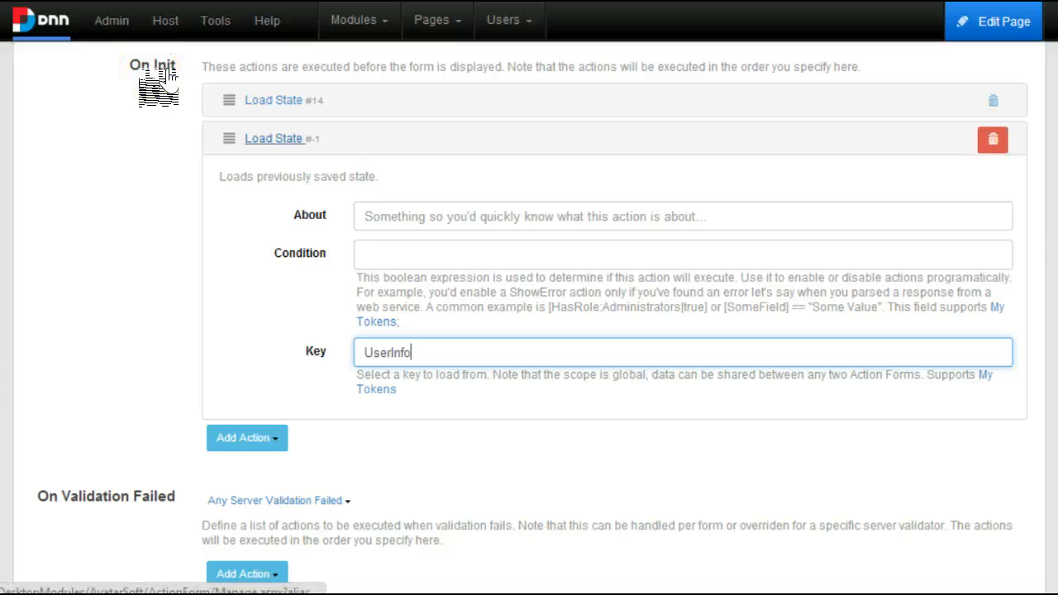
left_click(274, 138)
left_click(274, 138)
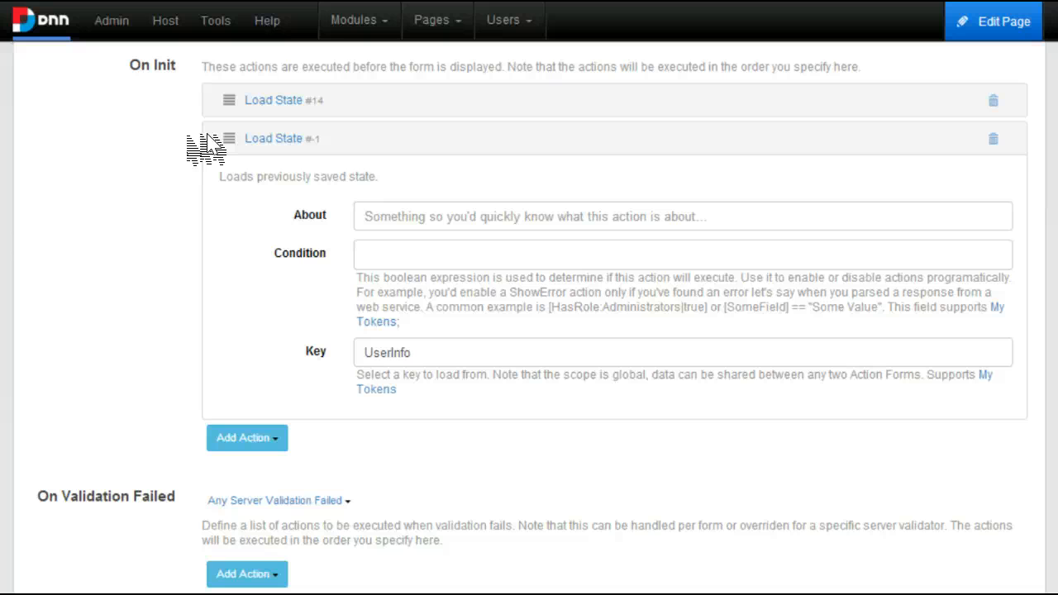
left_click(325, 234)
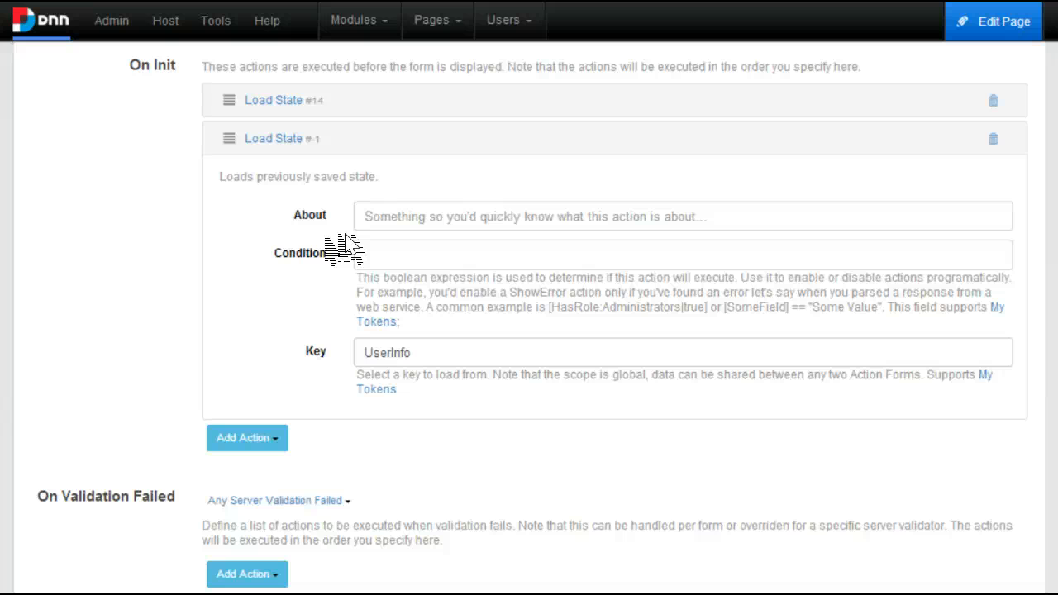
left_click(250, 209)
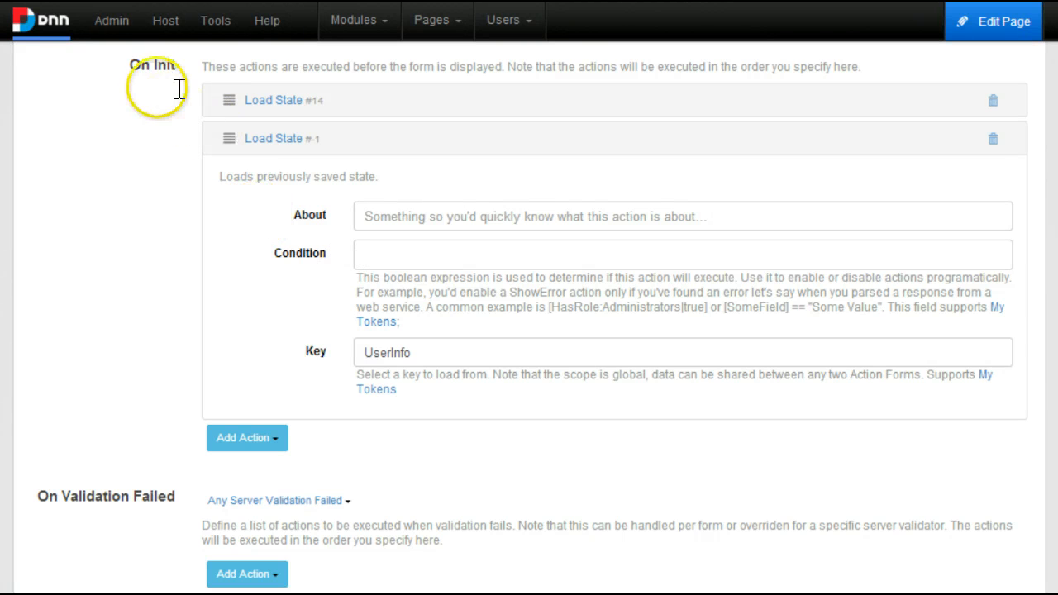
left_click(993, 139)
left_click_drag(413, 353, 360, 354)
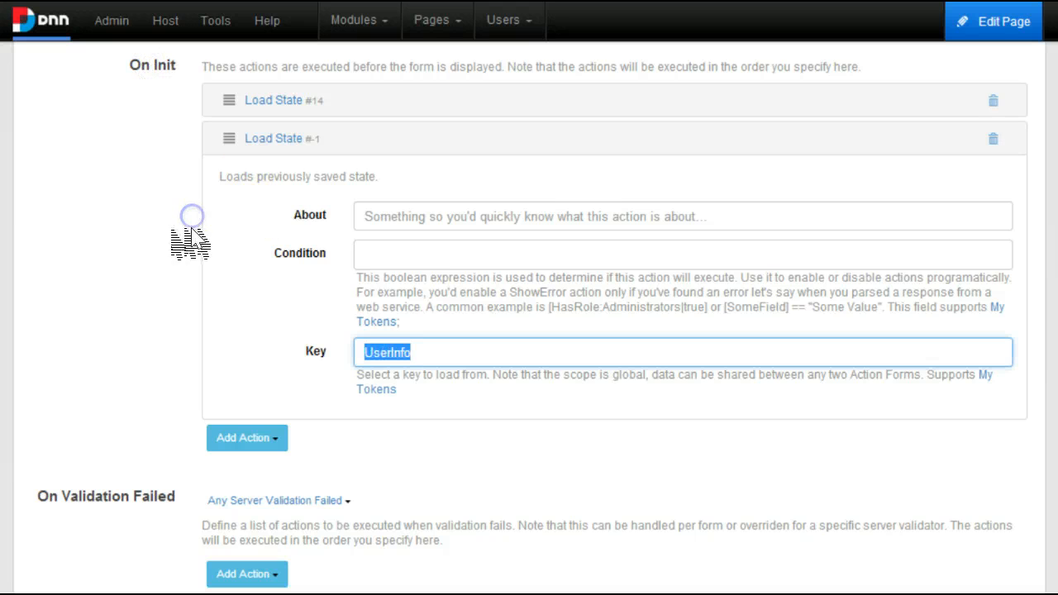
Add a Load State action to the Next button's On Click handler, delete it again, and collapse the button's settings.
scroll(248, 219, "up", 5)
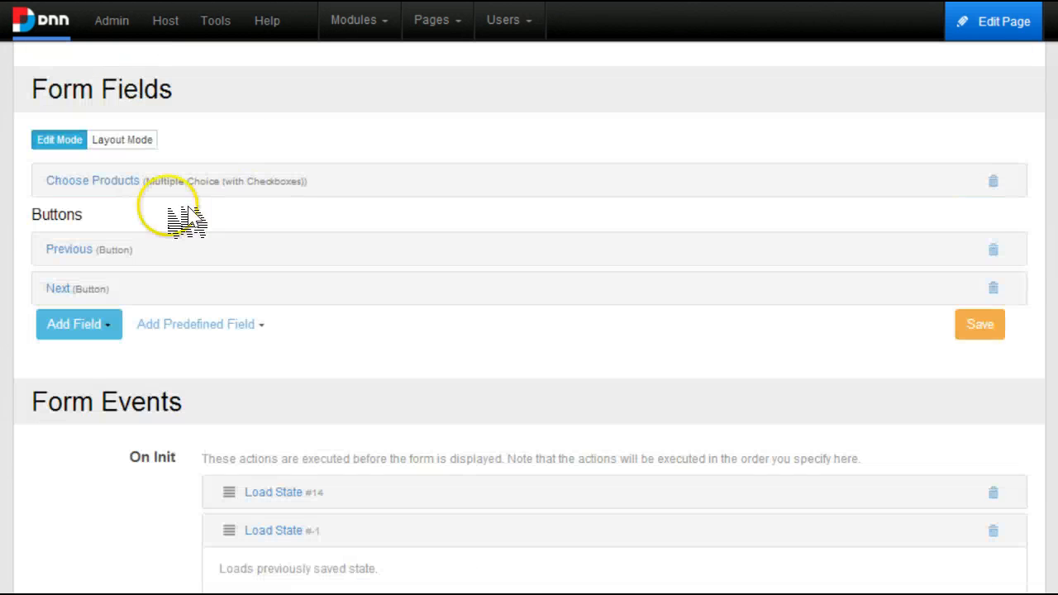
left_click(57, 288)
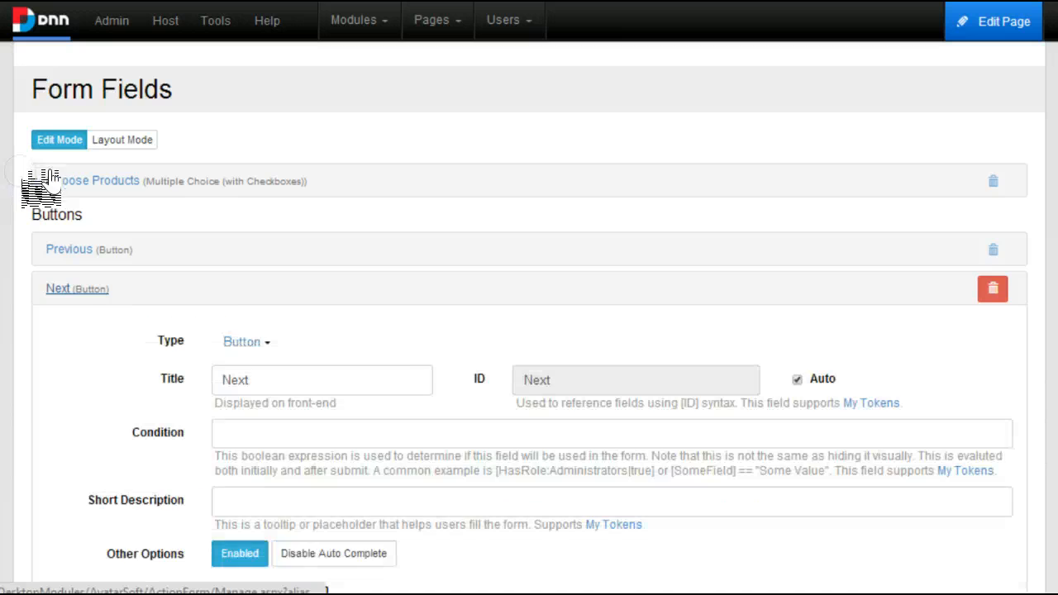
scroll(248, 413, "down", 5)
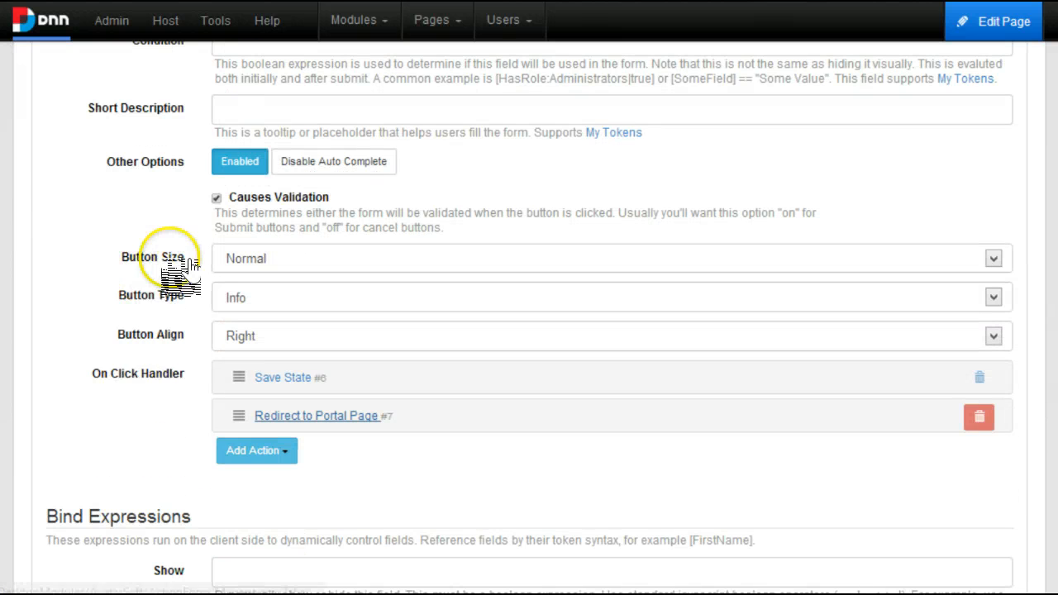
left_click(316, 416)
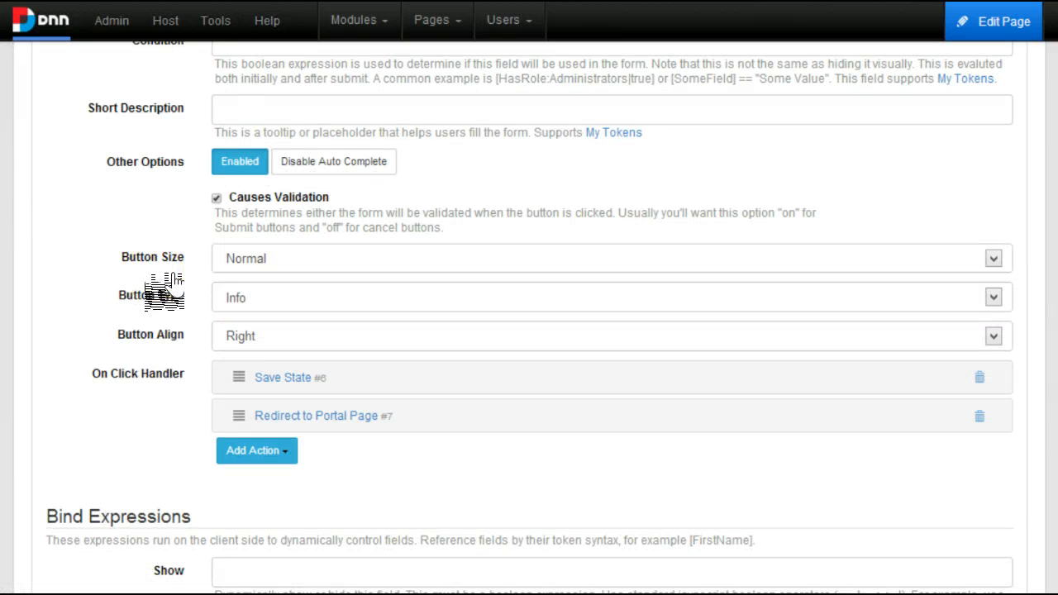
left_click(257, 450)
scroll(264, 465, "down", 1)
mouse_move(277, 476)
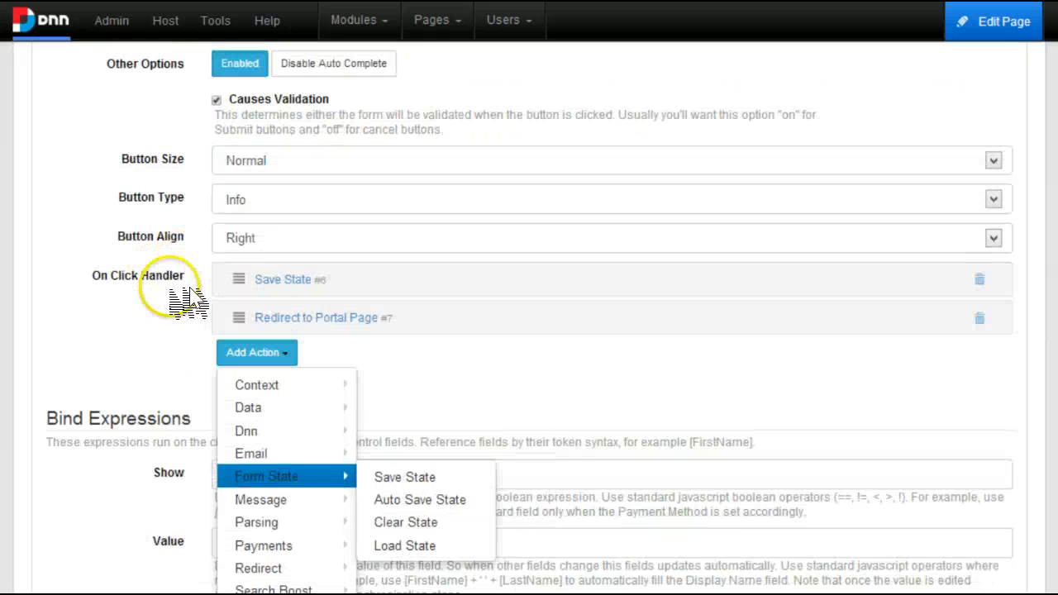
left_click(404, 546)
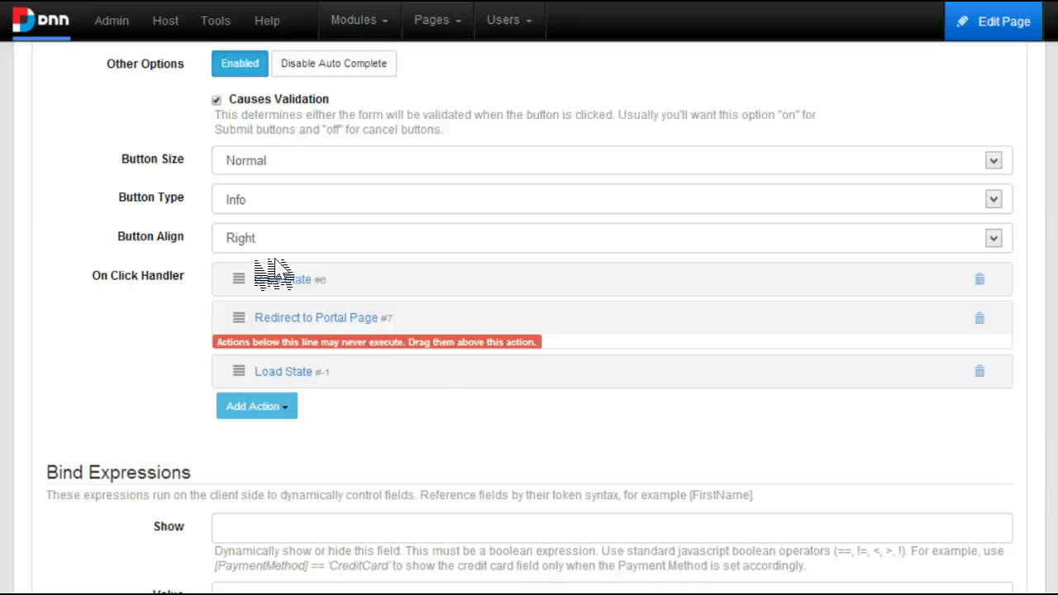
left_click(427, 421)
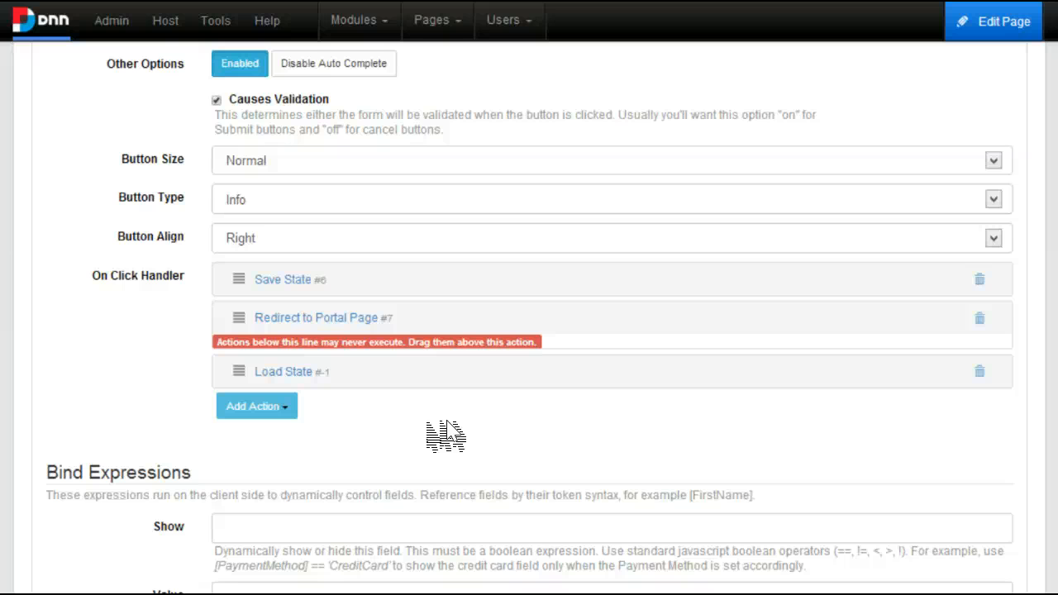
left_click(980, 372)
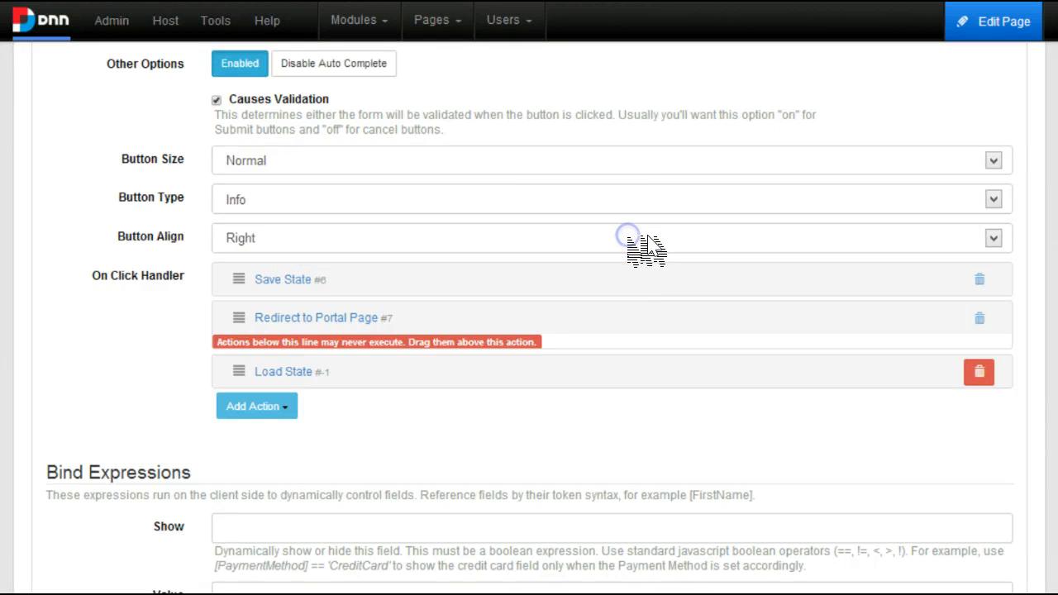
scroll(94, 161, "up", 6)
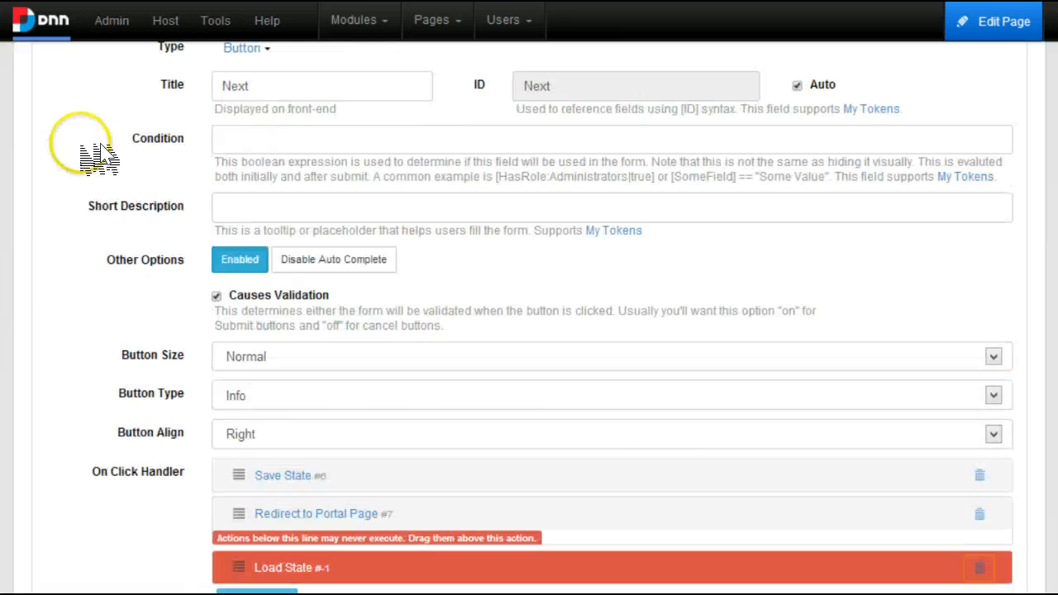
left_click(58, 289)
Set the Choose Products field's Condition to [Role] == "pm" and collapse the field.
scroll(116, 216, "down", 2)
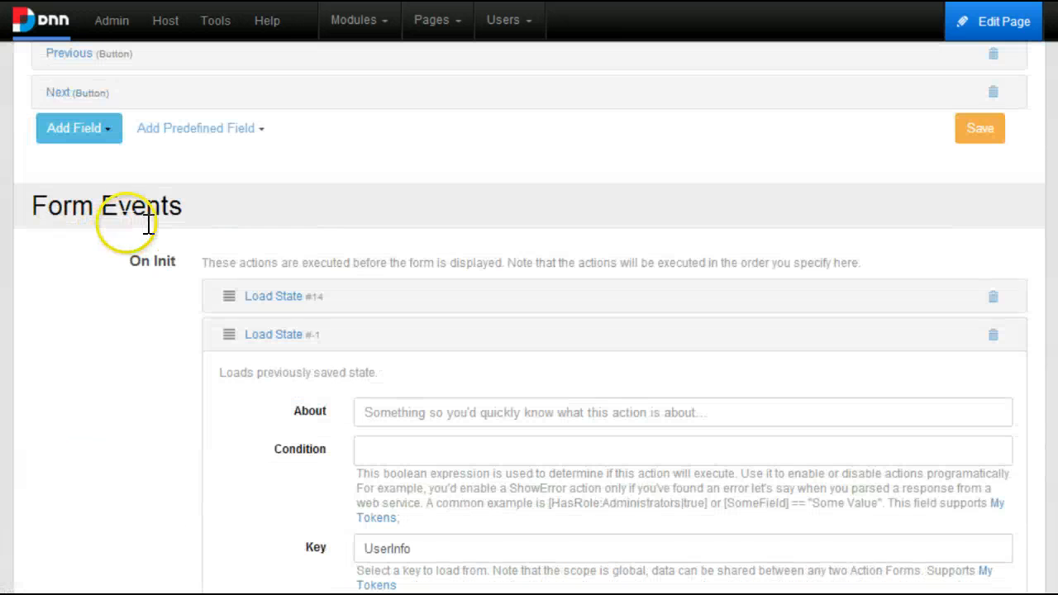
scroll(231, 231, "down", 2)
scroll(166, 199, "up", 7)
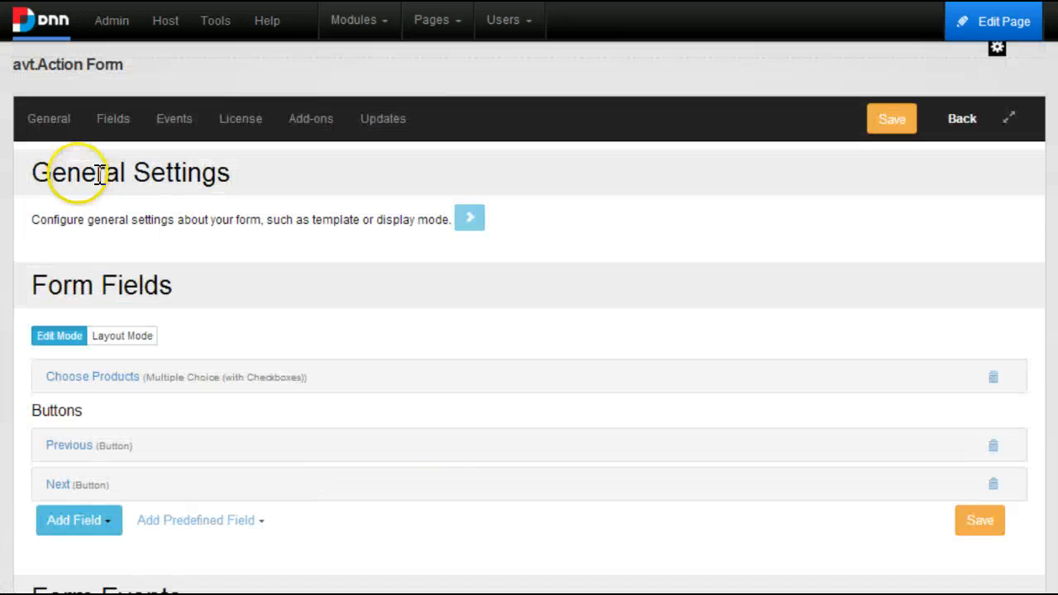
left_click(93, 377)
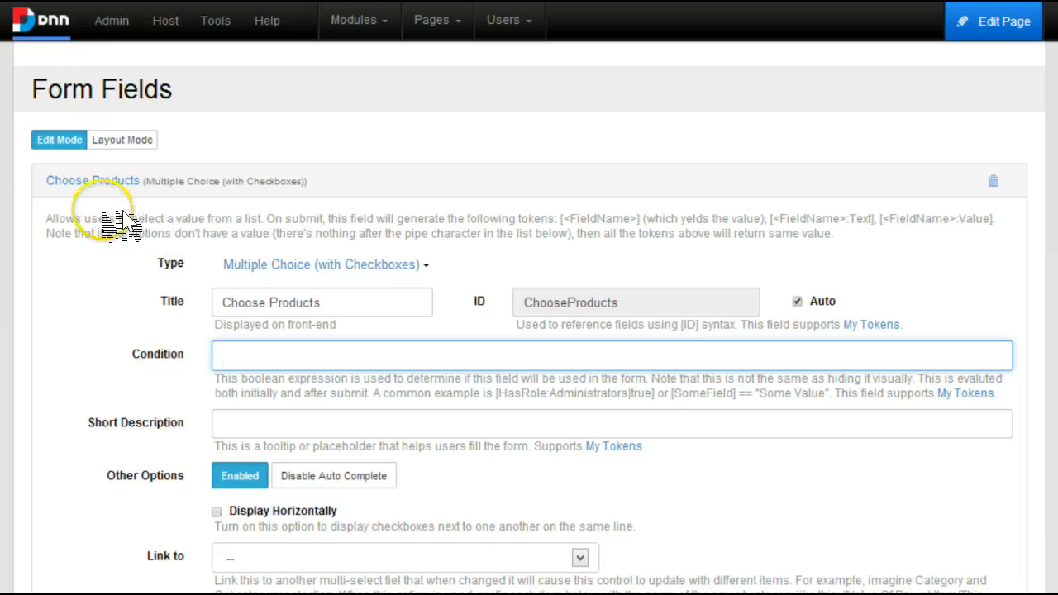
left_click_drag(192, 355, 163, 354)
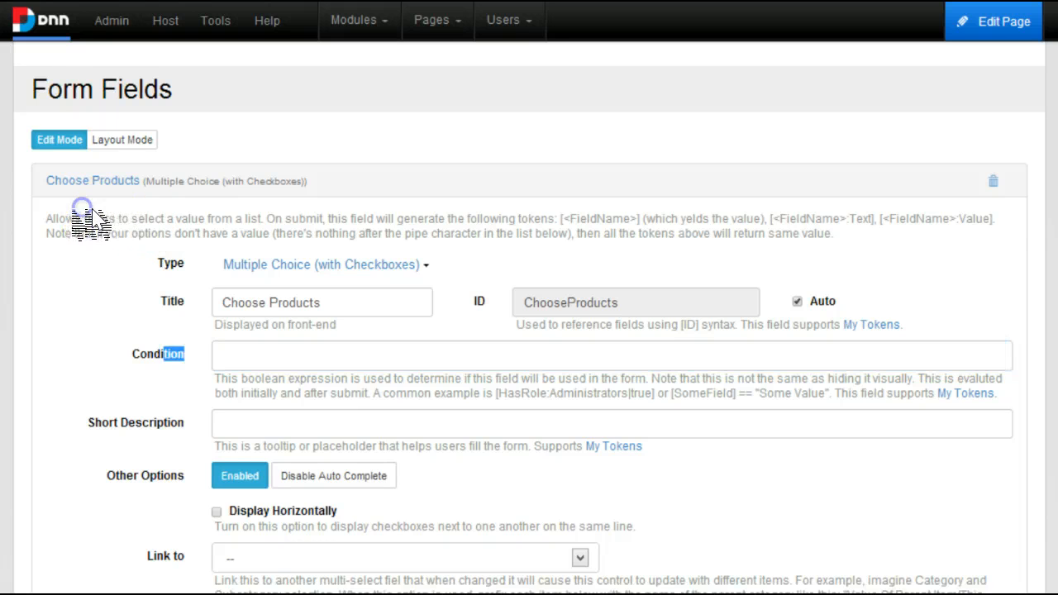
left_click(157, 356)
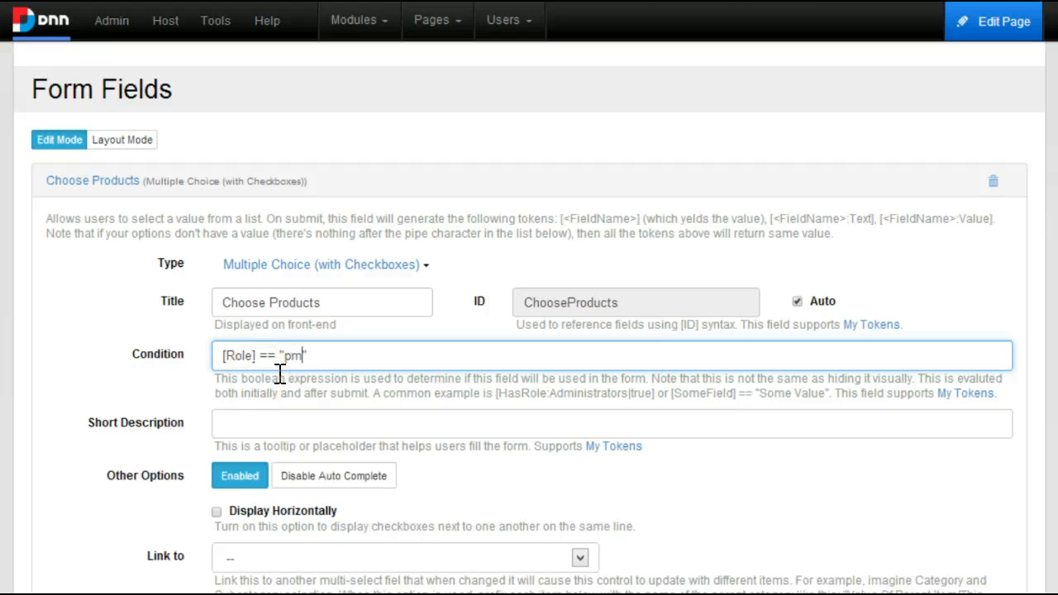
left_click(247, 170)
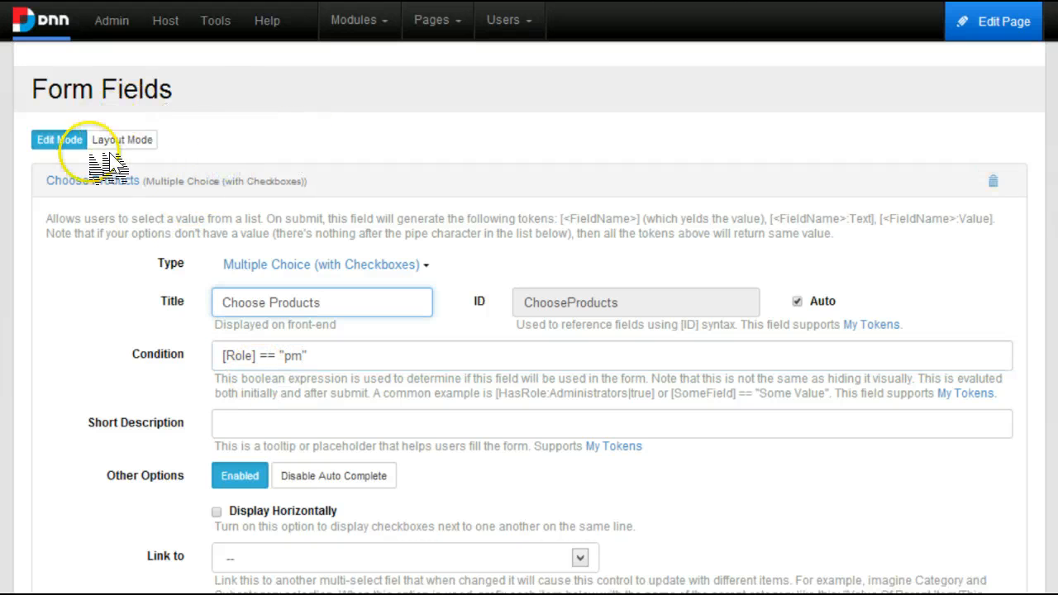
left_click(177, 264)
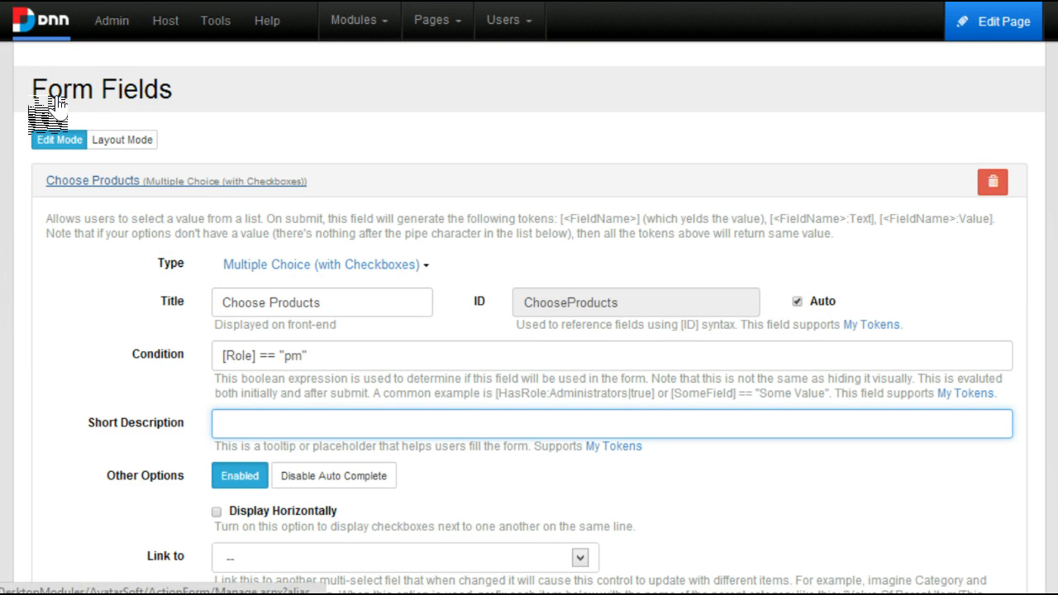
left_click(37, 182)
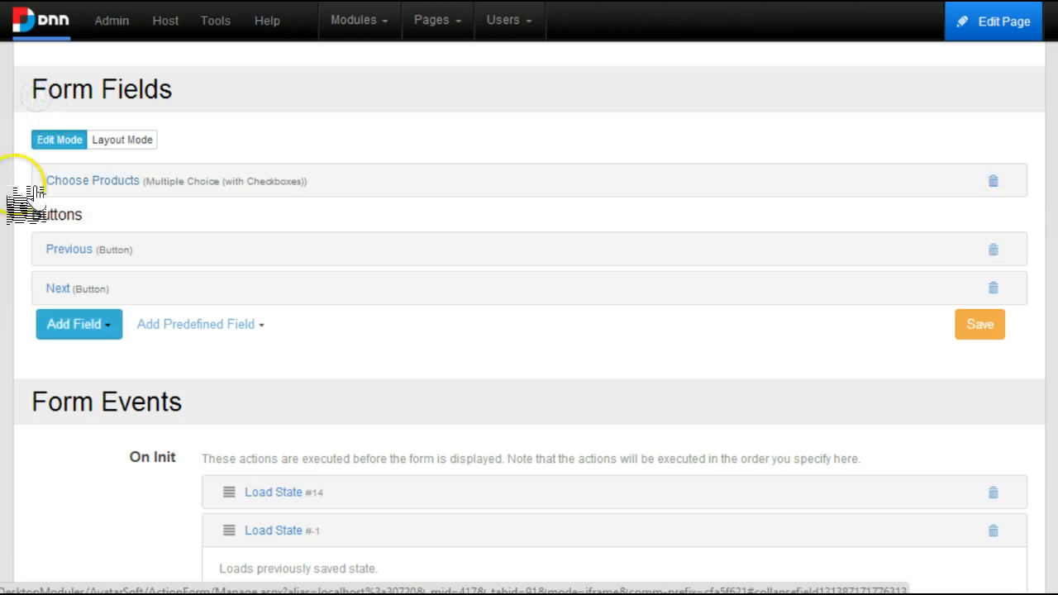
Add a second Multiple Choice (with Checkboxes) field to the form and title it Choose Products.
left_click(79, 324)
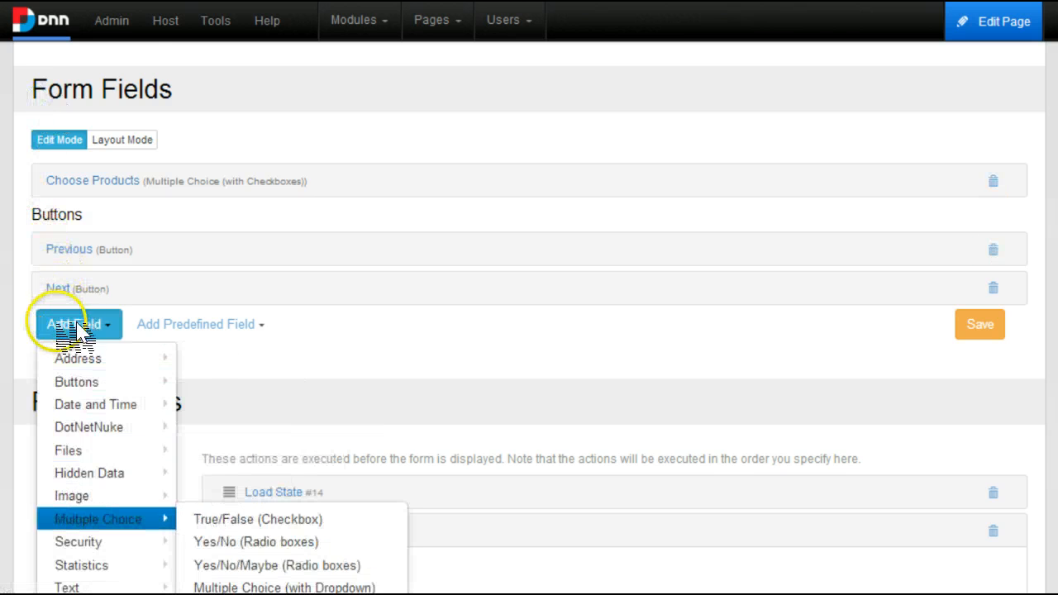
scroll(148, 339, "down", 1)
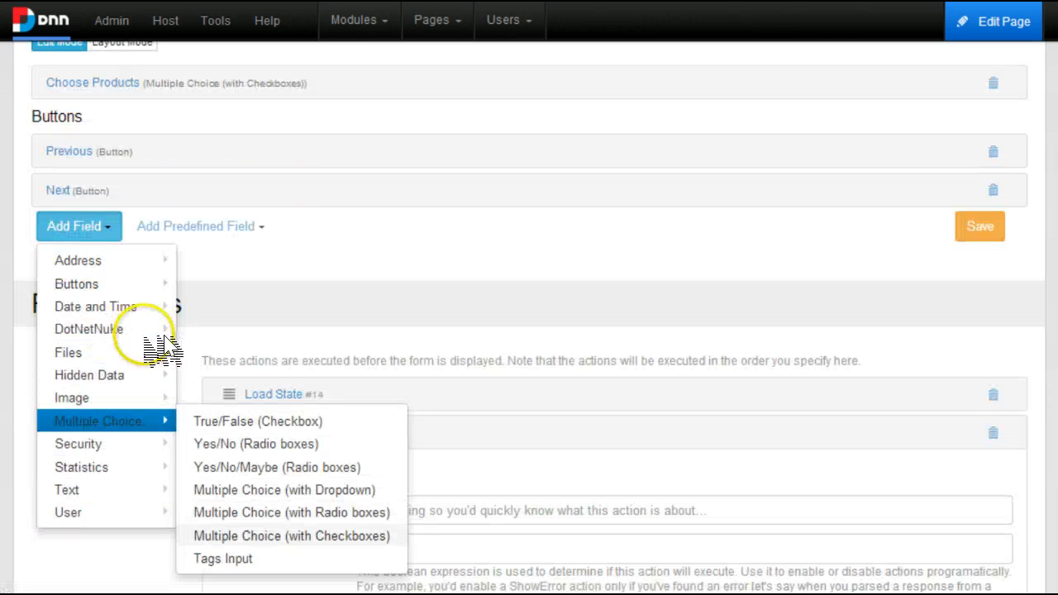
left_click(291, 536)
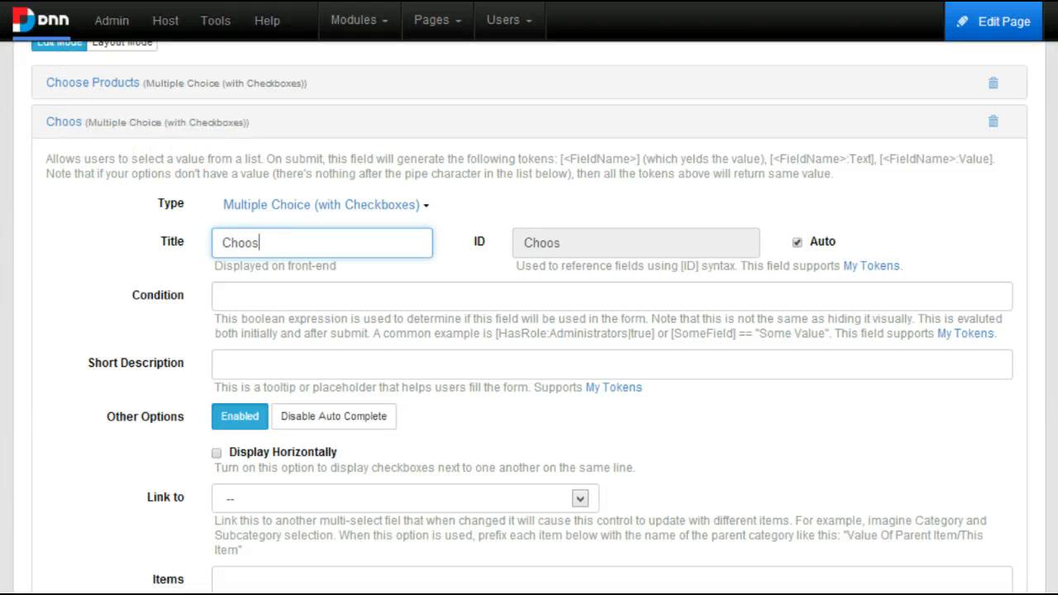
type("Choose Product")
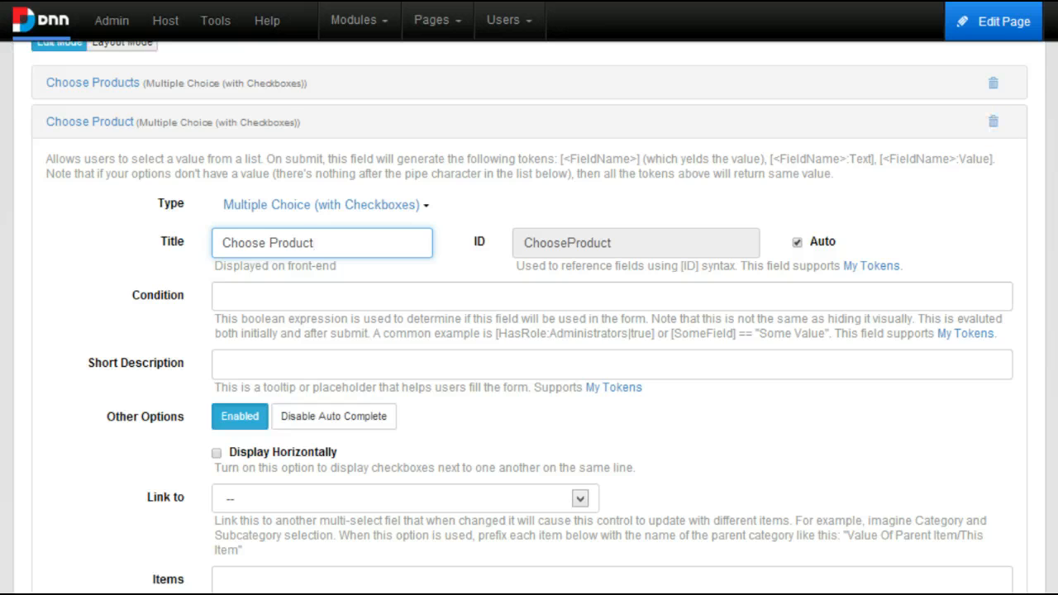
type("s")
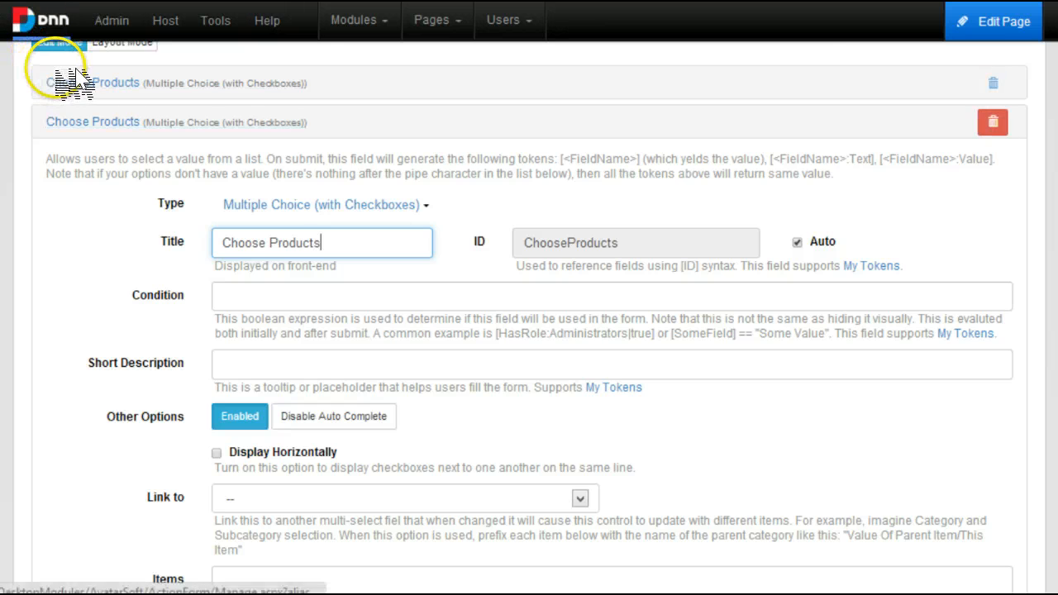
Give the new Choose Products field the items Tools and Apparel and the Condition [Role] == "staff", and collapse it.
scroll(128, 246, "down", 2)
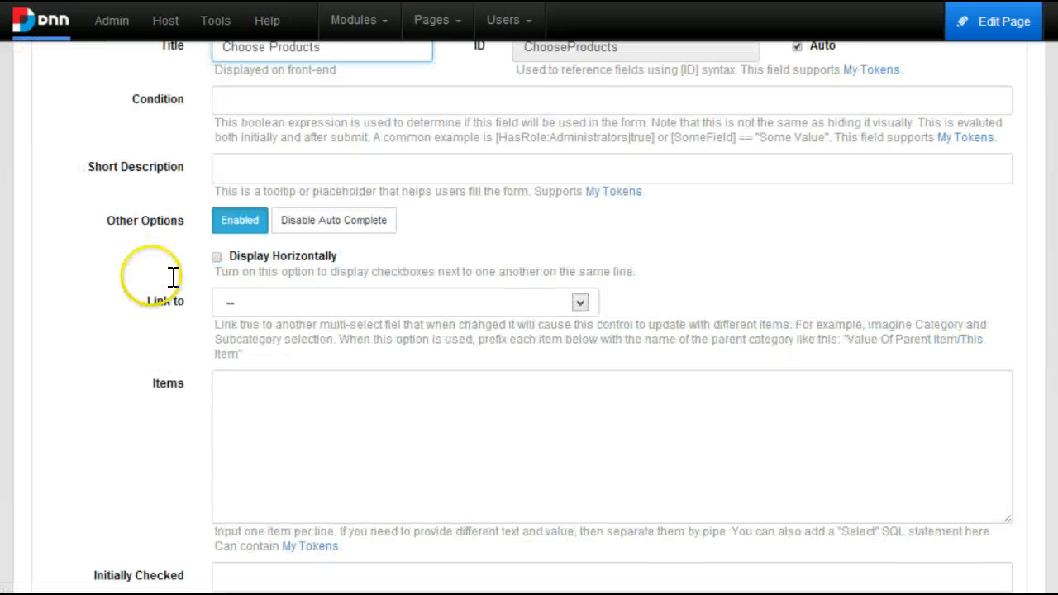
left_click(170, 275)
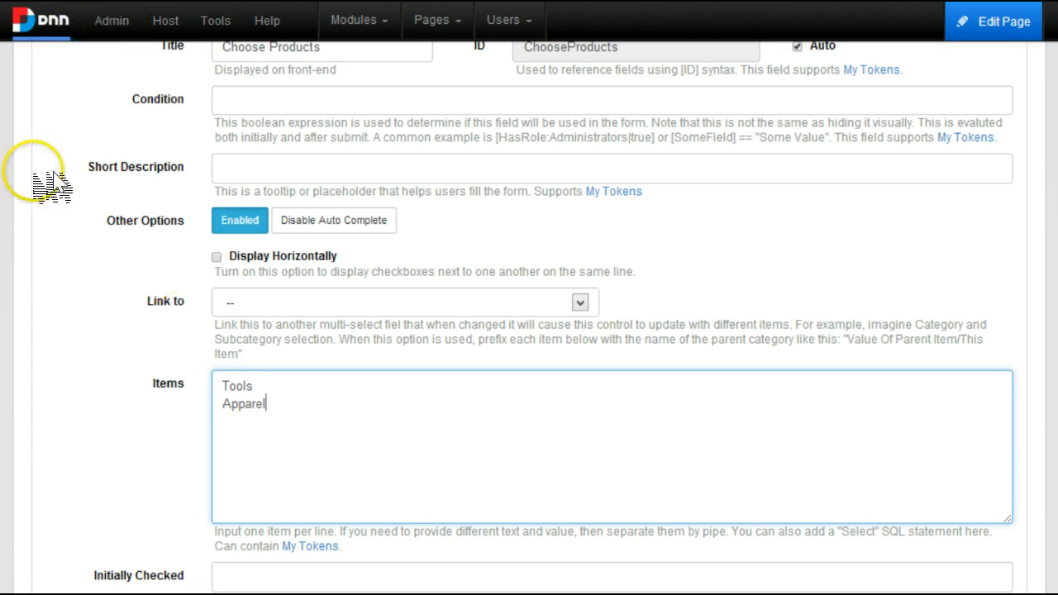
scroll(50, 199, "down", 2)
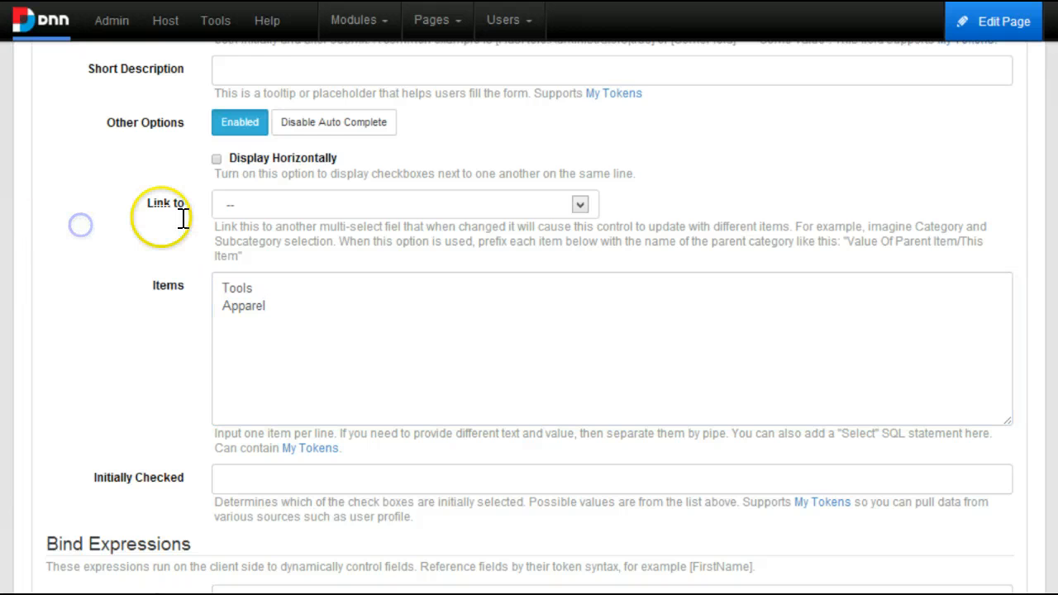
scroll(165, 186, "up", 6)
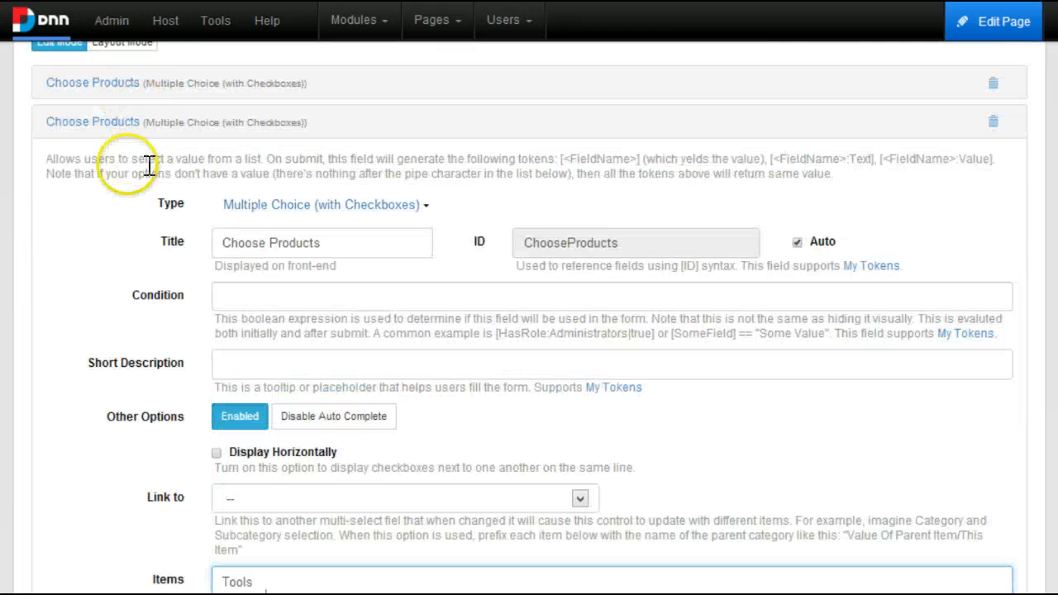
left_click(147, 169)
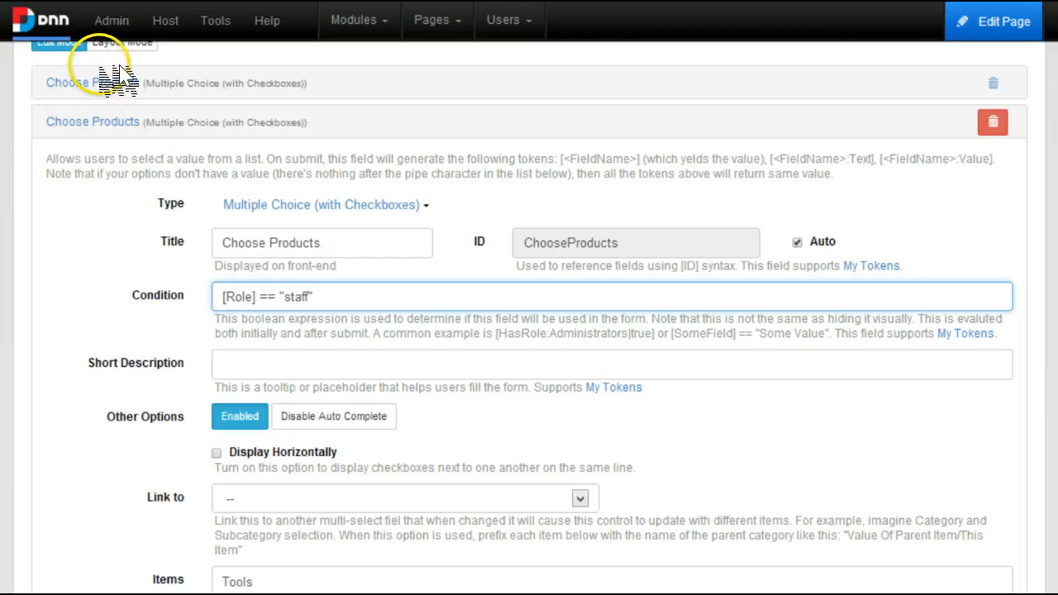
left_click(101, 121)
Save the form changes, leave the form management and return to the Multistep page.
left_click(980, 265)
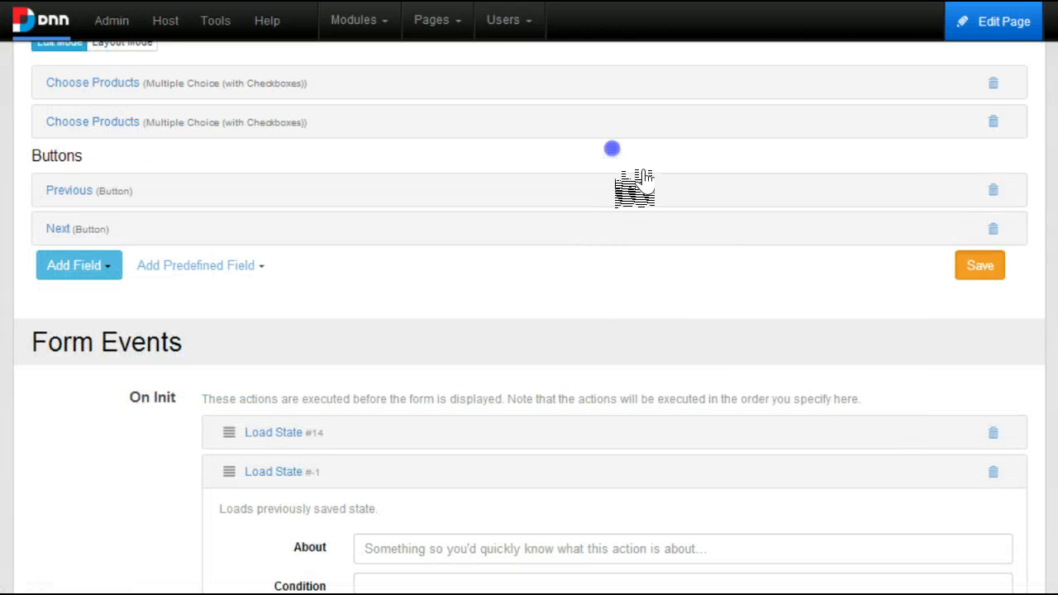
scroll(643, 318, "down", 3)
scroll(653, 323, "down", 15)
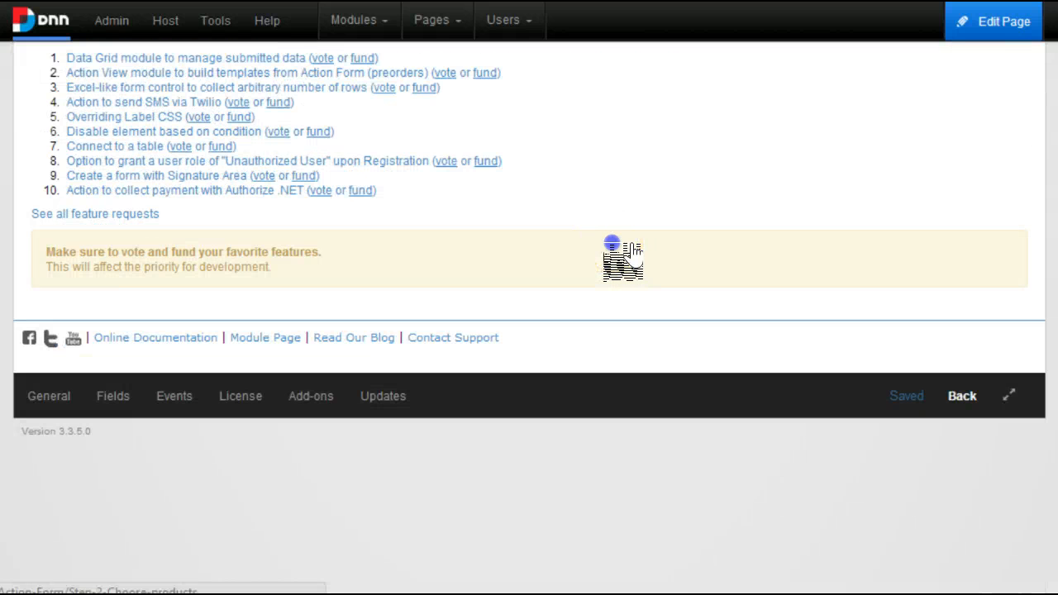
left_click(623, 259)
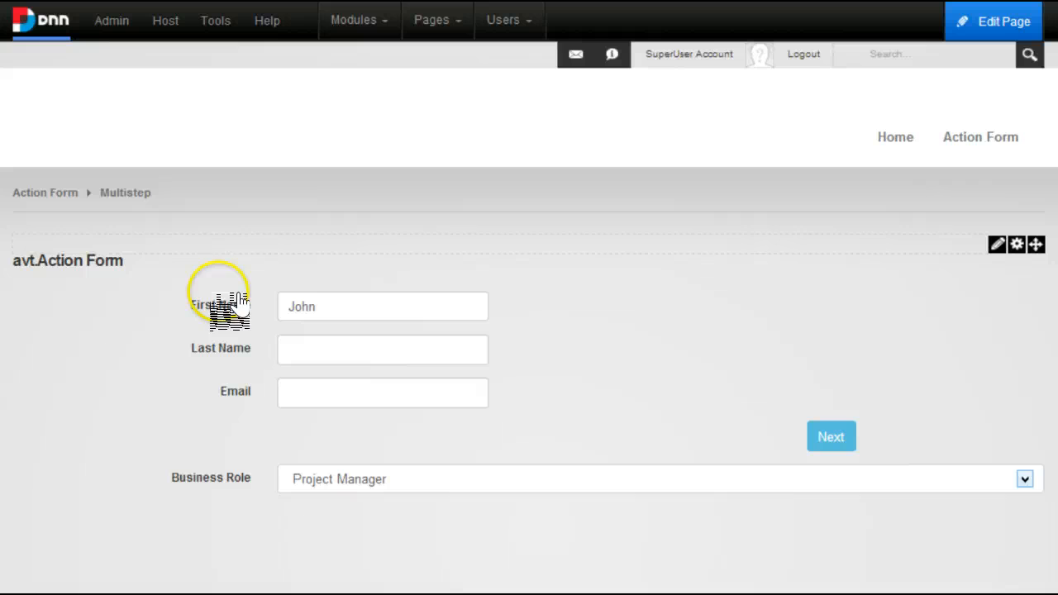
Check the Business Role options, keep Project Manager selected, and proceed to Step 2: Choose products.
left_click(353, 479)
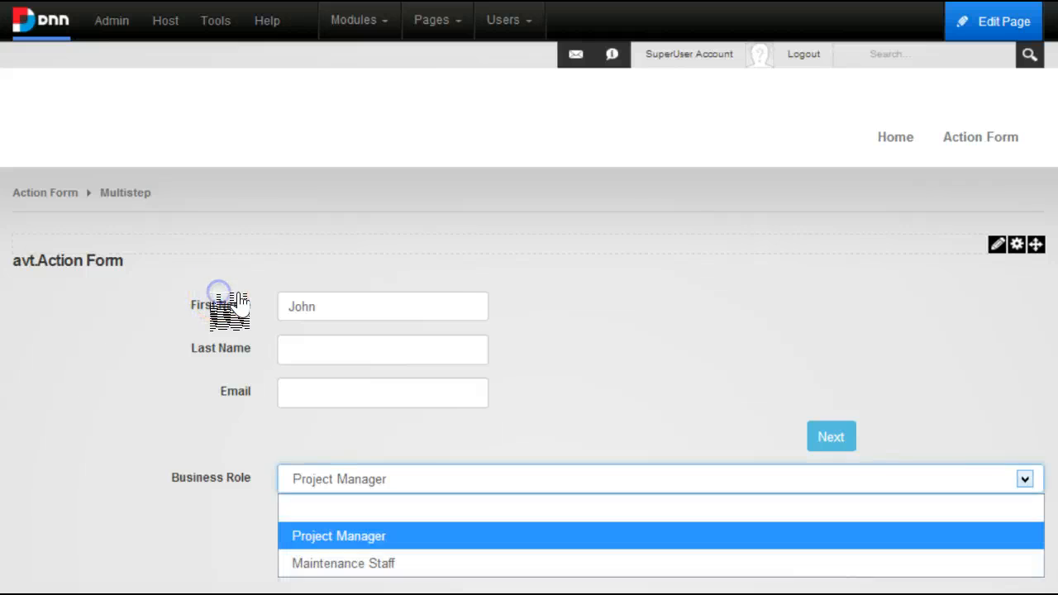
scroll(353, 478, "down", 2)
left_click(831, 338)
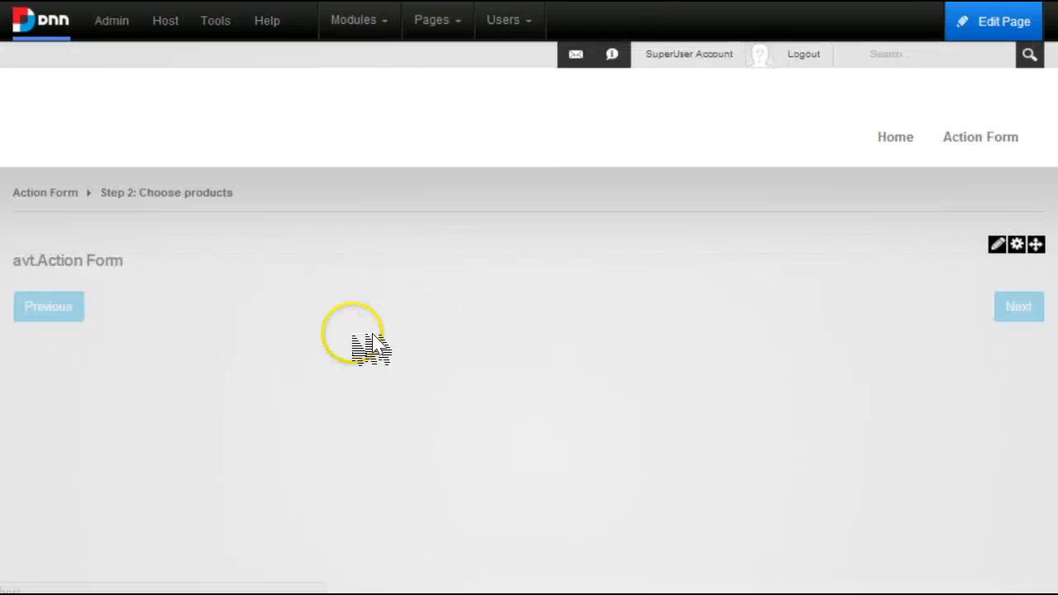
Open form management for the Choose products step and set the second Choose Products field's Condition to [BusinessRole] == "staff".
mouse_move(998, 244)
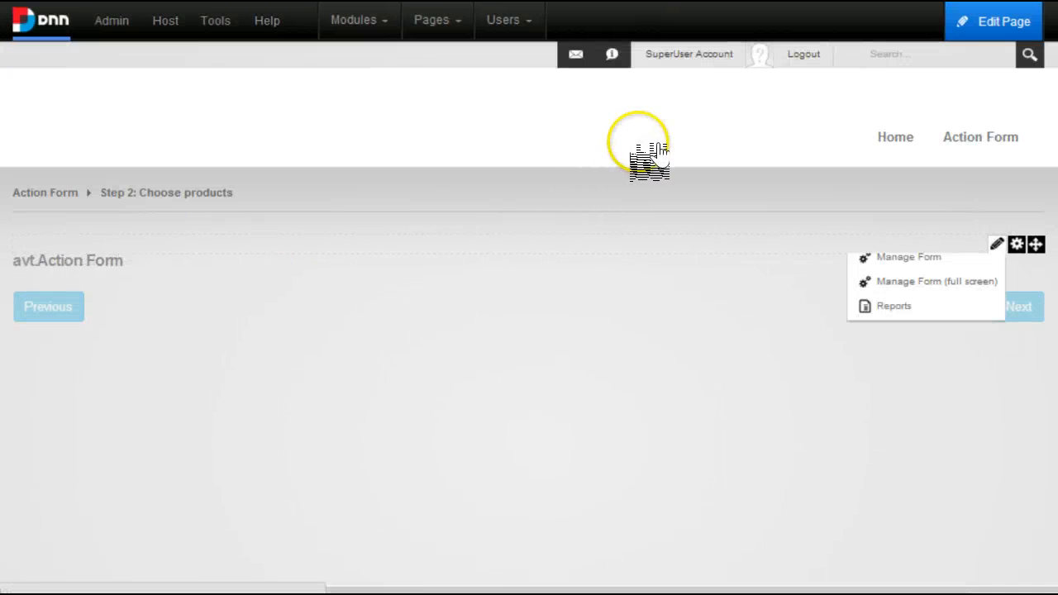
left_click(908, 266)
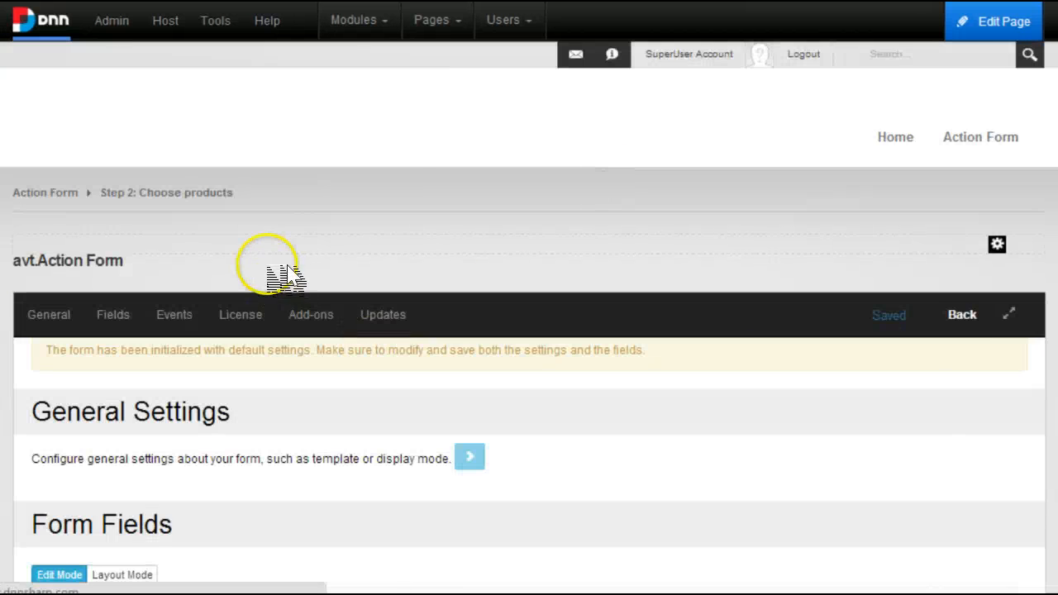
scroll(165, 273, "down", 5)
scroll(100, 314, "down", 3)
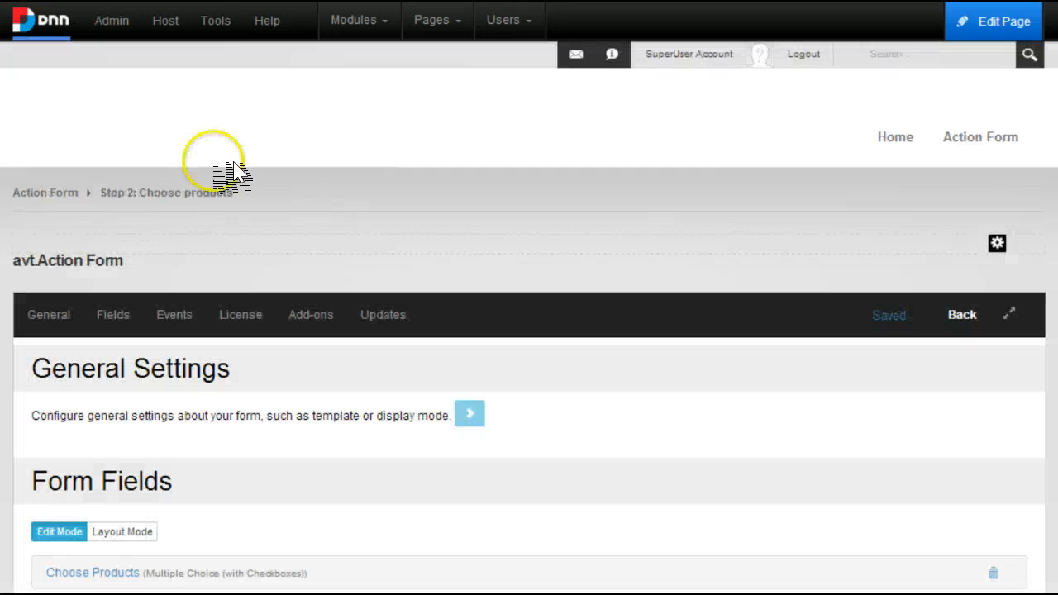
scroll(229, 173, "down", 6)
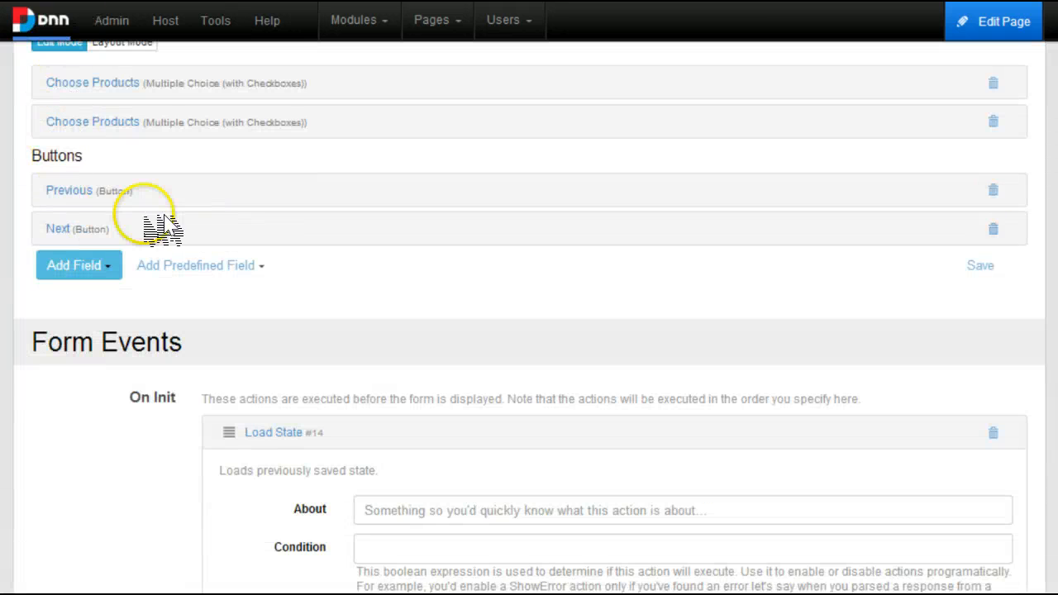
scroll(158, 229, "down", 5)
scroll(124, 184, "up", 4)
scroll(124, 184, "up", 3)
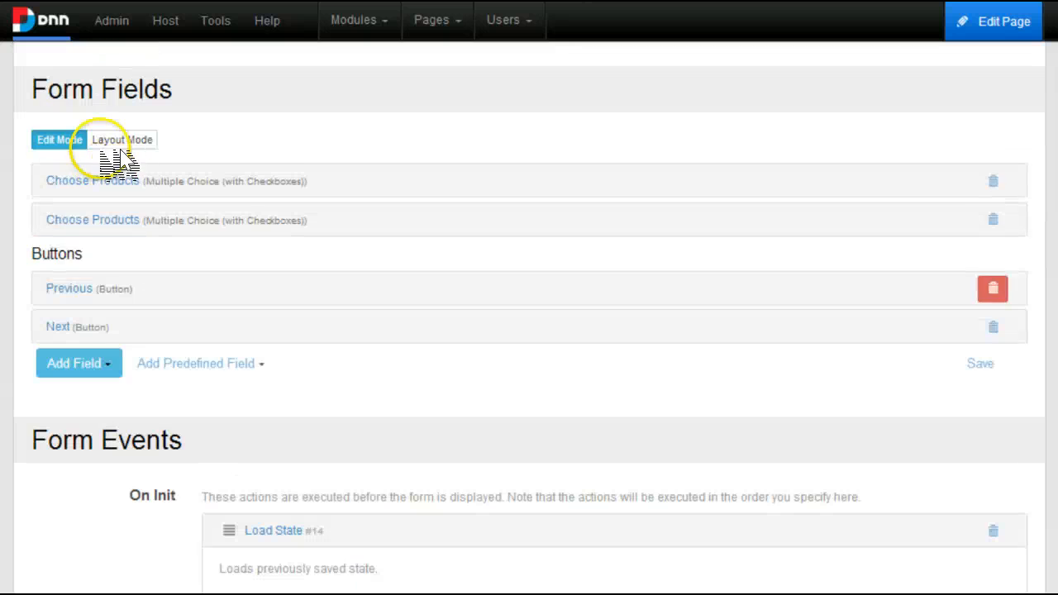
left_click(190, 220)
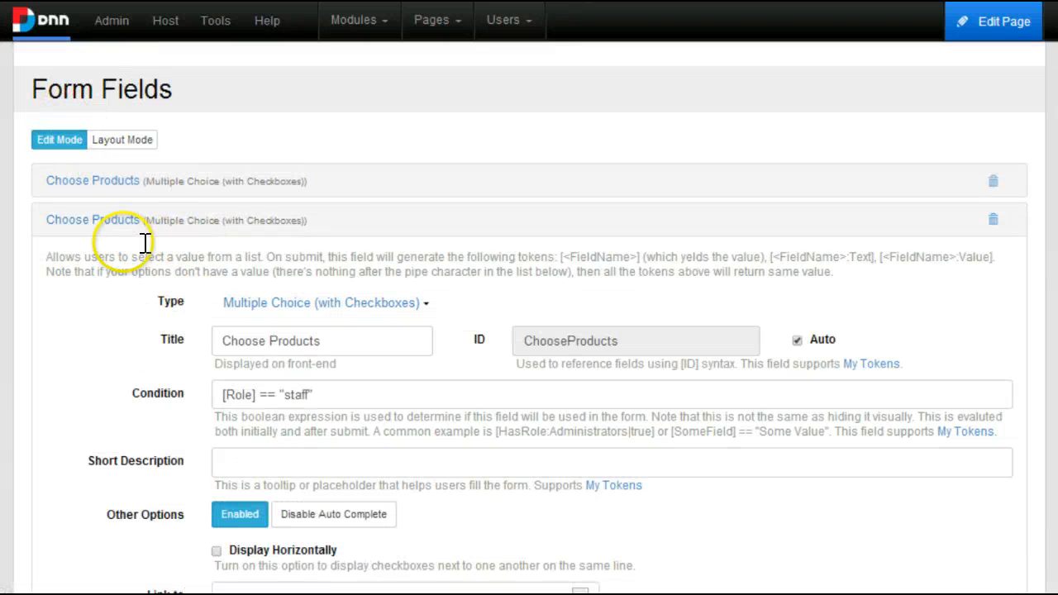
left_click(227, 395)
type("Business")
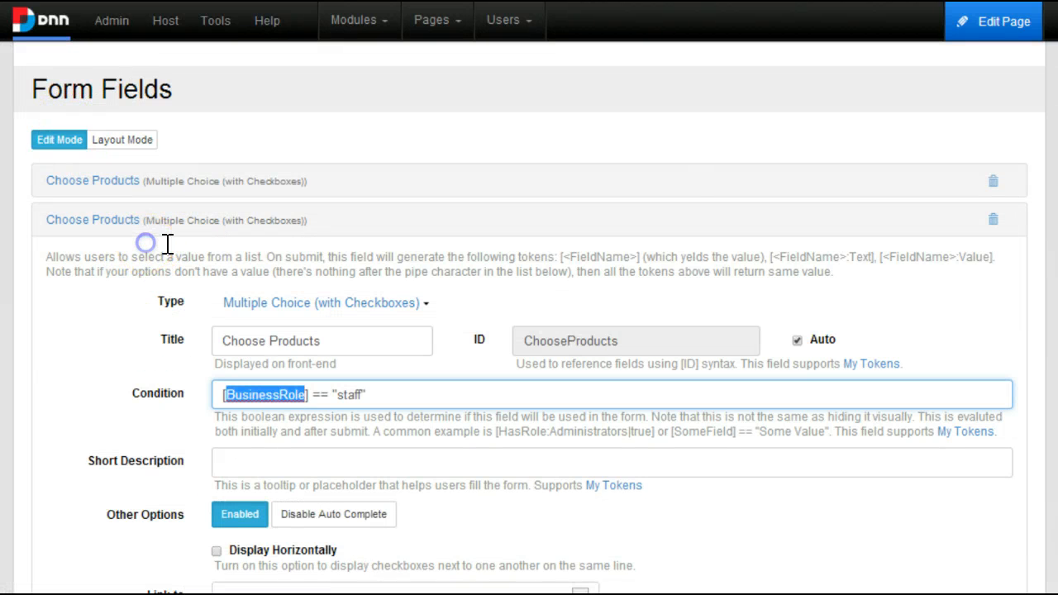
Set the first Choose Products field's Condition to [BusinessRole] == "pm".
left_click(158, 184)
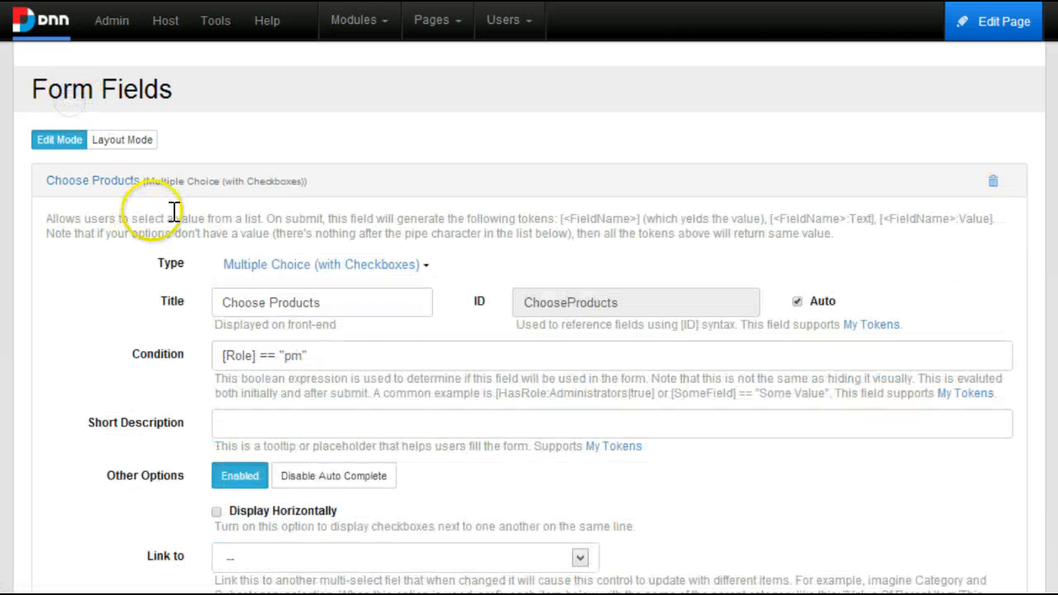
double_click(239, 355)
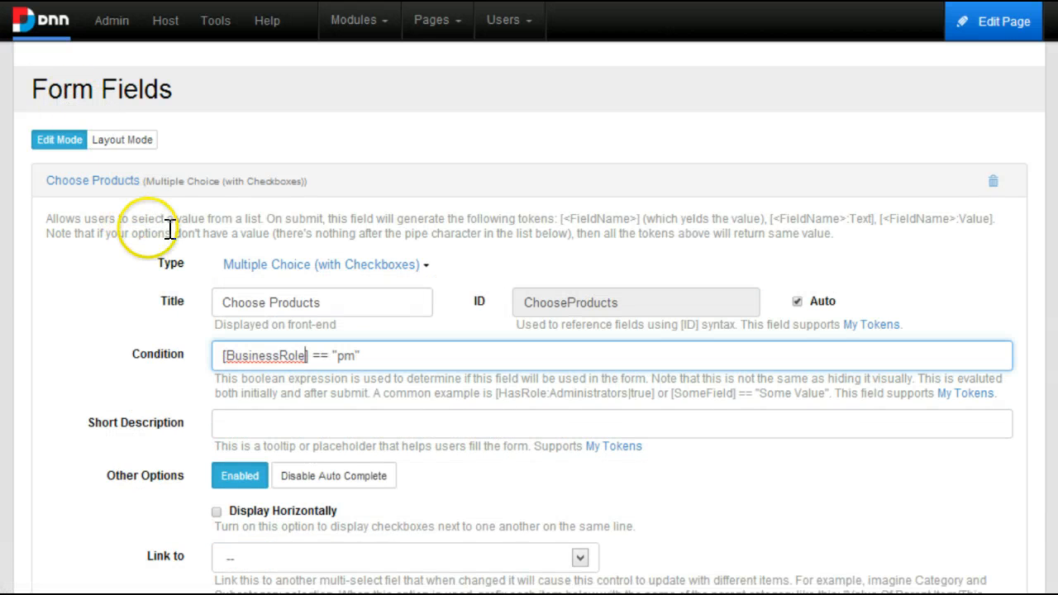
scroll(78, 259, "down", 2)
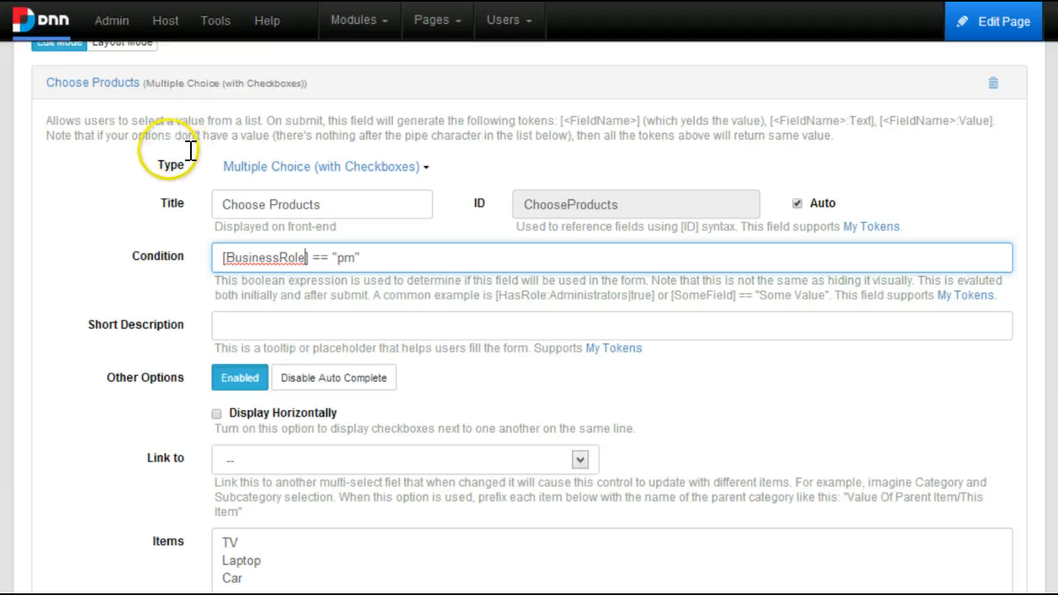
Compare the token used in the Condition with the Business Role field's ID in the Multistep form's management.
left_click(281, 257)
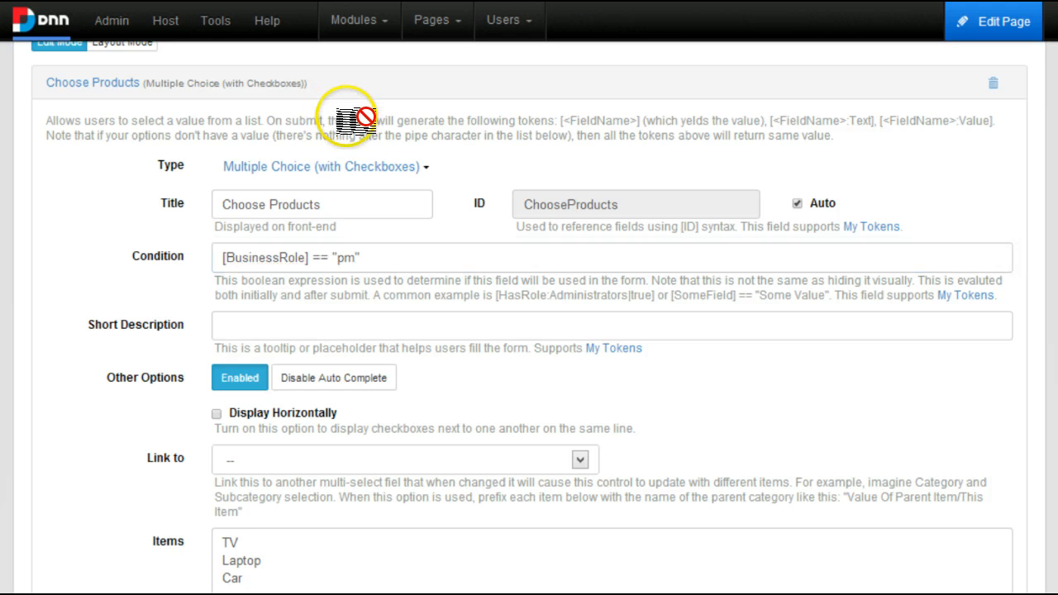
double_click(571, 204)
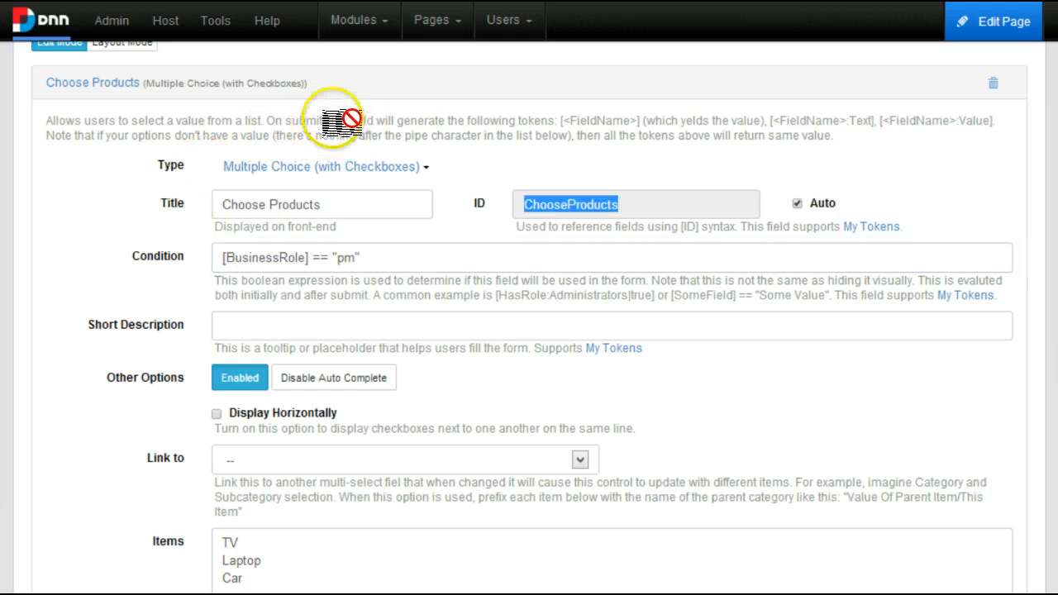
double_click(265, 257)
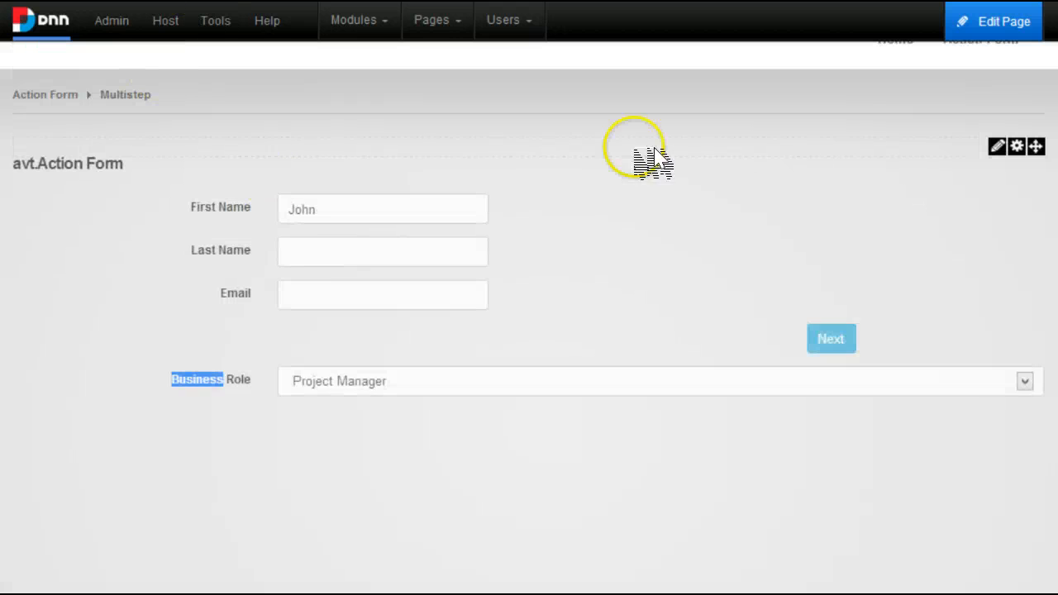
mouse_move(997, 147)
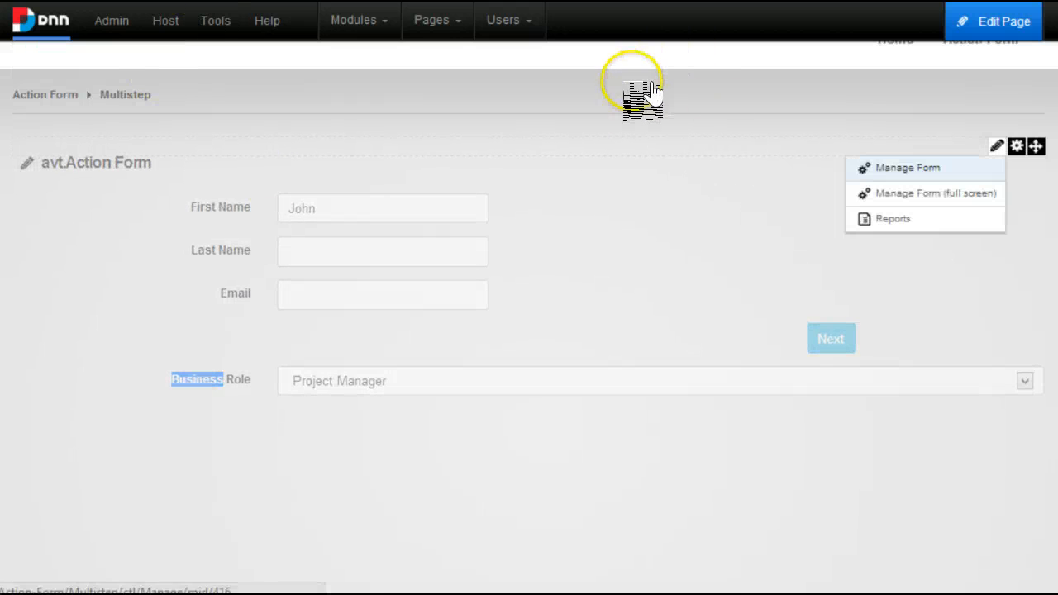
left_click(942, 168)
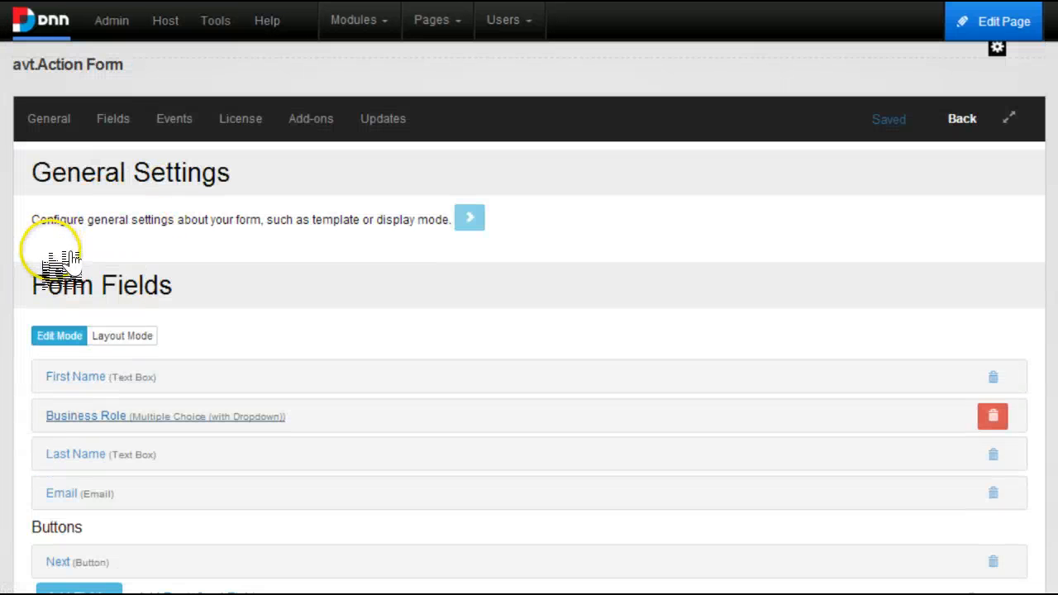
left_click(86, 416)
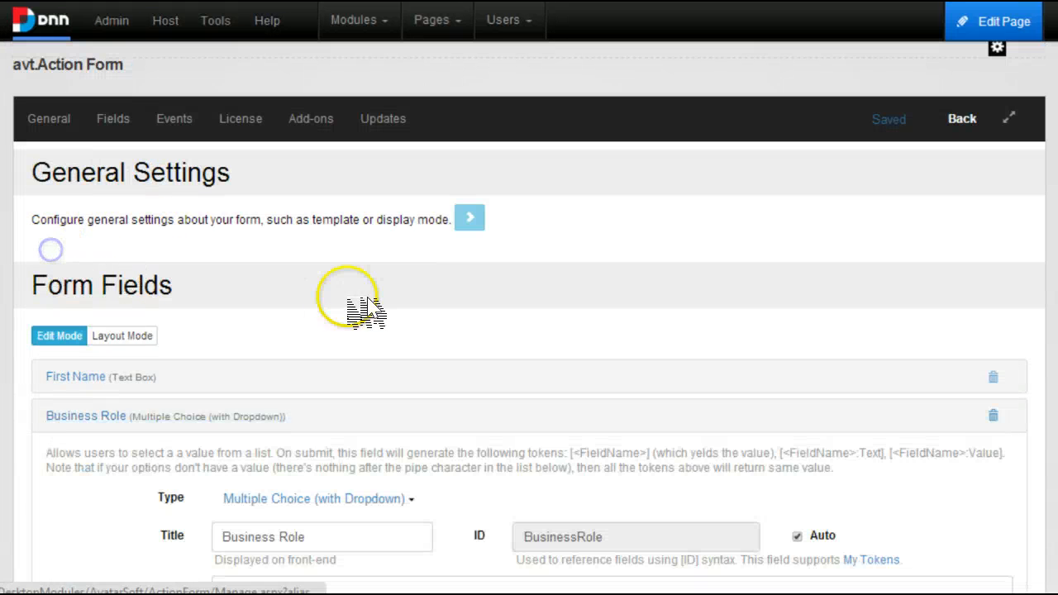
double_click(563, 537)
scroll(612, 536, "down", 1)
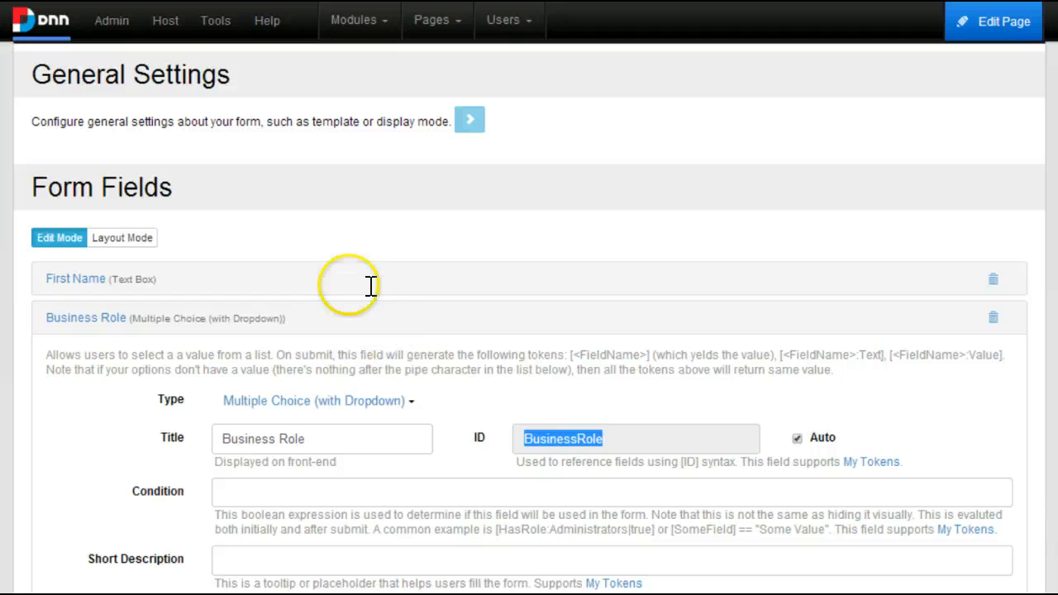
Review the staff field's Condition and the keys of the On Init Load State actions in the Choose products form.
scroll(633, 277, "down", 20)
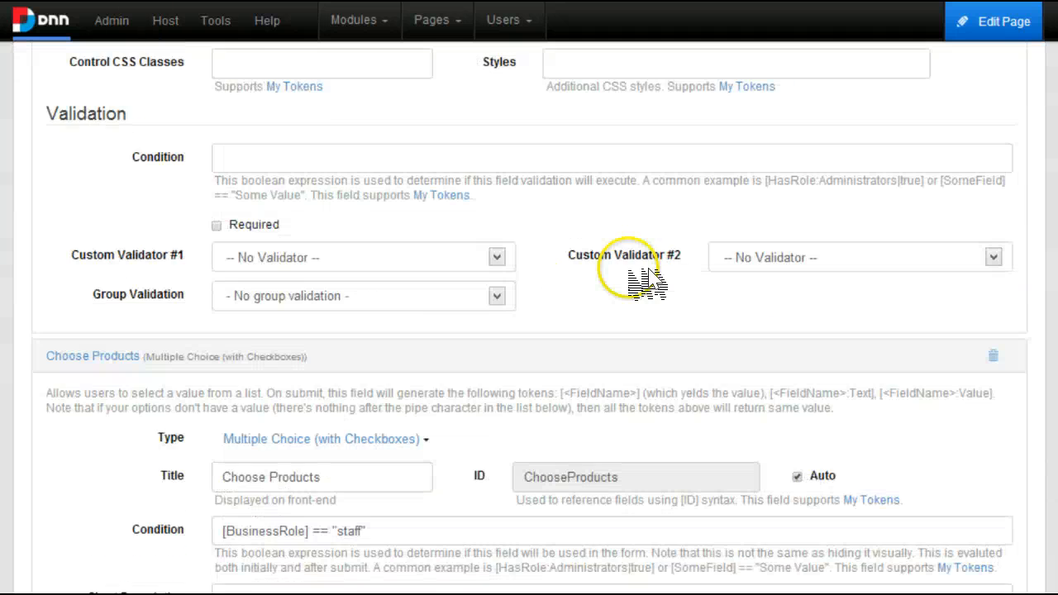
scroll(661, 313, "down", 15)
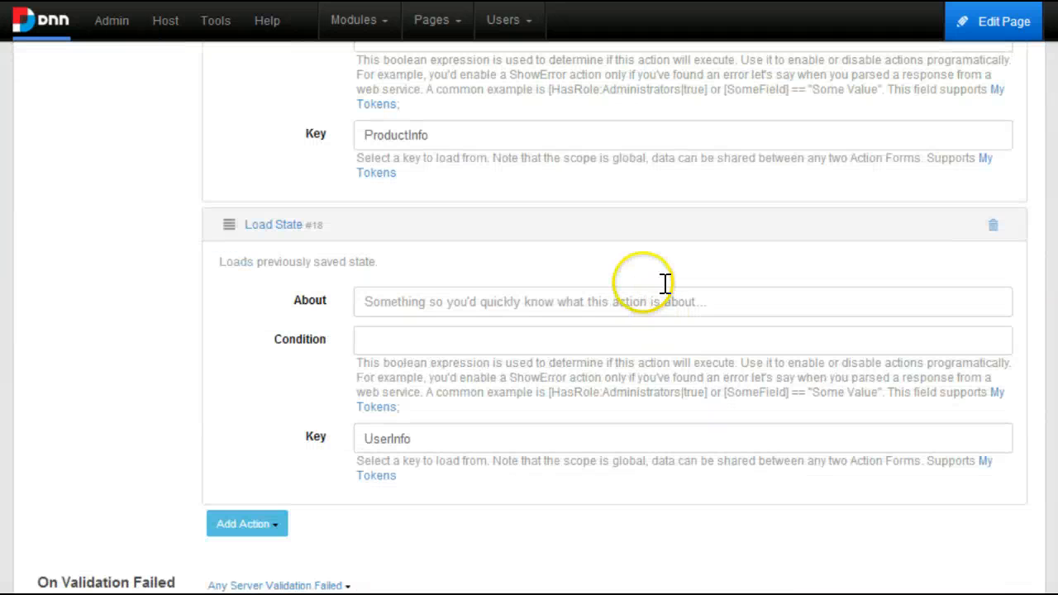
scroll(667, 284, "up", 8)
scroll(626, 140, "down", 20)
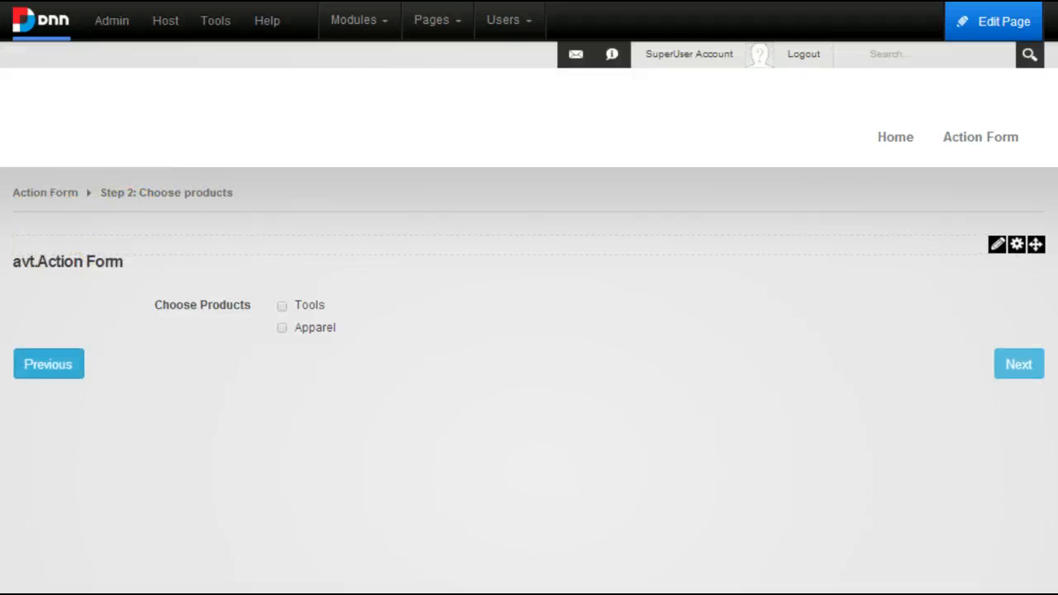
Return to the first step, choose Project Manager as the Business Role, and proceed to Step 2 to test the conditions.
left_click(49, 363)
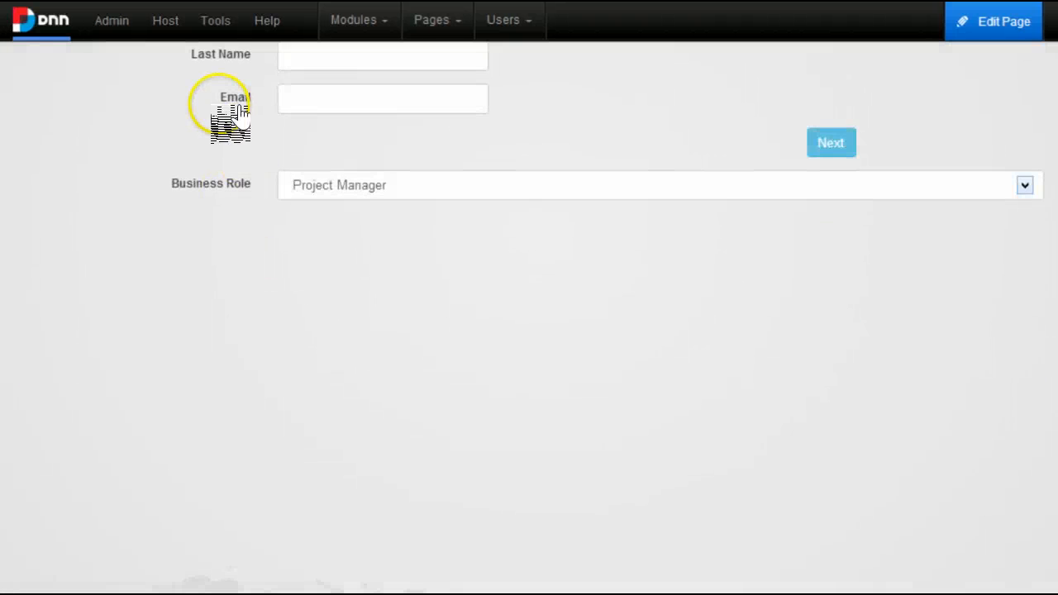
left_click(238, 106)
left_click(339, 242)
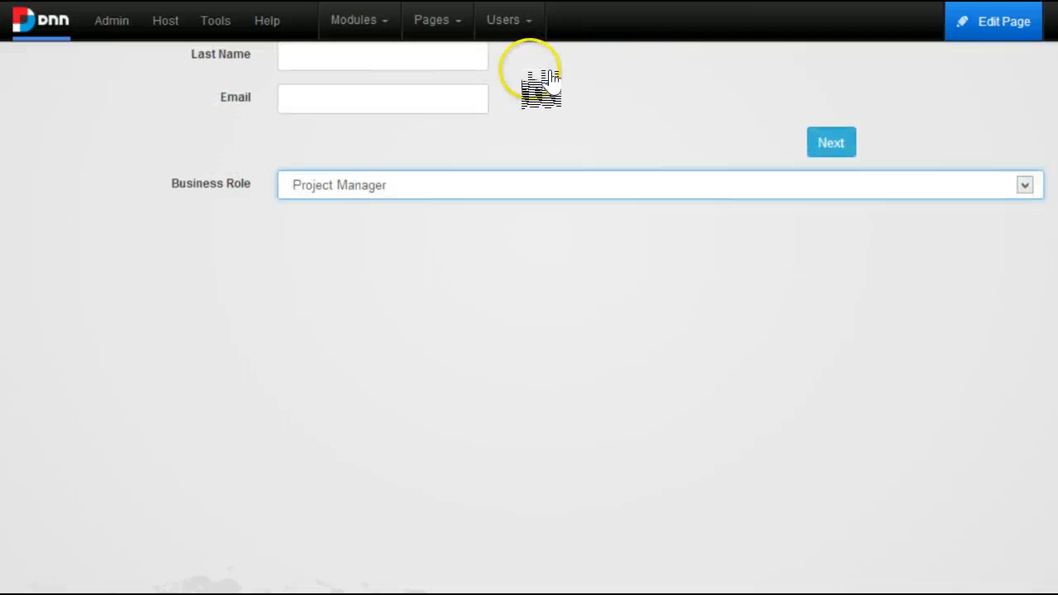
left_click(831, 142)
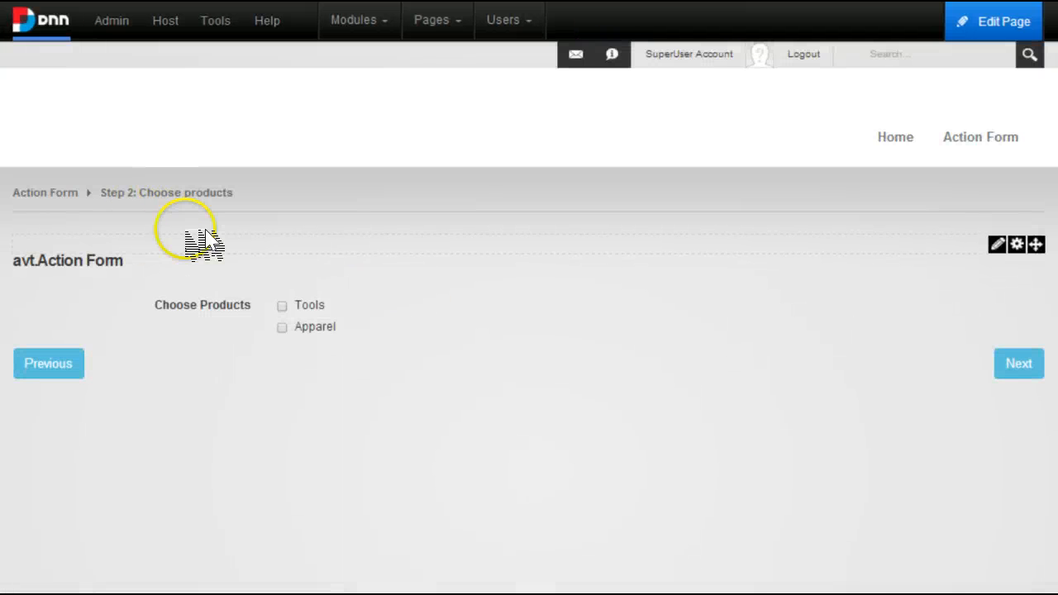
Go back to the first step, change the Business Role to Maintenance Staff, and proceed to Step 2.
key("alt+Left")
left_click(191, 97)
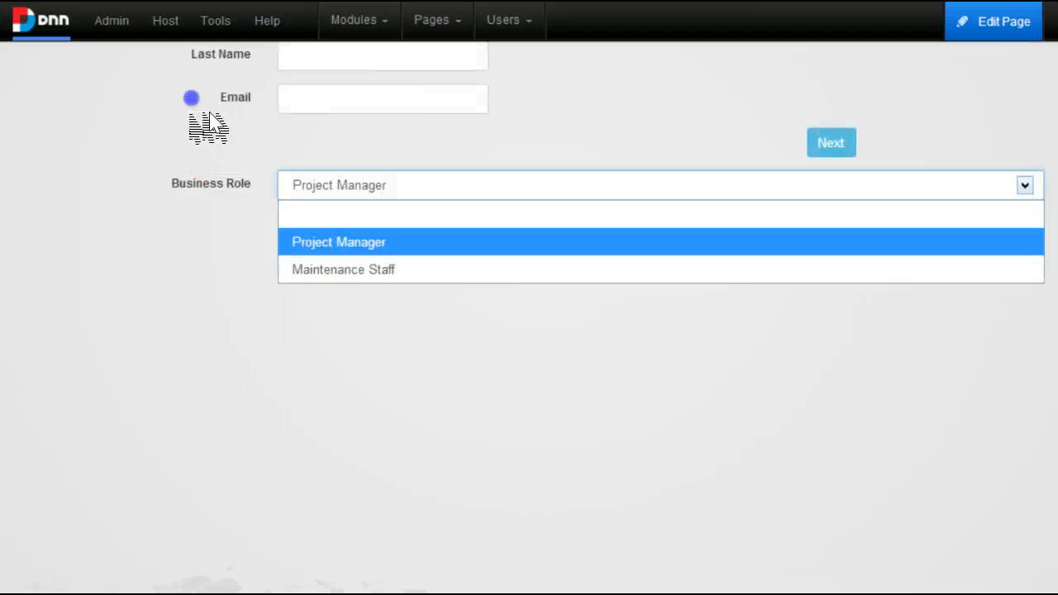
left_click(195, 155)
left_click(831, 142)
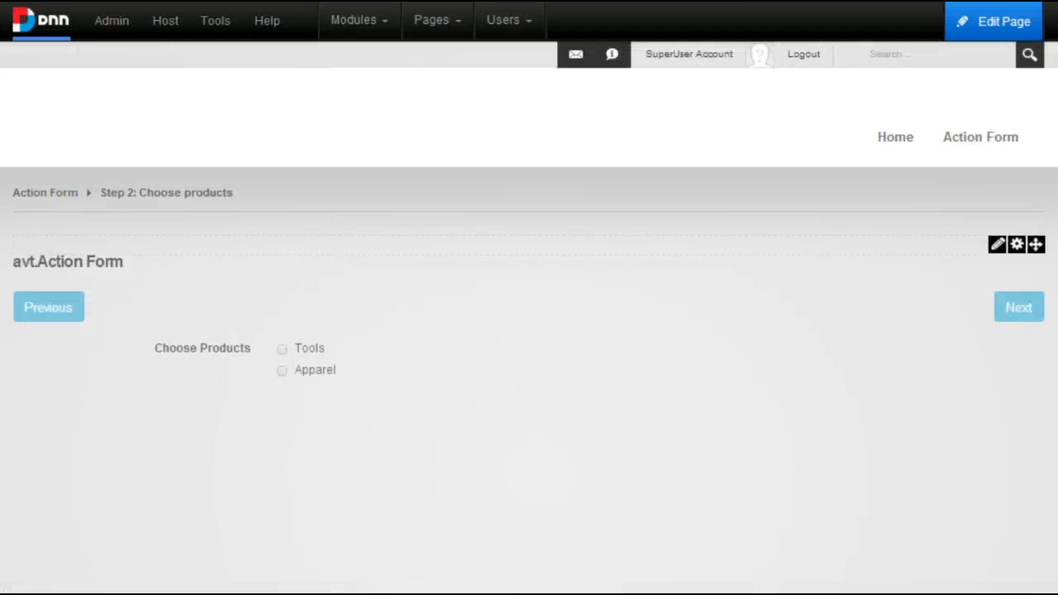
Return to the first step to check the saved Business Role, and proceed to Step 2 again.
left_click(48, 307)
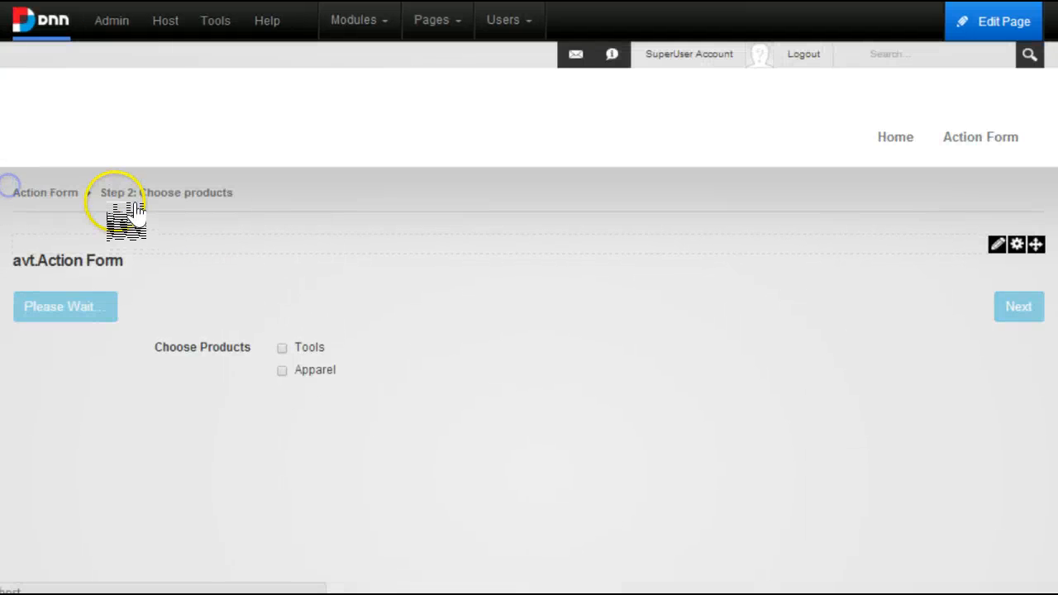
scroll(538, 242, "down", 2)
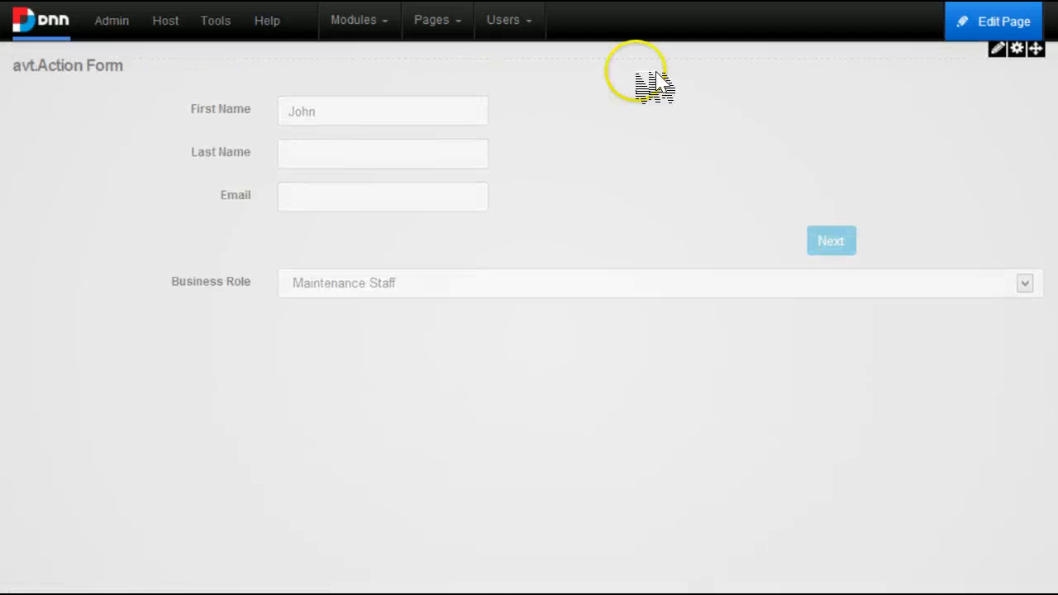
scroll(496, 149, "up", 1)
left_click(831, 338)
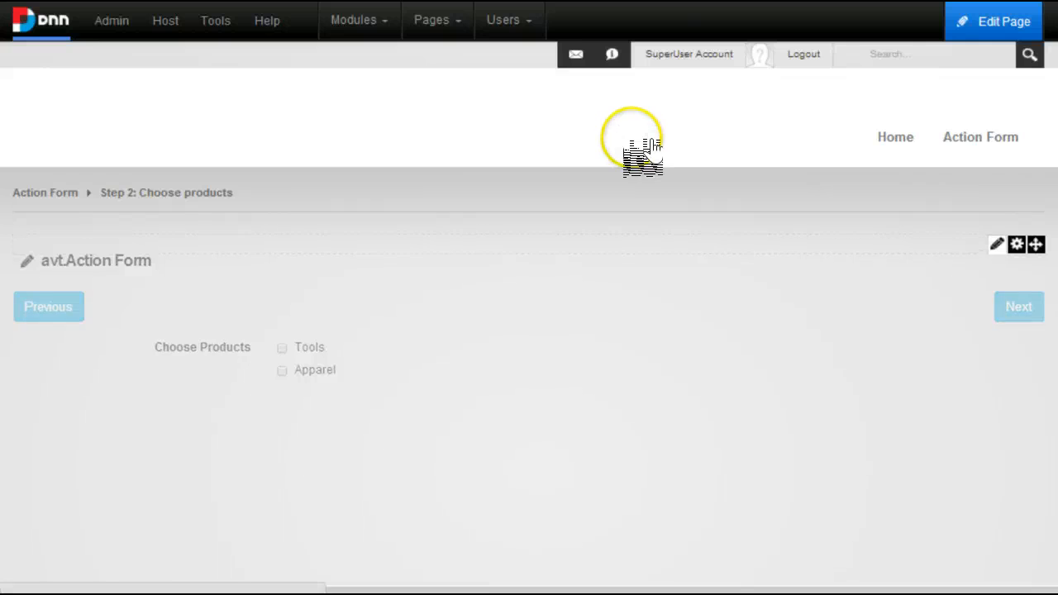
Open form management for the Choose products step and examine the settings of both Choose Products fields.
mouse_move(998, 245)
left_click(917, 267)
scroll(103, 198, "down", 7)
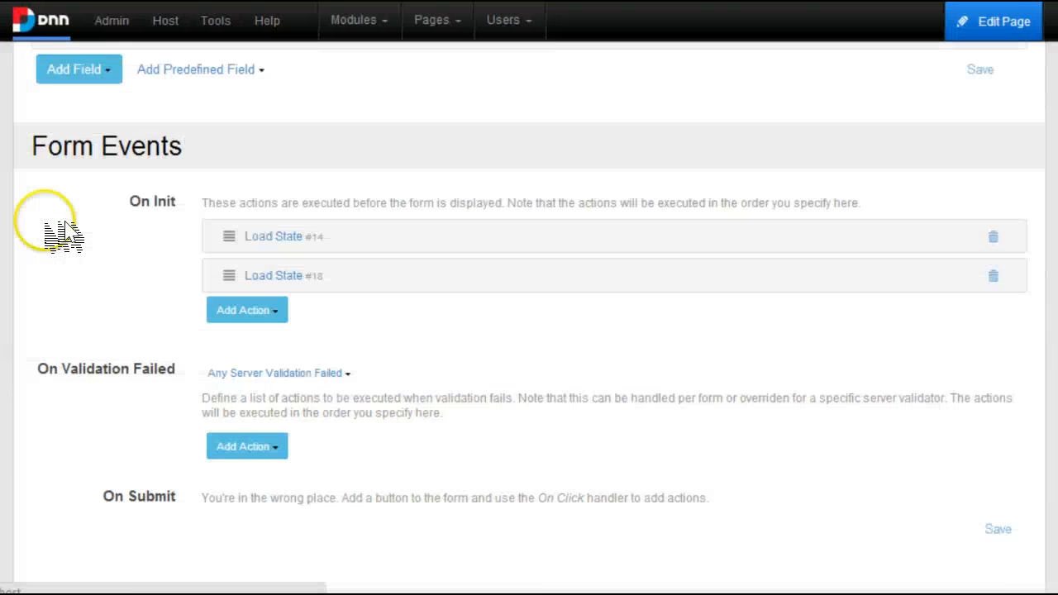
scroll(62, 228, "up", 6)
scroll(111, 288, "down", 1)
left_click(103, 416)
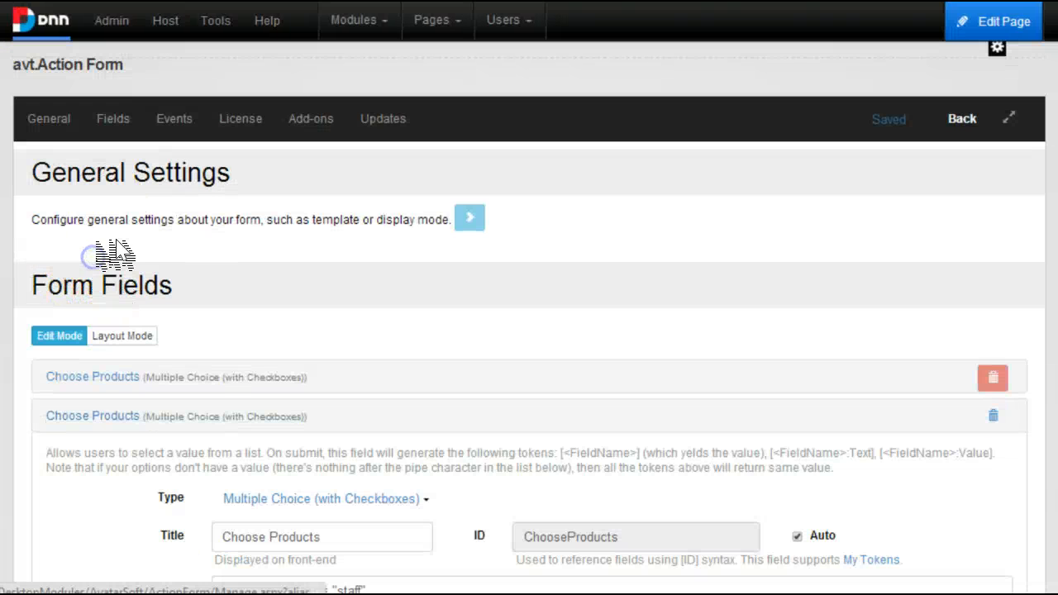
scroll(103, 248, "down", 1)
scroll(99, 298, "down", 7)
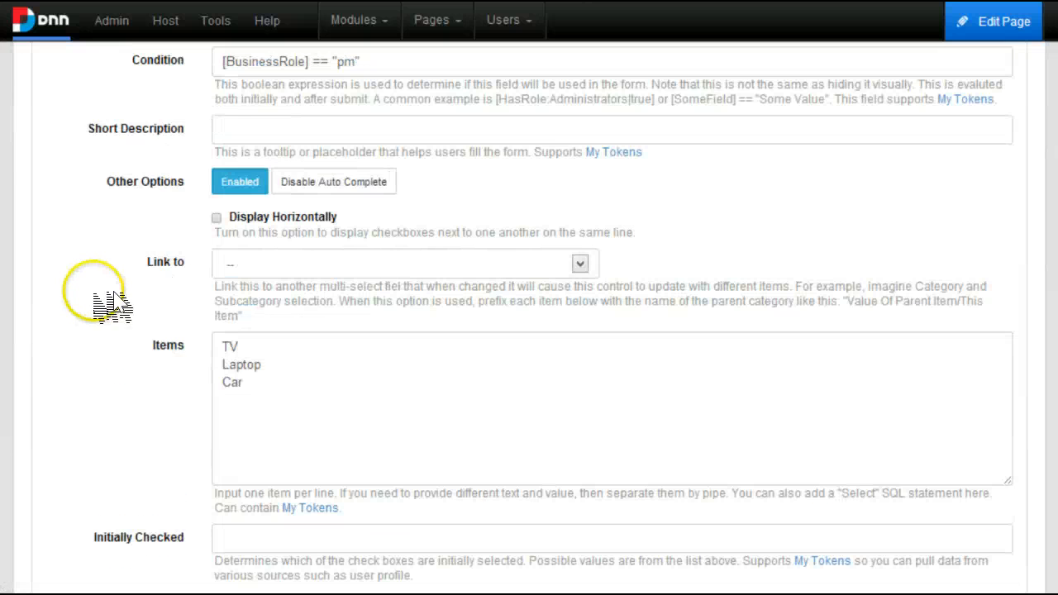
scroll(91, 334, "down", 2)
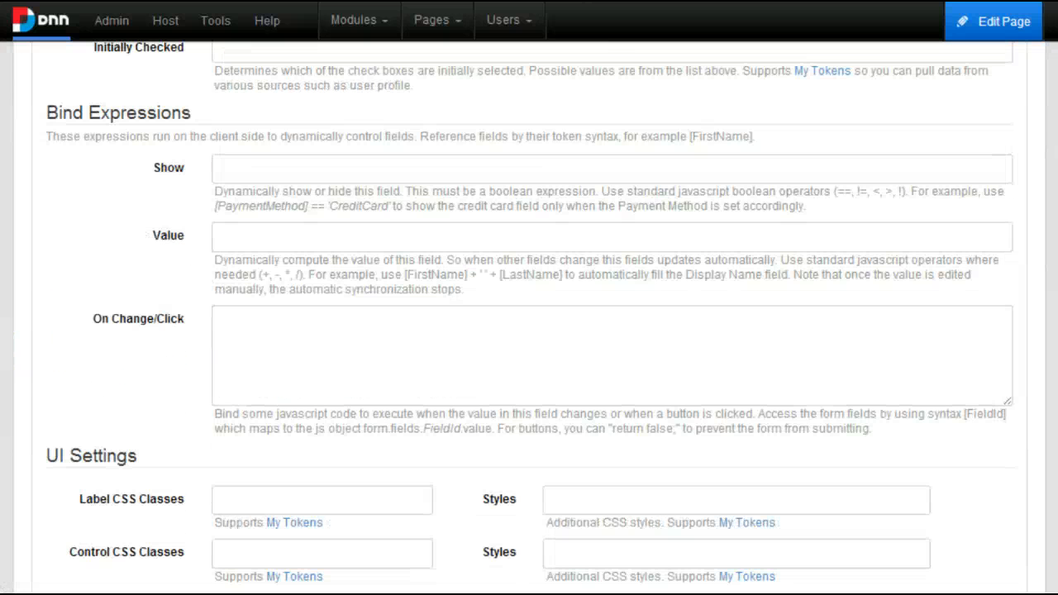
Check the ID and Condition of the staff Choose Products field, and collapse the field.
scroll(221, 228, "up", 6)
scroll(227, 228, "up", 1)
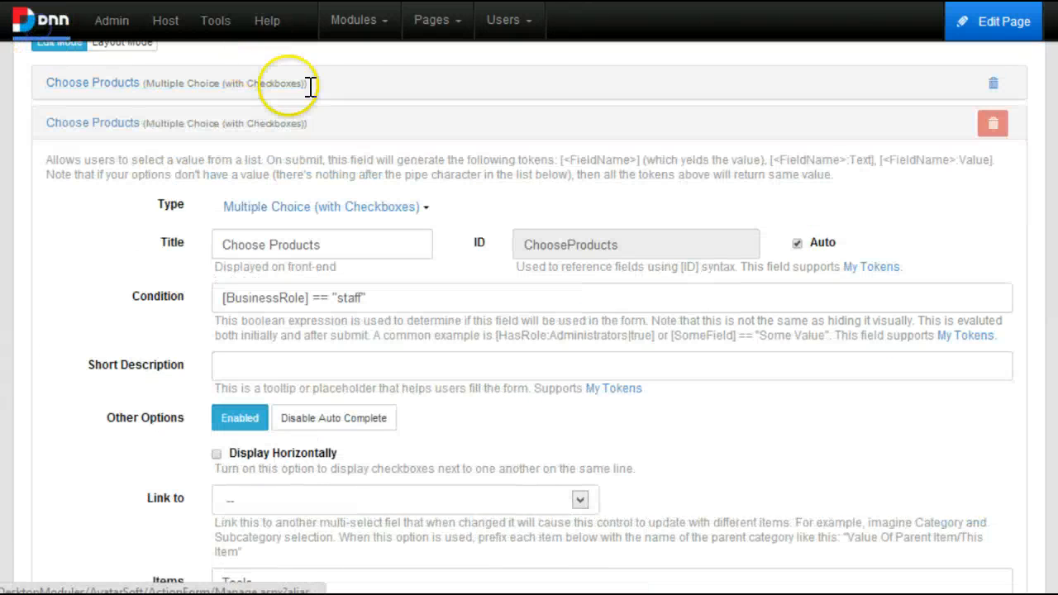
left_click_drag(295, 88, 370, 137)
left_click(93, 121)
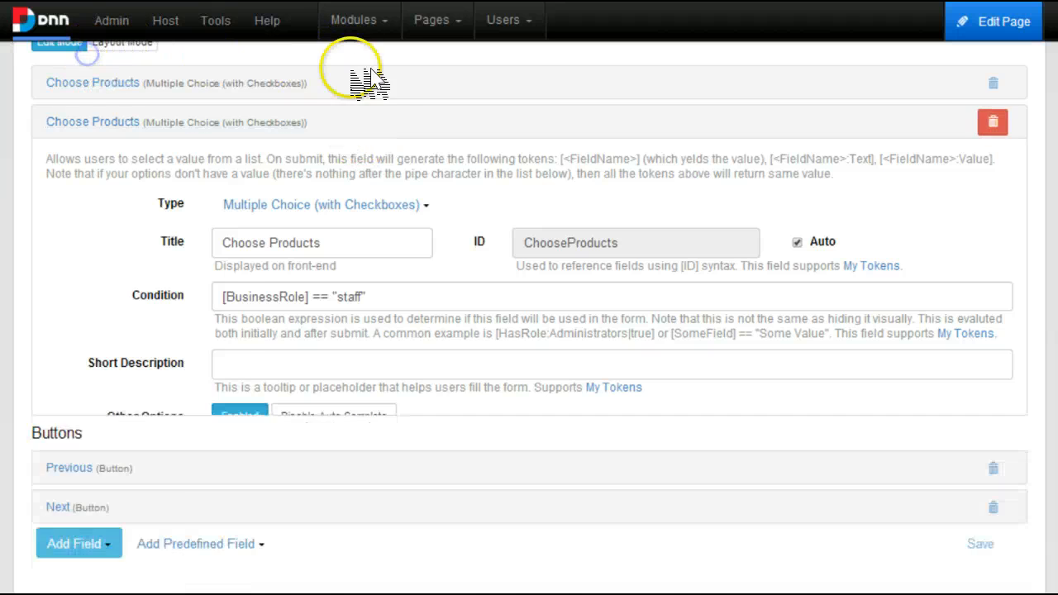
scroll(135, 267, "up", 2)
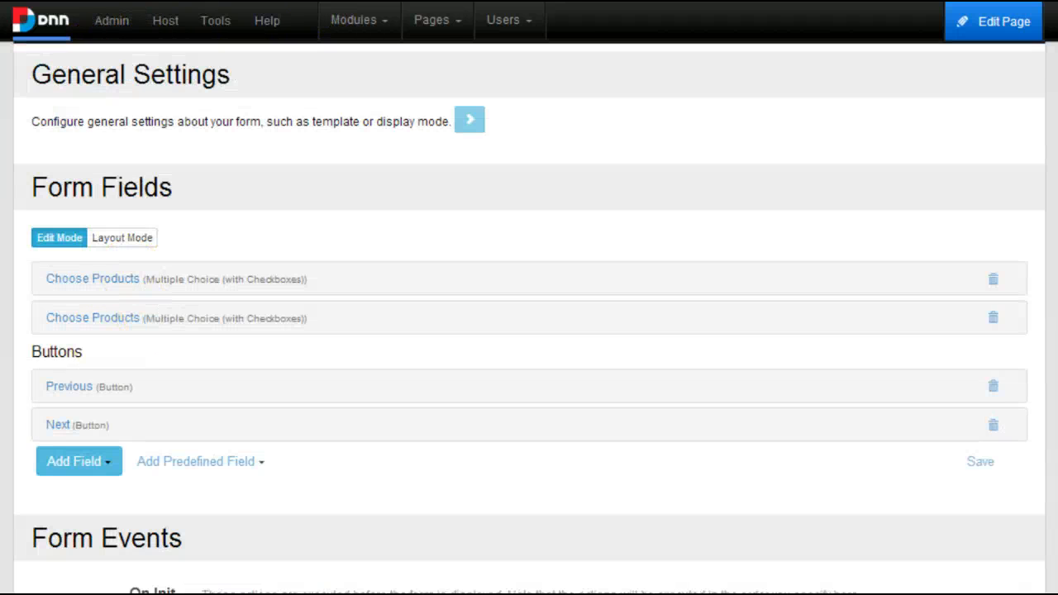
Leave form management and start a copy of the Step 2: Choose products page, with its Action Form module set to Copy.
scroll(288, 132, "up", 3)
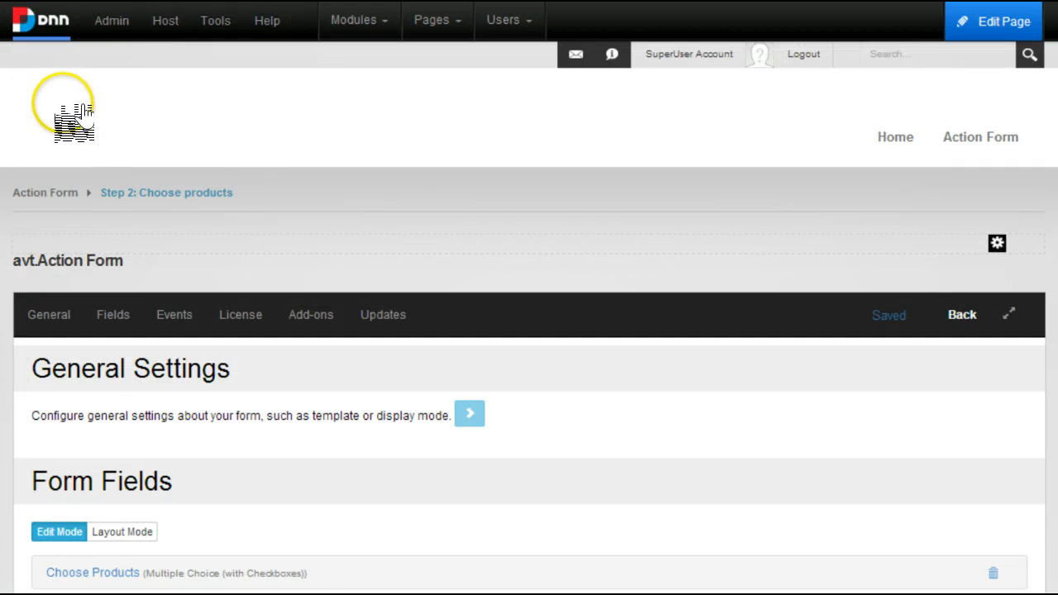
left_click(75, 123)
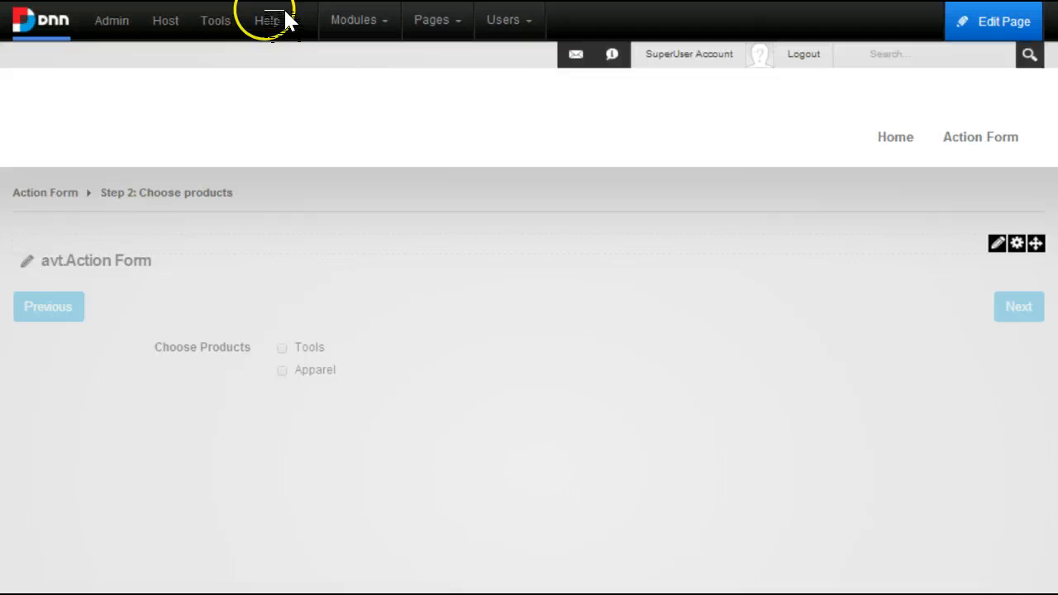
mouse_move(431, 20)
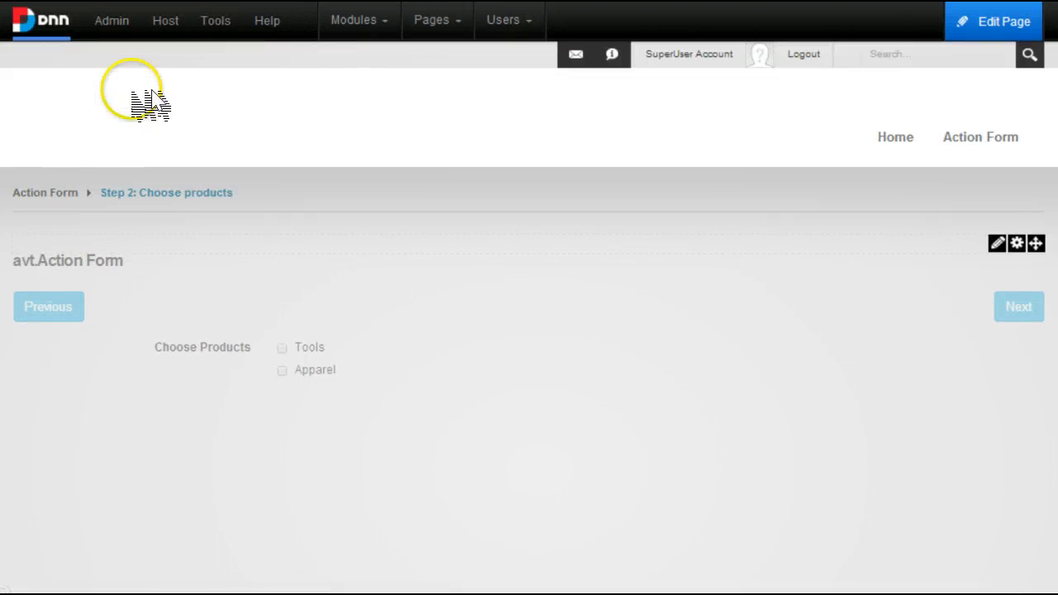
left_click(449, 87)
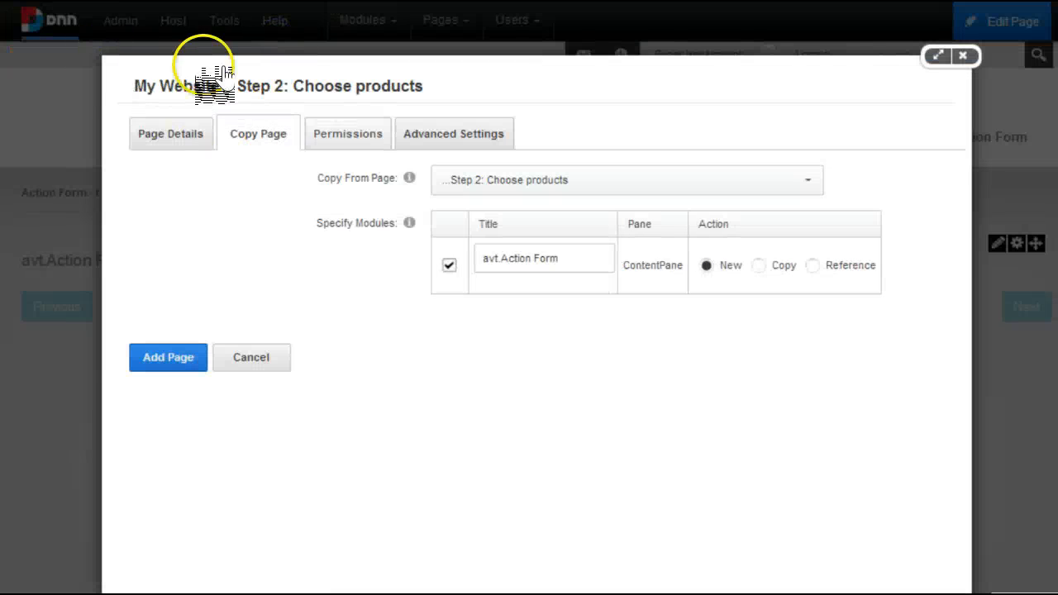
left_click(759, 265)
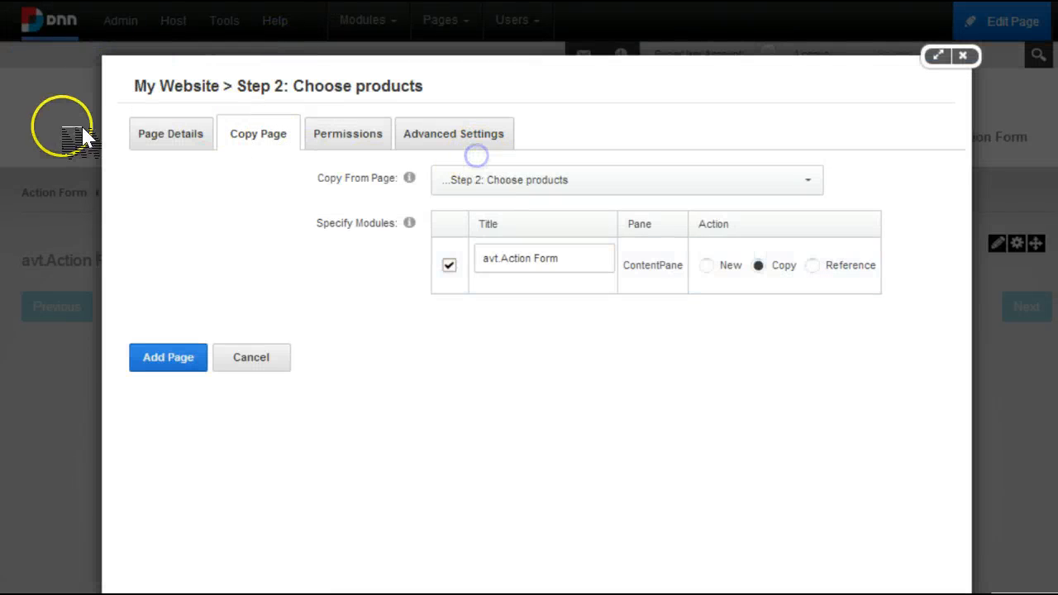
Name the copied page Step 2: Staff Products, review its remaining page details, and add the page.
left_click(170, 134)
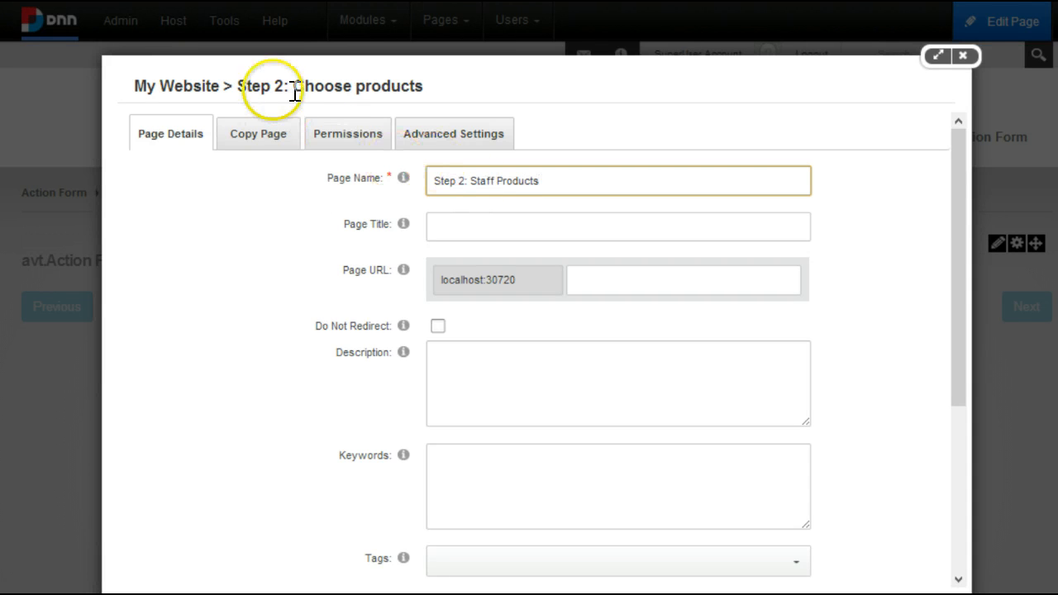
left_click(343, 132)
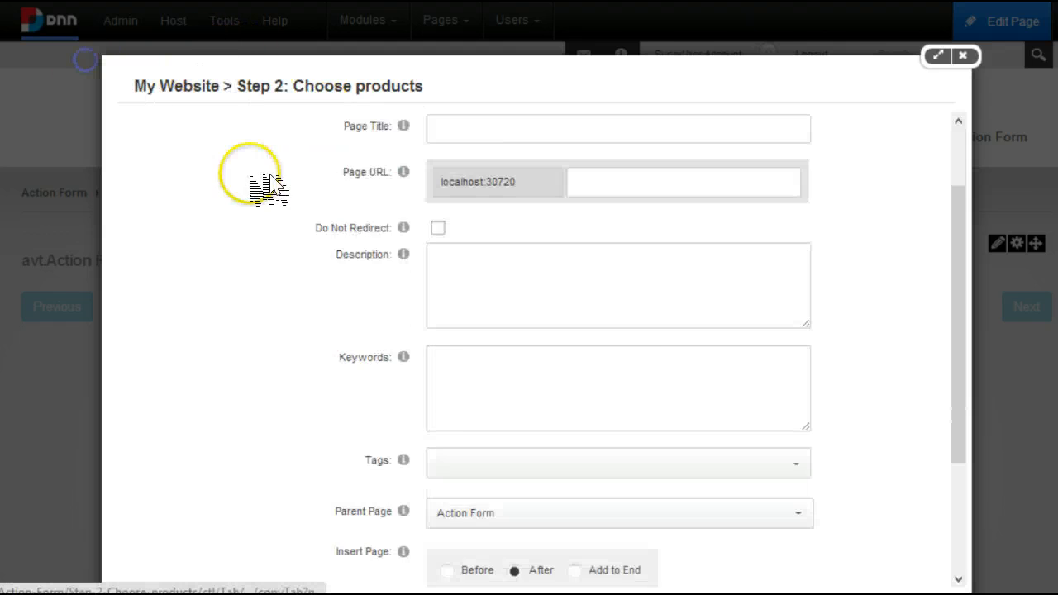
scroll(322, 218, "down", 3)
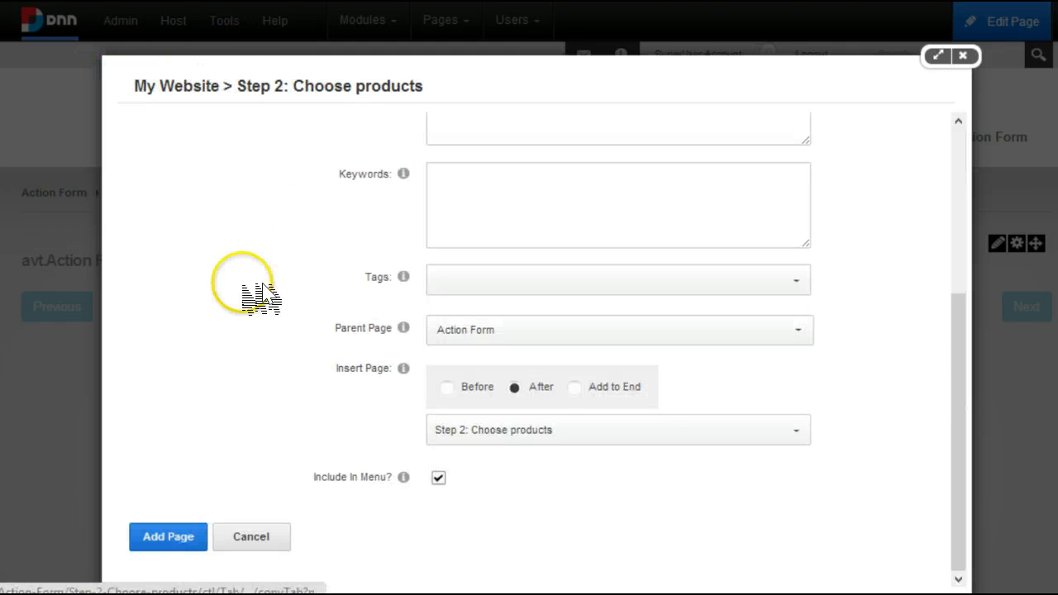
scroll(326, 178, "up", 3)
scroll(329, 180, "up", 2)
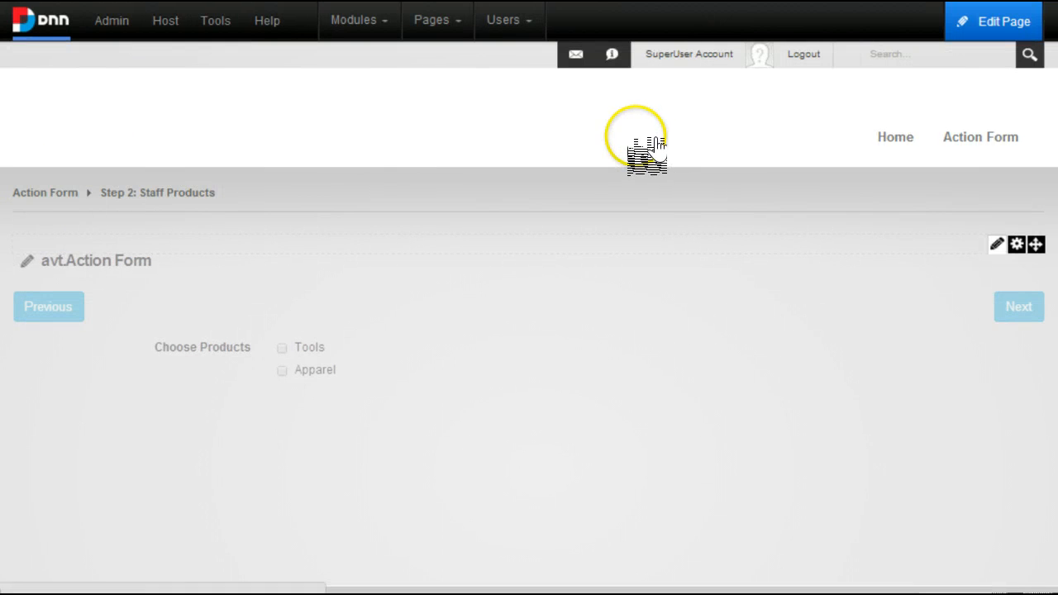
In form management for Step 2: Staff Products, delete the first Choose Products field, keeping the staff one, and return to the form.
mouse_move(997, 245)
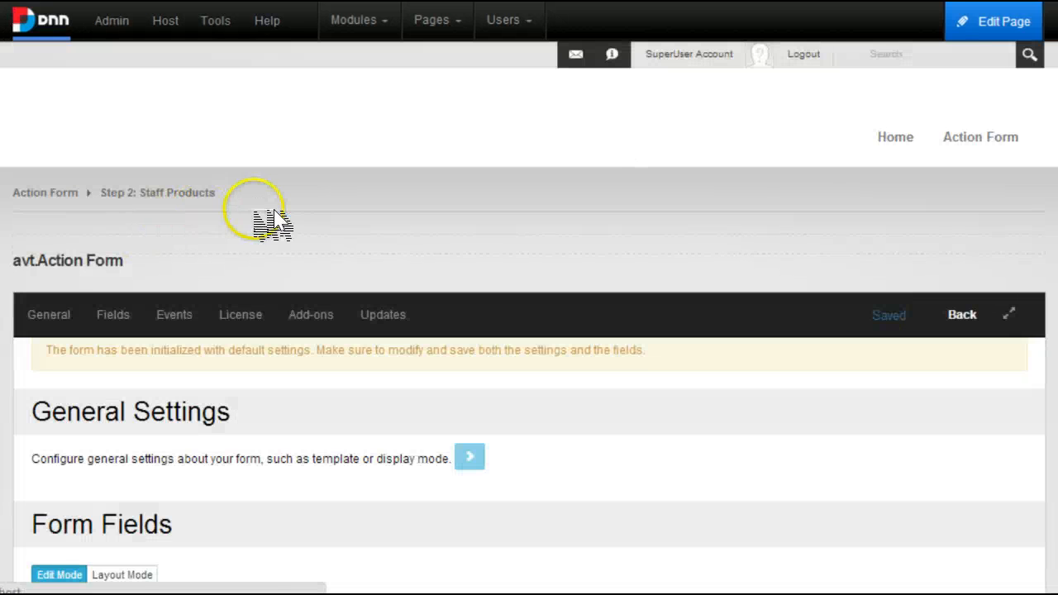
scroll(207, 223, "down", 3)
left_click(93, 318)
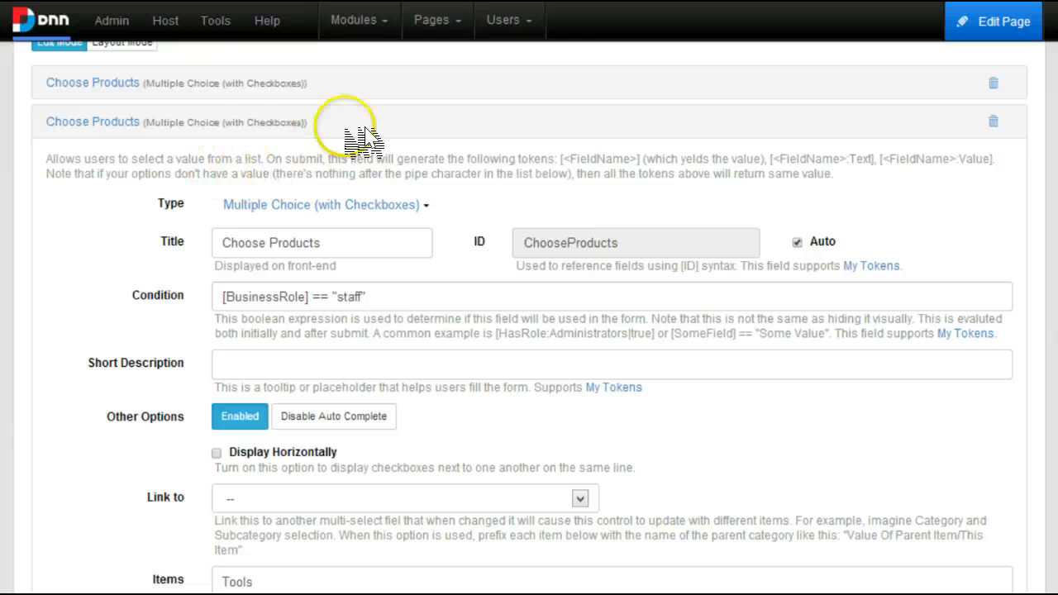
left_click(994, 82)
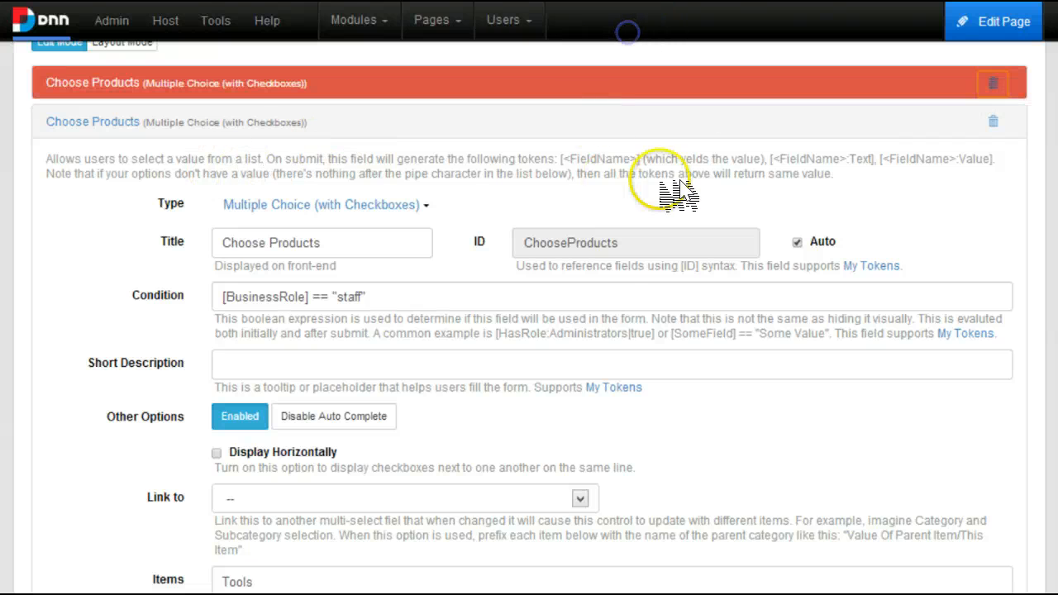
scroll(662, 306, "down", 15)
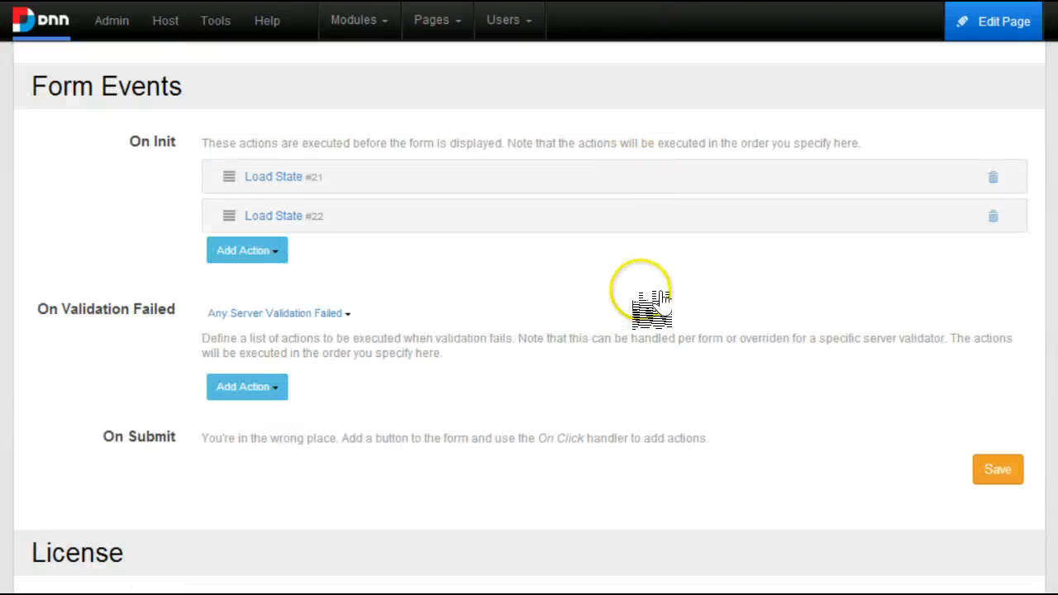
scroll(645, 290, "down", 13)
scroll(670, 236, "up", 19)
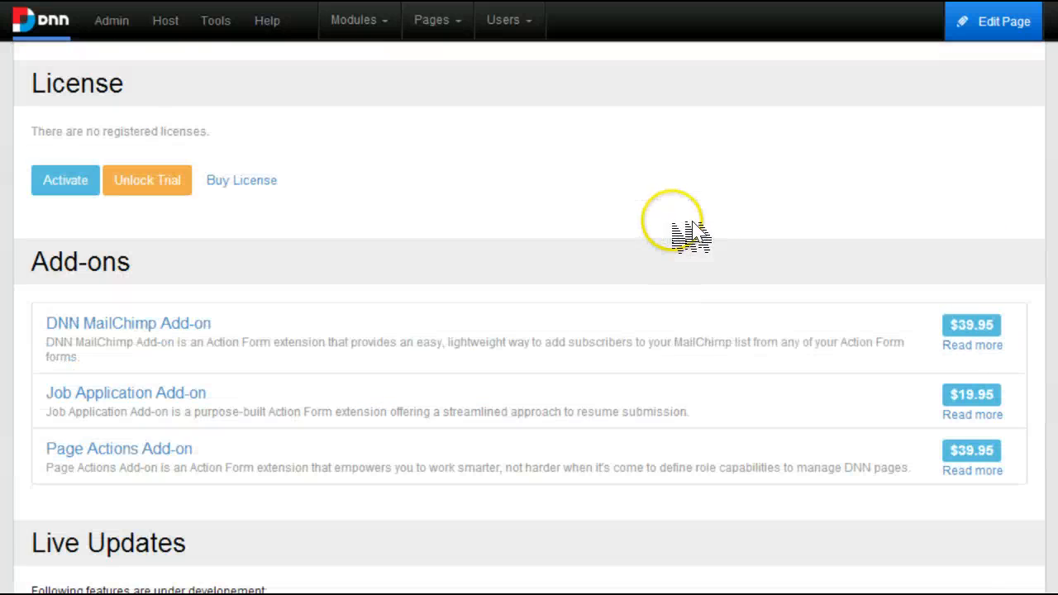
scroll(571, 173, "up", 6)
left_click(620, 184)
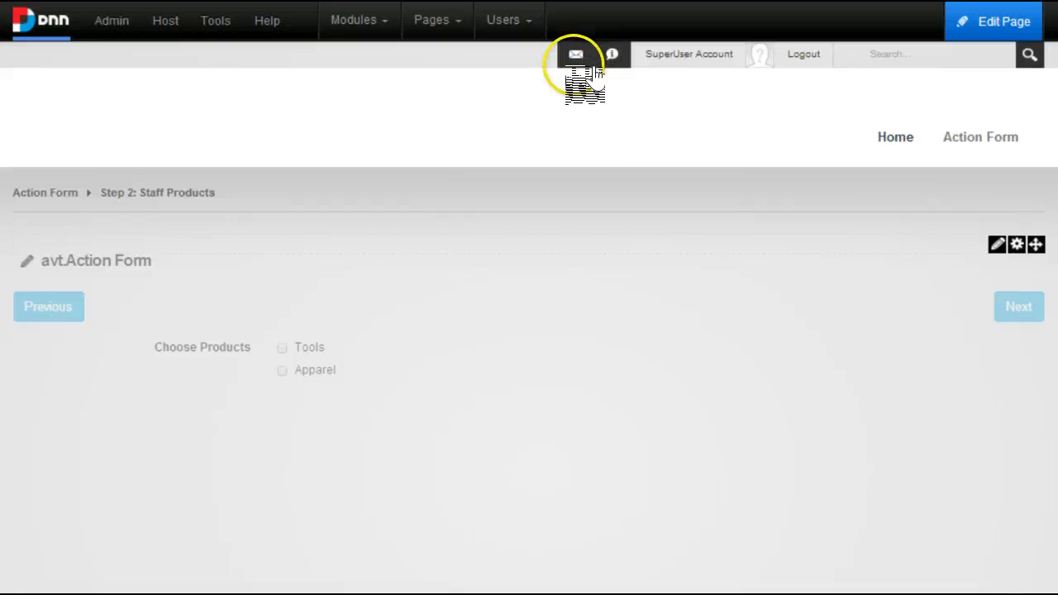
Open form management for the Step 2: Choose products page and remove the Choose Products field conditioned on "staff".
mouse_move(976, 137)
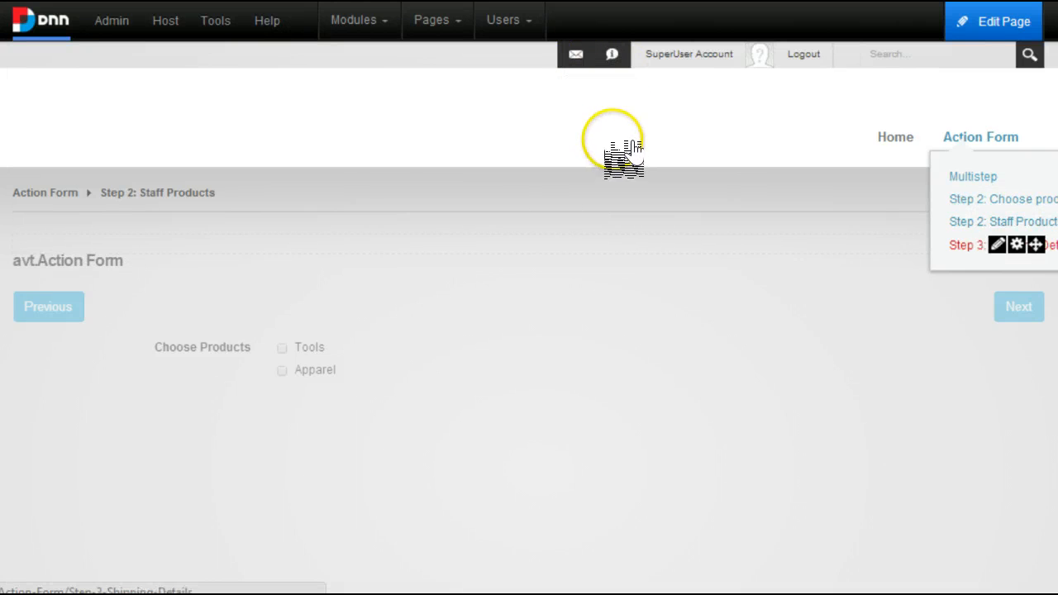
left_click(1000, 198)
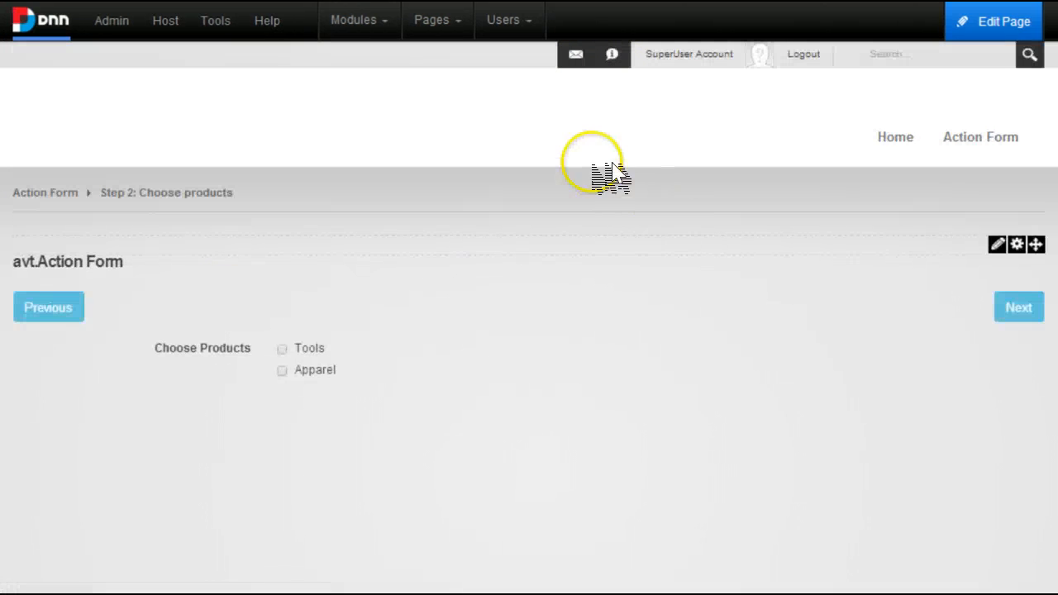
mouse_move(997, 244)
left_click(909, 266)
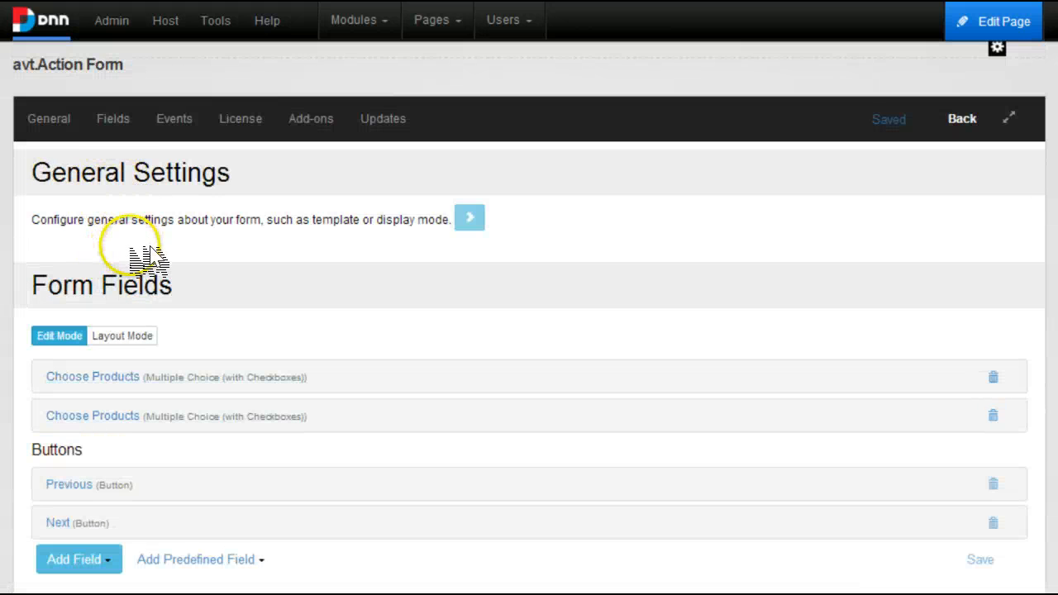
left_click(116, 416)
scroll(218, 179, "up", 2)
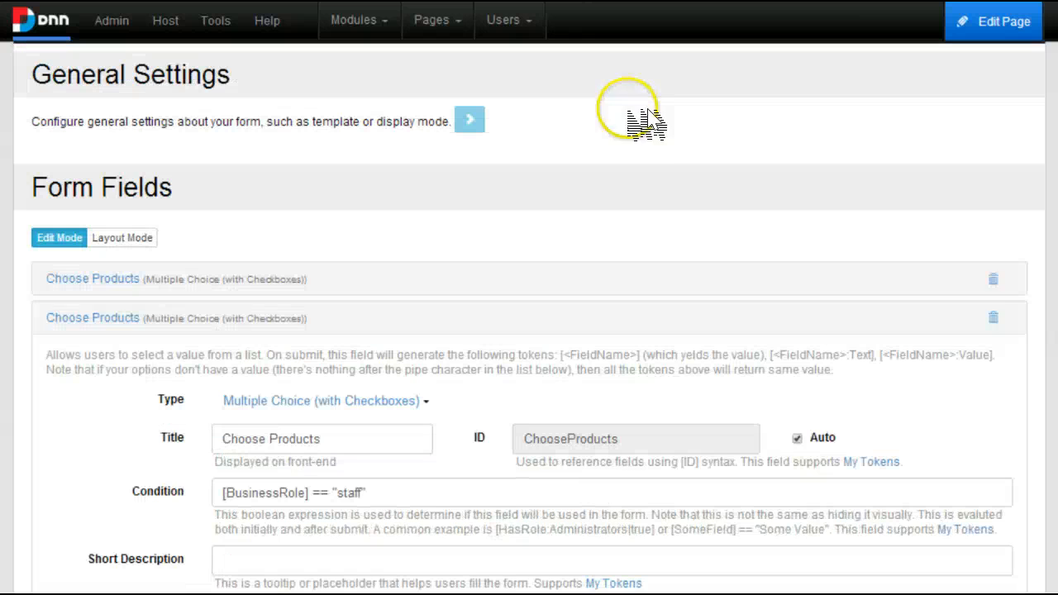
Remove the [BusinessRole] == "pm" condition from the Choose Products field offering TV, Laptop and Car, and return to the form.
left_click(285, 278)
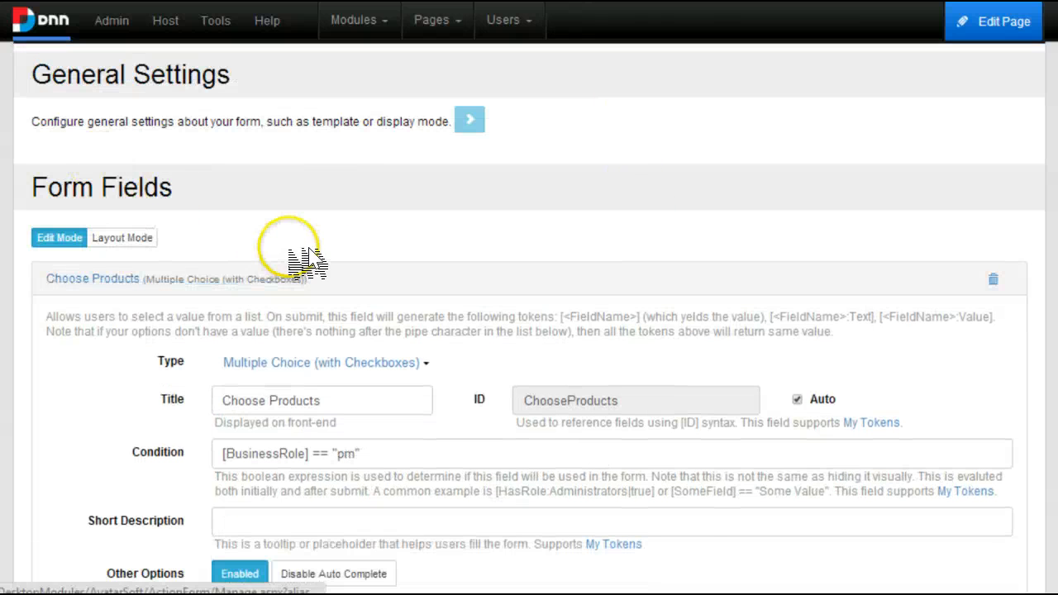
left_click_drag(360, 454, 217, 455)
type("x")
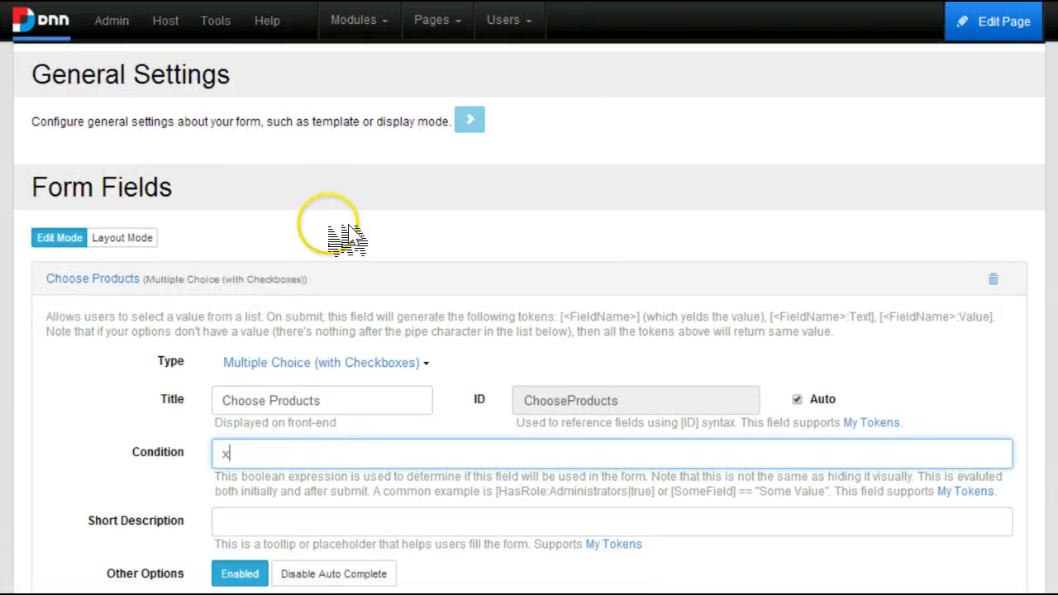
scroll(628, 297, "down", 20)
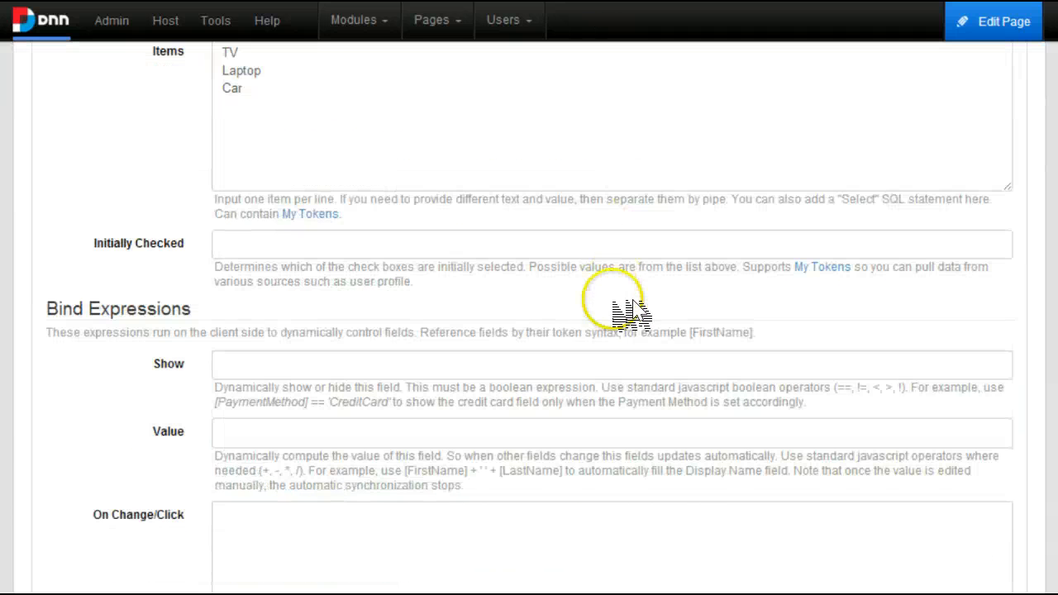
scroll(647, 282, "down", 10)
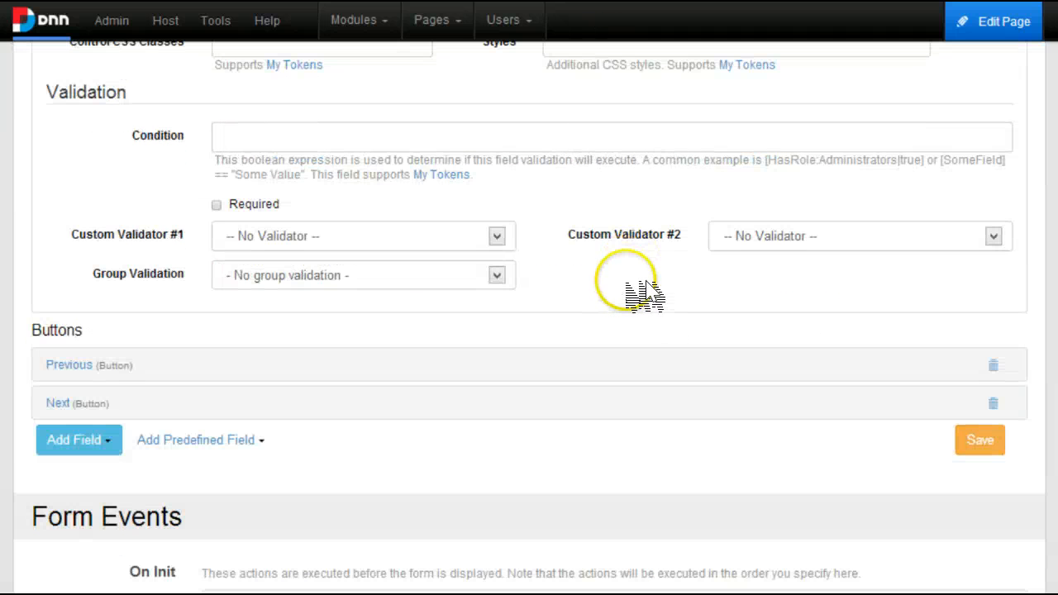
left_click(624, 276)
scroll(625, 276, "down", 15)
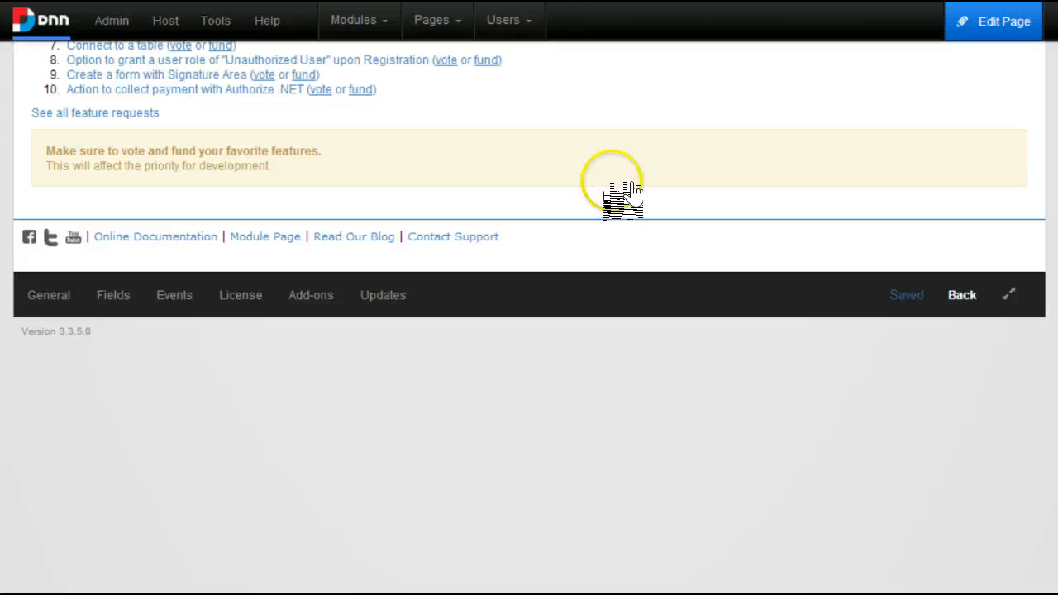
key("alt+Left")
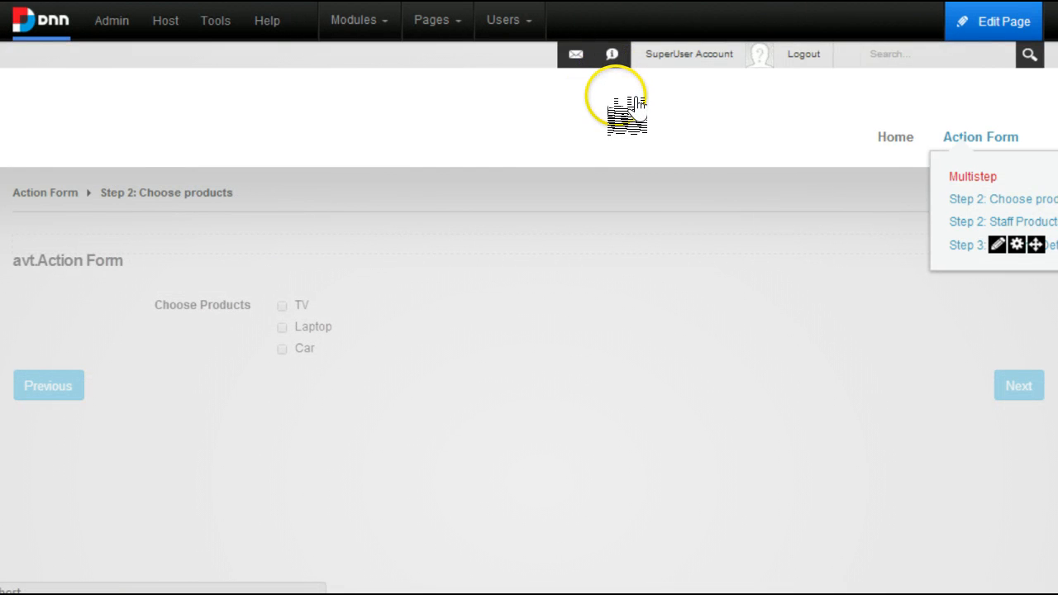
Open form management for the Multistep page and expand the Next button's Redirect to Portal Page action.
left_click(973, 176)
scroll(760, 330, "down", 2)
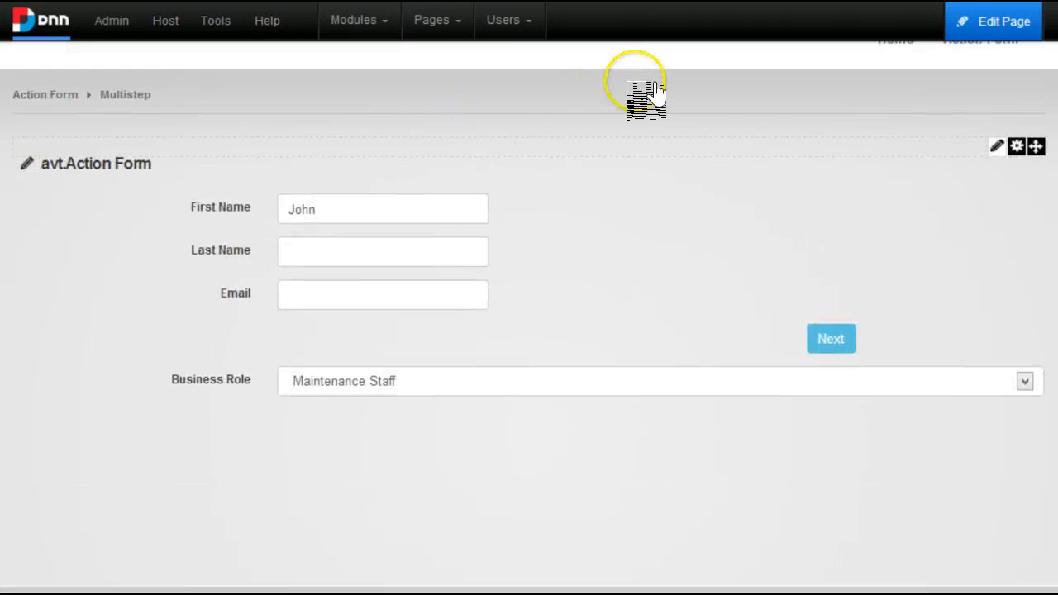
mouse_move(997, 146)
left_click(908, 168)
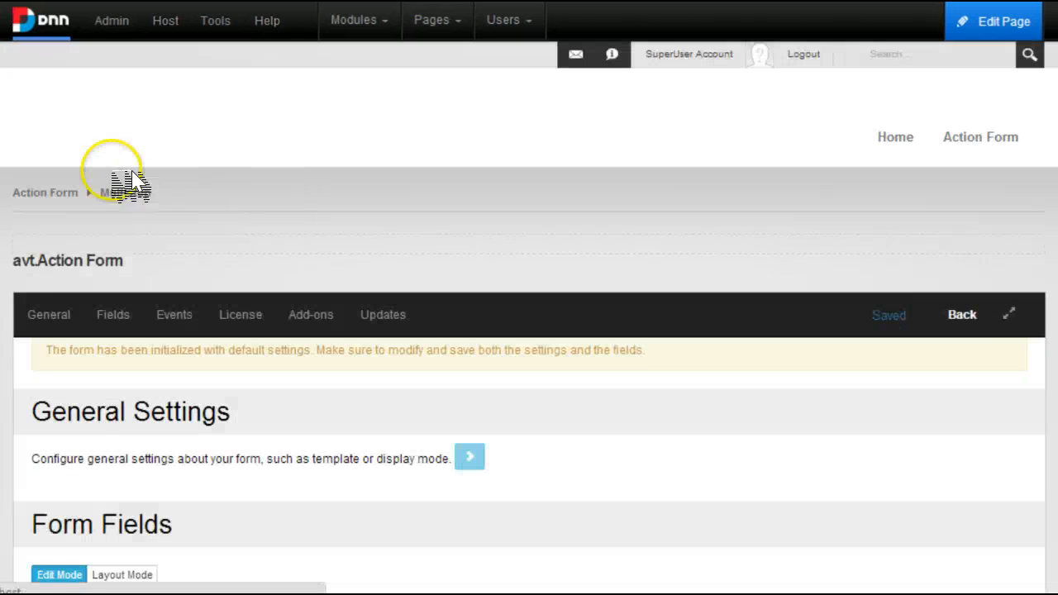
scroll(132, 183, "down", 5)
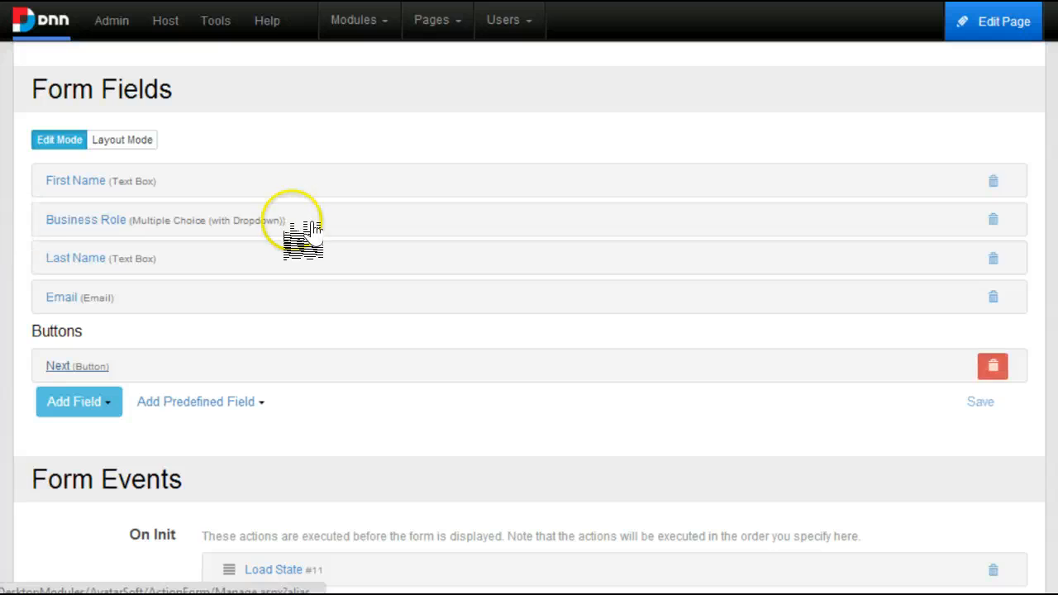
left_click(77, 367)
scroll(177, 260, "down", 5)
left_click(316, 396)
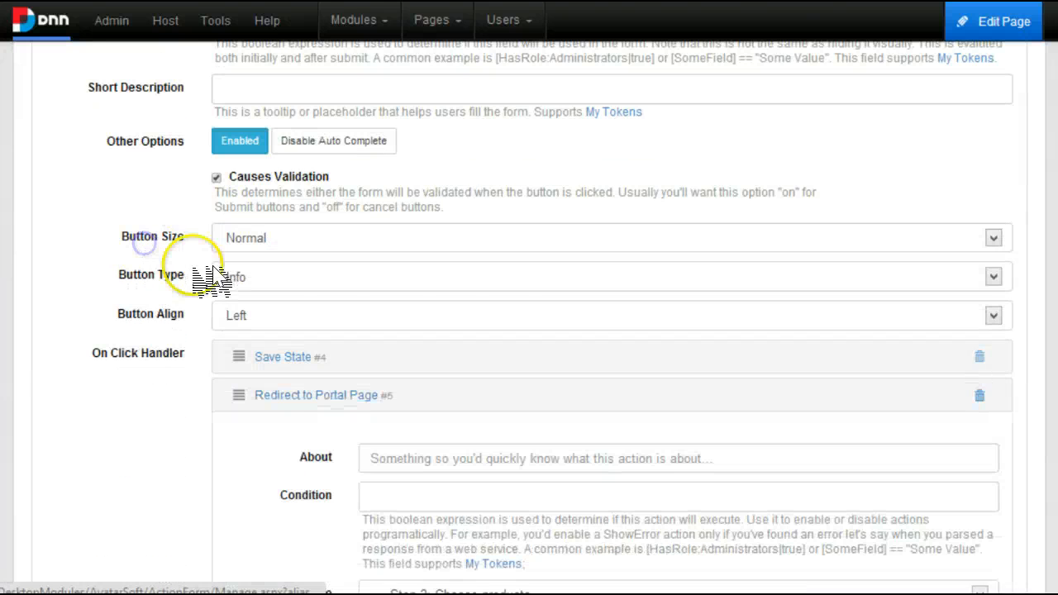
scroll(213, 277, "down", 3)
scroll(259, 124, "up", 6)
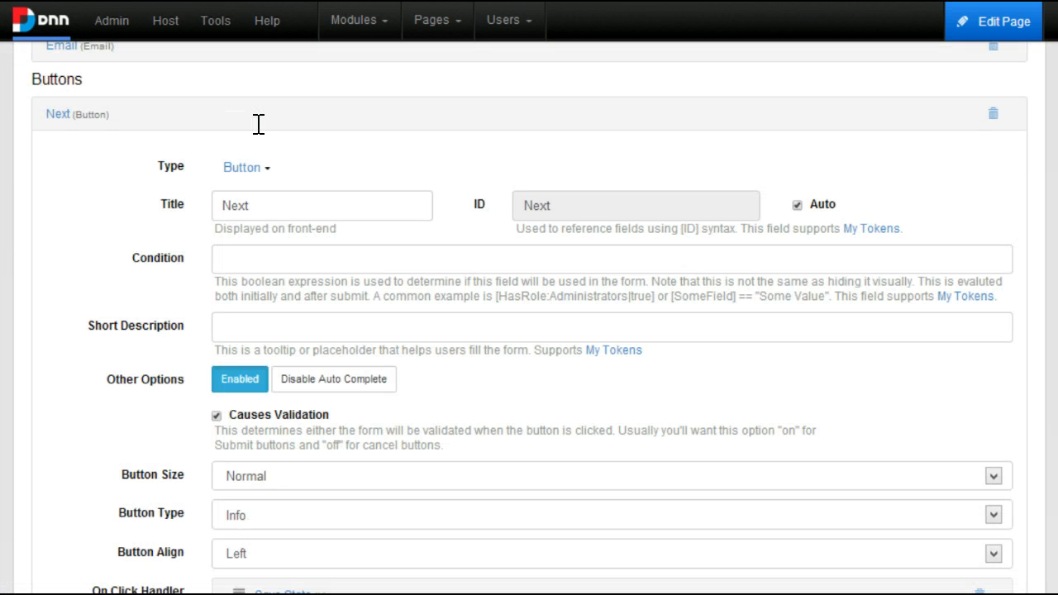
Expand the Business Role field and copy its ID.
scroll(413, 164, "up", 5)
scroll(218, 167, "down", 1)
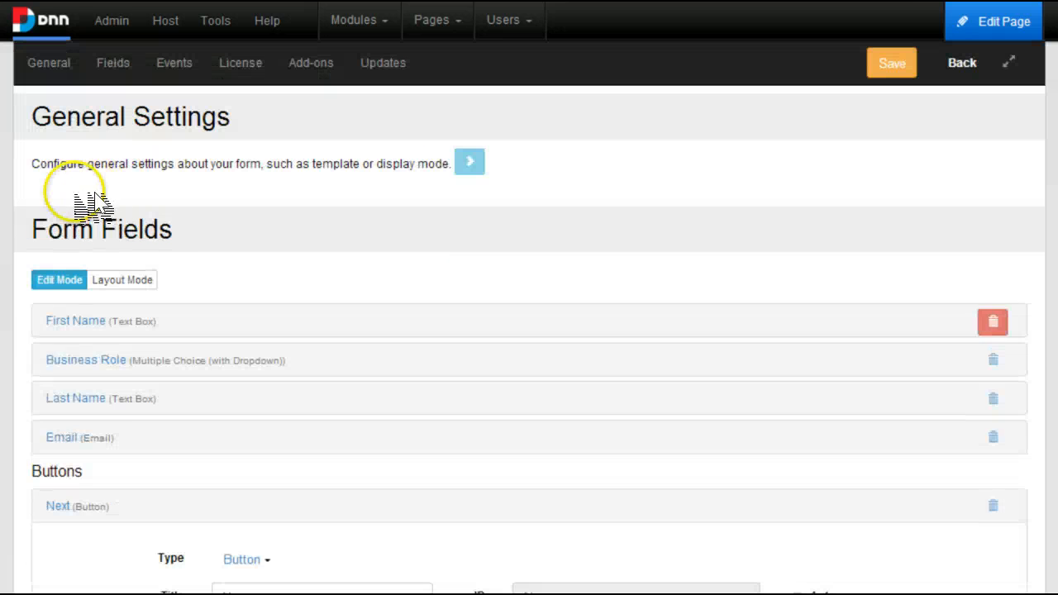
left_click(99, 360)
double_click(563, 481)
key("ctrl+c")
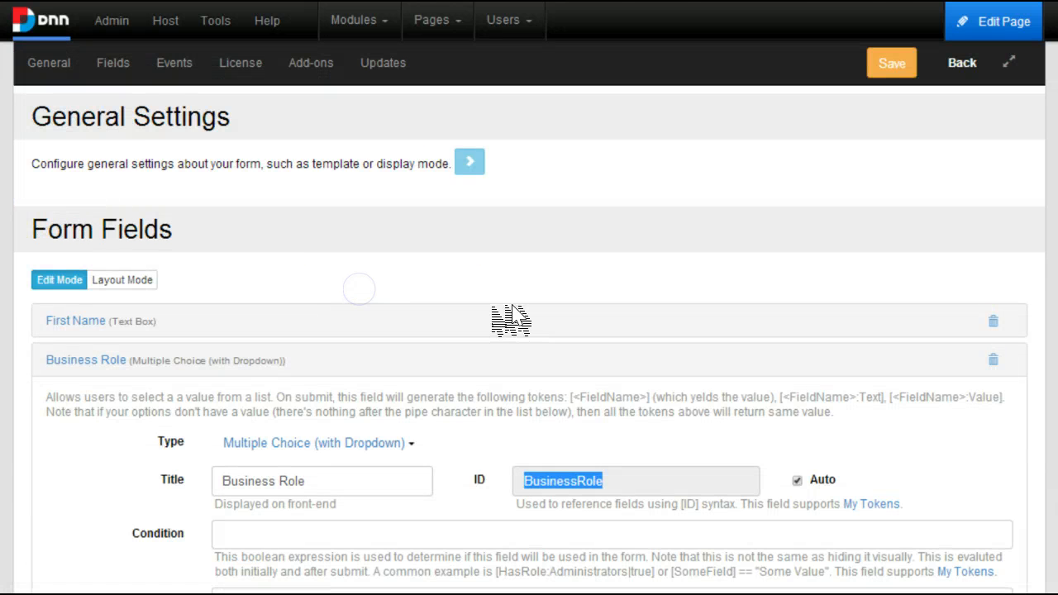
Set the Condition of the Next button's redirect to Step 2: Choose products to [BusinessRole] == "pm".
scroll(488, 310, "up", 1)
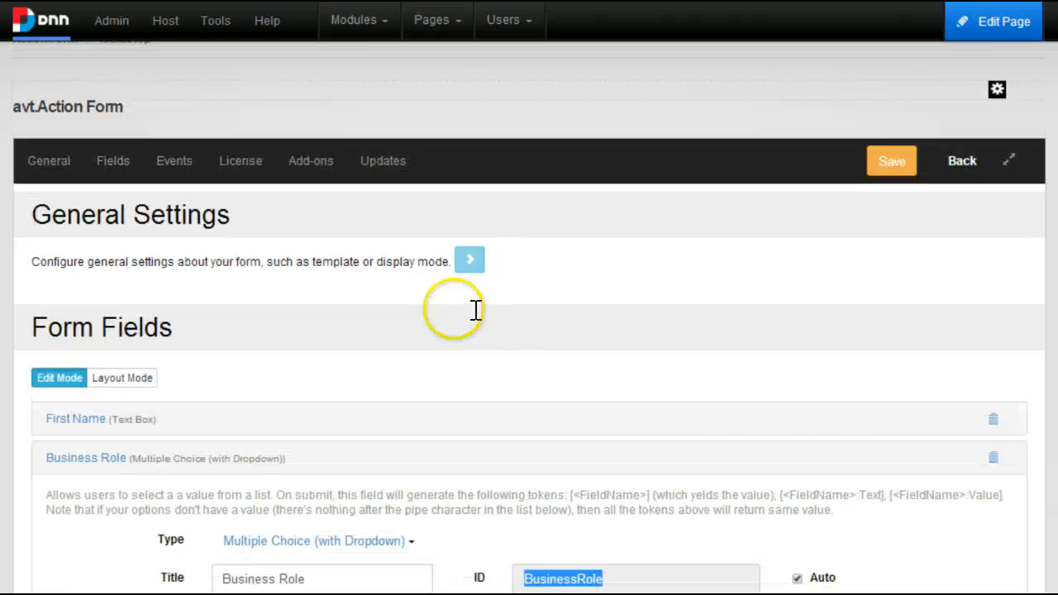
scroll(472, 306, "down", 15)
scroll(175, 244, "down", 3)
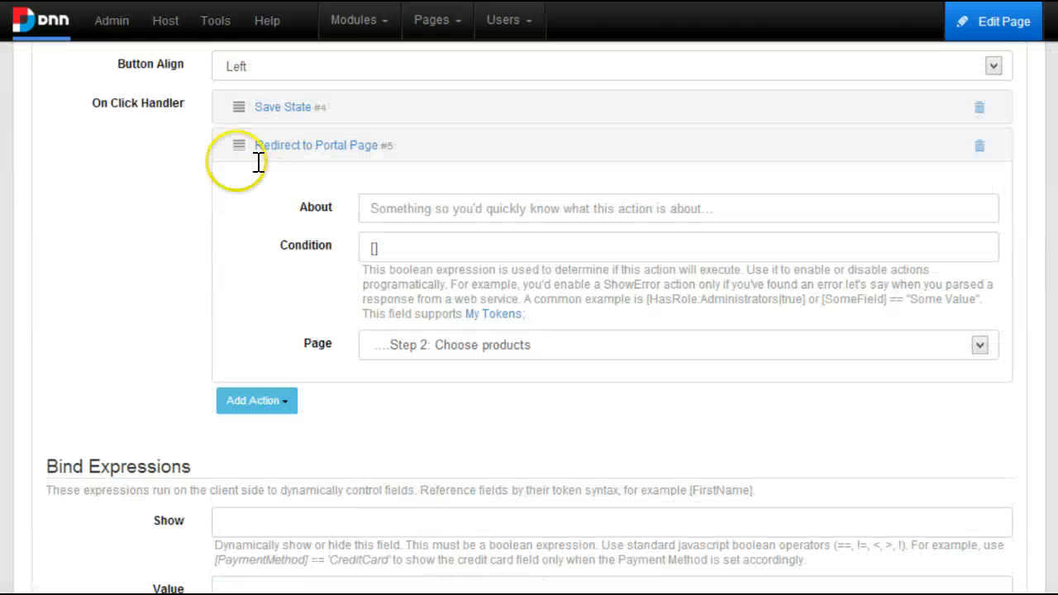
left_click(375, 248)
key("ctrl+v")
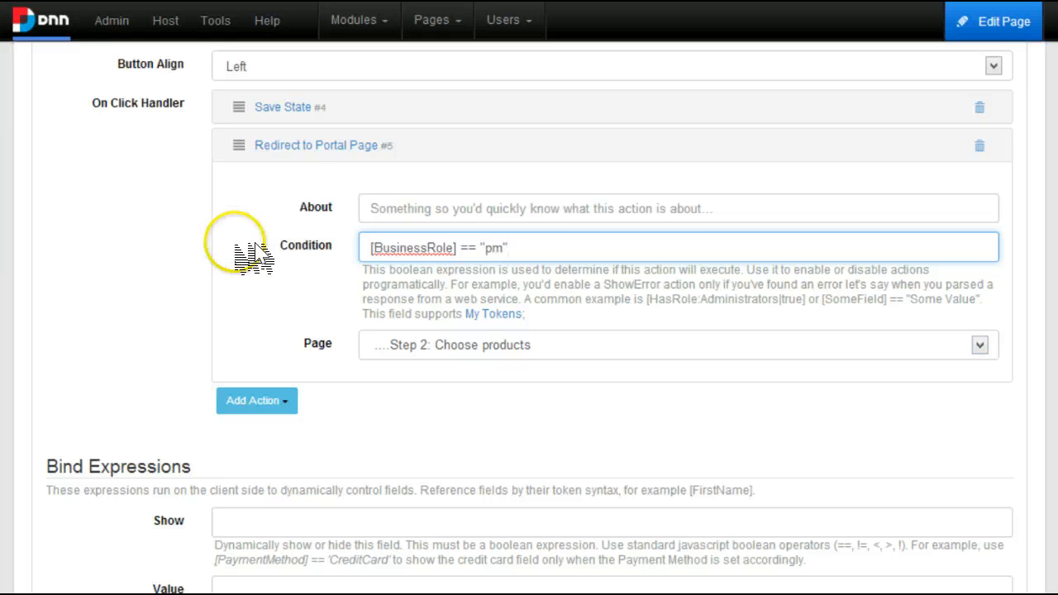
left_click(247, 403)
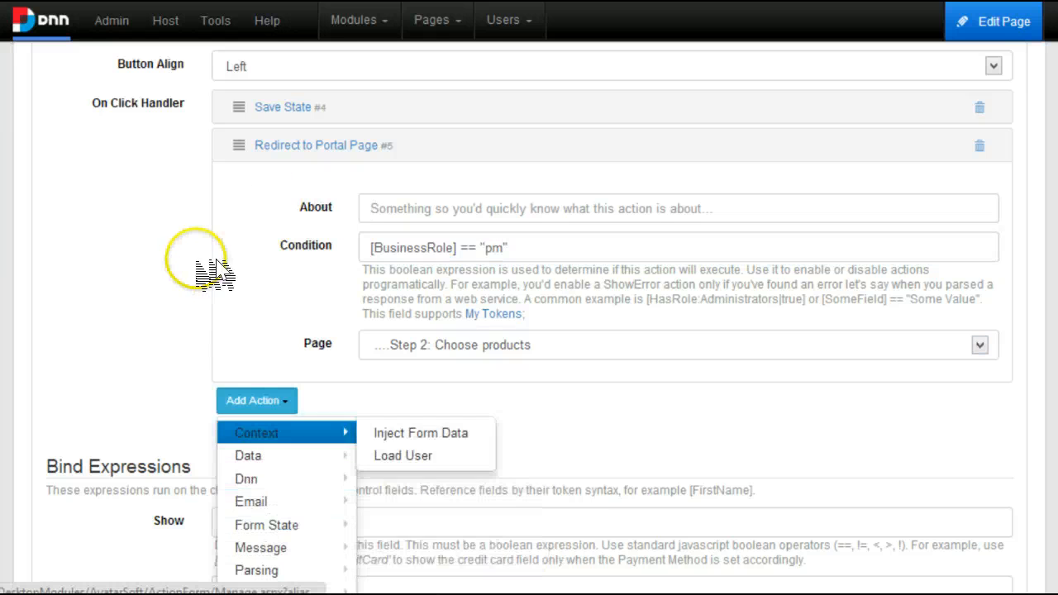
scroll(195, 306, "down", 2)
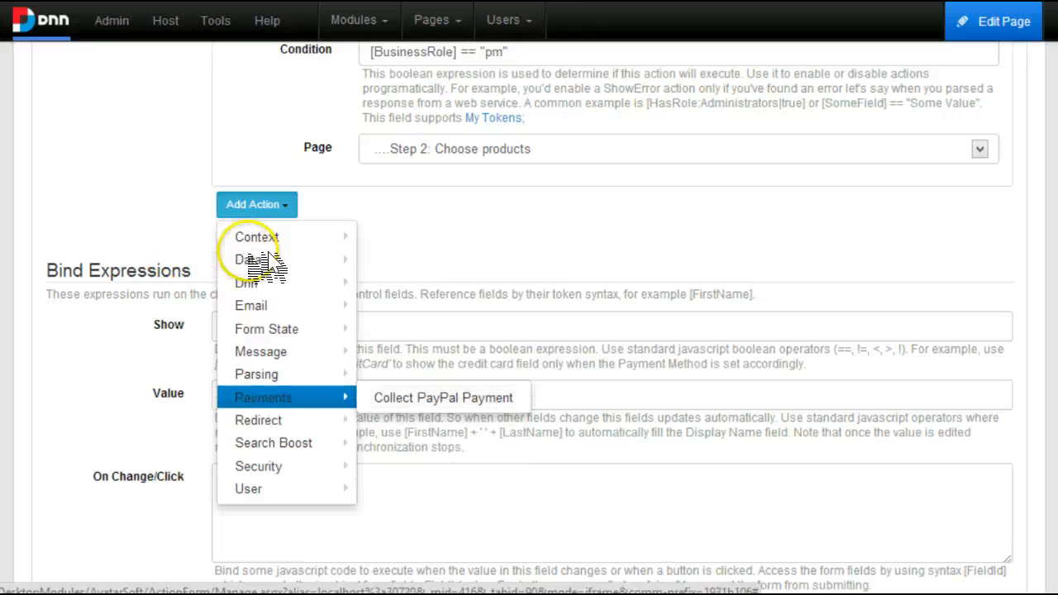
left_click(419, 420)
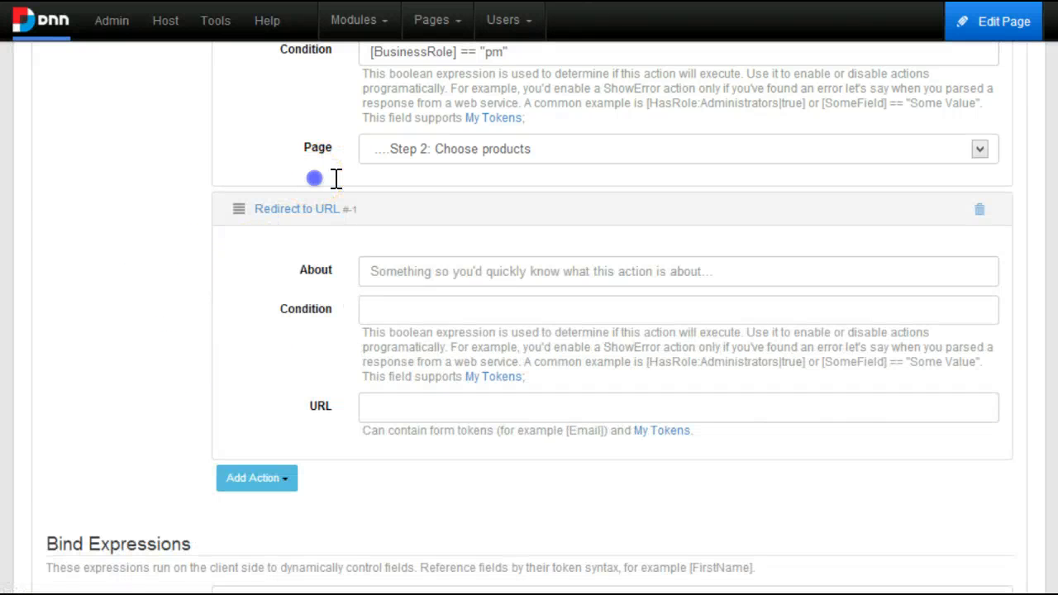
left_click(529, 308)
left_click(453, 408)
left_click(453, 310)
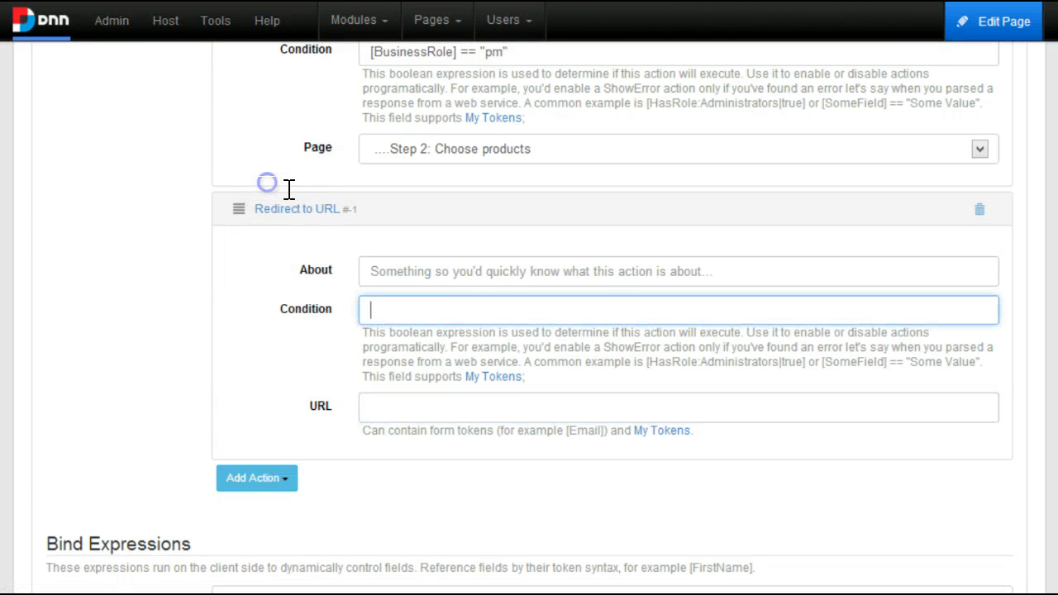
type("BusinessRole")
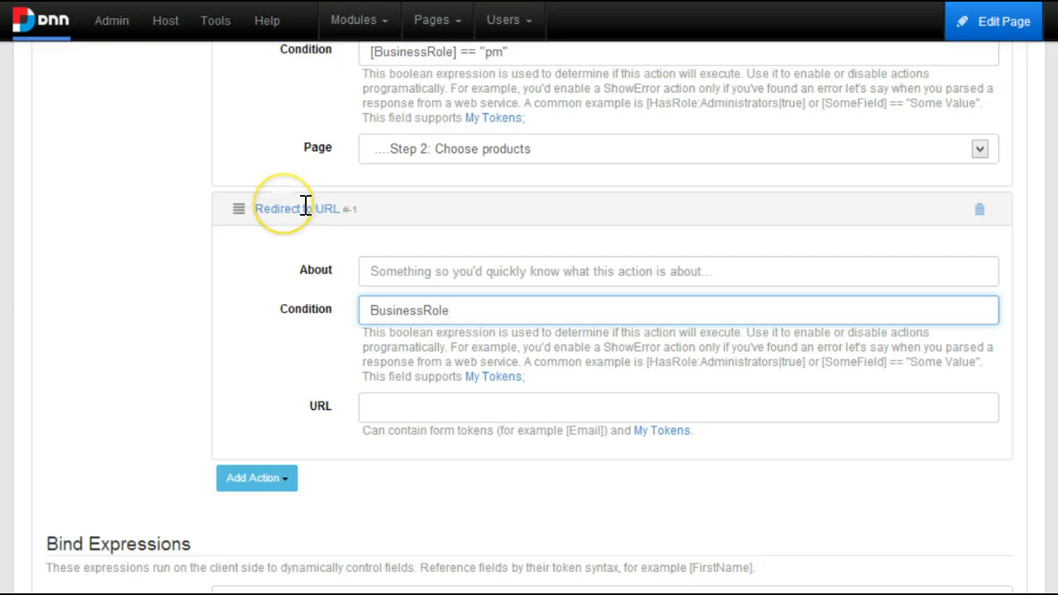
scroll(289, 178, "up", 3)
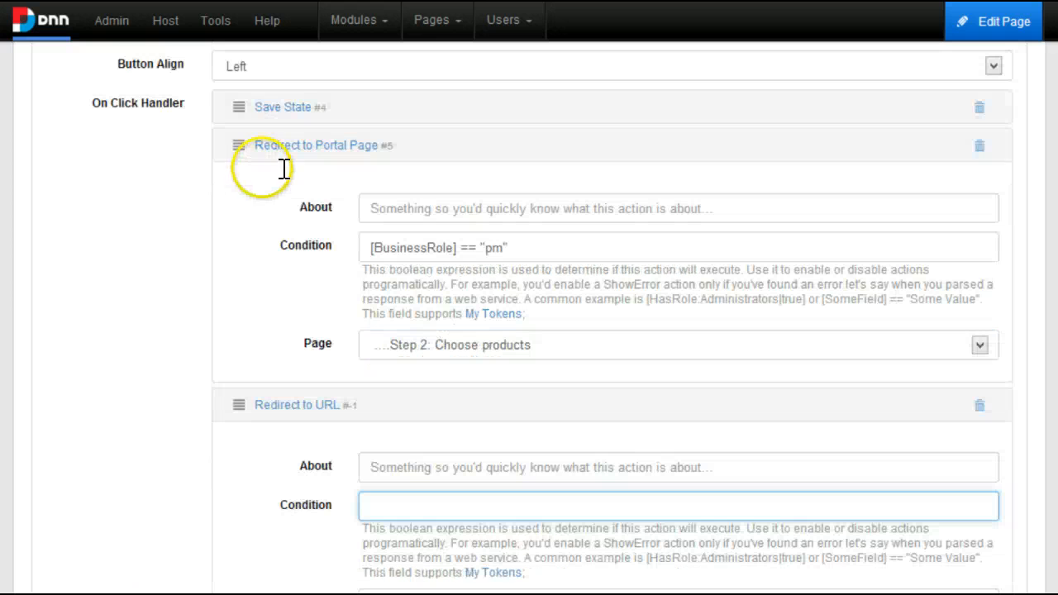
left_click(330, 145)
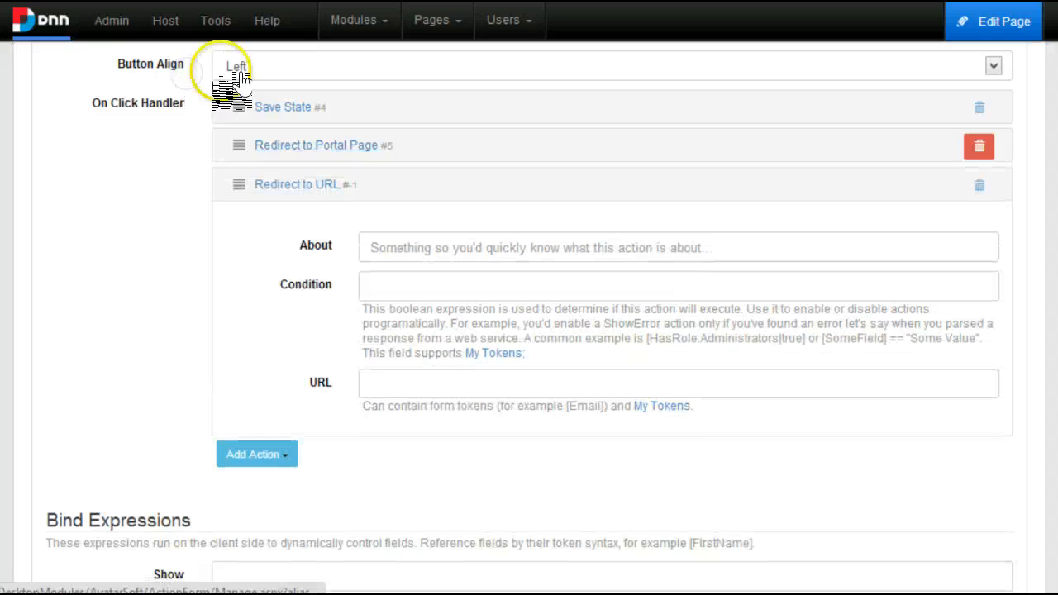
left_click(244, 236)
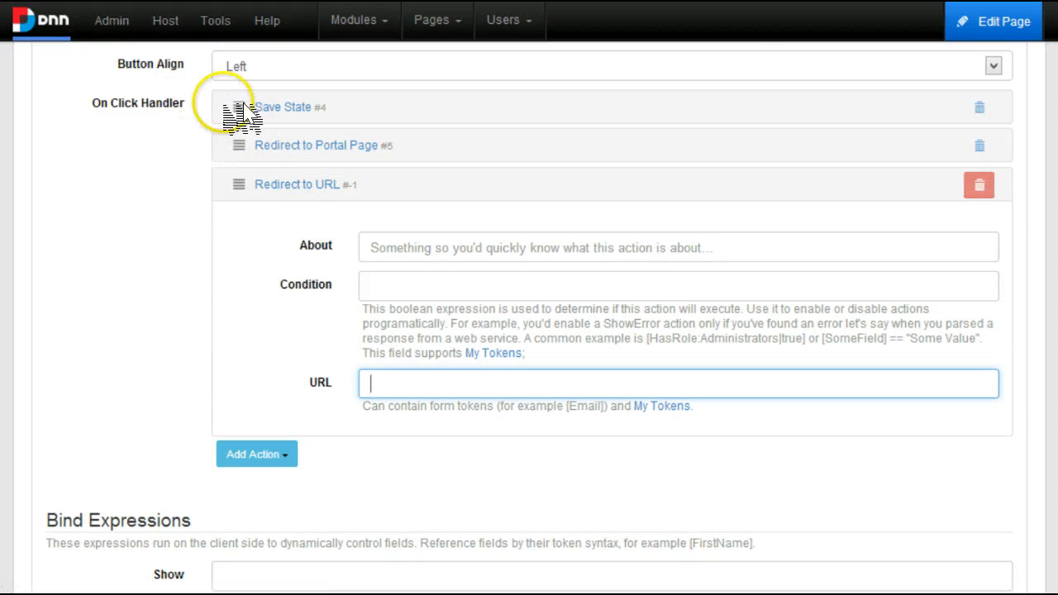
left_click(979, 184)
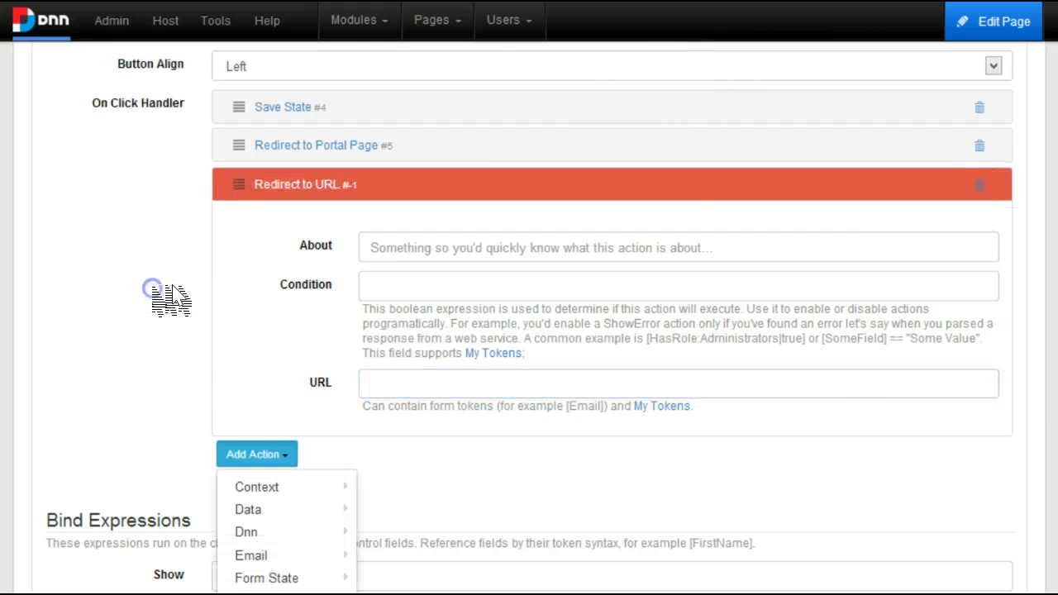
Add a second Redirect to Portal Page action without a condition to the Next button, targeting the page Step 2: Staff Products.
scroll(169, 277, "down", 2)
left_click(247, 259)
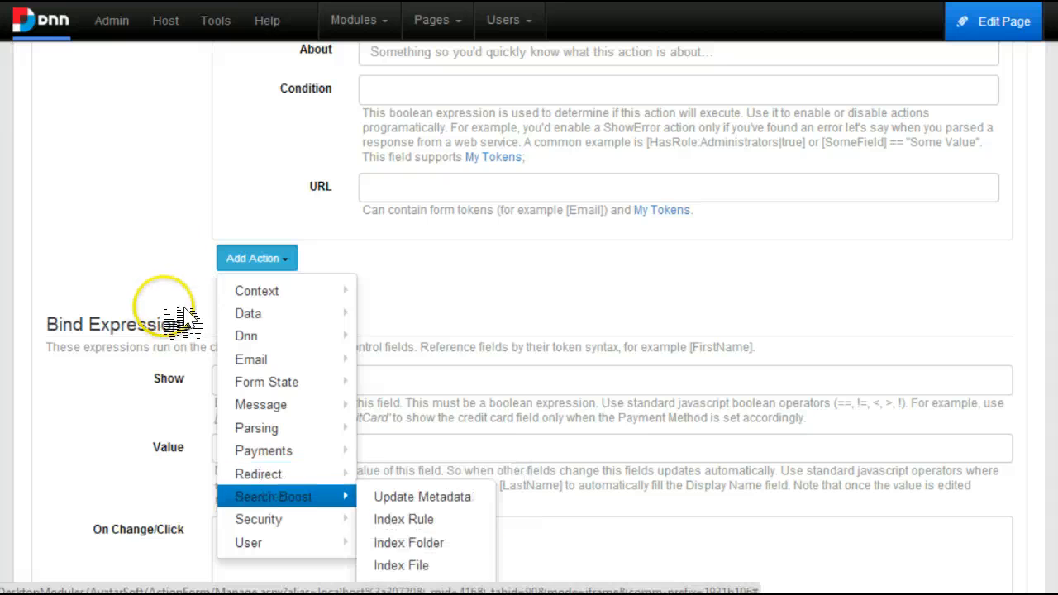
left_click(253, 304)
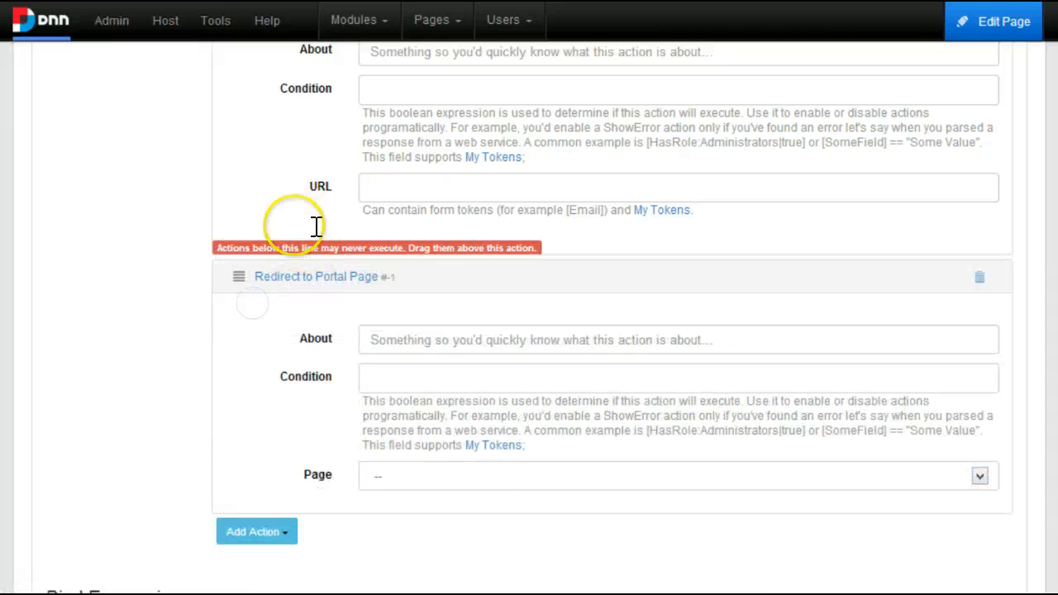
left_click(430, 477)
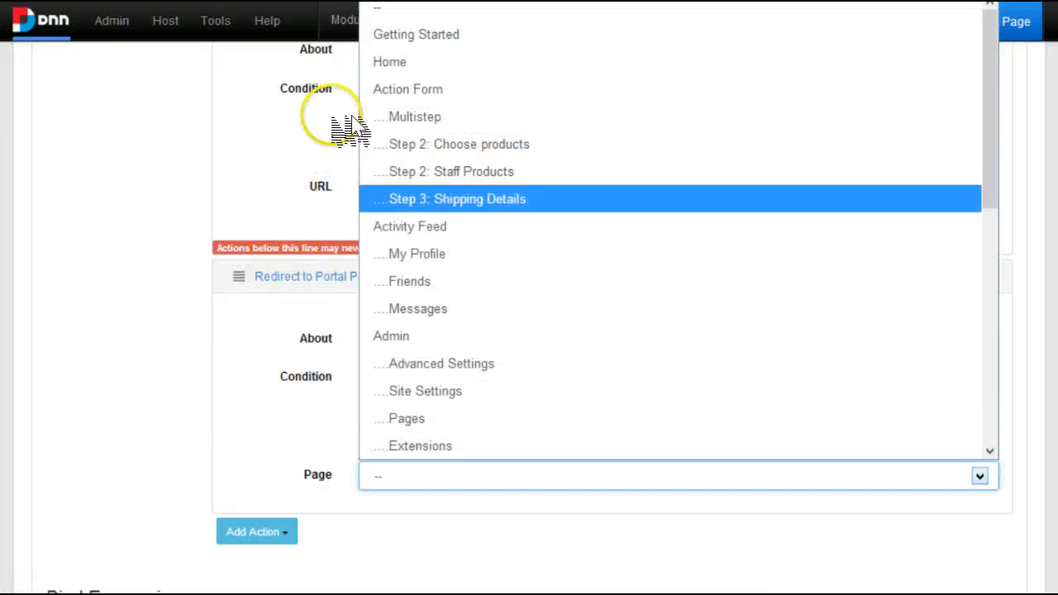
left_click(451, 171)
left_click(316, 277)
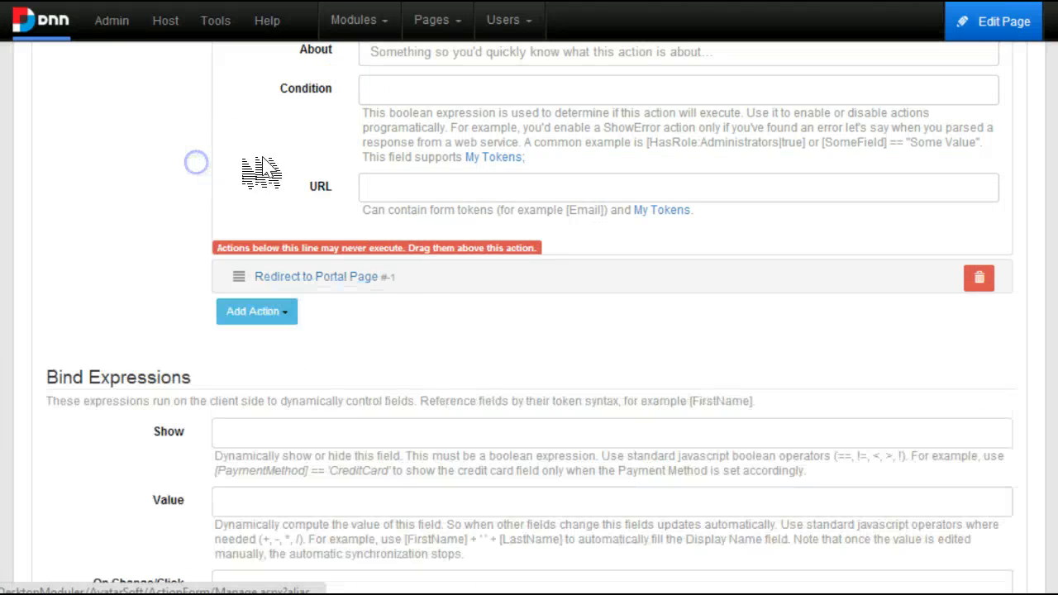
Save the form settings and return to the Multistep form.
scroll(184, 130, "up", 2)
scroll(661, 301, "down", 5)
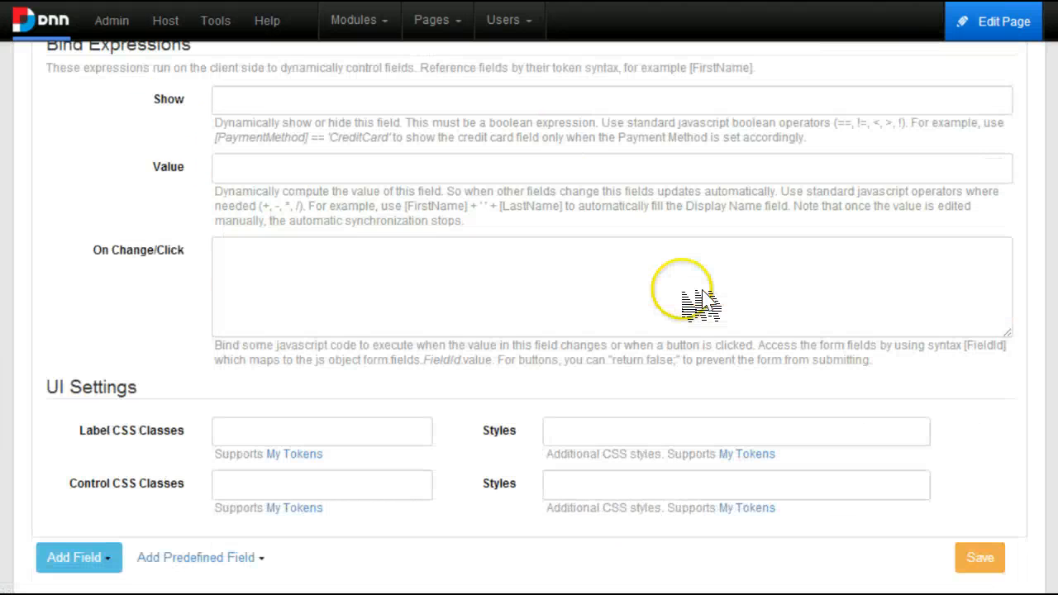
scroll(668, 324, "down", 15)
scroll(364, 238, "up", 5)
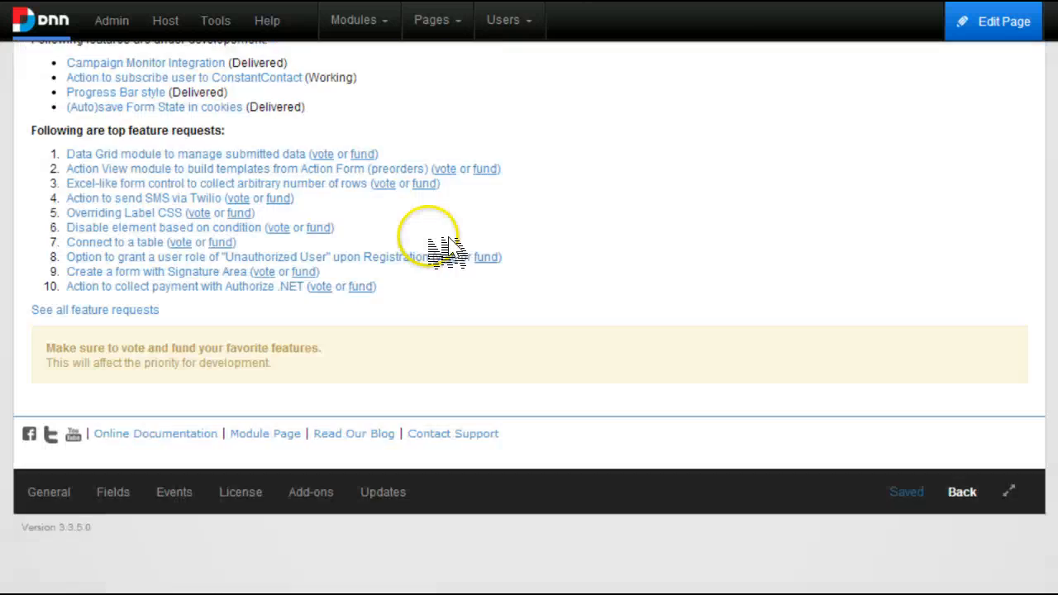
scroll(343, 285, "up", 20)
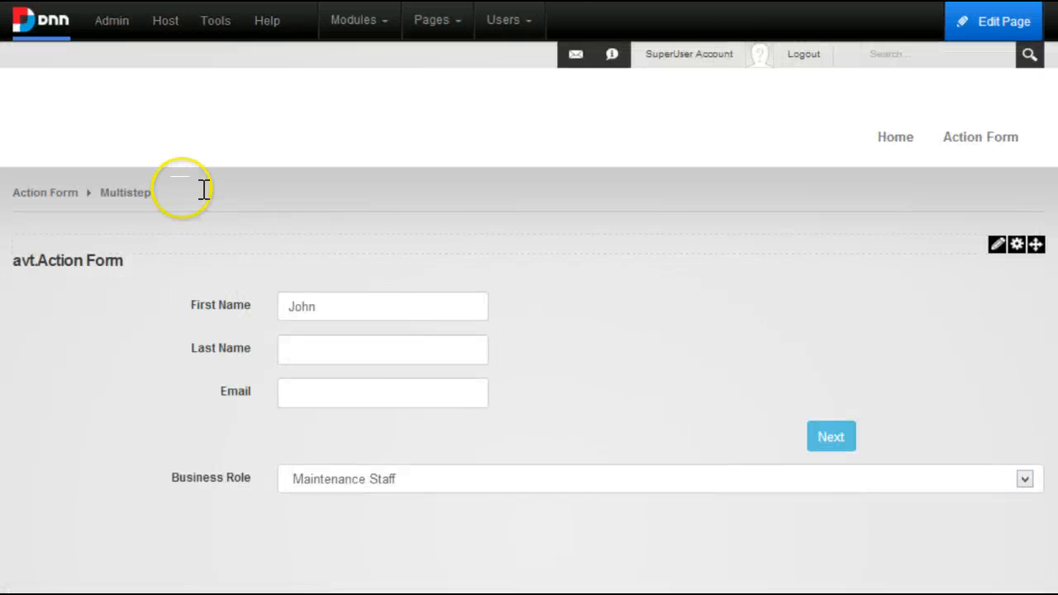
Proceed from the first step as Maintenance Staff and check which product page opens.
scroll(607, 174, "down", 3)
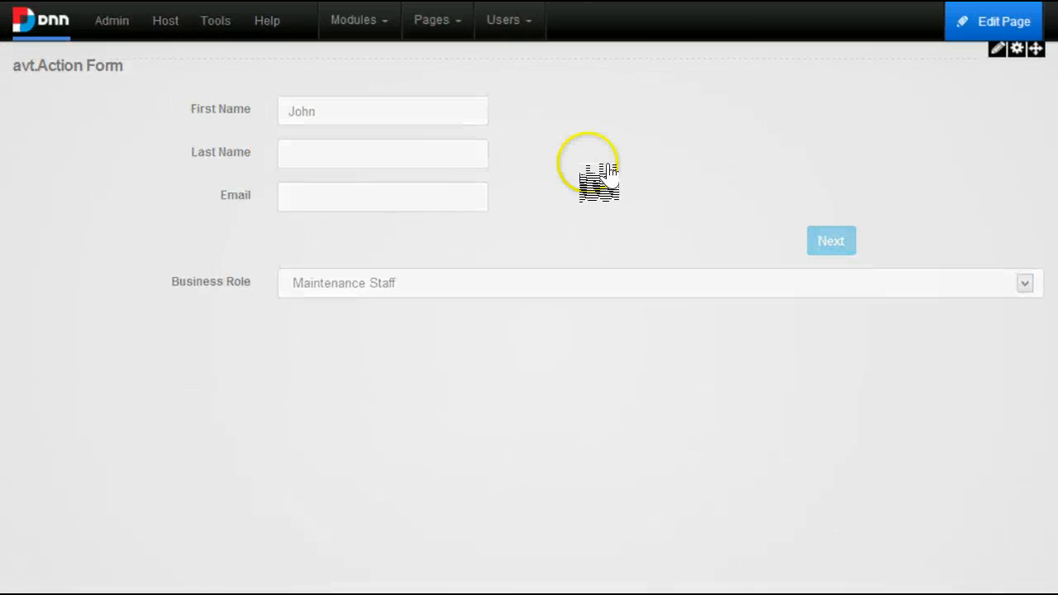
left_click(831, 241)
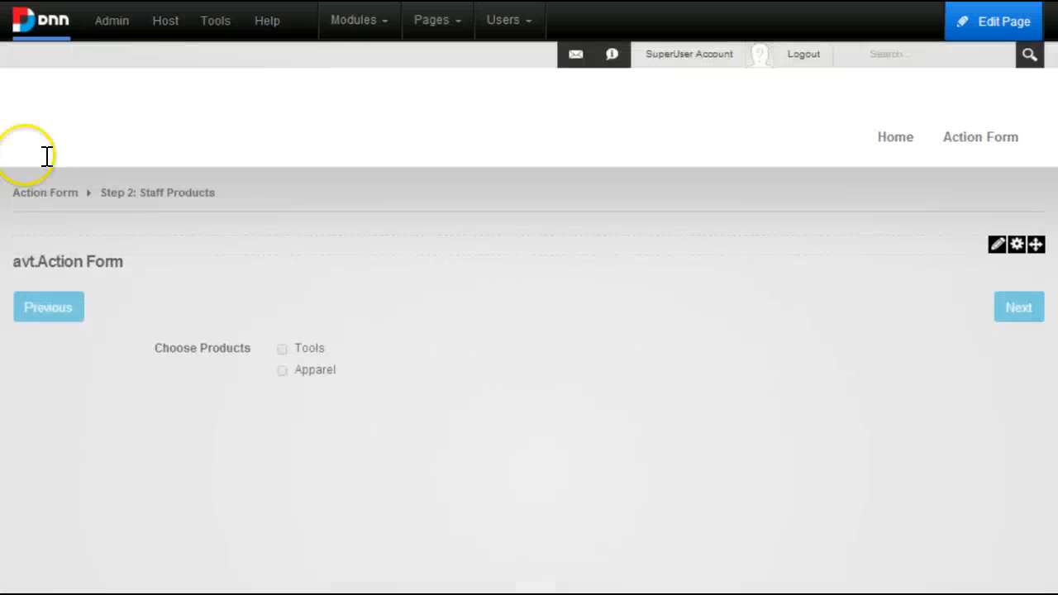
left_click_drag(151, 107, 58, 104)
left_click(395, 131)
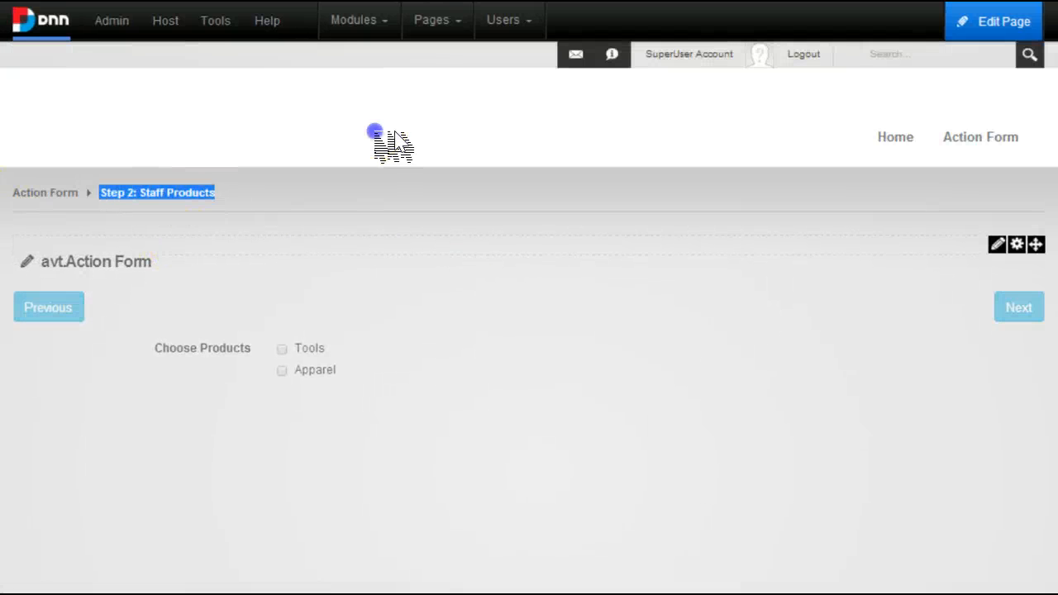
Go back to the first step, set Business Role to Project Manager, proceed and check which product page opens.
key("alt+Left")
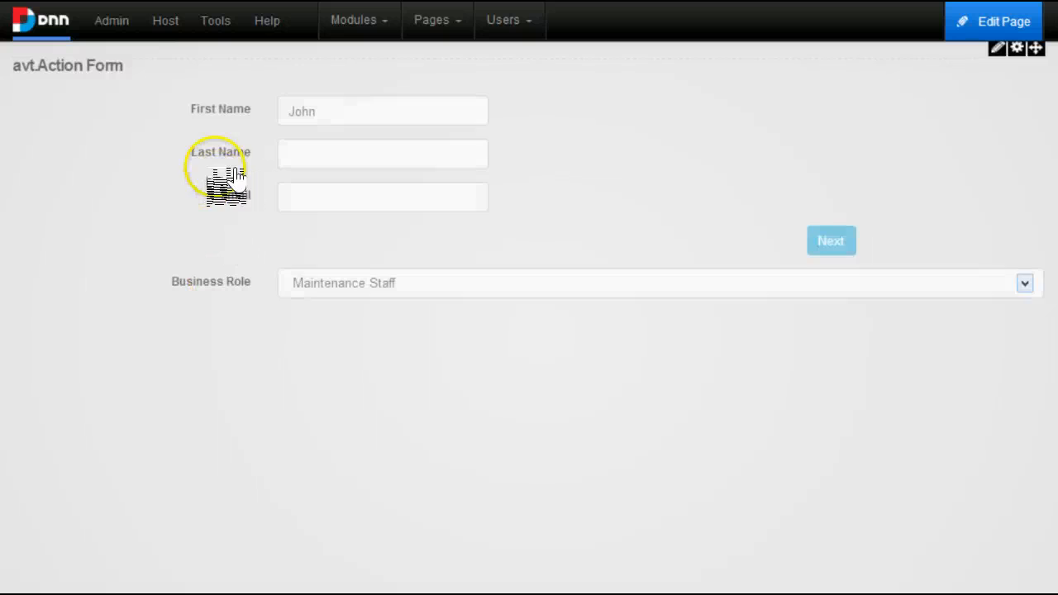
left_click(357, 283)
left_click(345, 339)
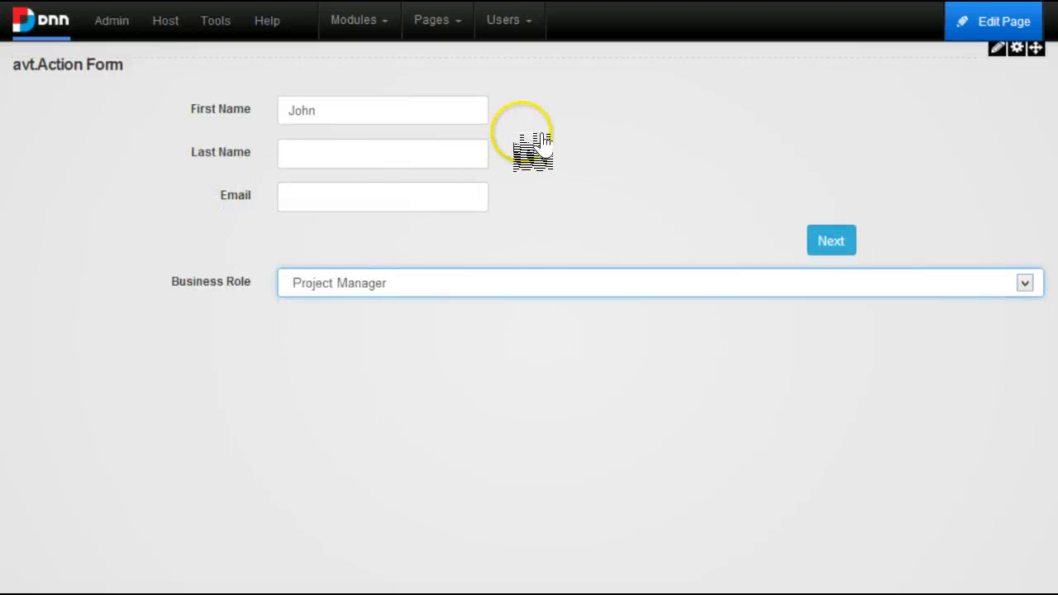
left_click(832, 241)
left_click_drag(240, 193, 106, 193)
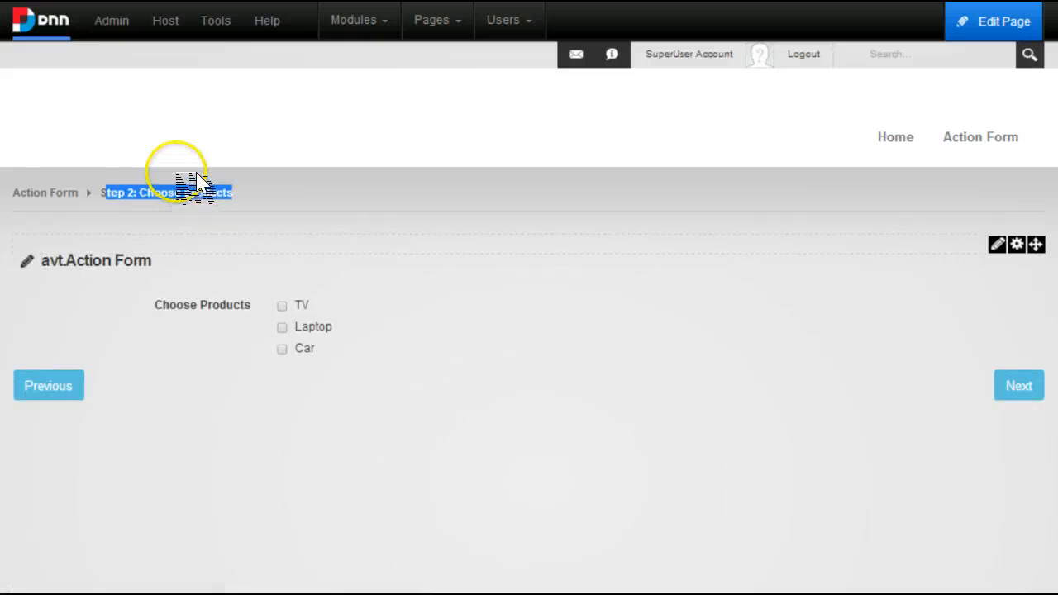
Choose Car as the product, continue to Shipping Details and send the form.
left_click(161, 289)
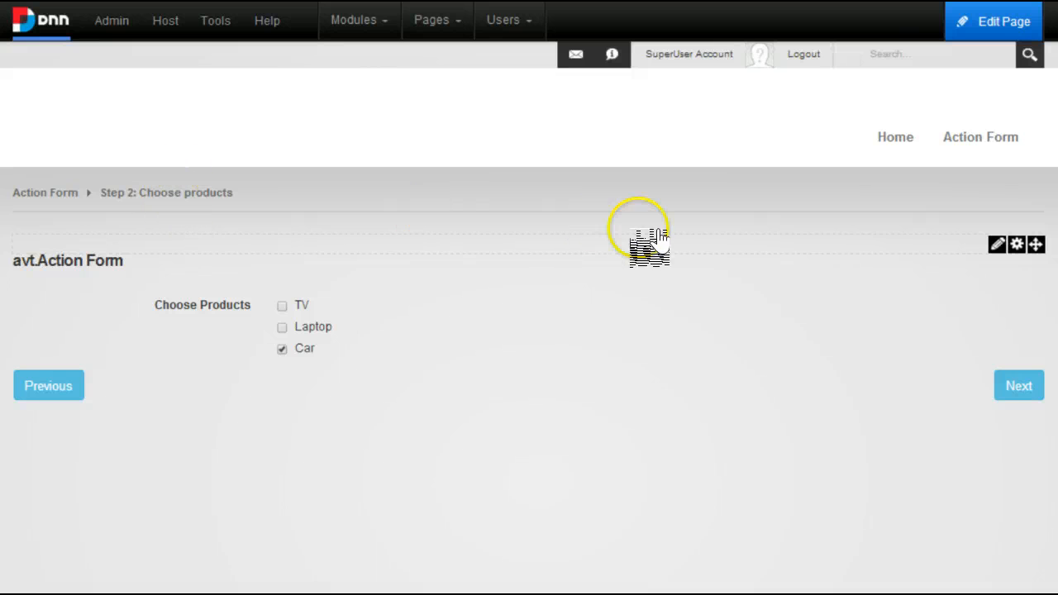
left_click(1018, 386)
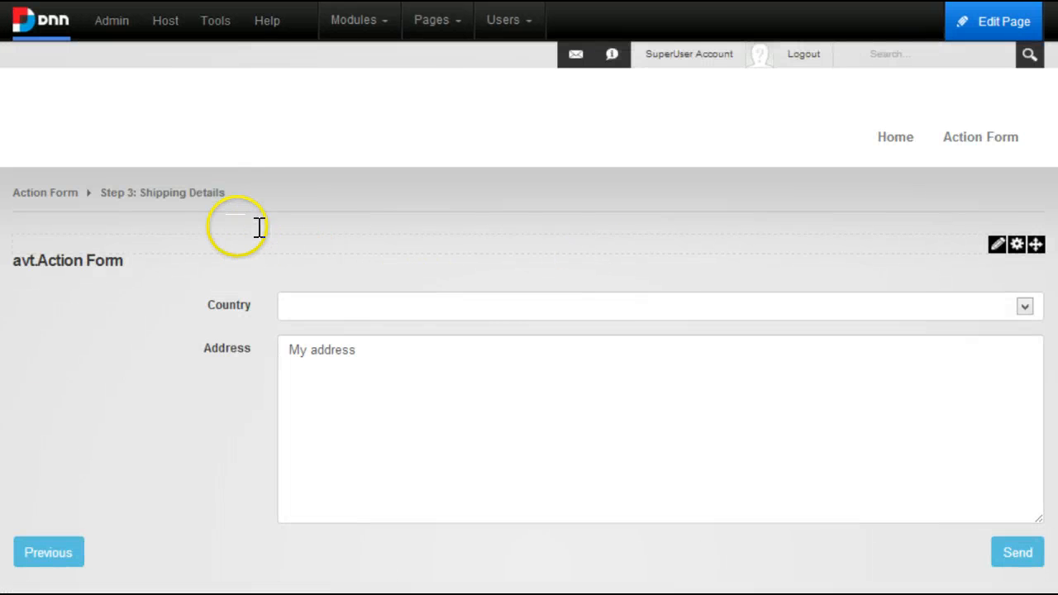
left_click(1018, 553)
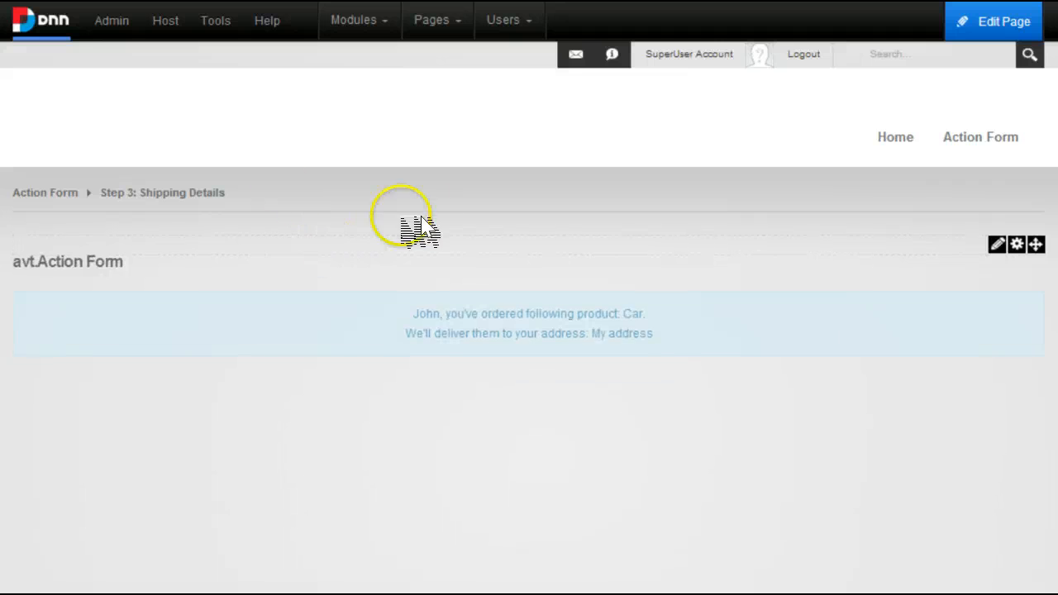
Return to the Multistep page, set Business Role to Maintenance Staff and proceed to the next step.
left_click(352, 215)
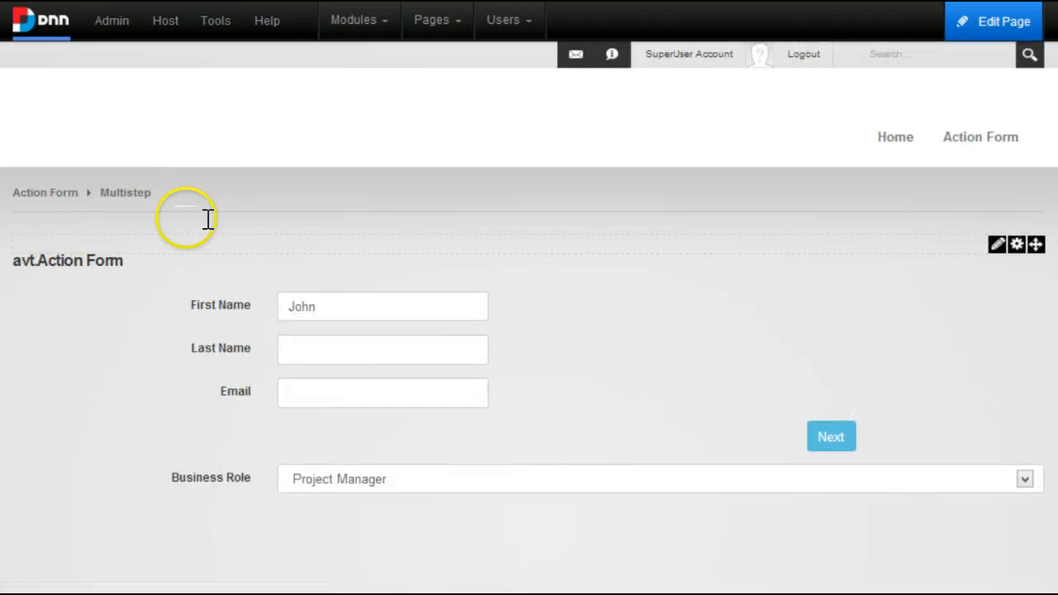
left_click(341, 480)
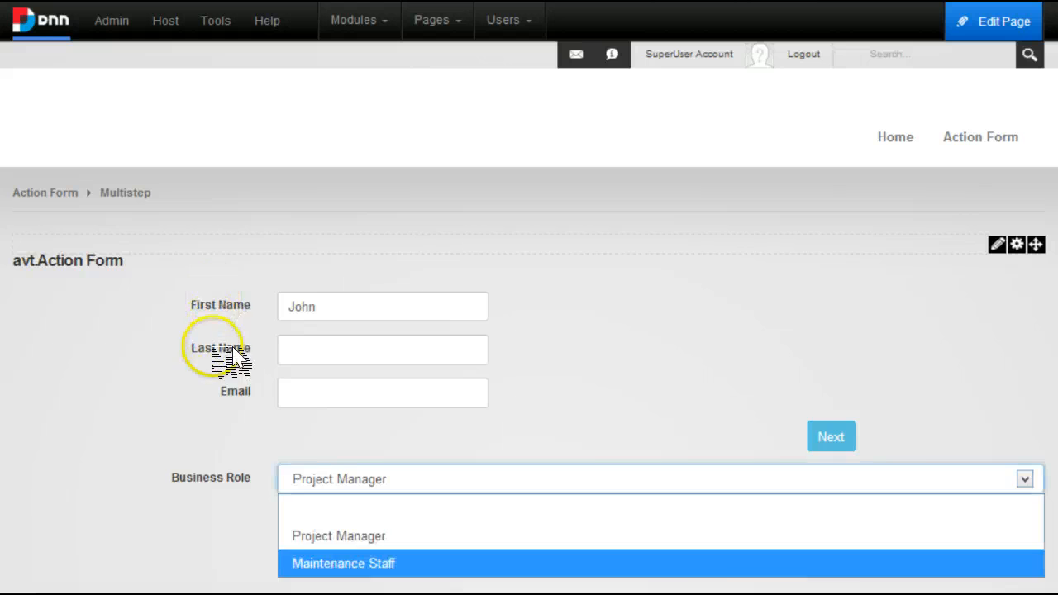
left_click(341, 564)
left_click(831, 436)
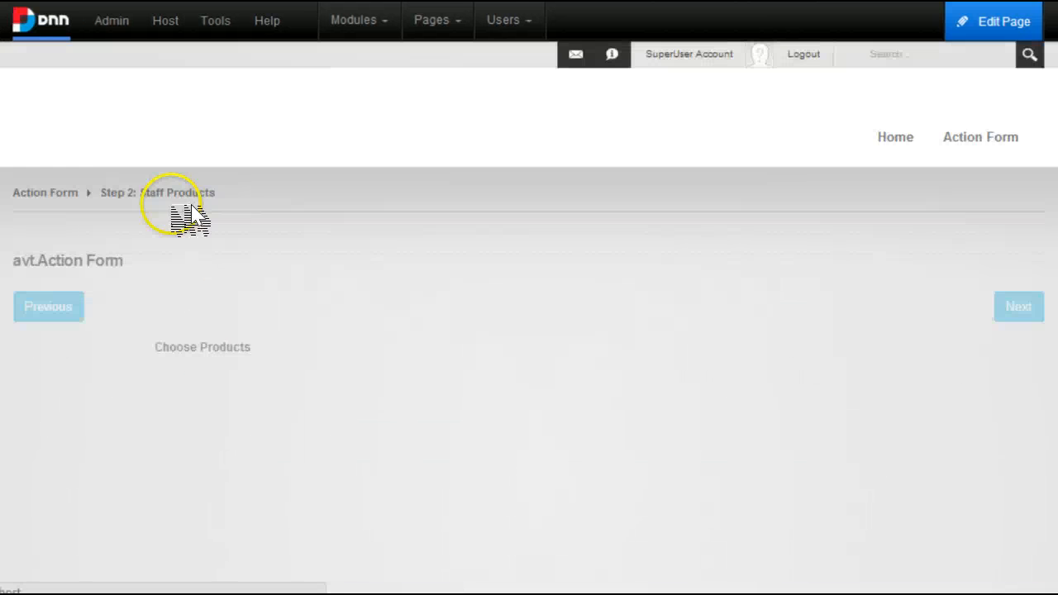
Choose Tools on the Staff Products page, continue to Shipping Details, send the form and return to the Multistep page.
left_click(203, 217)
left_click(645, 188)
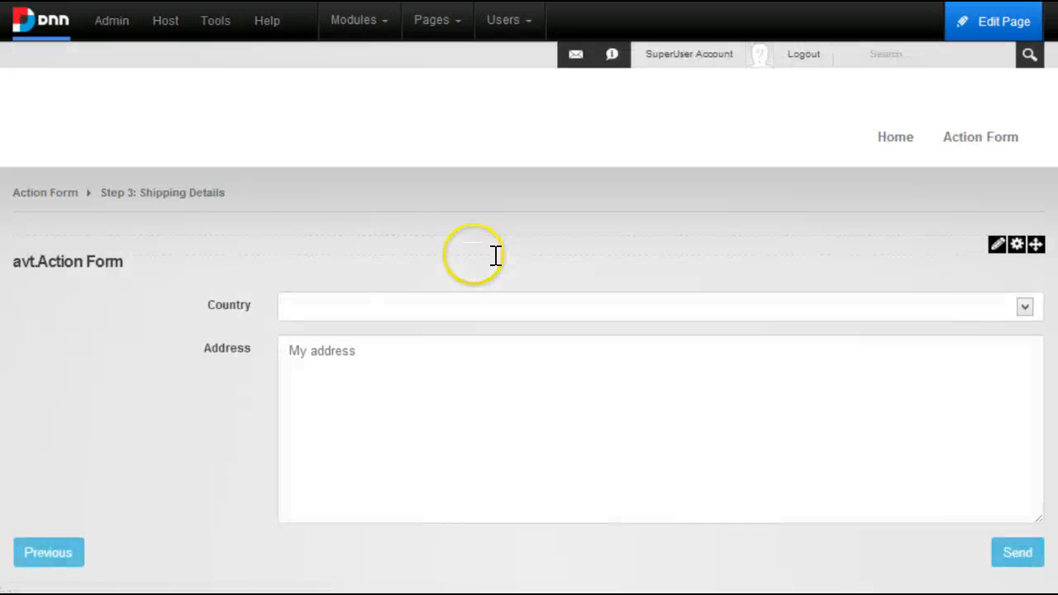
left_click(1017, 552)
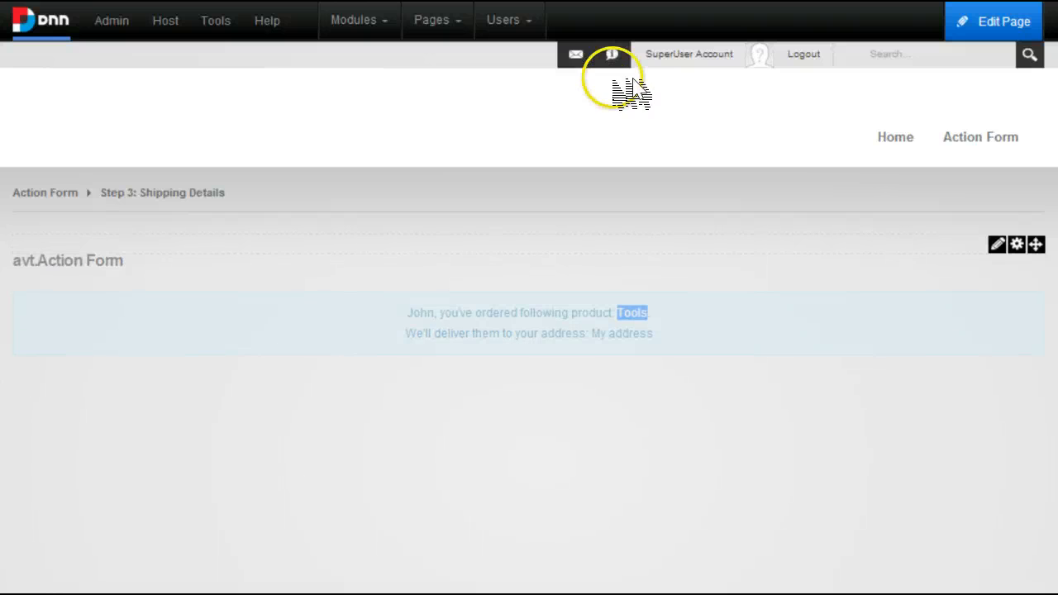
mouse_move(966, 137)
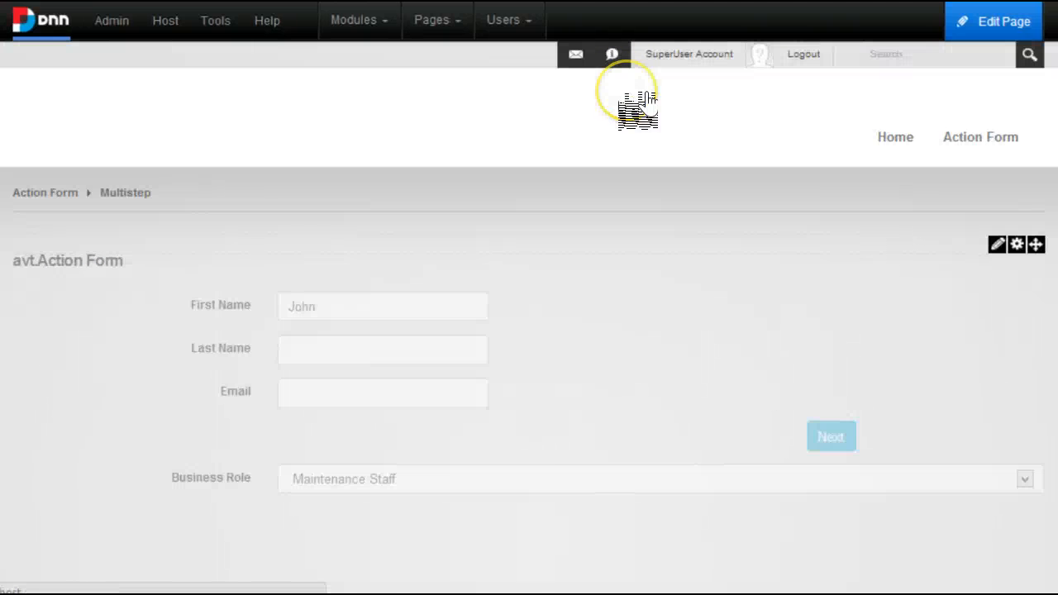